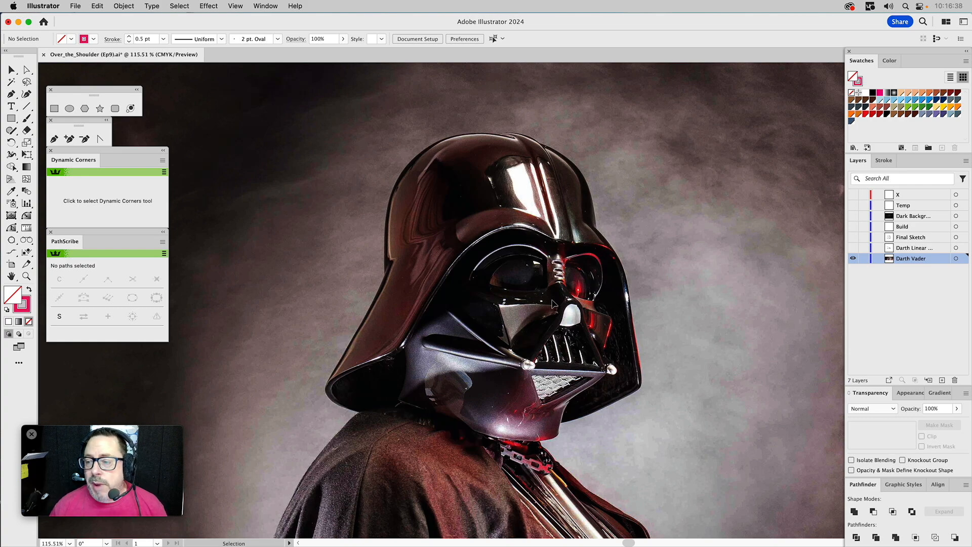
- Hide the Darth Vader photo layer, bring up the Darth Linear layer, and show the Final Sketch layer
left_click(853, 248)
left_click(853, 259)
left_click(907, 248)
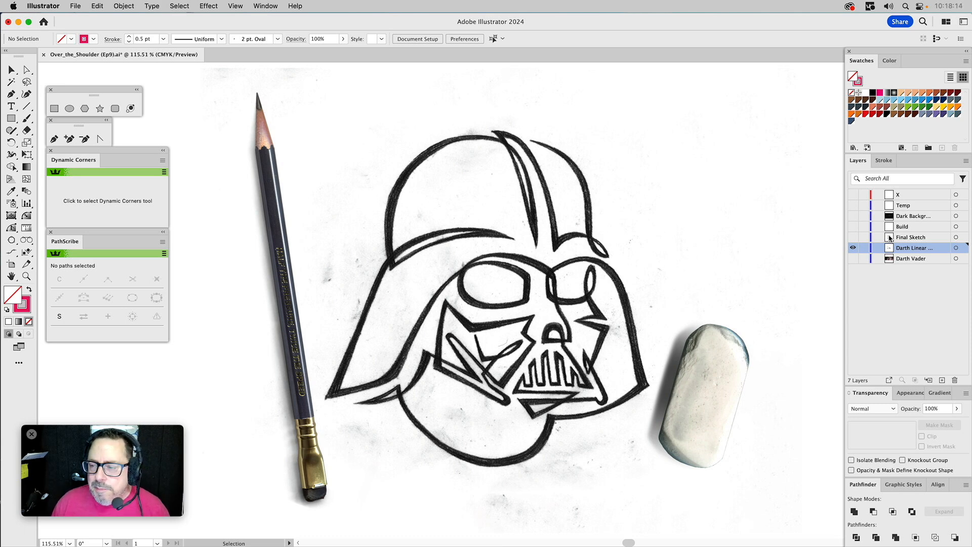
left_click(853, 237)
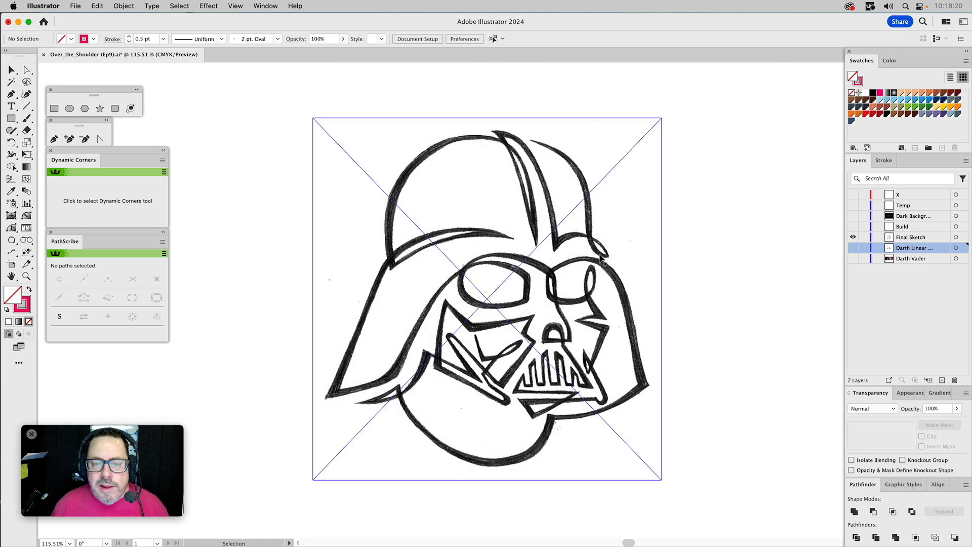
- Set the final sketch image's opacity to 15% and lock the Final Sketch layer
left_click(601, 259)
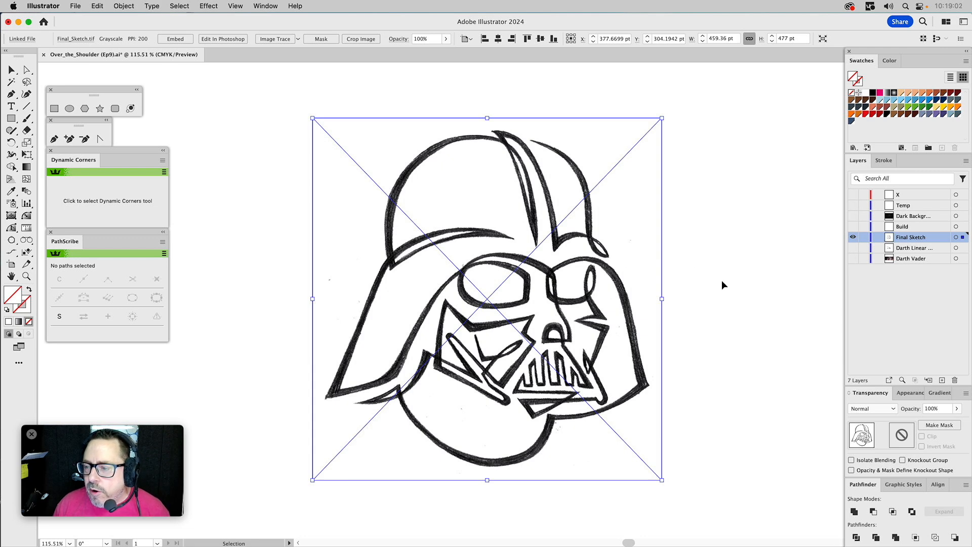
left_click(935, 409)
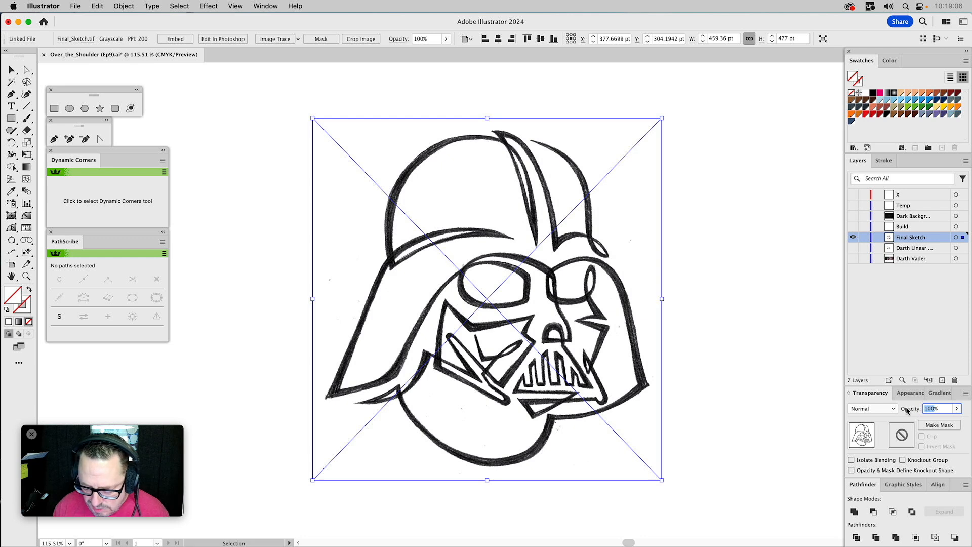
type("15")
key("Return")
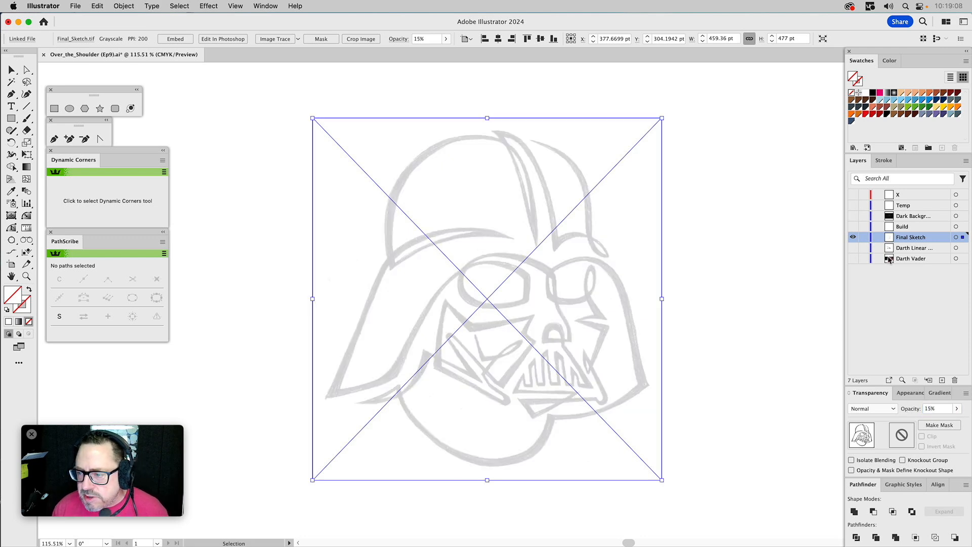
left_click(865, 238)
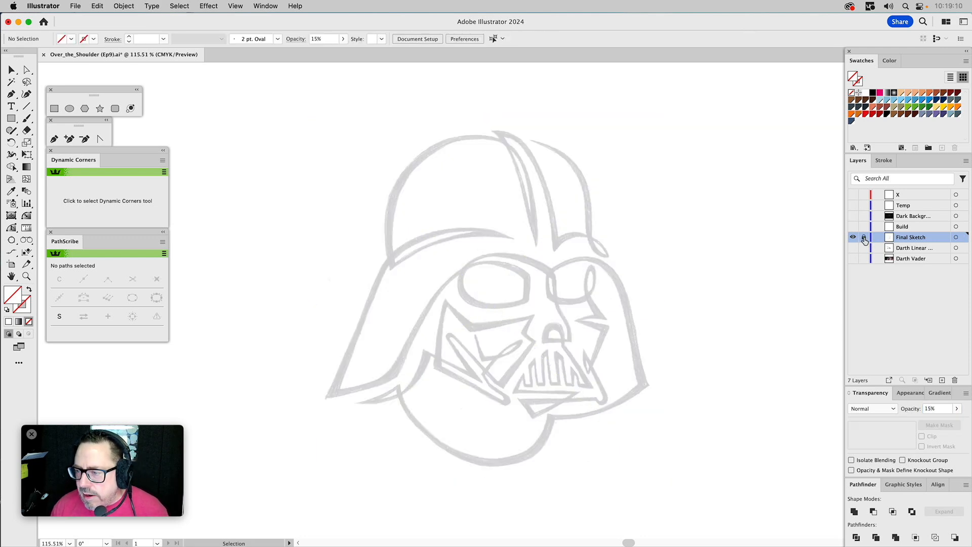
- Show the Build layer, make it active, and choose the graphic style with the 0.75 pt magenta stroke
left_click(853, 226)
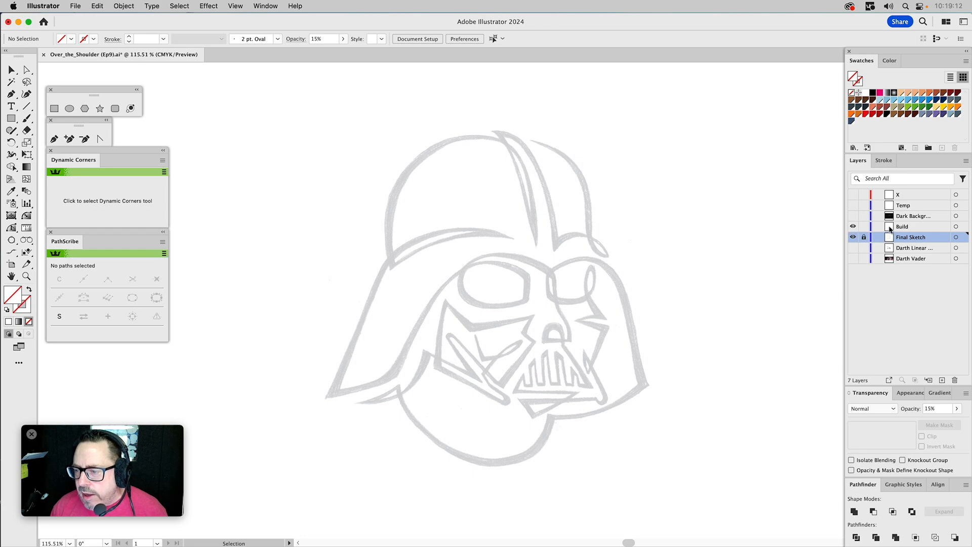
left_click(904, 228)
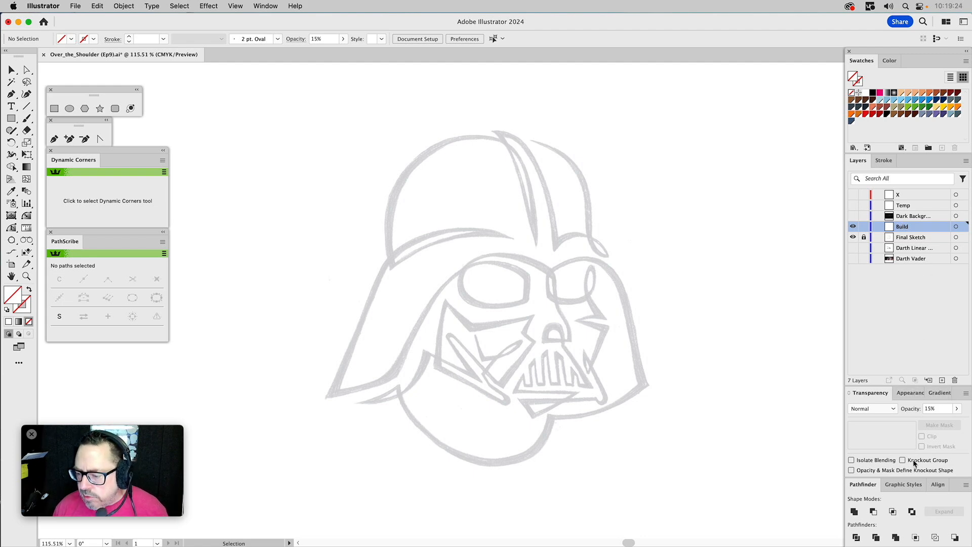
left_click(905, 485)
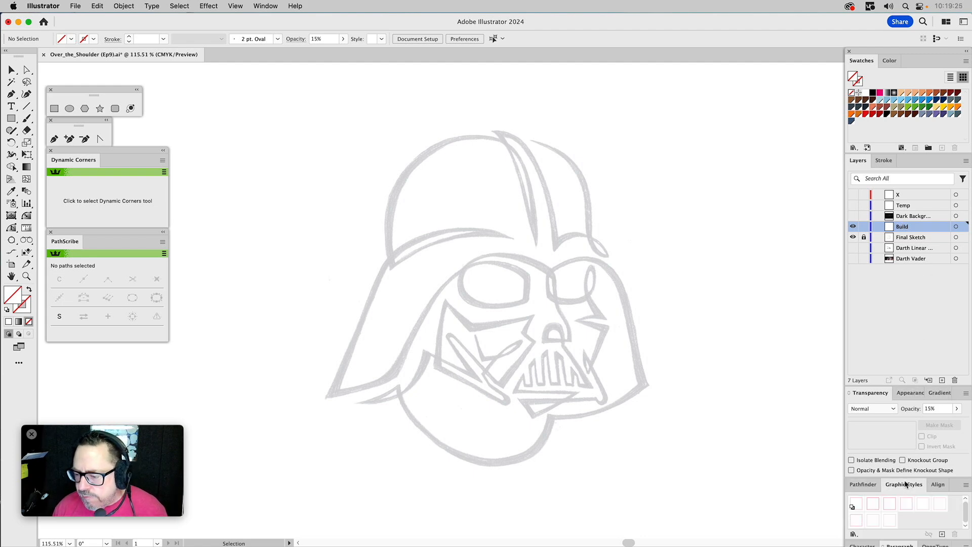
left_click(888, 504)
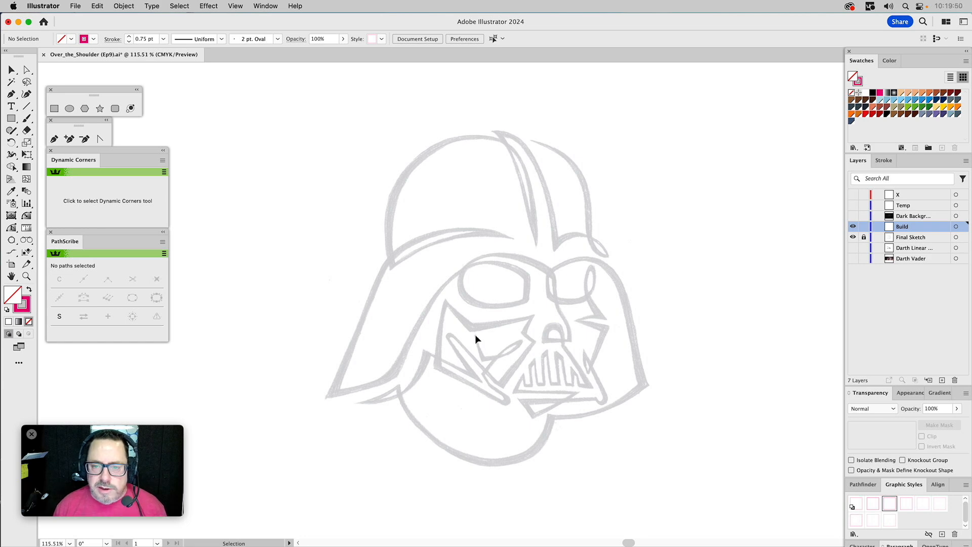
- Start a Pen path at the top of the helmet's right edge and curve it to a smooth point partway down that edge
left_click(57, 140)
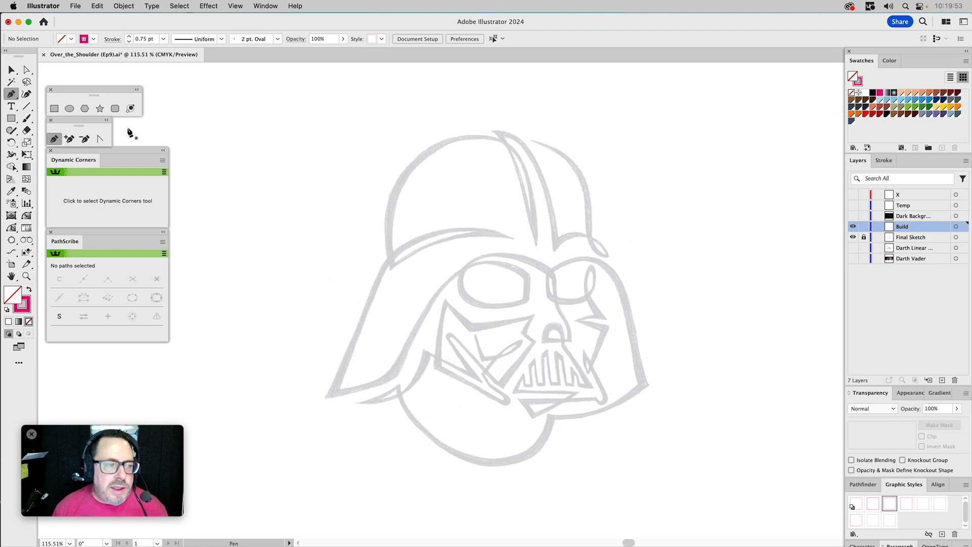
left_click(529, 140)
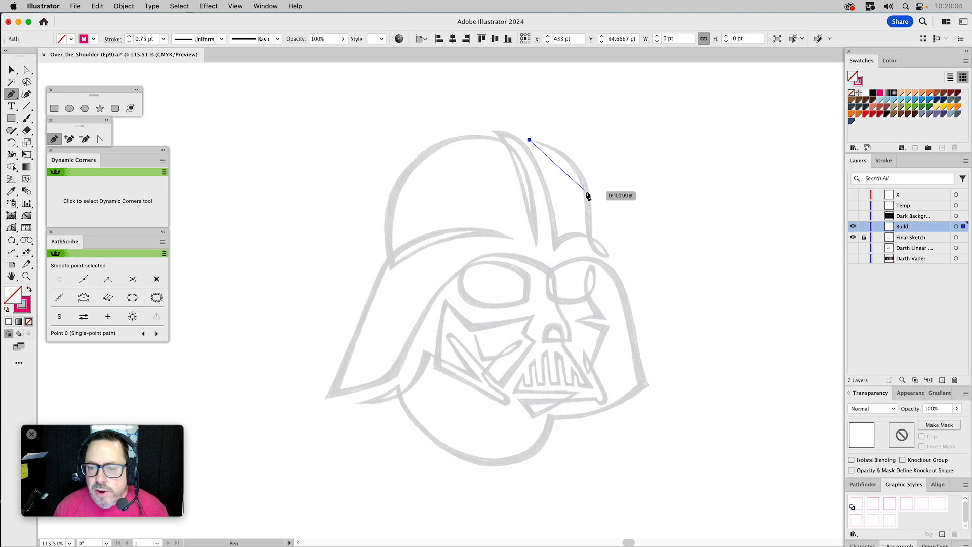
left_click_drag(587, 192, 591, 212)
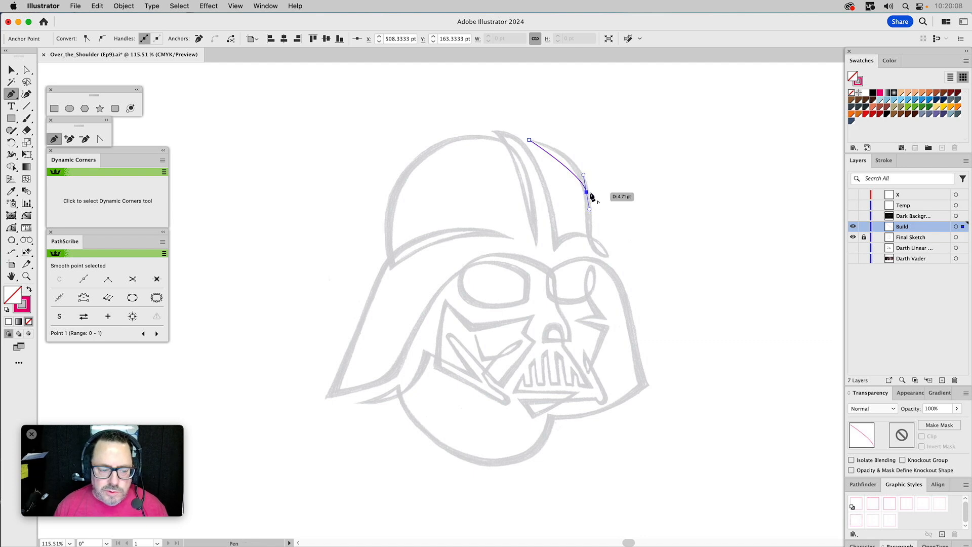
- Move the path's smooth anchor slightly further down the helmet's right edge and align its handles with the sketch line
left_click(26, 276)
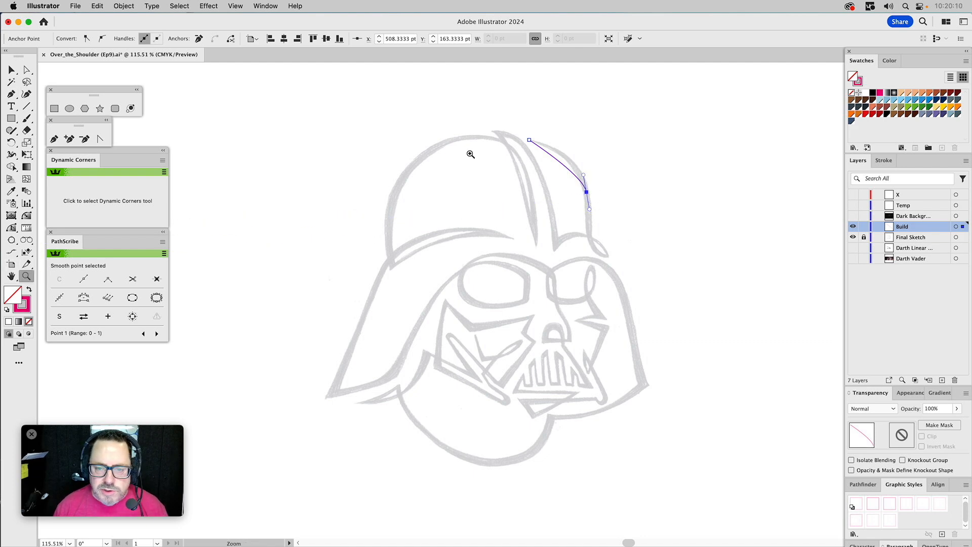
left_click_drag(457, 105, 660, 316)
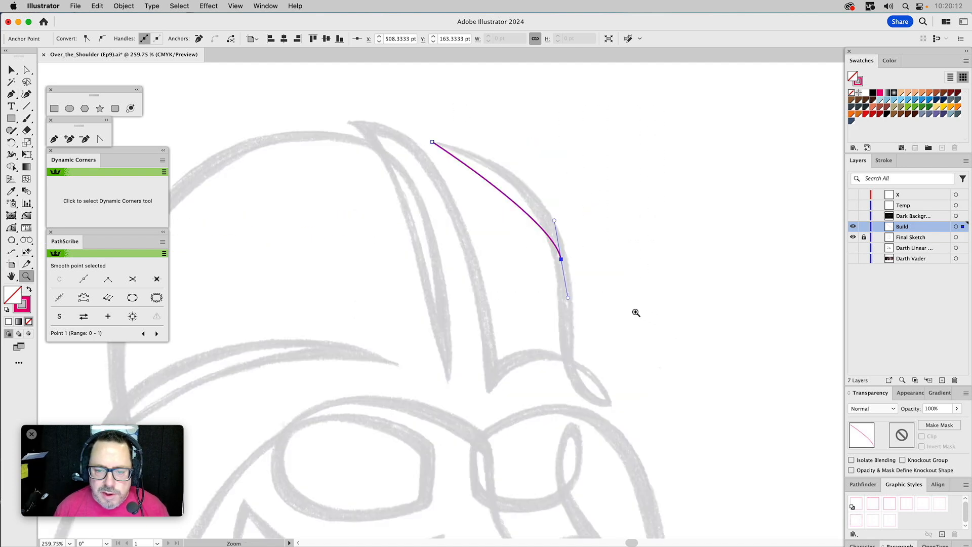
left_click(55, 139)
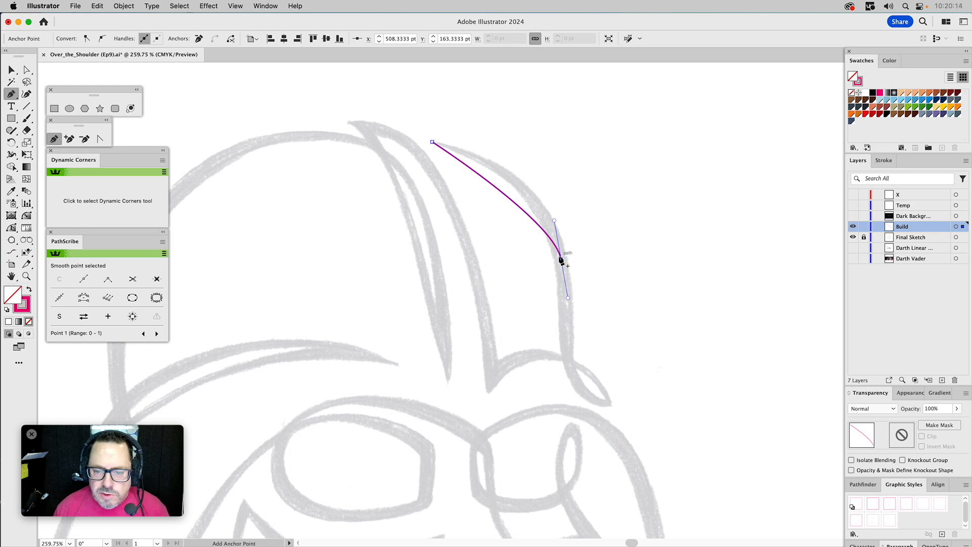
left_click_drag(562, 260, 570, 304)
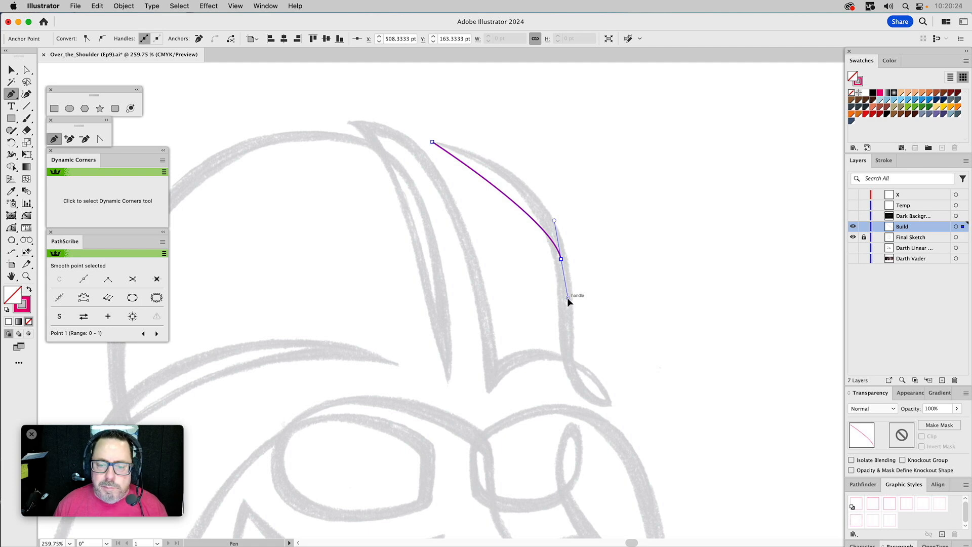
mouse_move(567, 296)
left_mouse_down()
mouse_move(570, 254)
mouse_move(558, 251)
mouse_move(575, 313)
mouse_move(569, 302)
left_mouse_up()
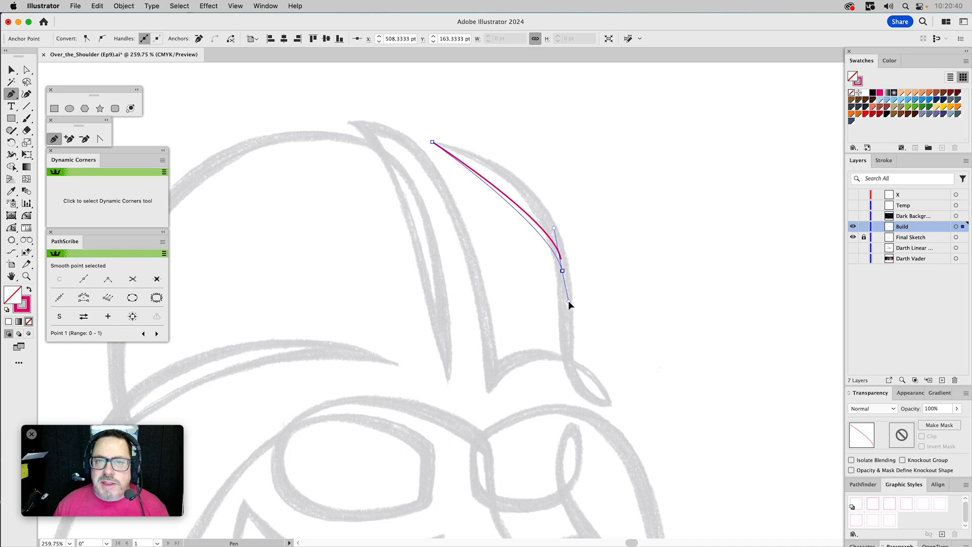
left_click_drag(568, 300, 570, 299)
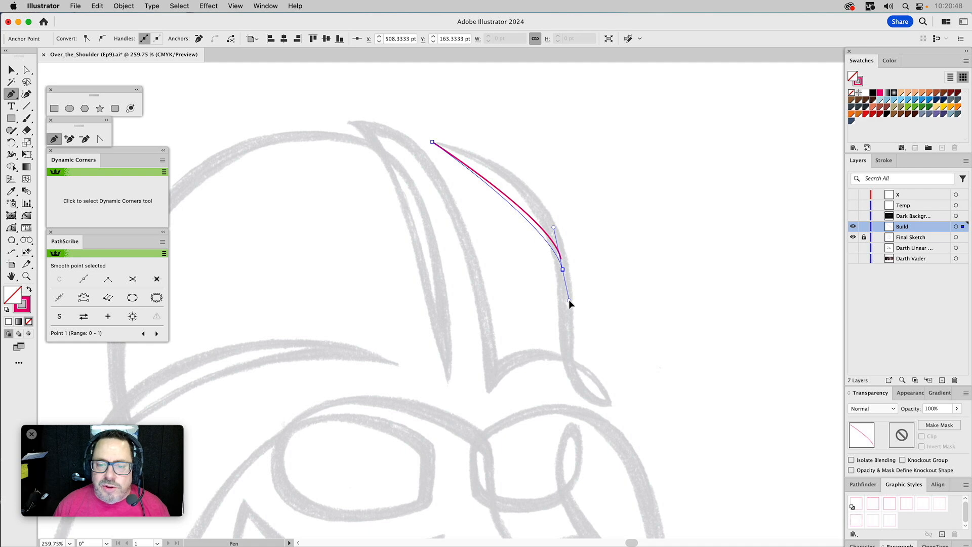
mouse_move(569, 299)
left_mouse_down()
mouse_move(573, 340)
mouse_move(567, 311)
left_mouse_up()
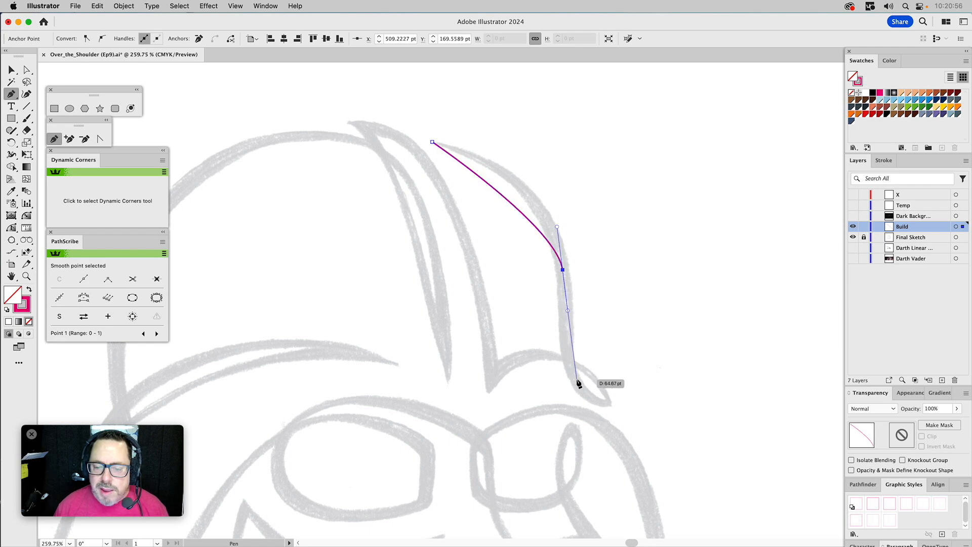
- Continue the path through the right brow tip, the base and upper tip of the central ridge, and the ridge's inner lower end
left_click(611, 405)
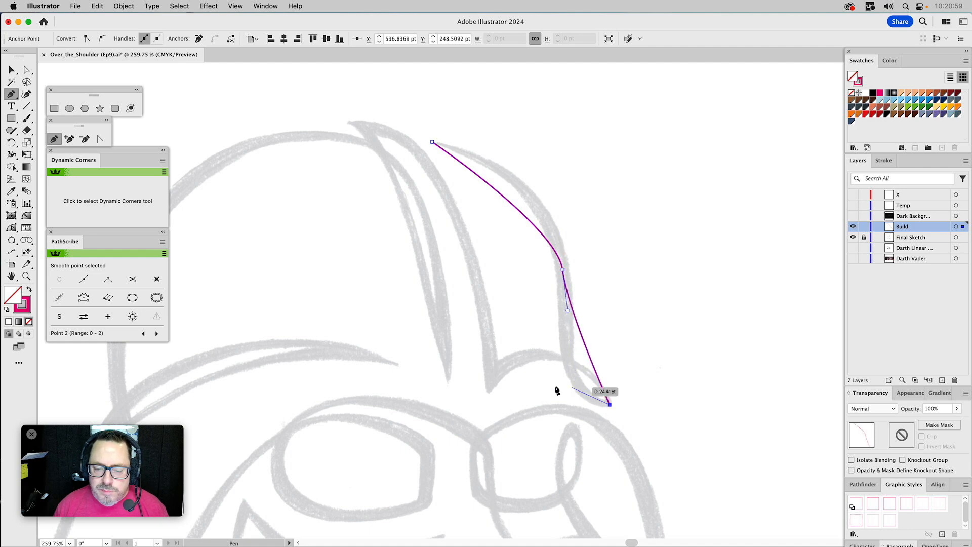
left_click(493, 375)
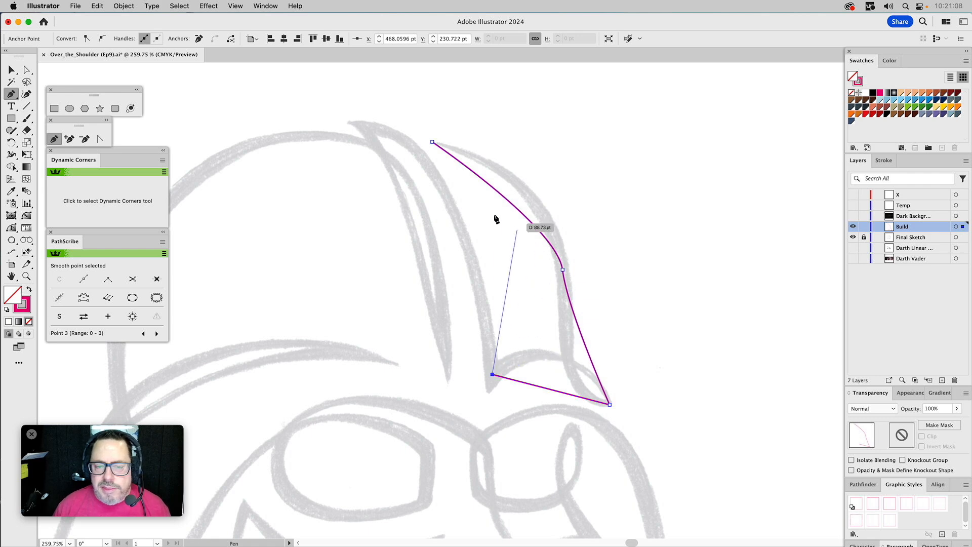
left_click(352, 122)
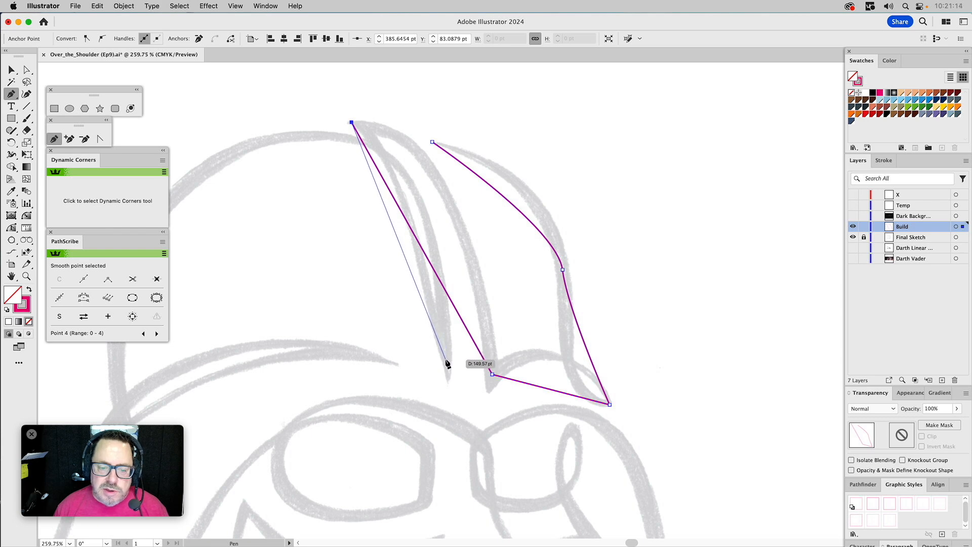
left_click(442, 332)
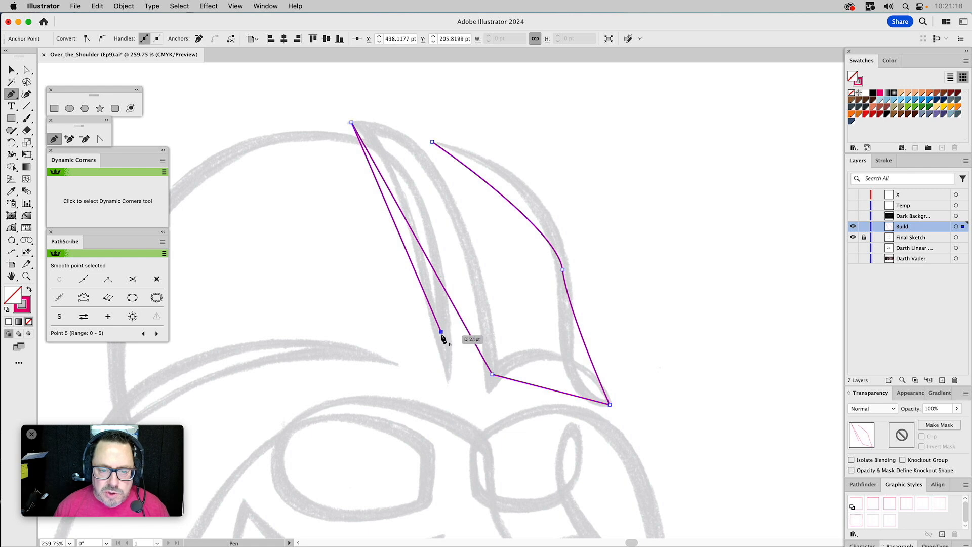
- Extend the path over the dome with a smooth top point, then add points at its lower left corner and the brow line's right end
left_click_drag(447, 268, 564, 252)
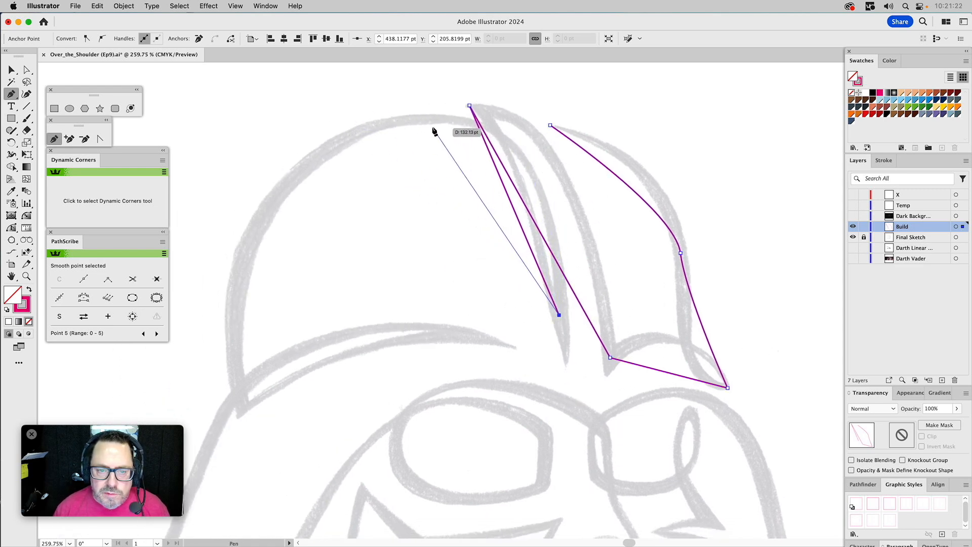
left_click_drag(420, 119, 362, 119)
left_click_drag(332, 222, 450, 158)
left_click(361, 346)
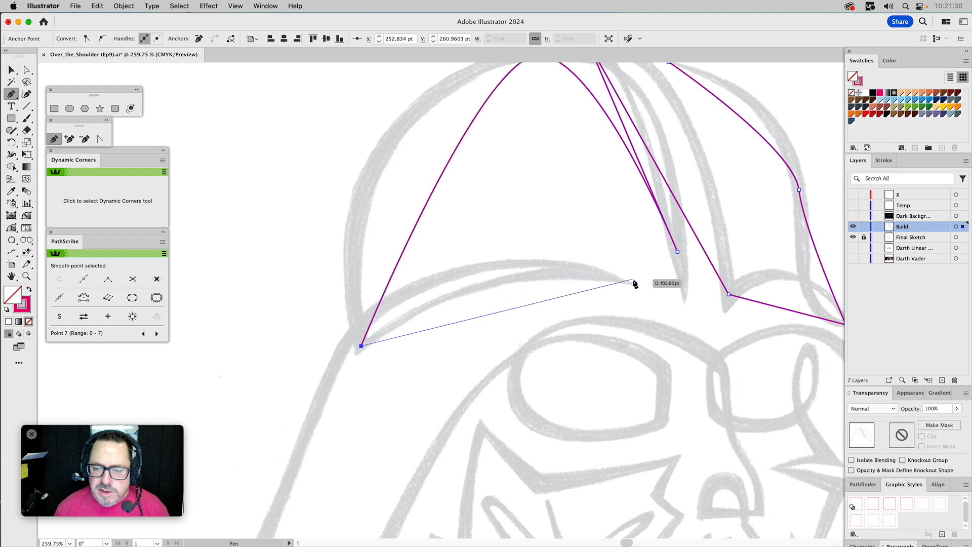
left_click(588, 275)
- Trace the helmet's left flare down its outer edge, around the lower corner, and back up the inner curve toward the eye
scroll(557, 264, "down", 5)
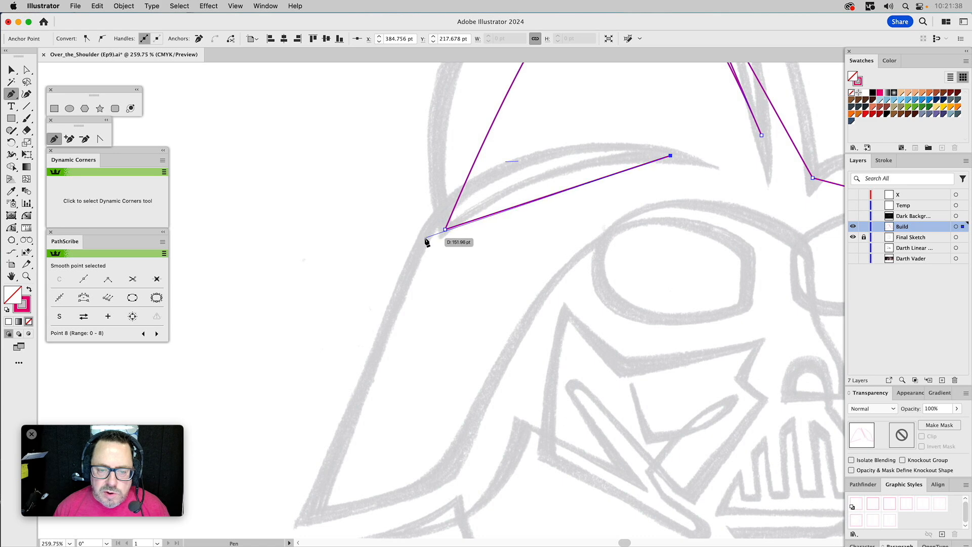
left_click_drag(423, 238, 397, 298)
scroll(393, 343, "down", 5)
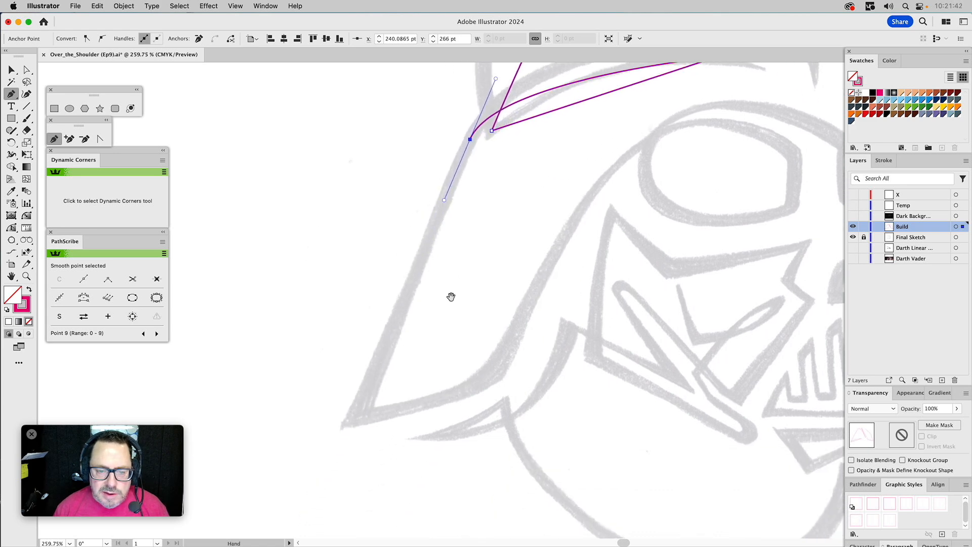
left_click(357, 422)
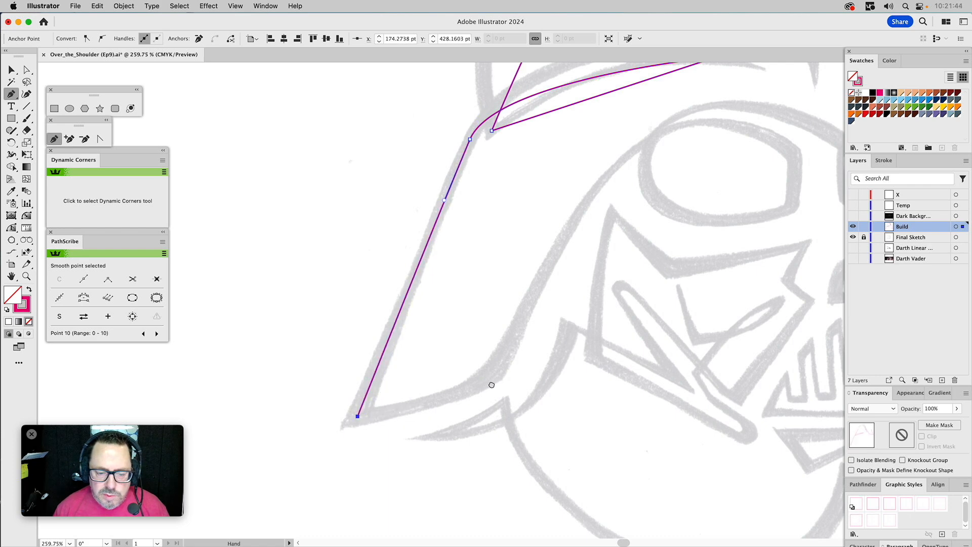
left_click_drag(488, 387, 341, 434)
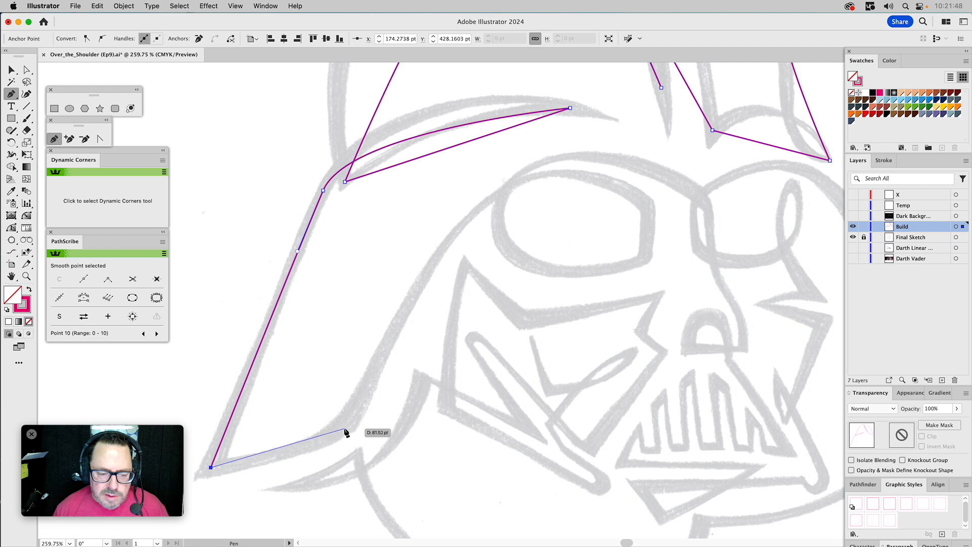
left_click_drag(345, 425, 369, 394)
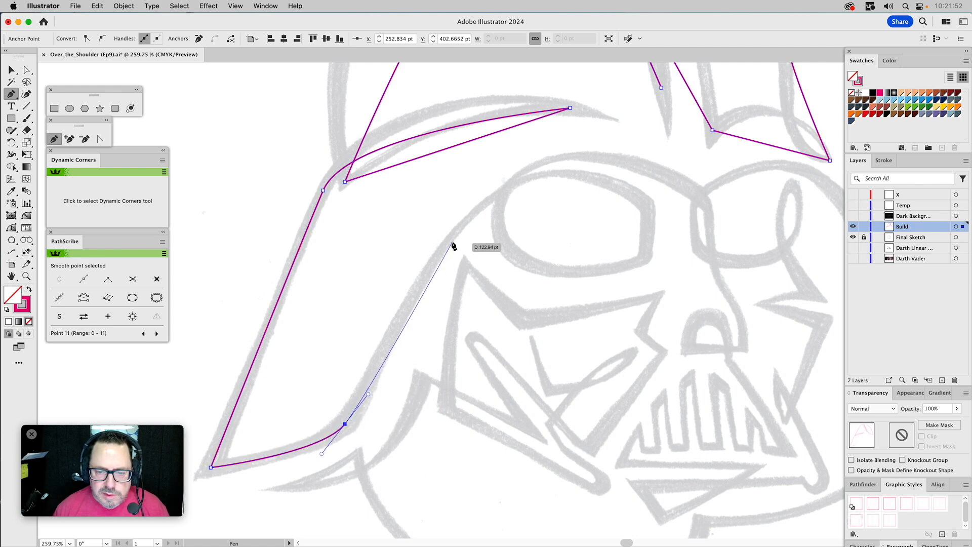
left_click_drag(441, 250, 478, 198)
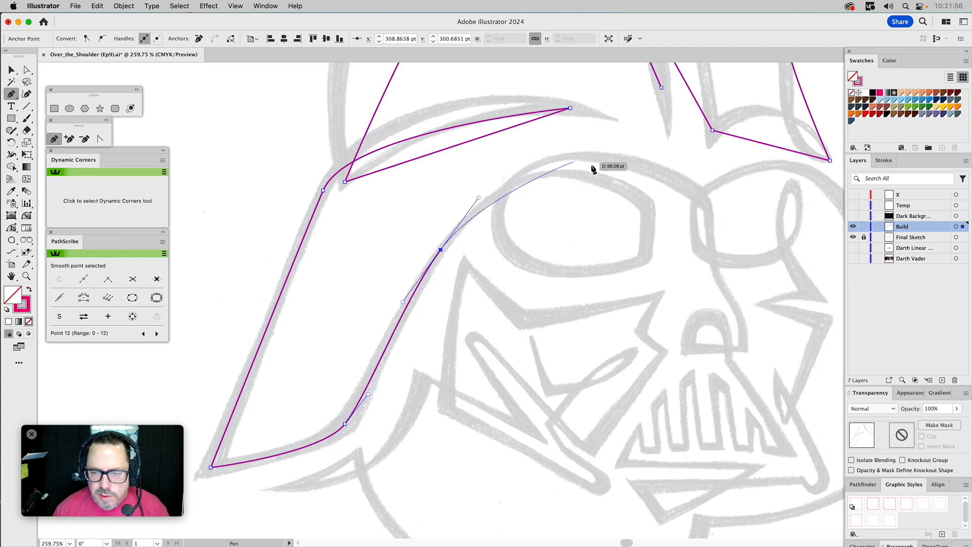
- Continue the path around the left eye with corner points on its right side and a smooth point on its left side
left_click_drag(648, 205, 647, 267)
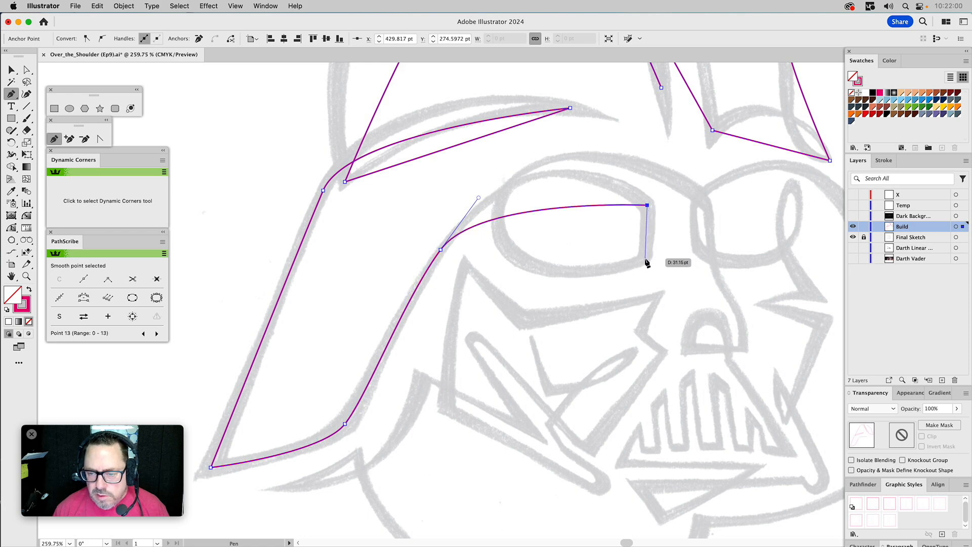
left_click(645, 258)
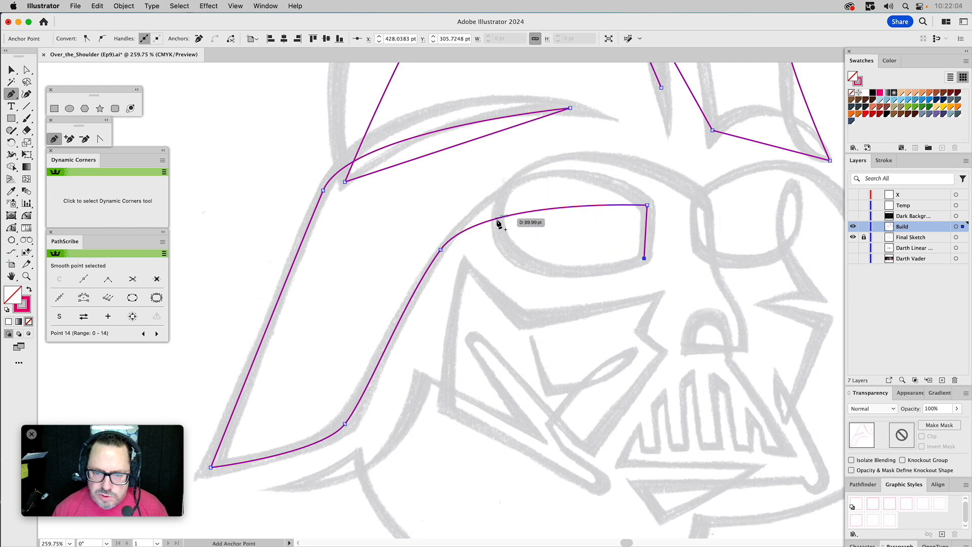
left_click_drag(497, 221, 498, 163)
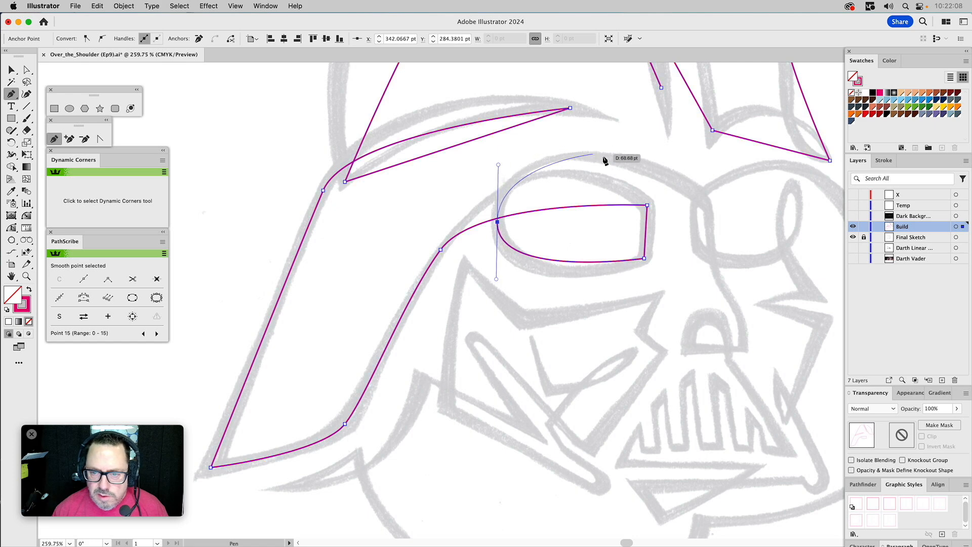
- Continue the path over the left eye to the nose bridge, down the bridge, and out to the nose's upper right side
left_click(708, 203)
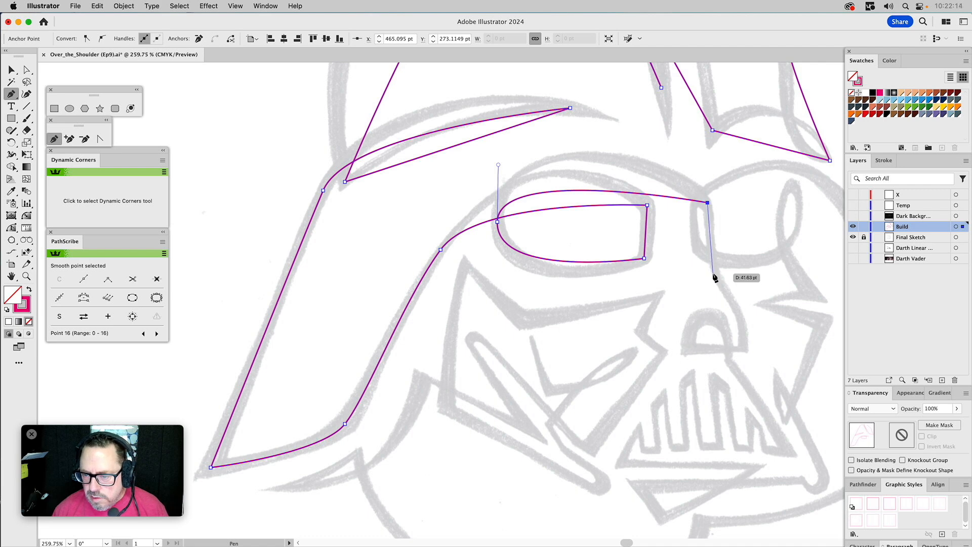
left_click(713, 274)
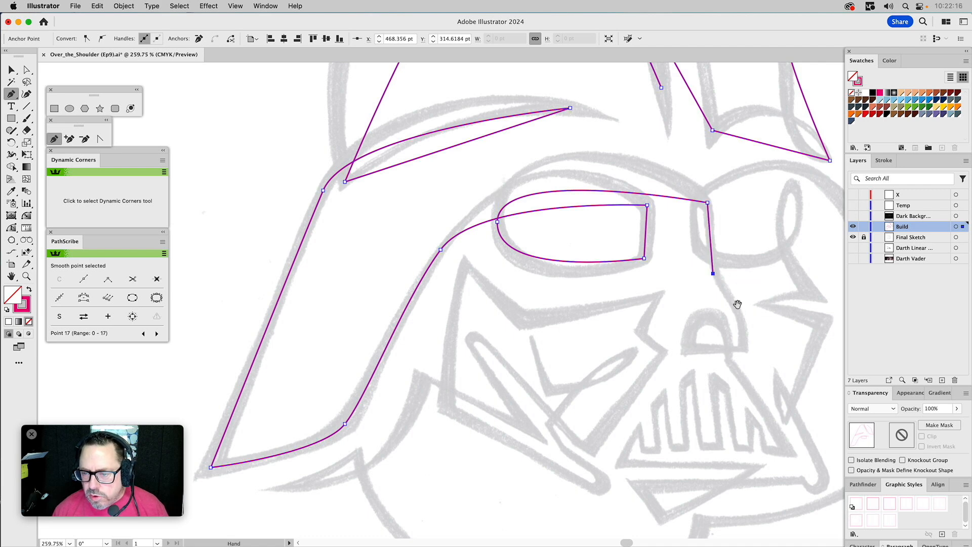
scroll(738, 304, "right", 3)
scroll(738, 304, "down", 2)
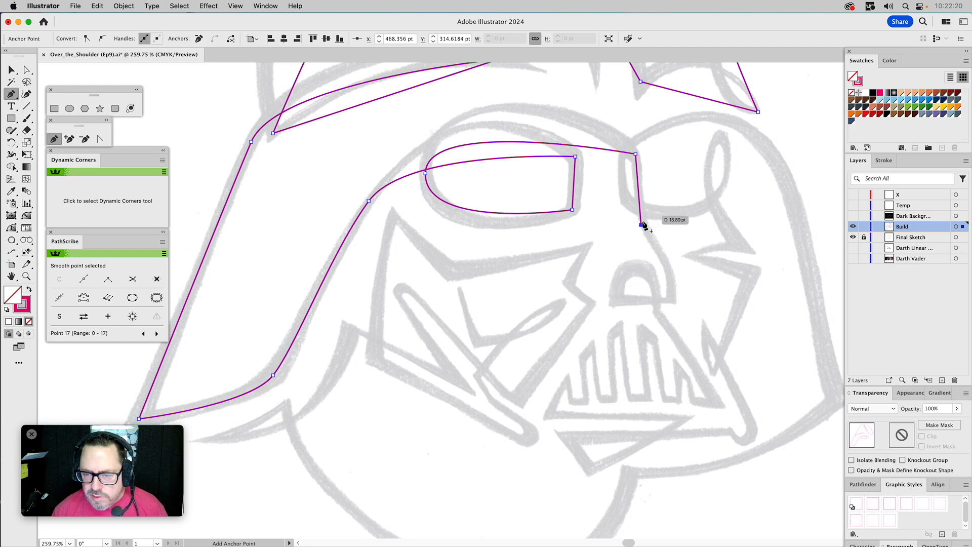
left_click(670, 263)
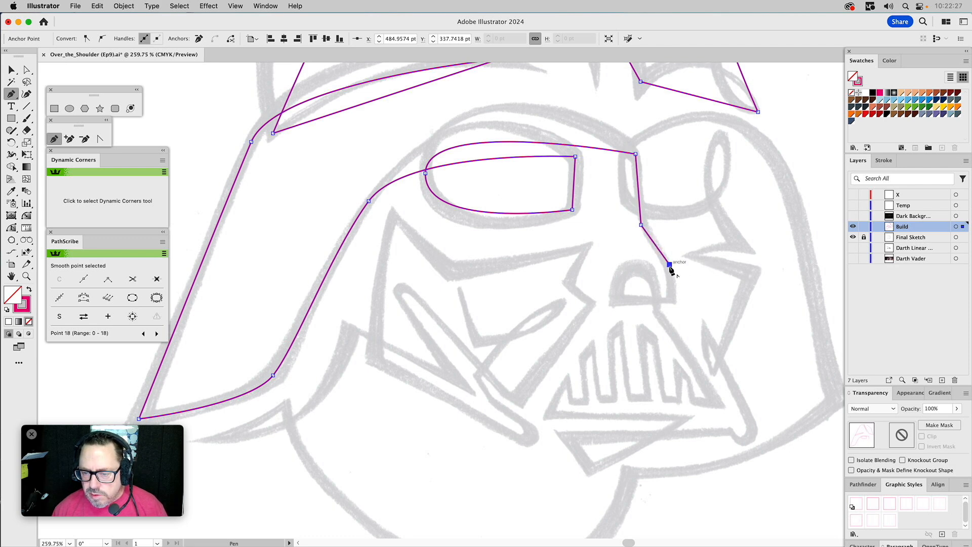
- Trace the nose with corner points at both ends of its base and a smooth point at its top
left_click(671, 303)
left_click(615, 303)
left_click_drag(636, 267, 661, 270)
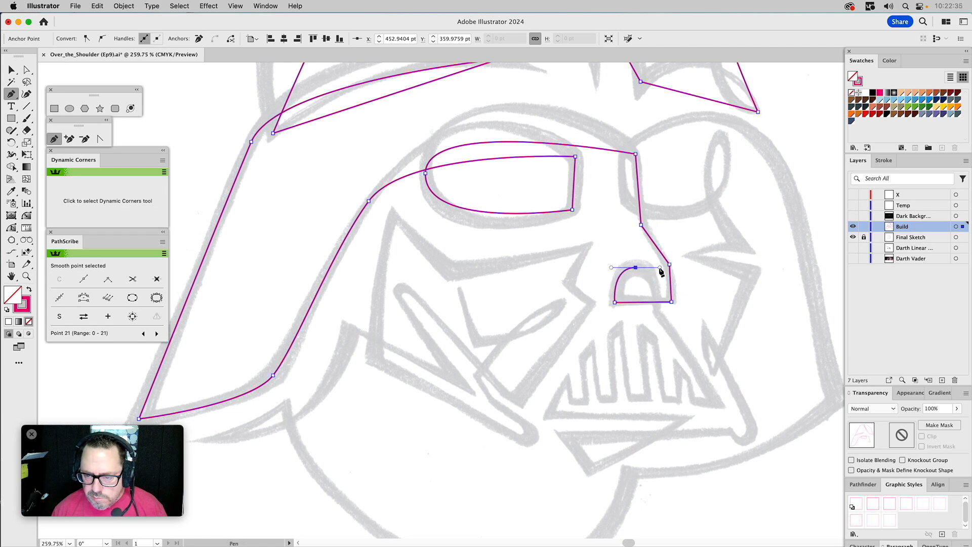
- Extend the path from the nose top to a corner below the nose, continue to the mouth's lower right corner, and end it
left_click(658, 314)
left_click_drag(662, 321, 651, 221)
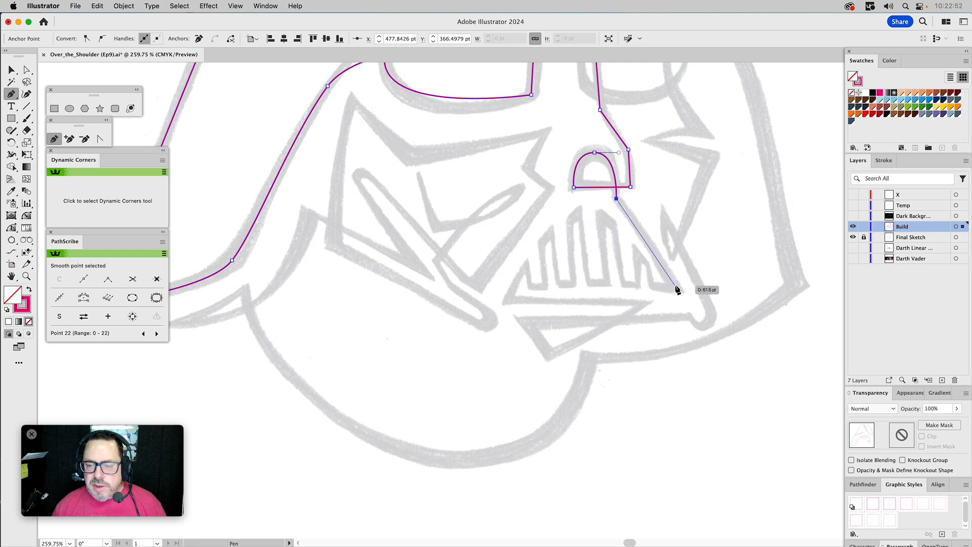
left_click(675, 288)
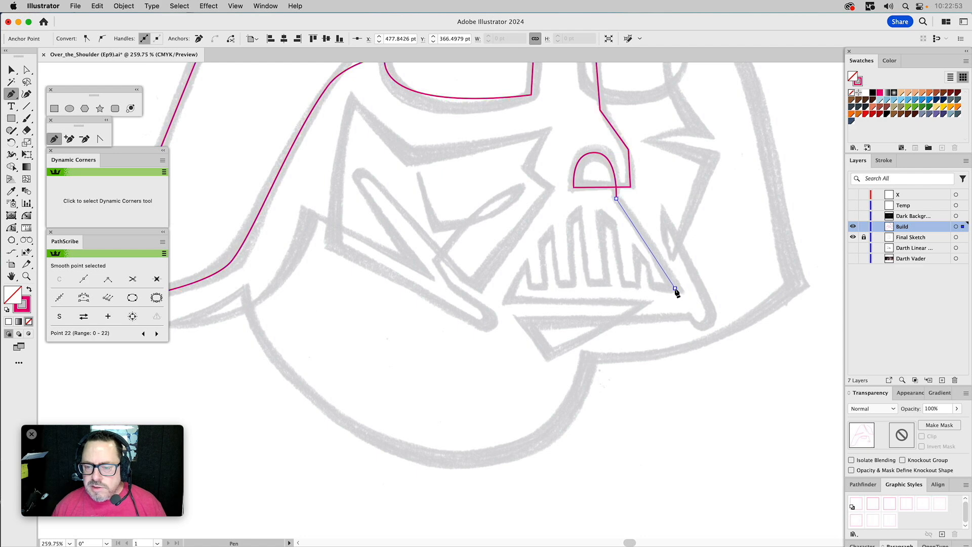
left_click(703, 249, "super")
- Select the traced path and, with the PathScribe tool, bend the dome's right outer edge along the sketch down to the right brow tip
key("space")
left_click_drag(699, 246, 714, 546)
left_click_drag(663, 342, 664, 353)
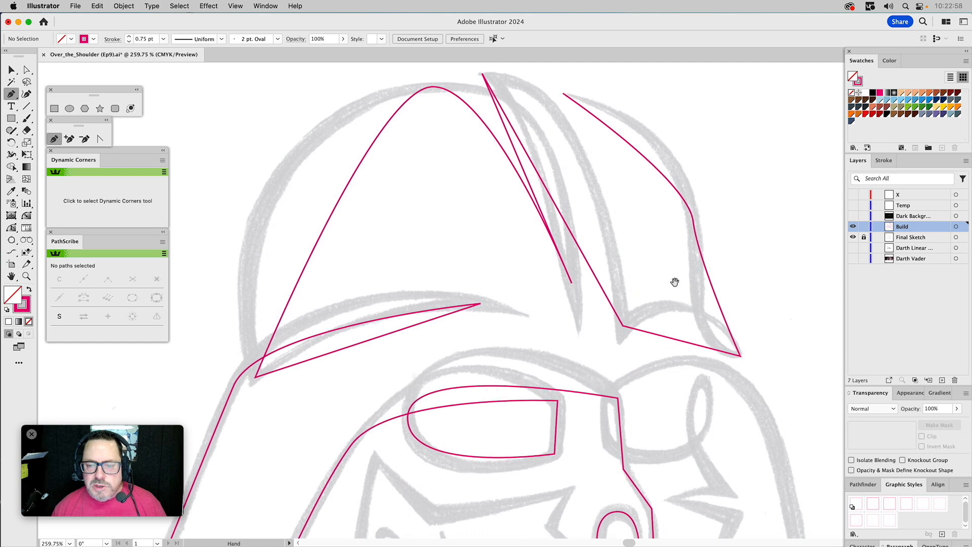
key("a")
left_click_drag(635, 122, 612, 165)
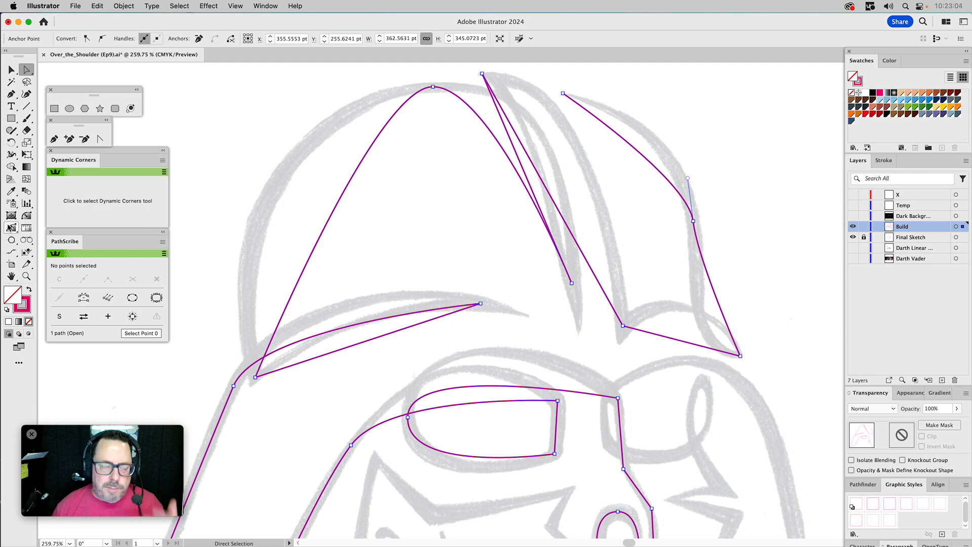
left_click(12, 228)
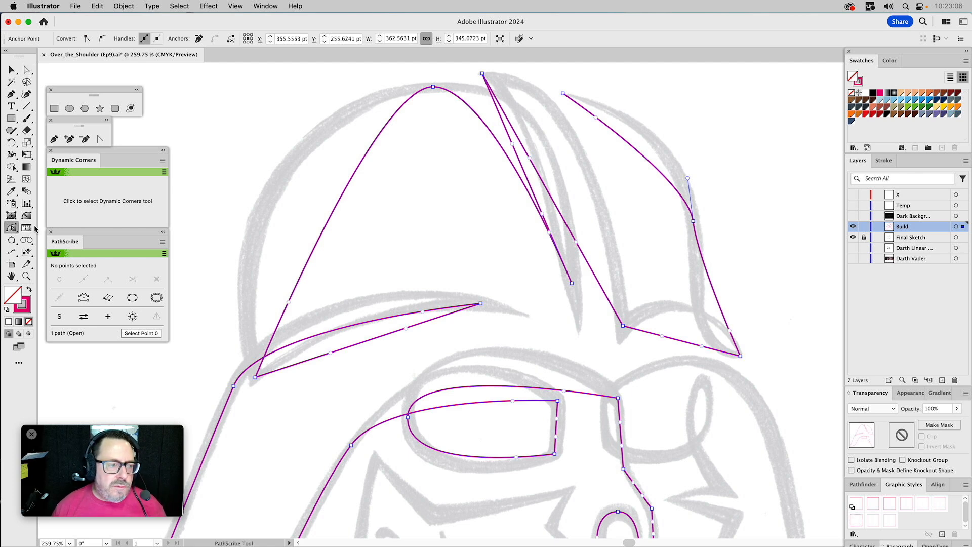
left_click_drag(597, 119, 647, 114)
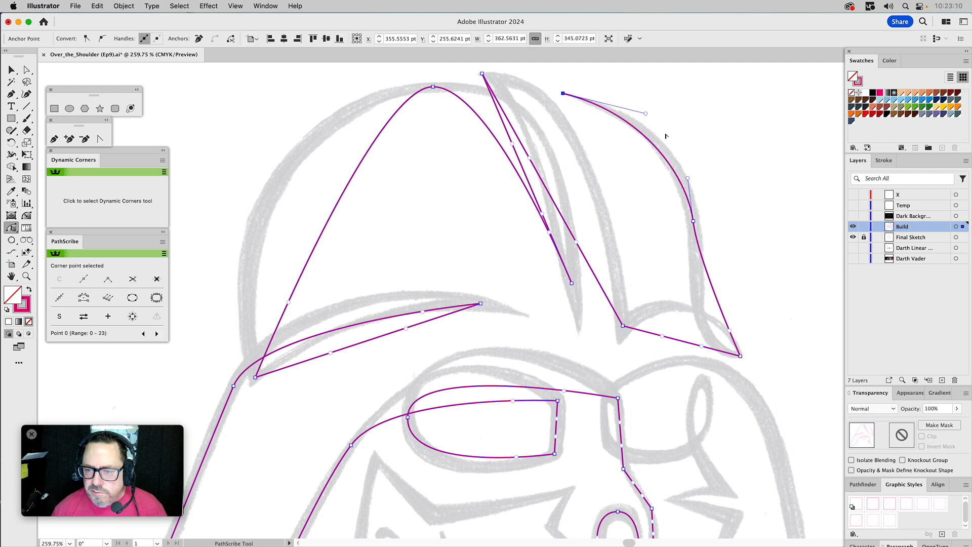
left_click_drag(687, 178, 684, 162)
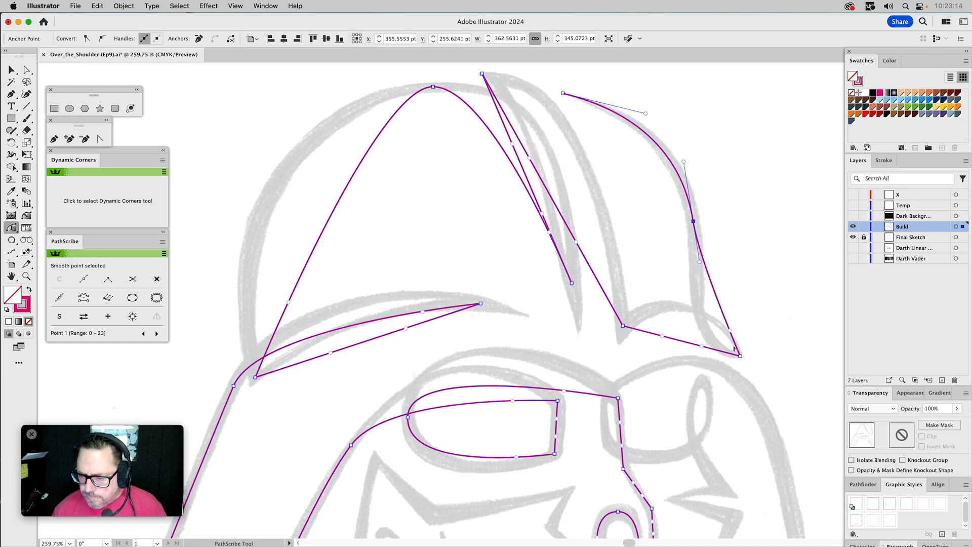
left_click_drag(740, 355, 680, 348)
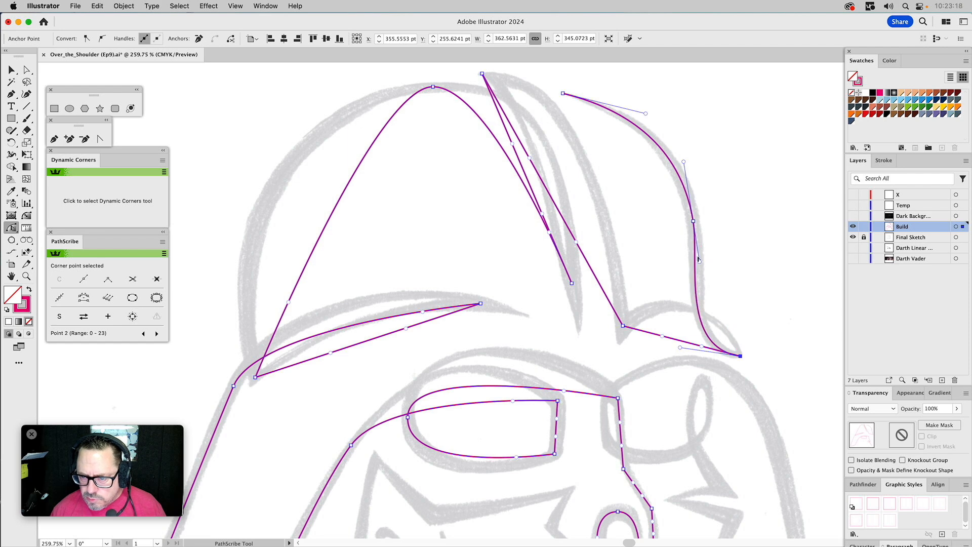
left_click_drag(701, 262, 704, 282)
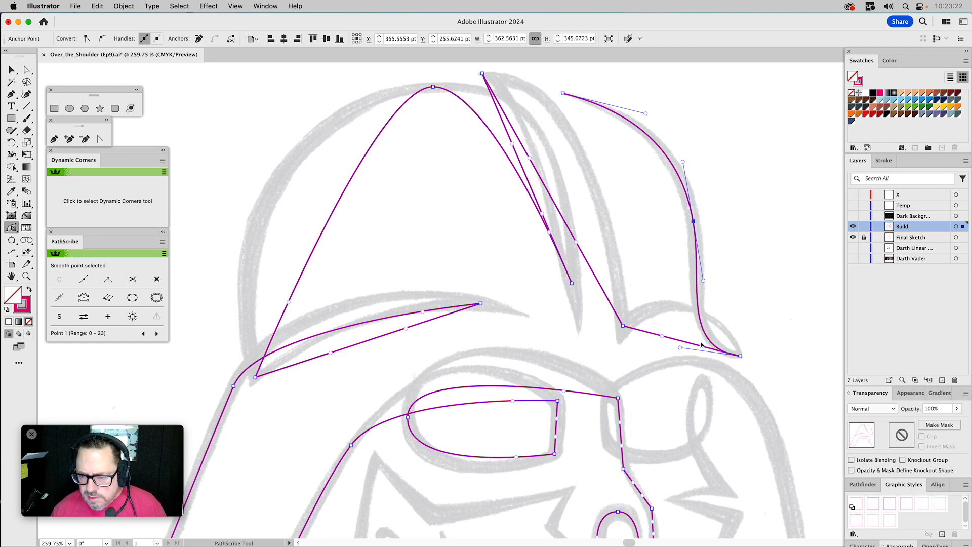
- Arch the right brow segment and curve the central ridge's right edge up to its top tip to follow the sketch
left_click_drag(684, 345, 728, 304)
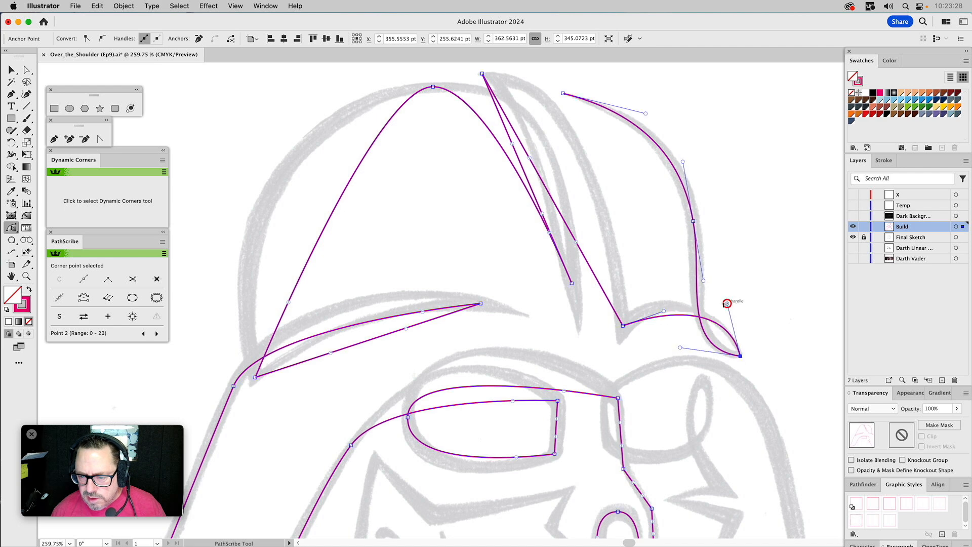
left_click_drag(664, 312, 653, 294)
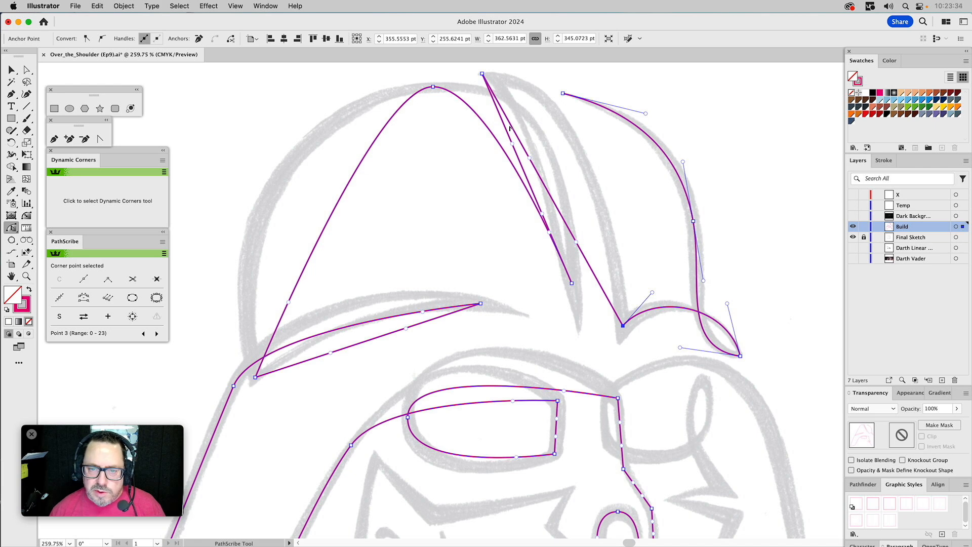
left_click_drag(510, 128, 562, 118)
left_click_drag(646, 262, 615, 233)
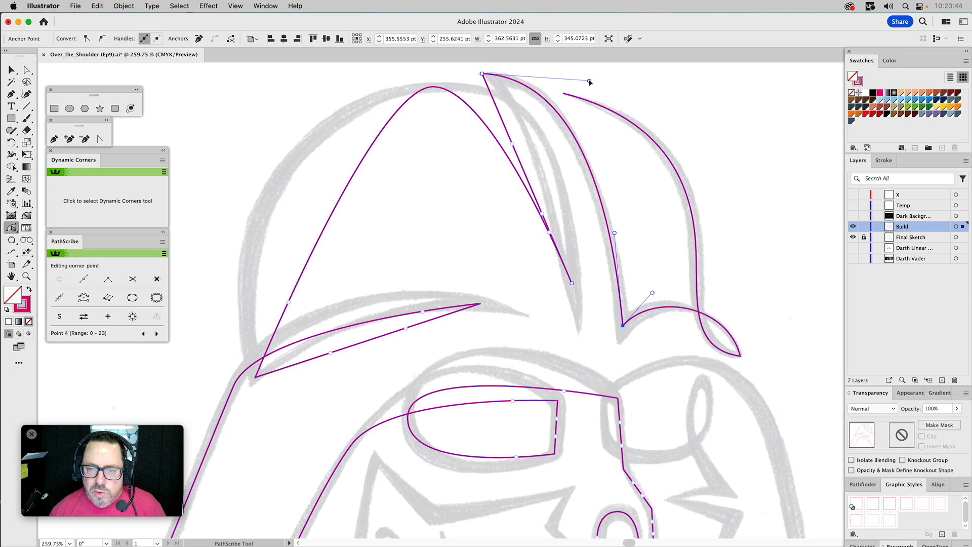
left_click_drag(587, 78, 589, 81)
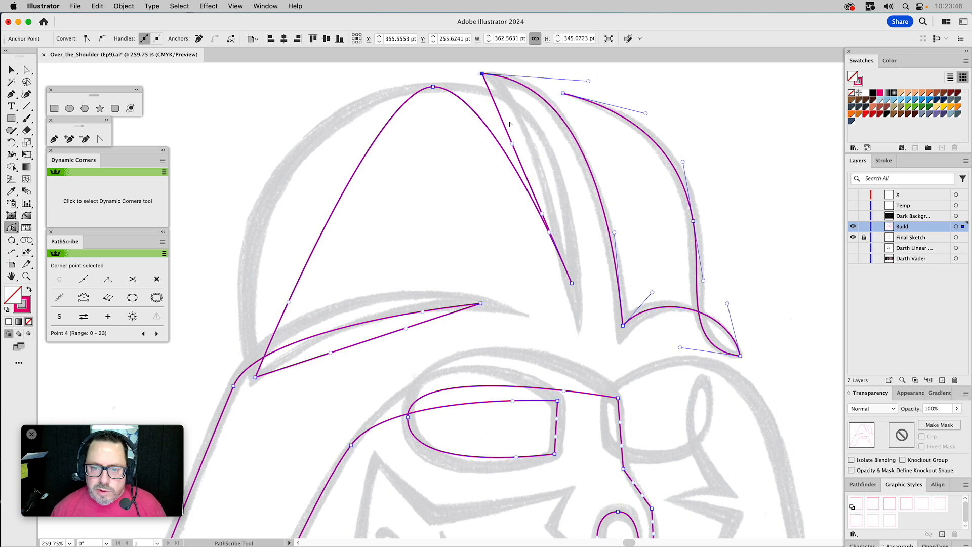
- Curve the central ridge's inner edge and the segment from its lower end to the dome's top point along the sketch
left_click_drag(507, 119, 533, 144)
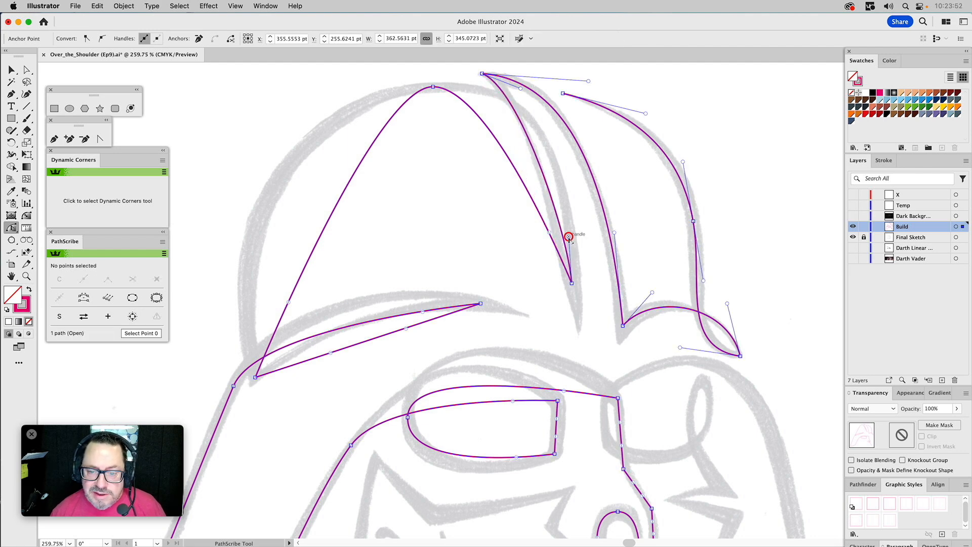
left_click_drag(569, 237, 537, 217)
left_click_drag(522, 88, 540, 108)
left_click_drag(538, 215, 579, 167)
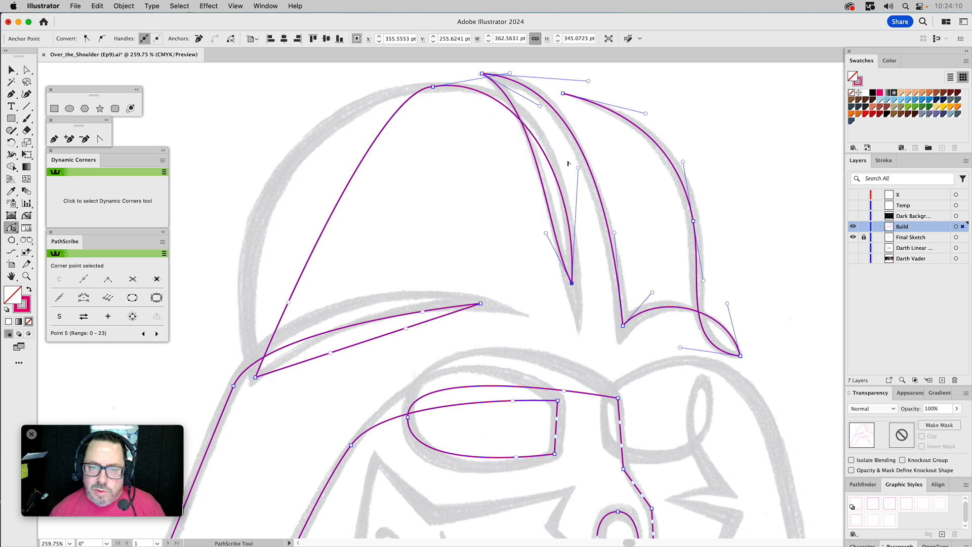
- Convert the dome's top point to a smooth point, lengthen both its handles, and bend the dome's left edge outward onto the sketch
left_click(434, 86)
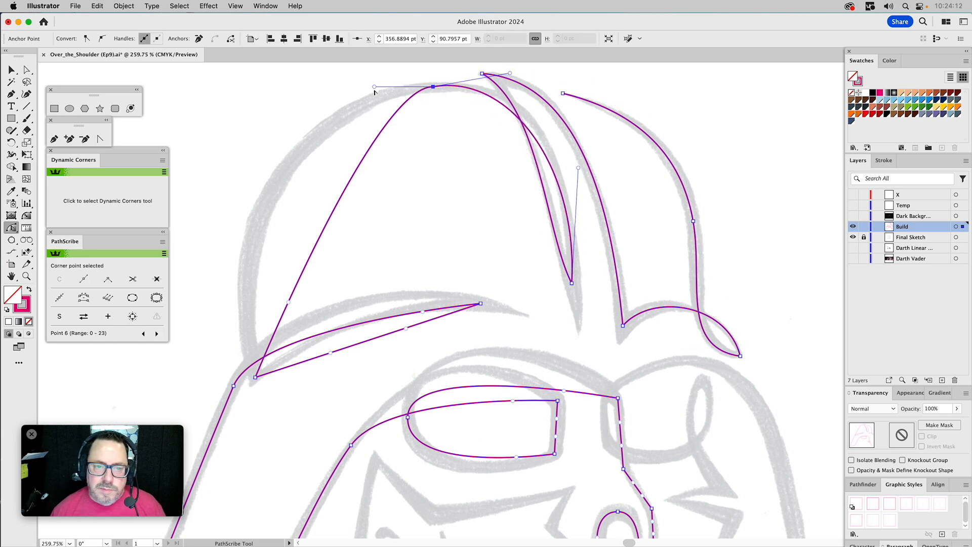
left_click(103, 39)
left_click_drag(375, 91, 293, 89)
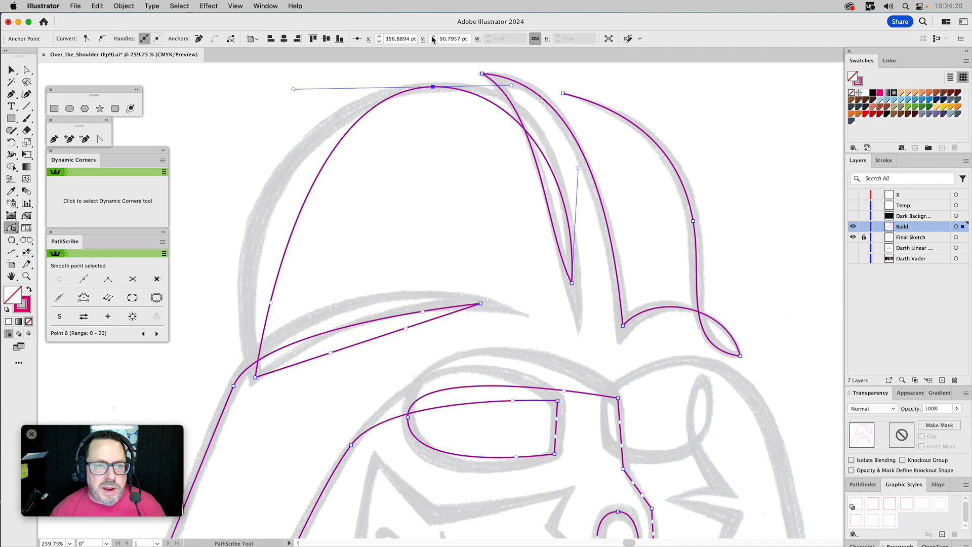
left_click(272, 5)
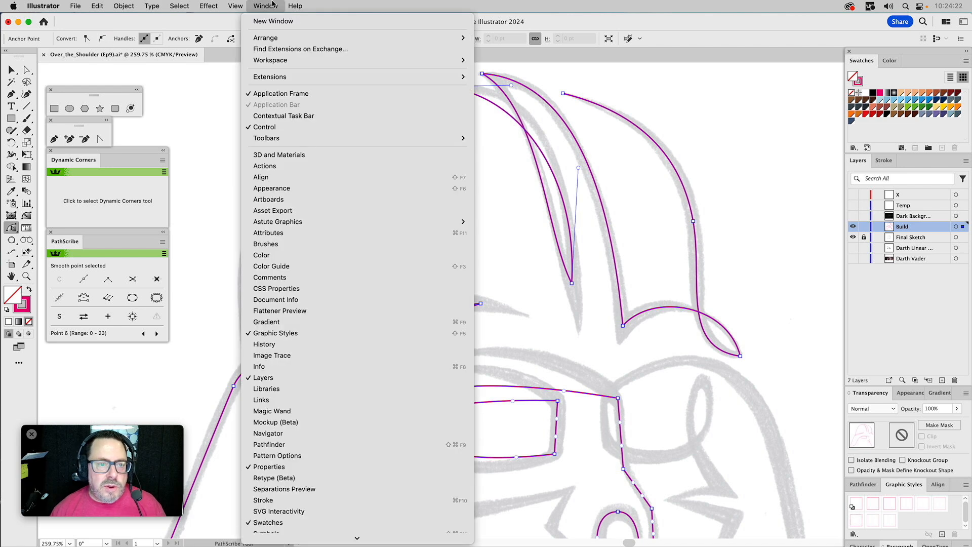
left_click(187, 108)
left_click_drag(511, 85, 545, 86)
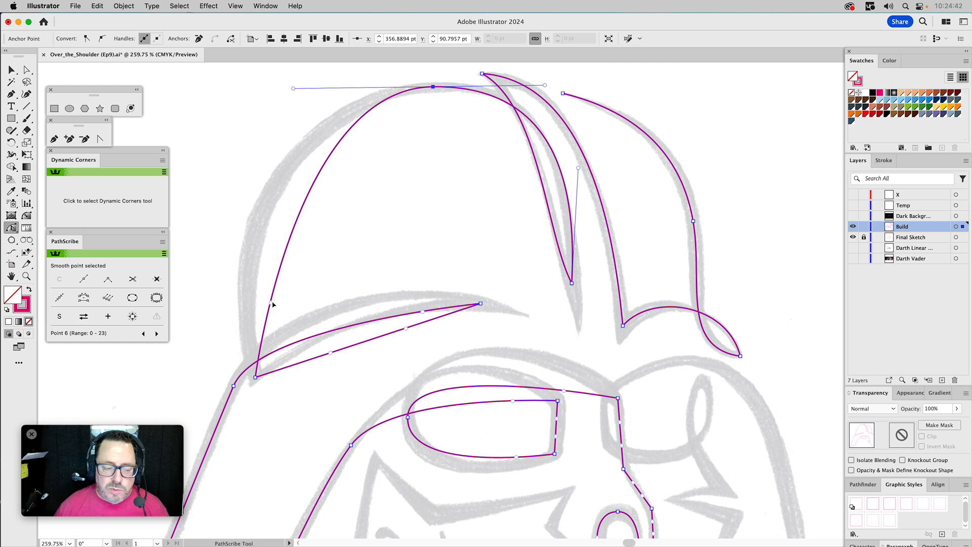
left_click_drag(271, 304, 220, 236)
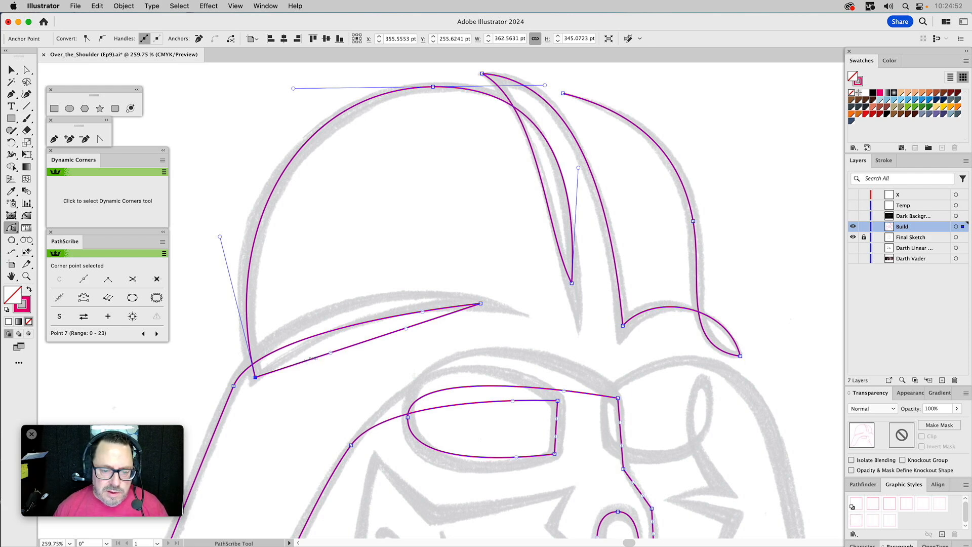
- Bend the upper and lower edges of the left brow crescent to follow the sketch, then deselect the path
left_click_drag(423, 314, 384, 275)
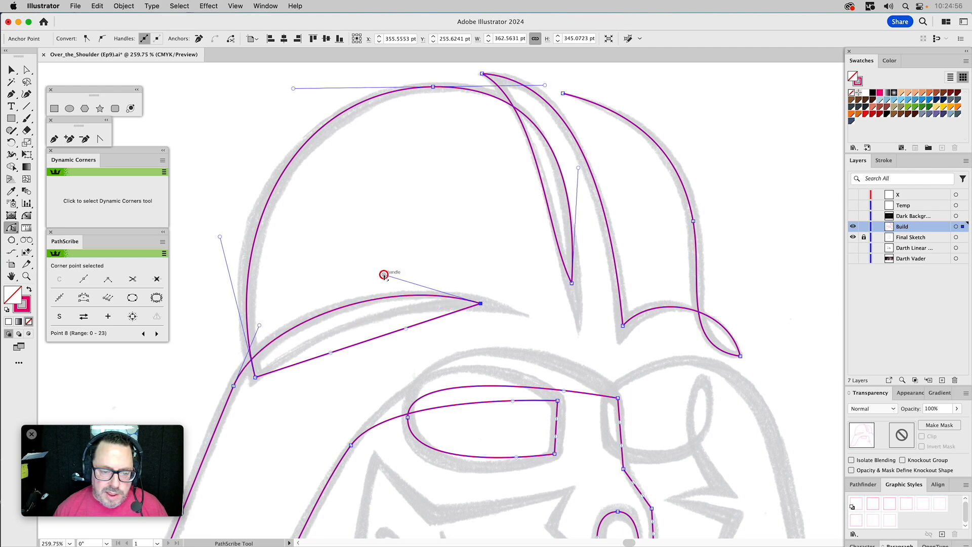
left_click_drag(339, 353, 342, 333)
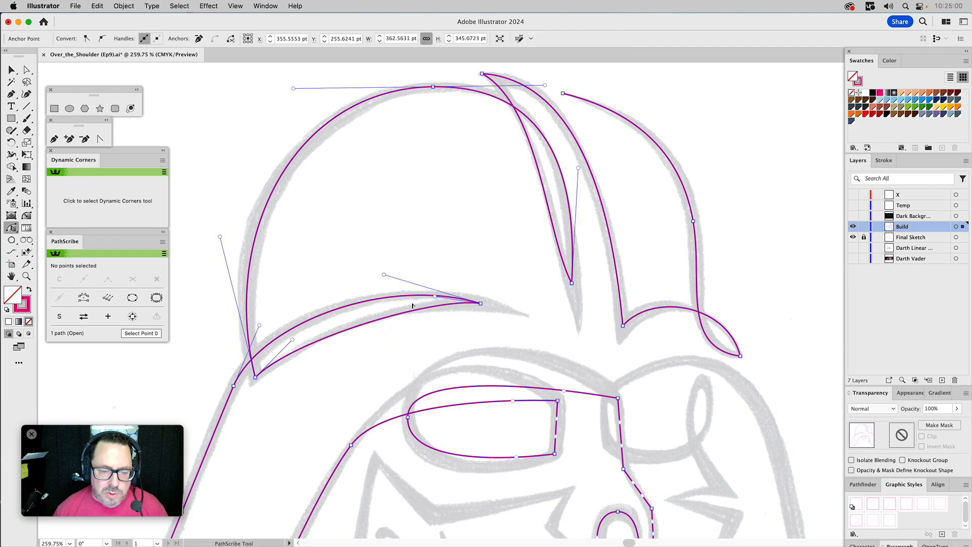
left_click_drag(432, 301, 397, 301)
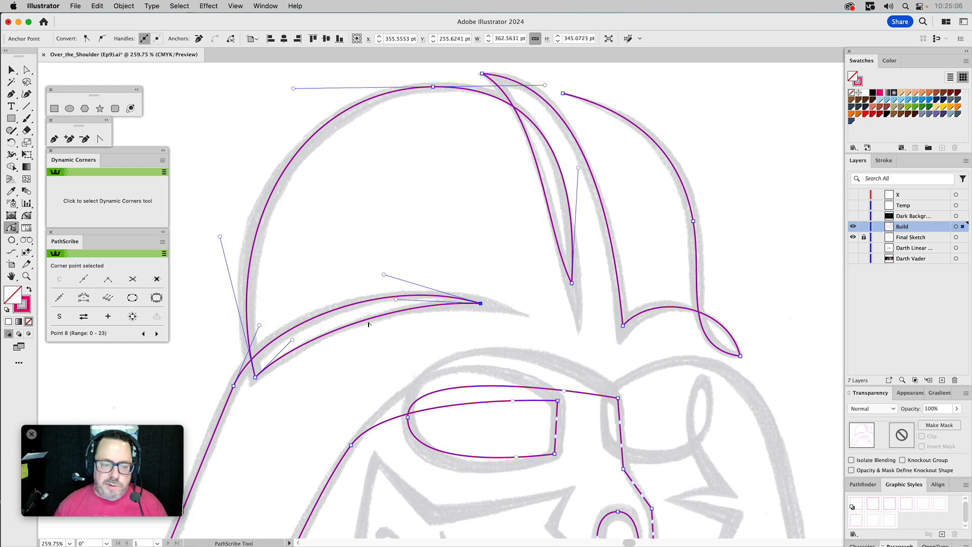
key("space")
left_click_drag(351, 368, 345, 252)
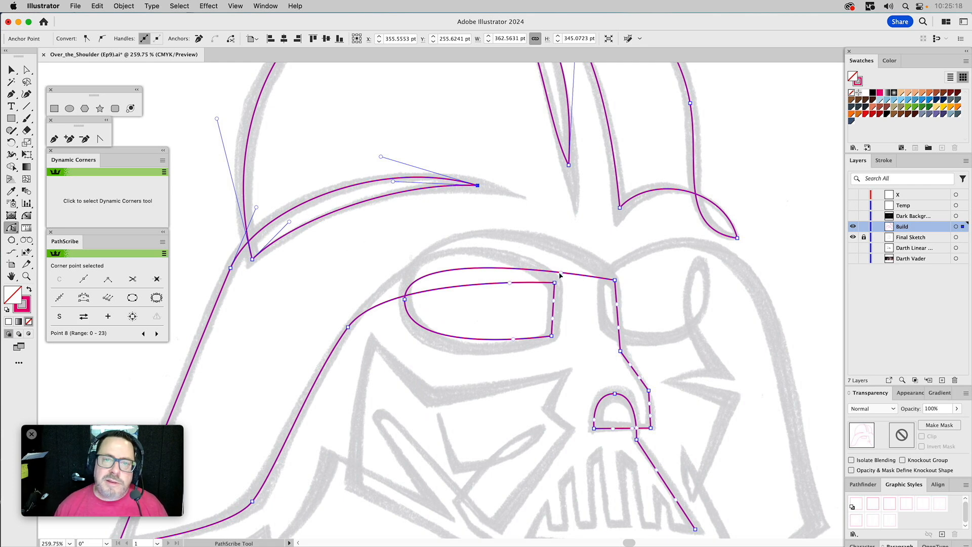
key("super+shift+a")
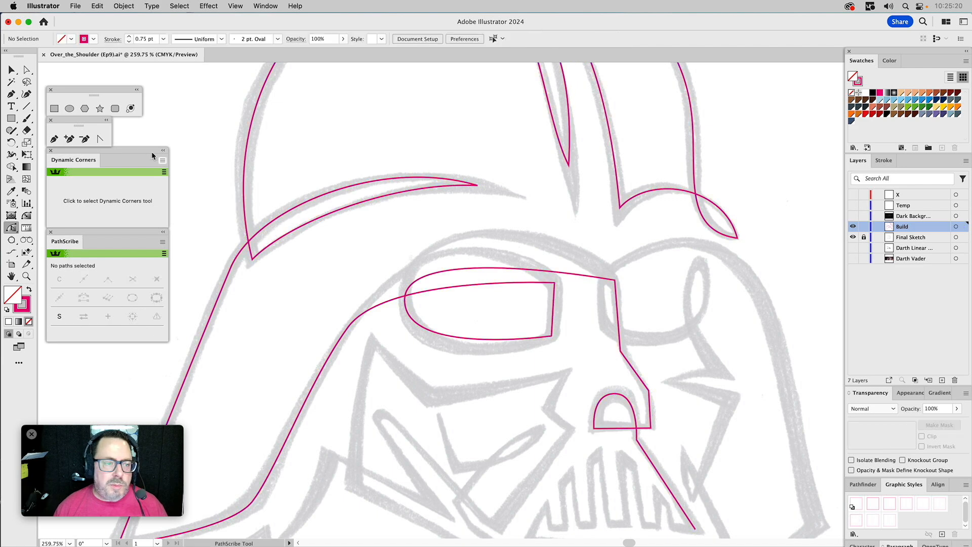
- Examine the Anchor Point tool and the PathScribe tool's variants and preferences, leaving the preferences unchanged
left_click(100, 141)
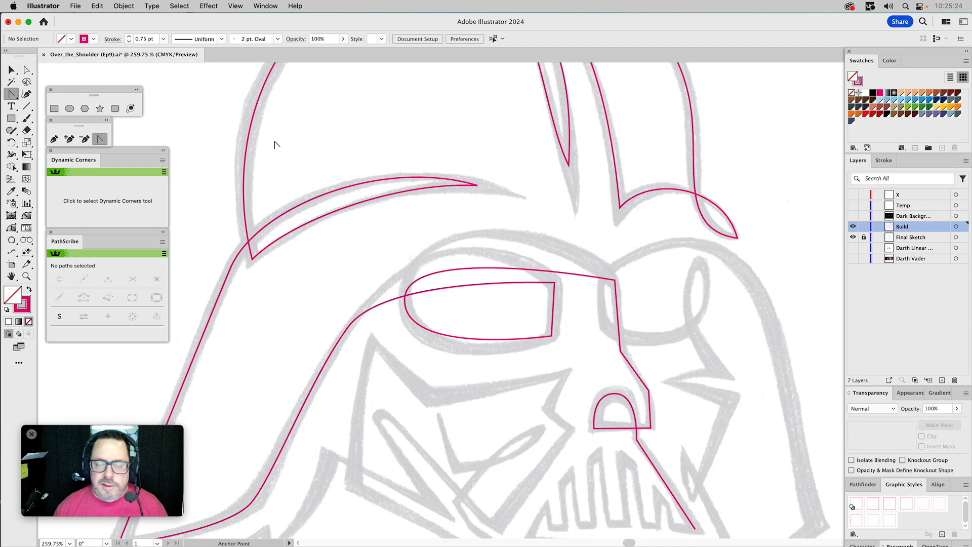
left_click(12, 229)
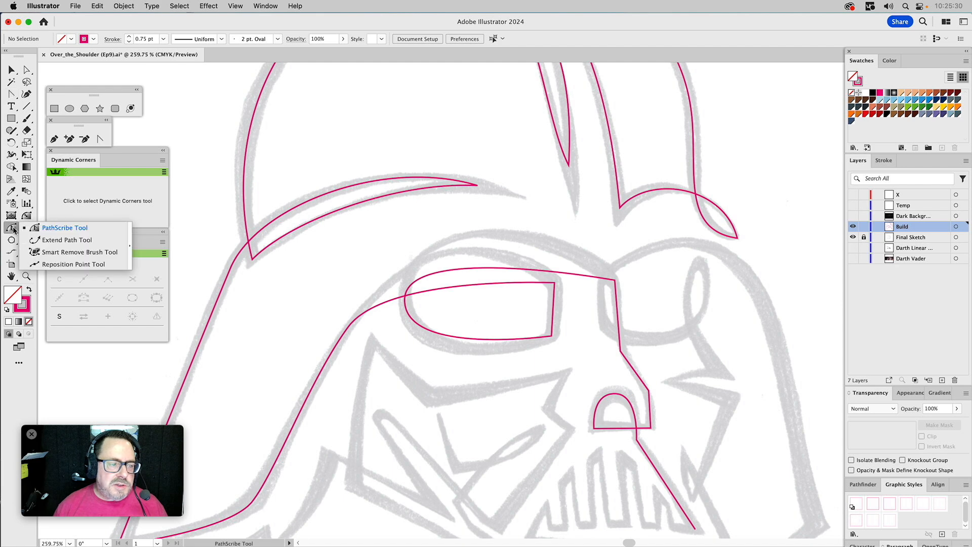
left_click(13, 230)
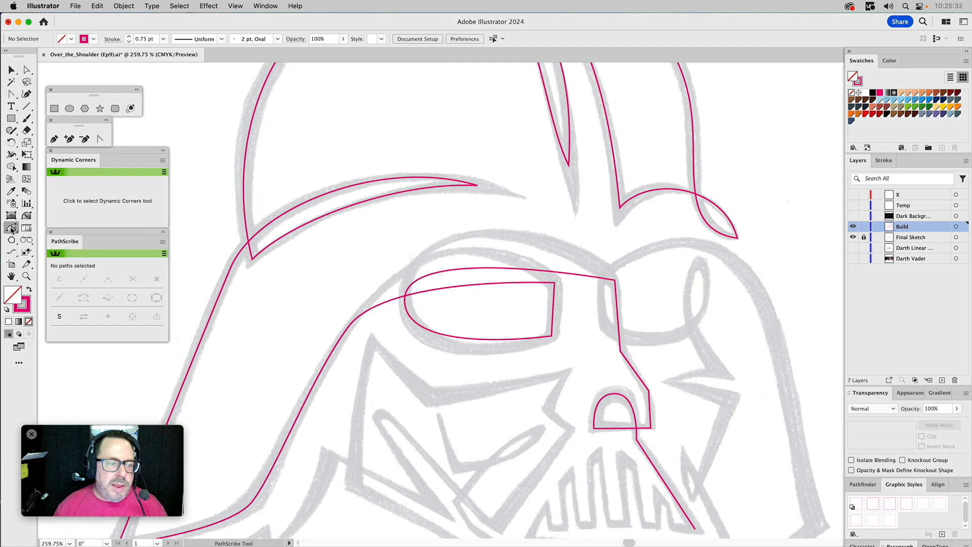
double_click(12, 229)
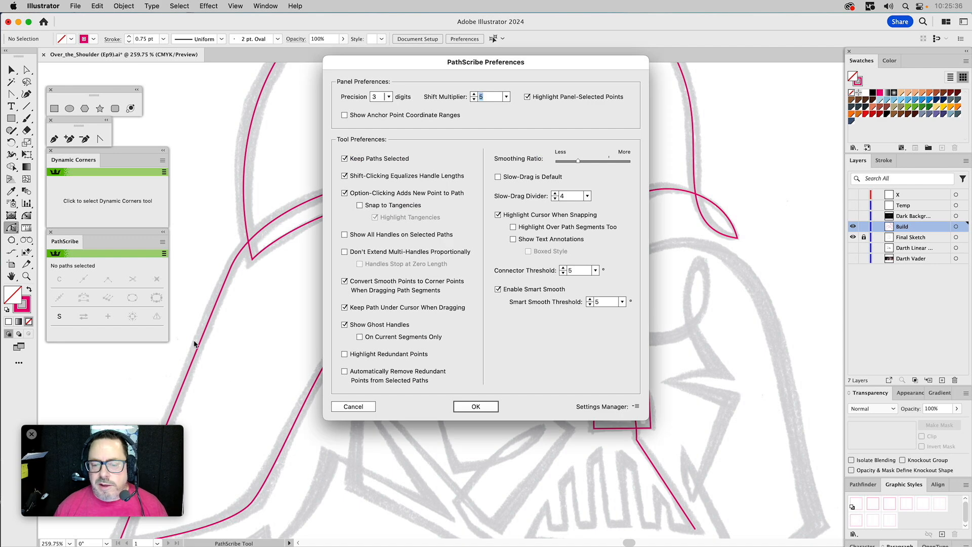
left_click(353, 407)
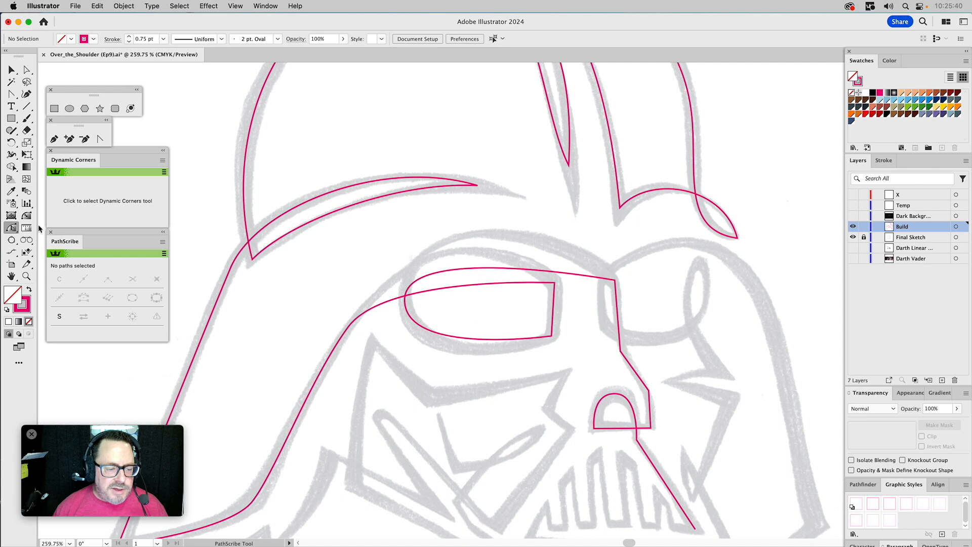
- Bend the segment above the left eye up onto the sketched brow ridge and lengthen the upper handle of the eye's outer point
left_click(565, 272)
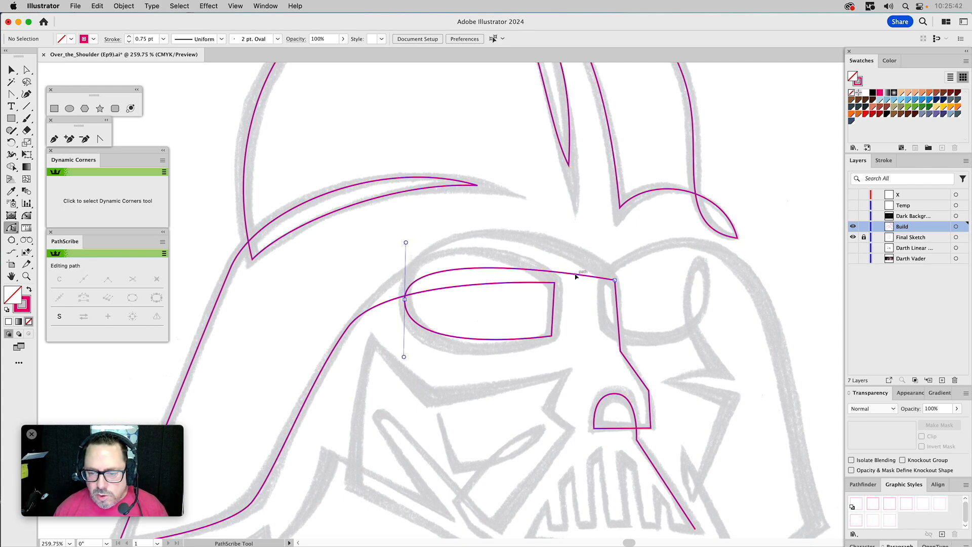
left_click_drag(561, 275, 548, 216)
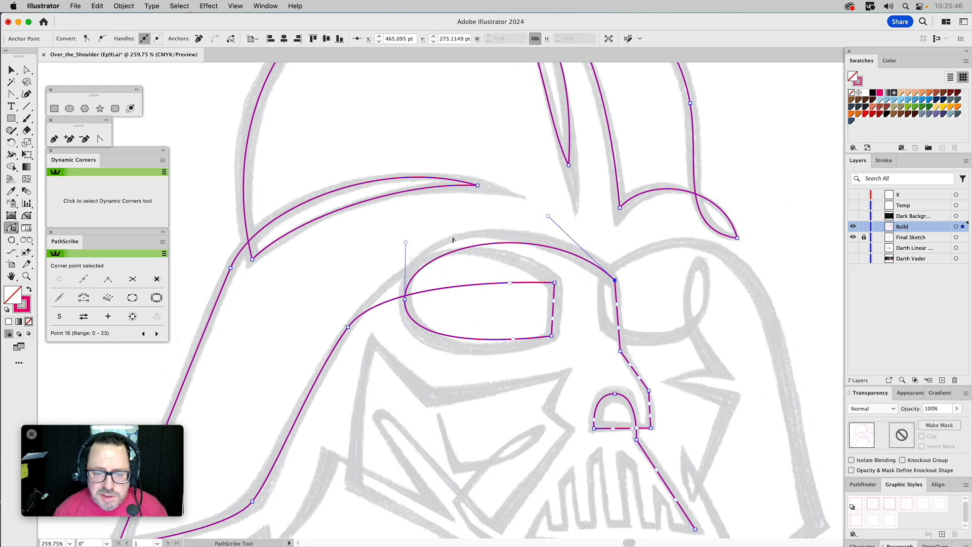
left_click_drag(406, 243, 410, 217)
left_click_drag(409, 218, 408, 218)
- Move the left eye's outer point slightly upward and adjust both handles of the brow ridge curve to match the sketch
key("a")
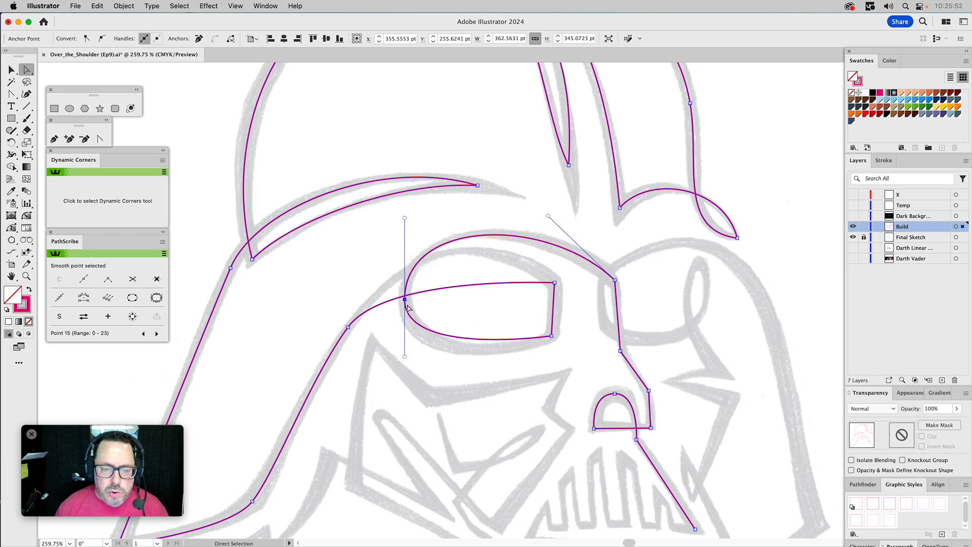
left_click_drag(406, 303, 410, 290)
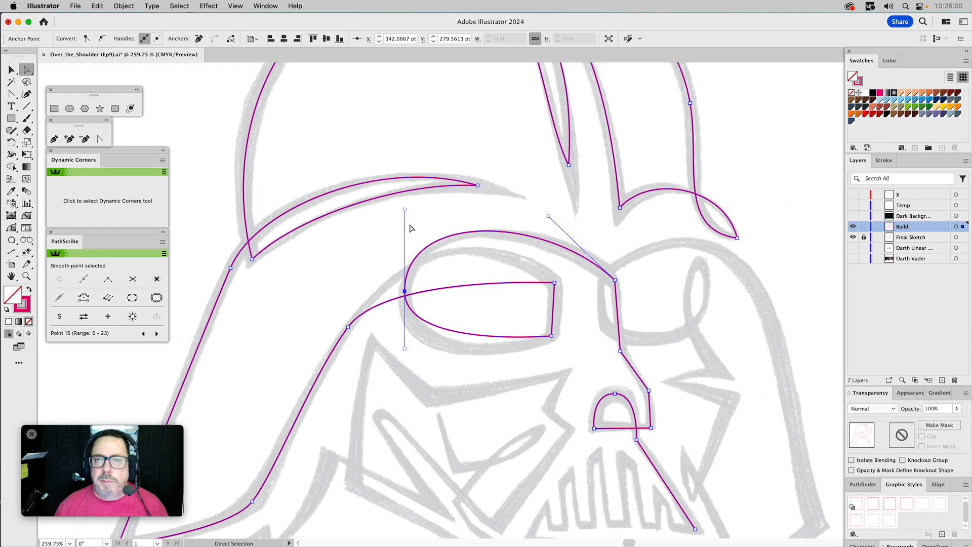
left_click_drag(405, 209, 405, 223)
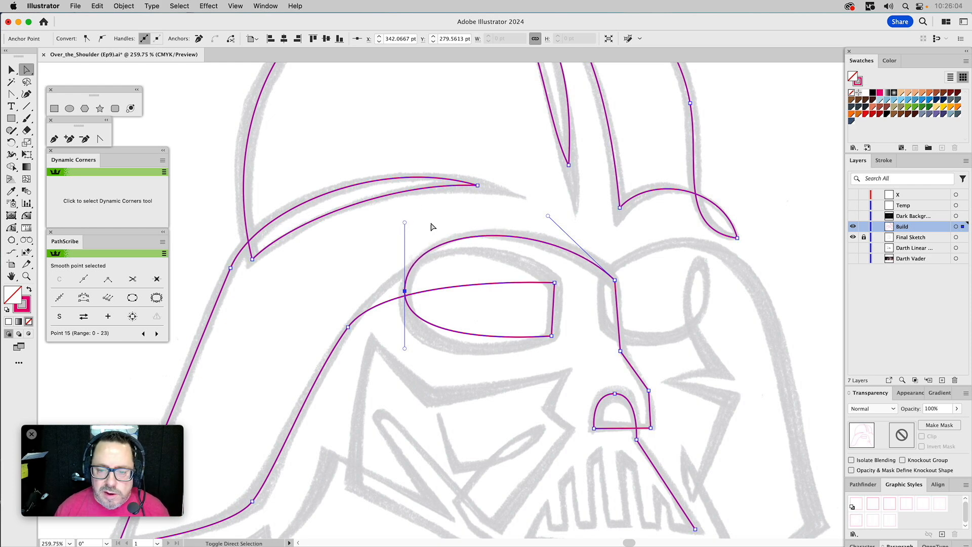
left_click_drag(548, 215, 544, 211)
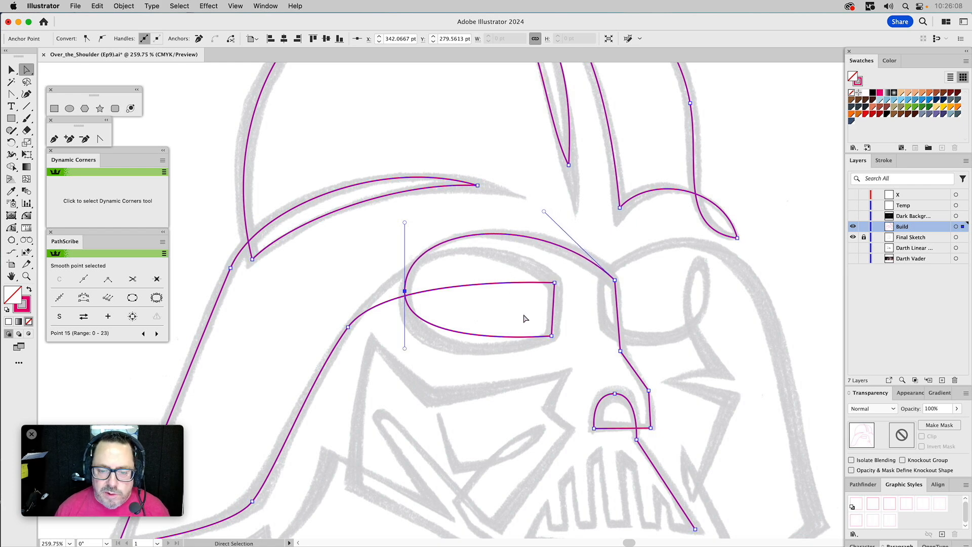
- Bend the left eye's lower edge downward and its inner edge slightly outward with PathScribe to follow the sketch
left_click(12, 228)
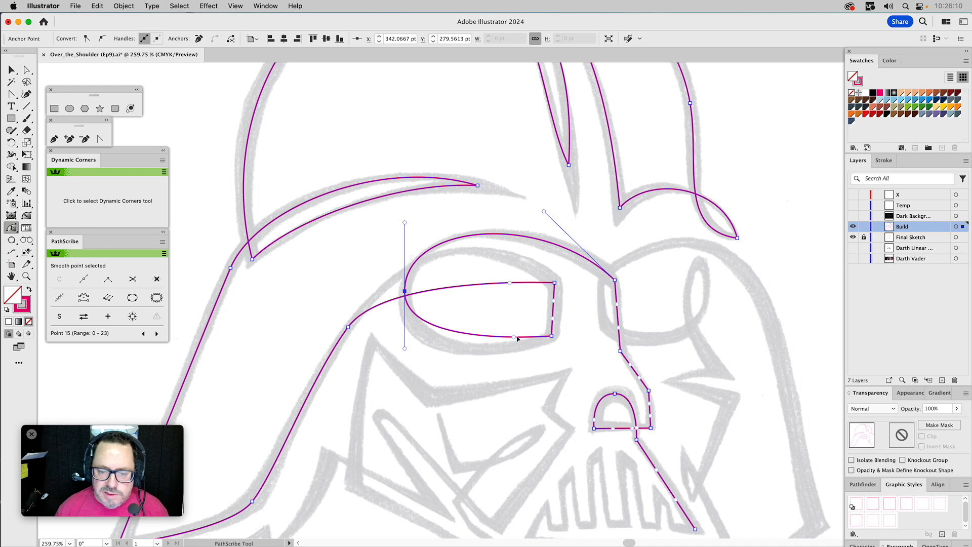
left_click_drag(514, 338, 471, 363)
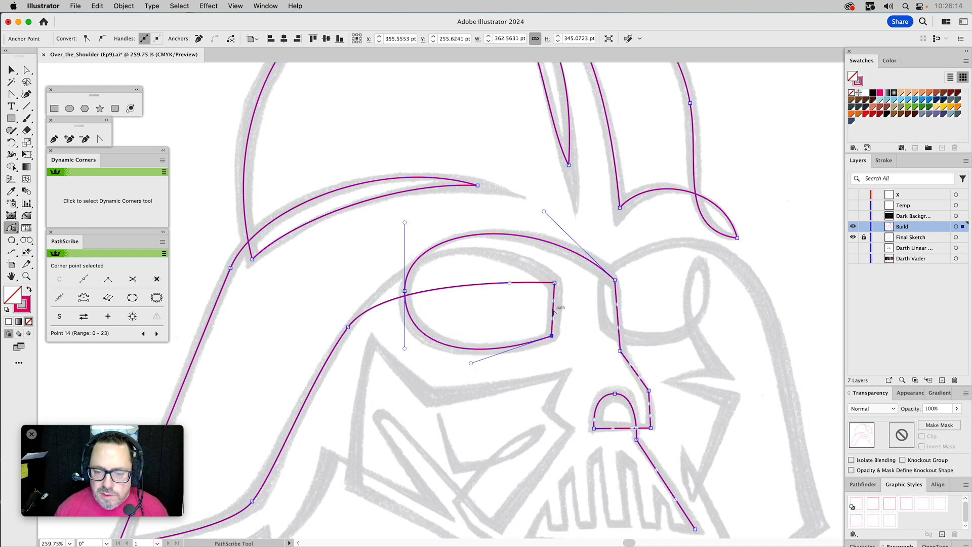
left_click_drag(555, 308, 559, 309)
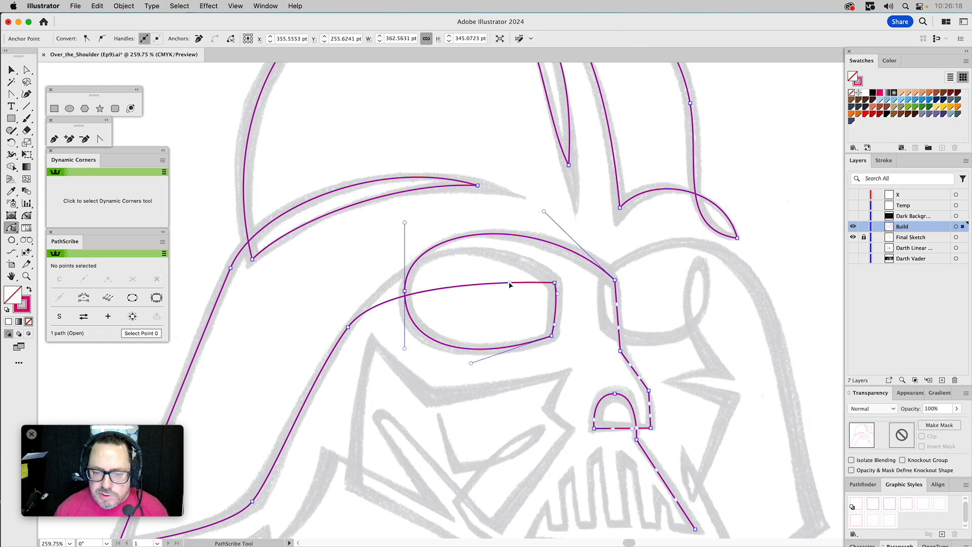
- Curve the left eye's upper edge into the cheek line along the sketch, and fine-tune its handles and the eye's inner edge
left_click_drag(510, 284, 491, 223)
left_click_drag(387, 275, 400, 253)
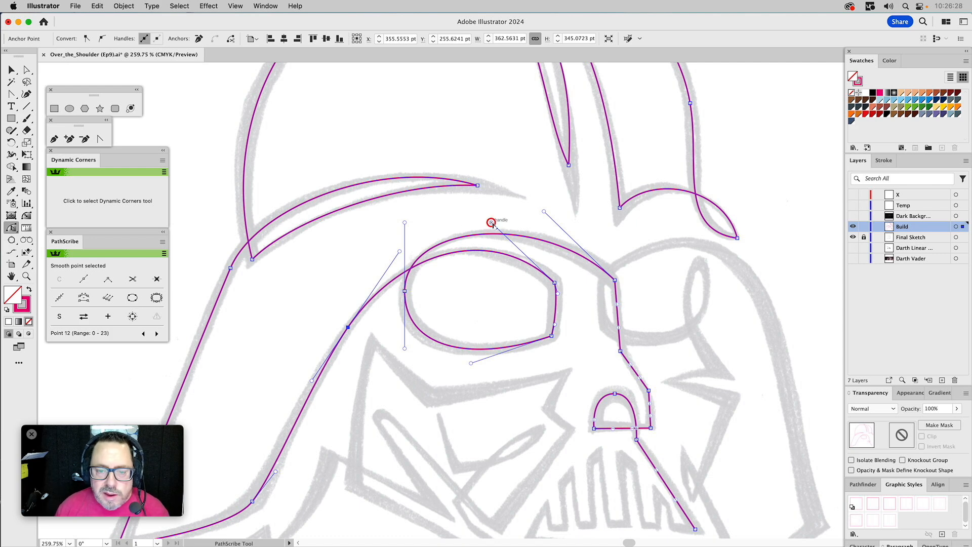
left_click_drag(491, 223, 488, 224)
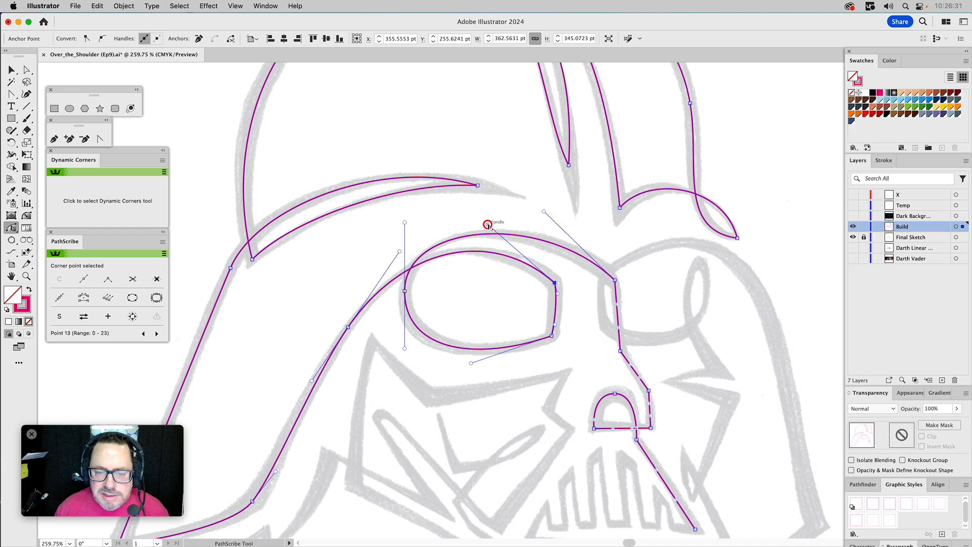
left_click(403, 249)
left_click_drag(402, 250, 404, 247)
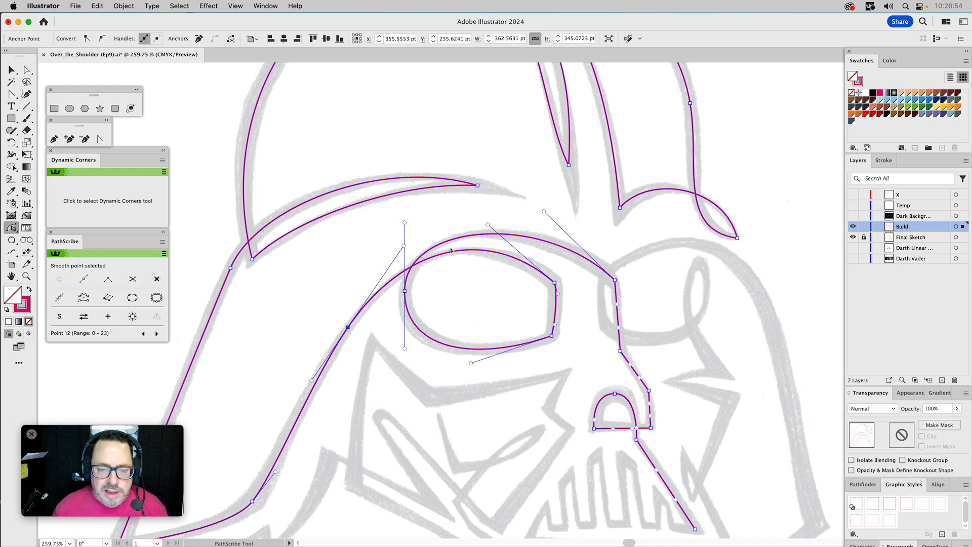
left_click(558, 324)
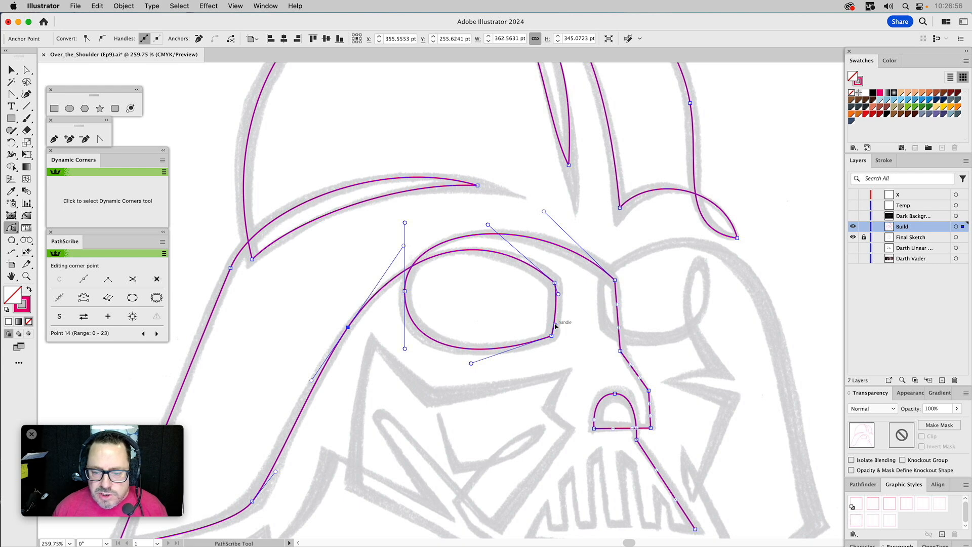
left_click_drag(557, 322, 556, 322)
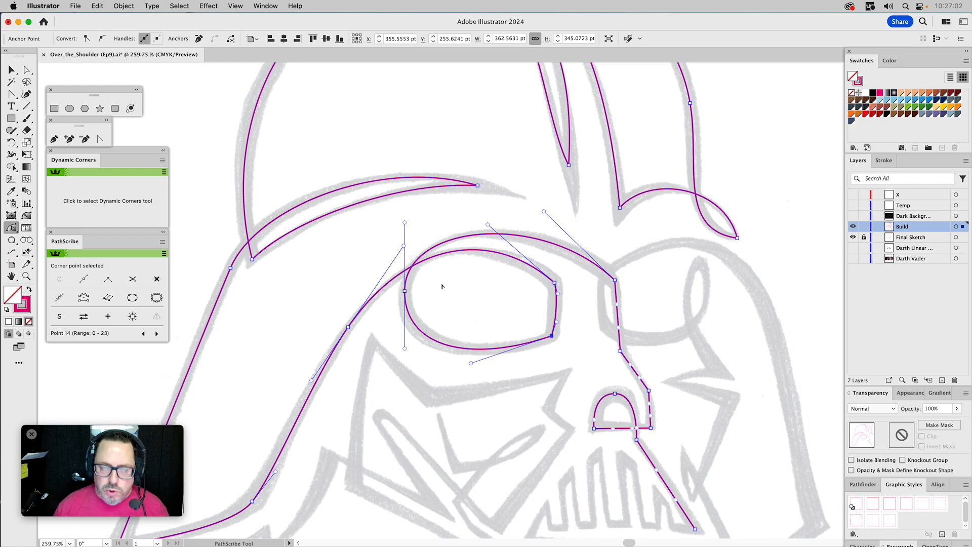
- Round the two corners between the brow and the nose, giving the upper one a radius of about 30 pt, and deselect the path
left_click_drag(666, 306, 582, 196)
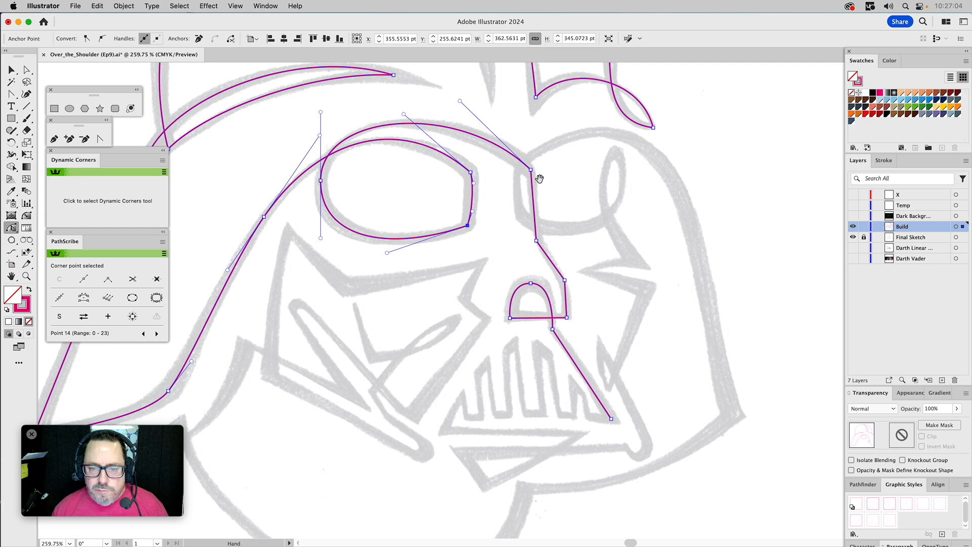
key("a")
left_click(537, 241)
left_click_drag(546, 238, 600, 226)
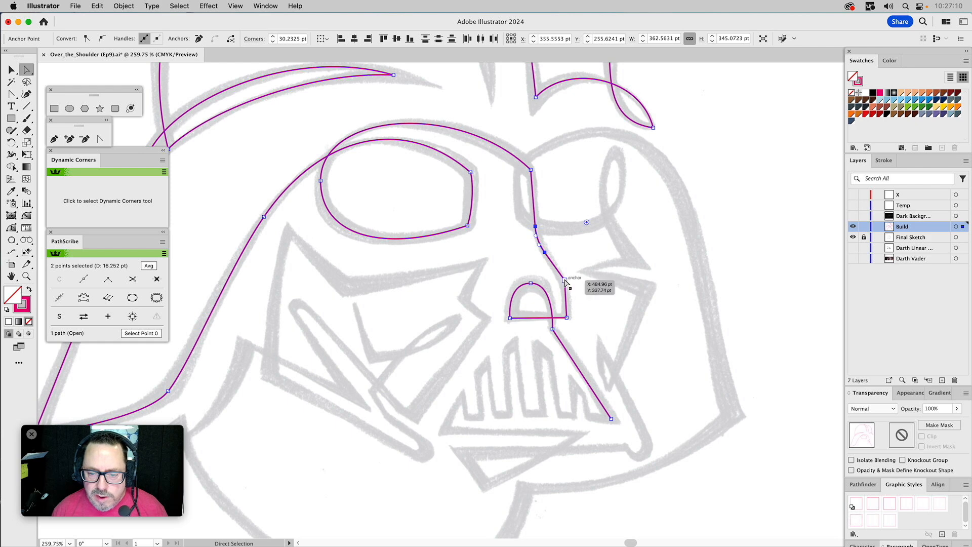
left_click(565, 280)
left_click_drag(556, 284, 521, 298)
left_click(608, 335)
- Adjust the handles of the lower point on the helmet's inner left flare so the curves follow the sketch, and deselect the path
left_click_drag(609, 335, 793, 246)
left_click_drag(318, 257, 385, 306)
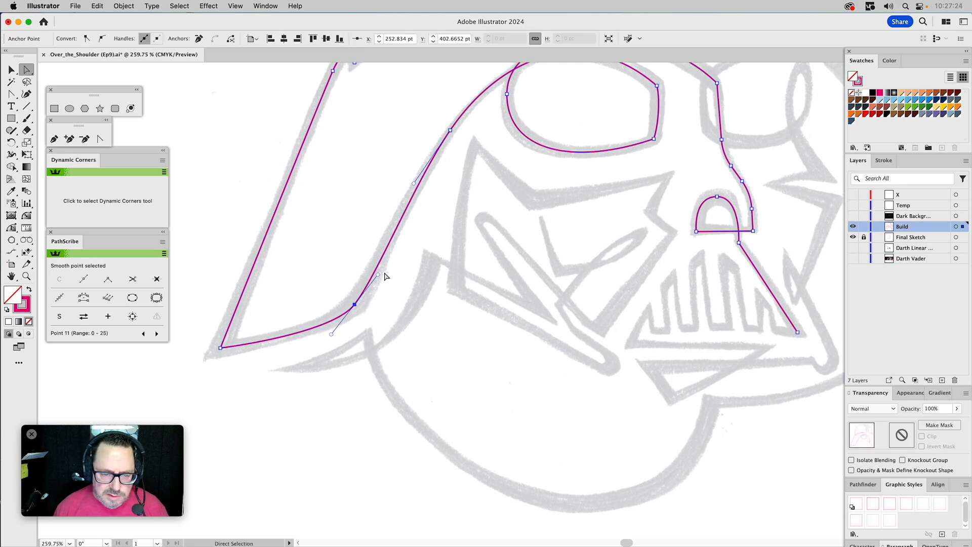
left_click_drag(378, 275, 388, 267)
left_click_drag(330, 333, 325, 336)
left_click_drag(414, 183, 396, 205)
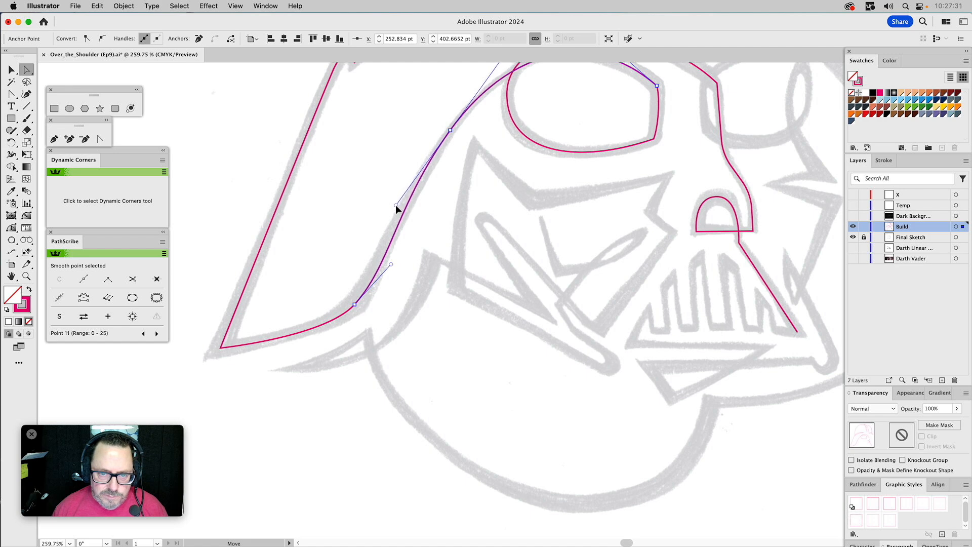
left_click(439, 239)
- Draw a narrow vertical rectangle about 9.2 by 66.4 pt over the mouth grille
left_click_drag(520, 218, 346, 244)
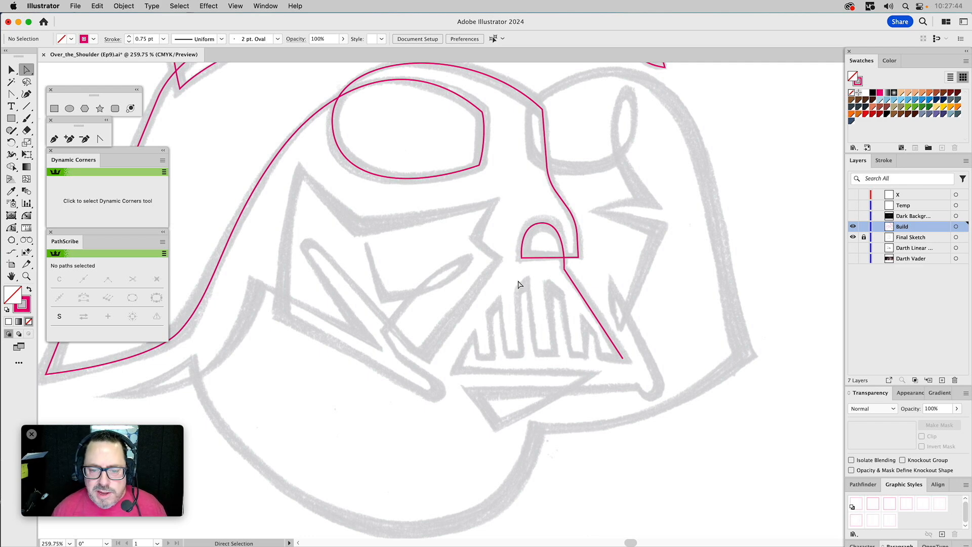
left_click(55, 109)
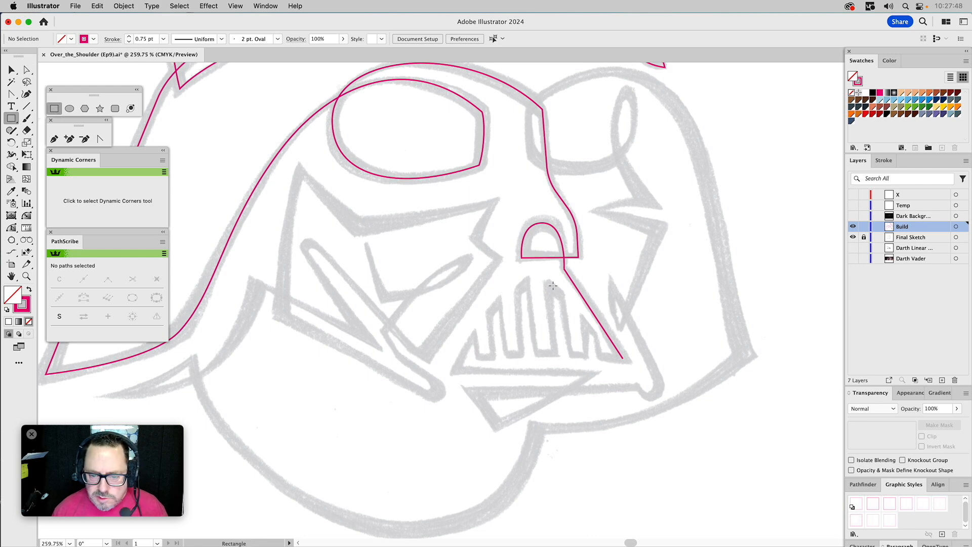
left_click_drag(548, 282, 563, 395)
key("v")
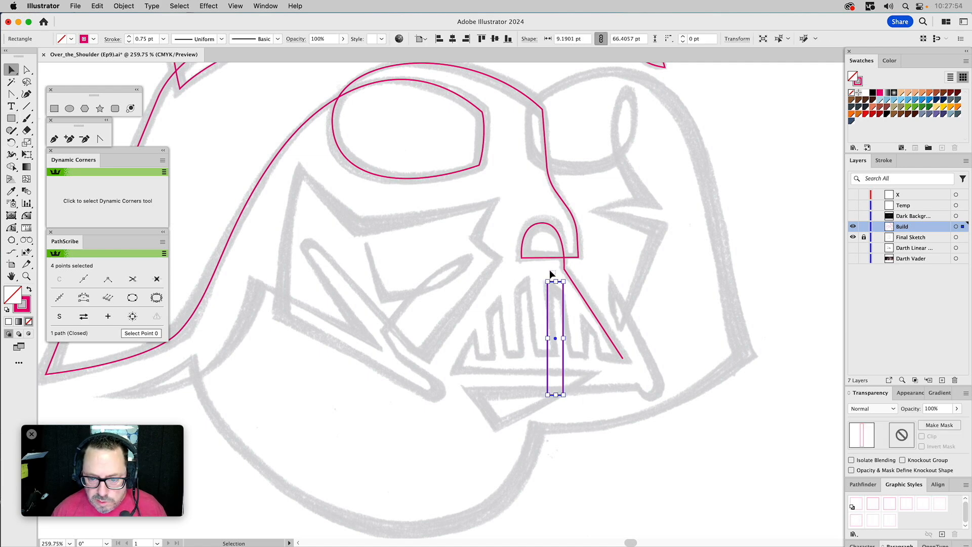
- Tilt the rectangle slightly, narrow it to about 7.25 pt, and position it over the grille's right-hand slot
left_click(554, 277)
left_click(556, 282)
left_click_drag(554, 277, 550, 269)
mouse_move(563, 323)
left_mouse_down()
mouse_move(601, 319)
mouse_move(608, 465)
left_mouse_up()
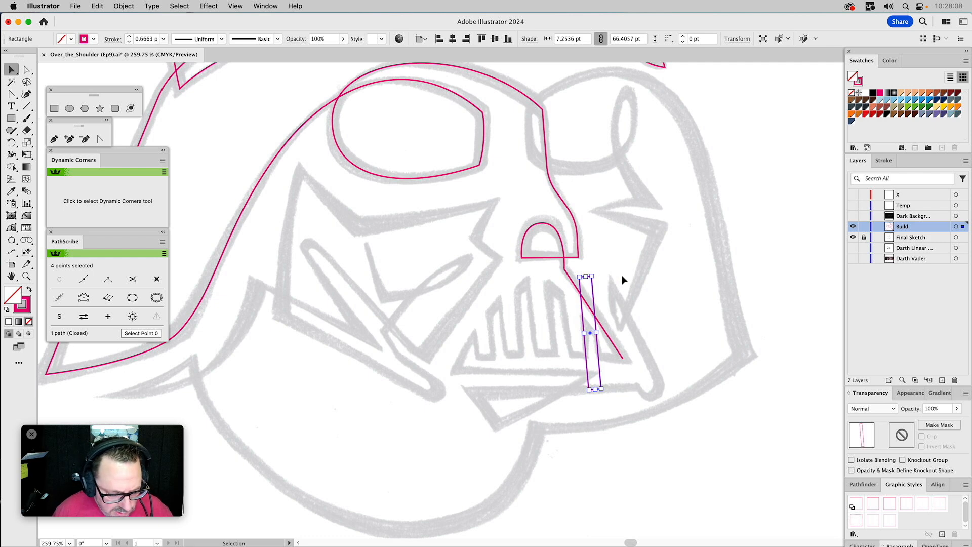
left_click_drag(599, 369, 600, 355)
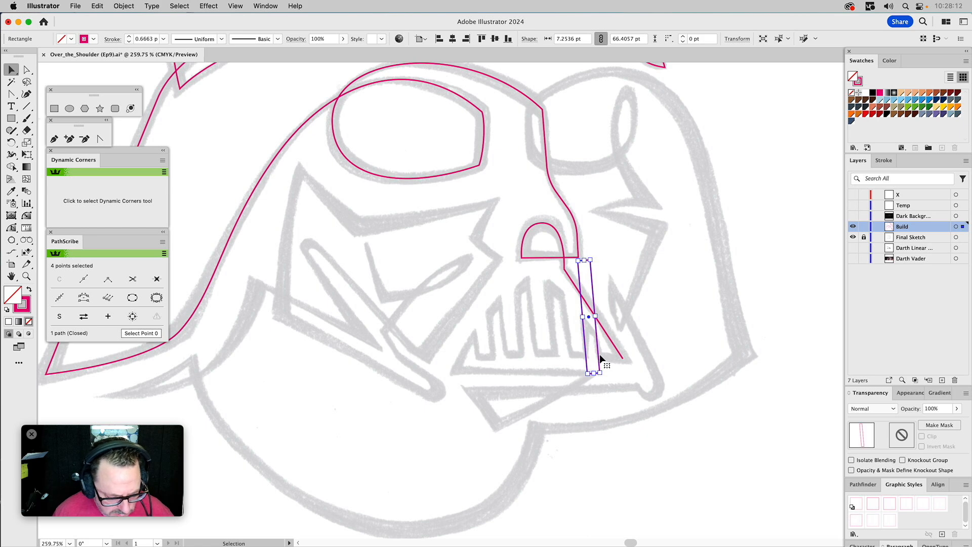
- Duplicate the tilted bar to the grille's left end and make a blend between the two bars
left_click_drag(594, 294, 487, 306)
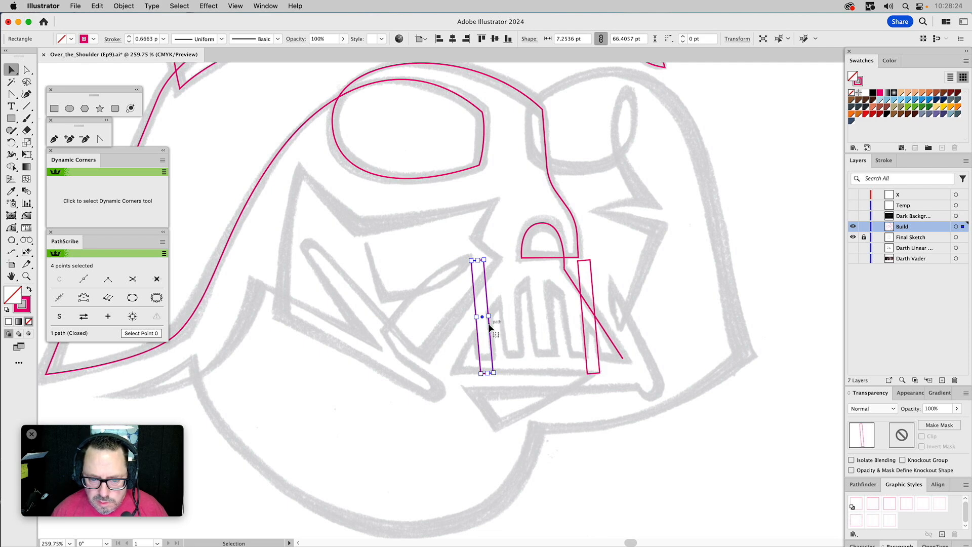
left_click_drag(489, 325, 476, 329)
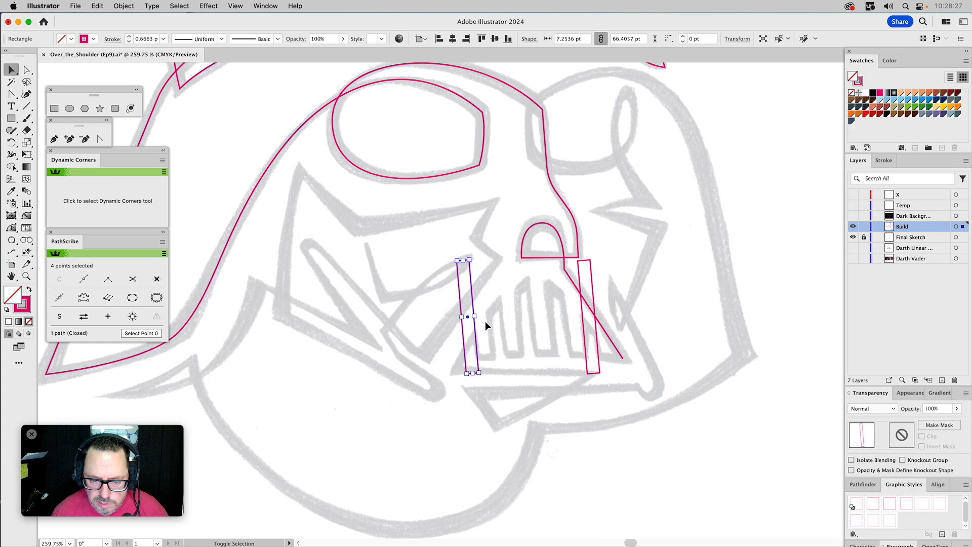
left_click(582, 315, "shift")
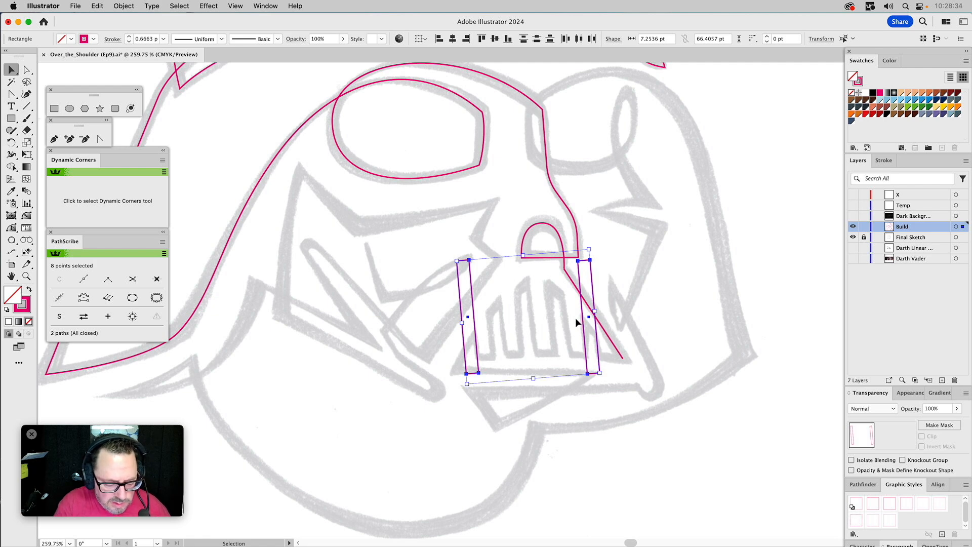
key("super+alt+b")
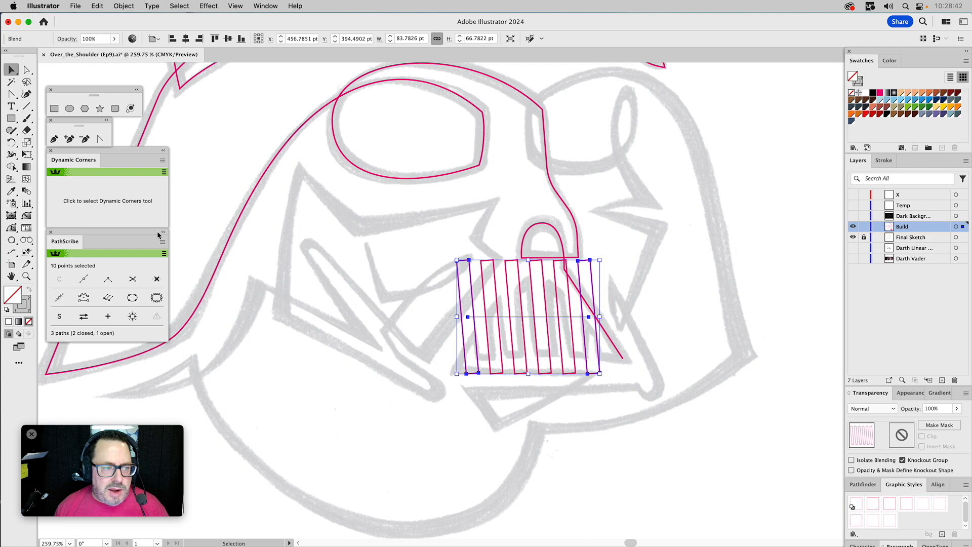
- Set the blend's spacing to Specified Steps with 3 steps
left_click(28, 192)
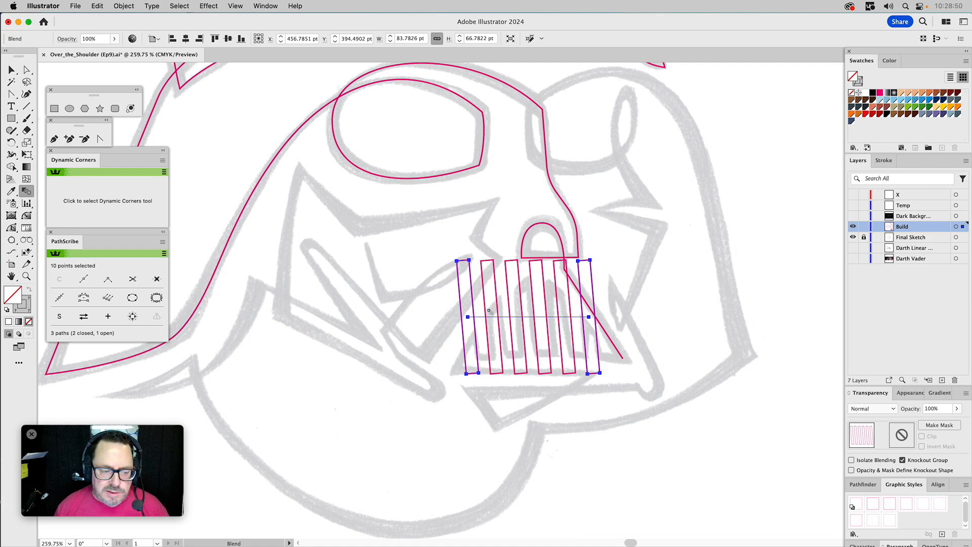
double_click(27, 192)
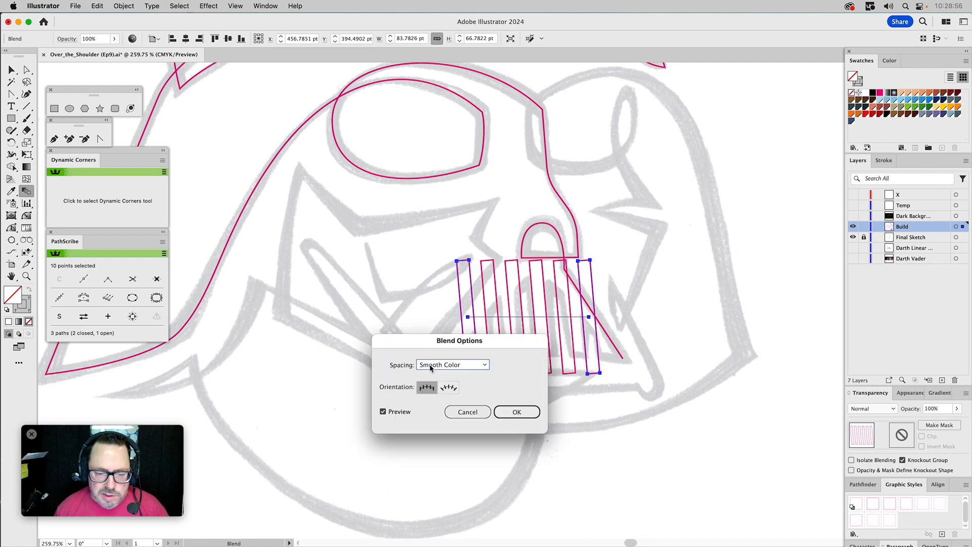
left_click(447, 366)
left_click(449, 387)
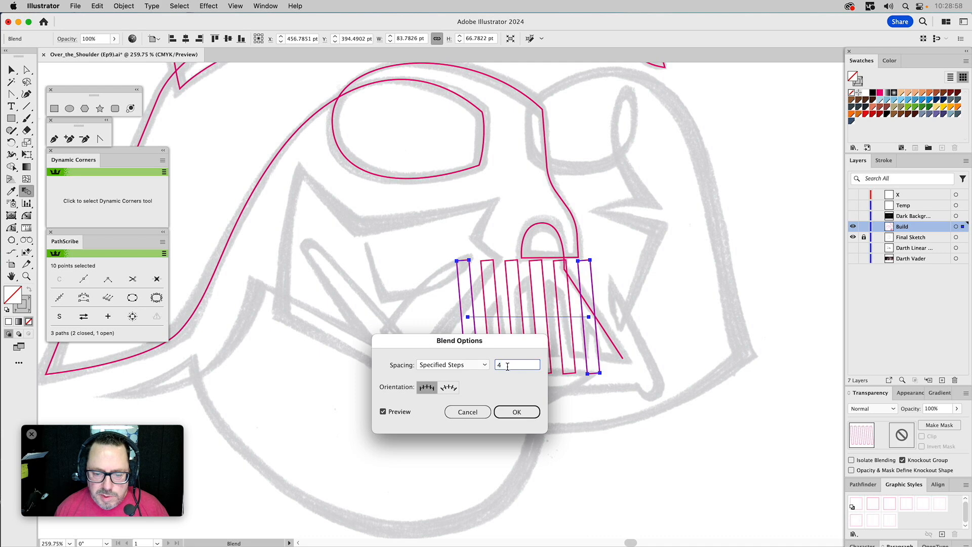
type("3")
left_click(516, 412)
- Expand the blend with its object, fill and stroke, ungroup the grille bars into separate paths, and deselect them
left_click(124, 6)
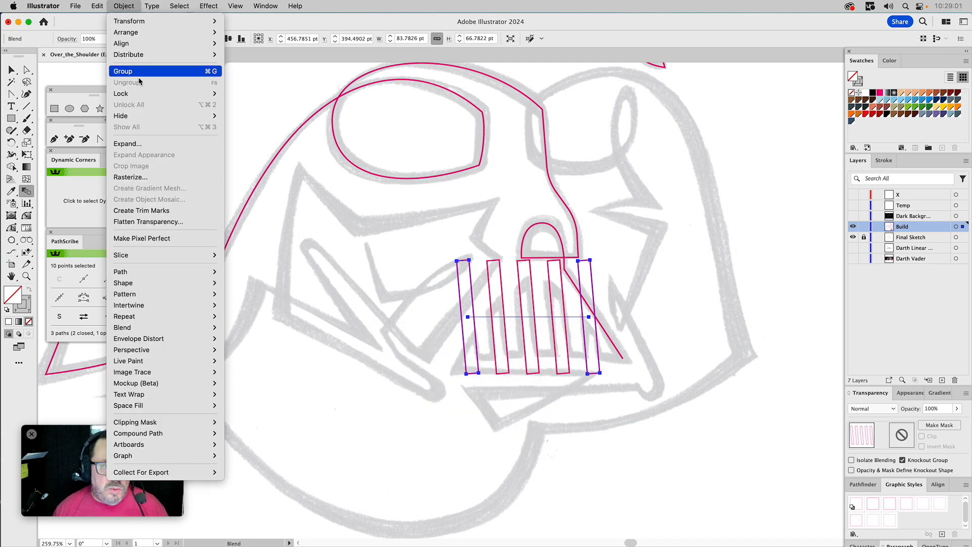
left_click(141, 146)
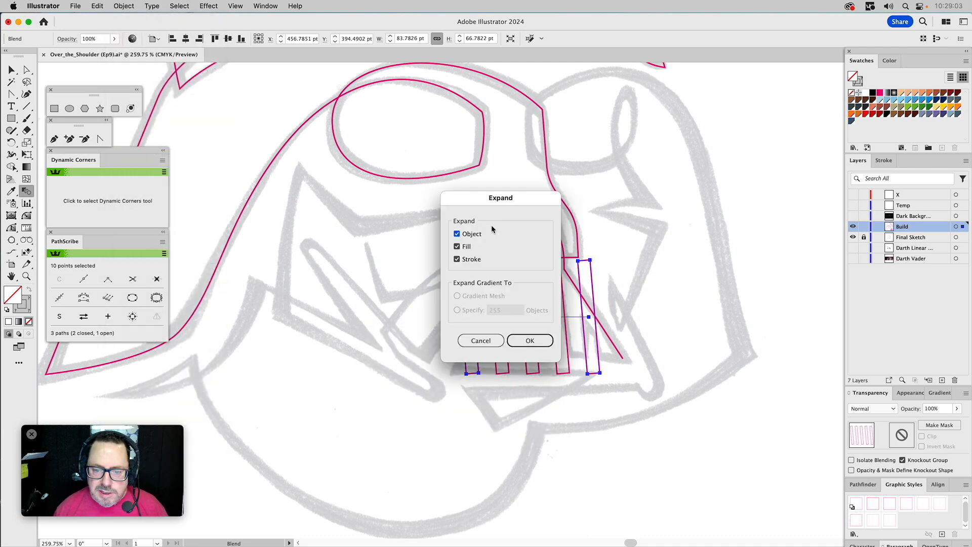
left_click(540, 340)
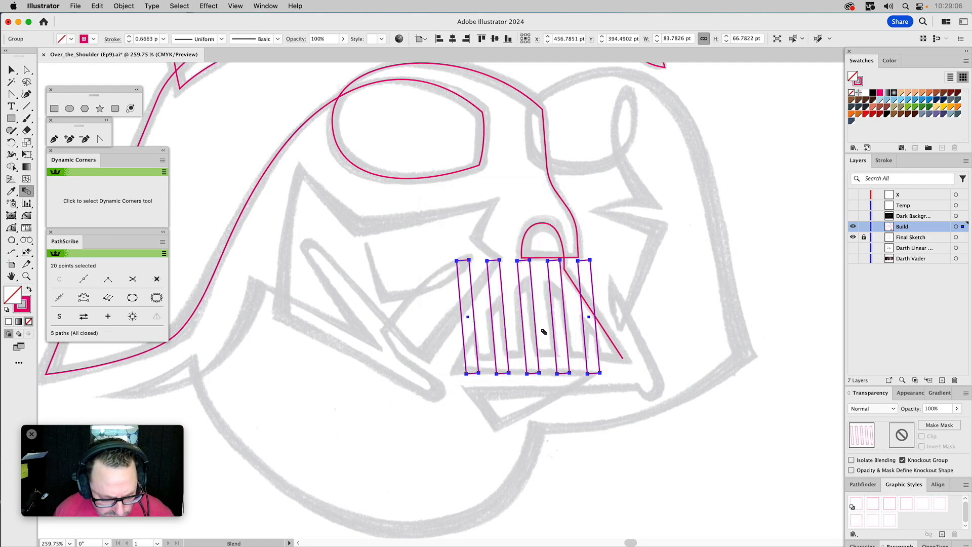
key("v")
left_click(630, 278)
left_click(592, 269)
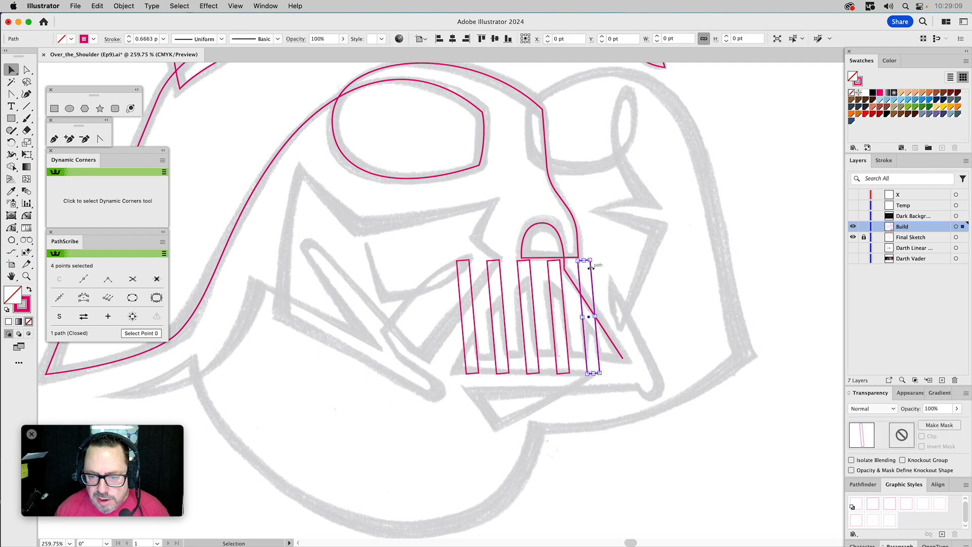
left_click(640, 271)
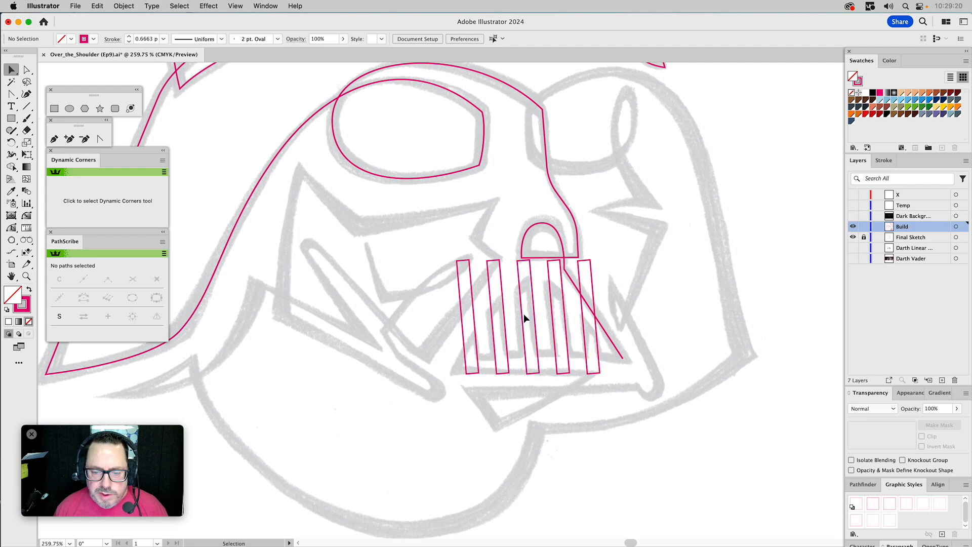
- Draw an open three-point peaked path with the Pen tool across the grille bars, about 85 pt wide and 55 pt high
left_click(54, 139)
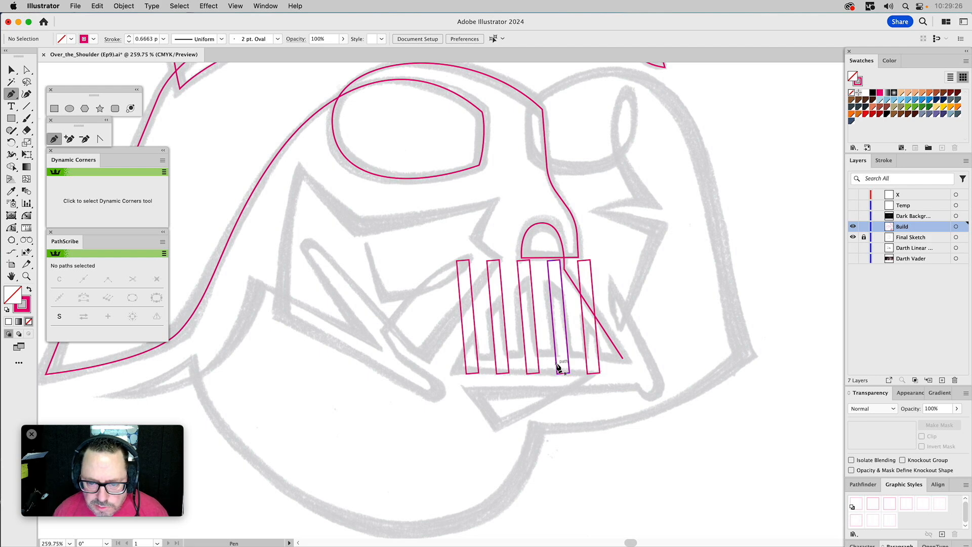
left_click(456, 370)
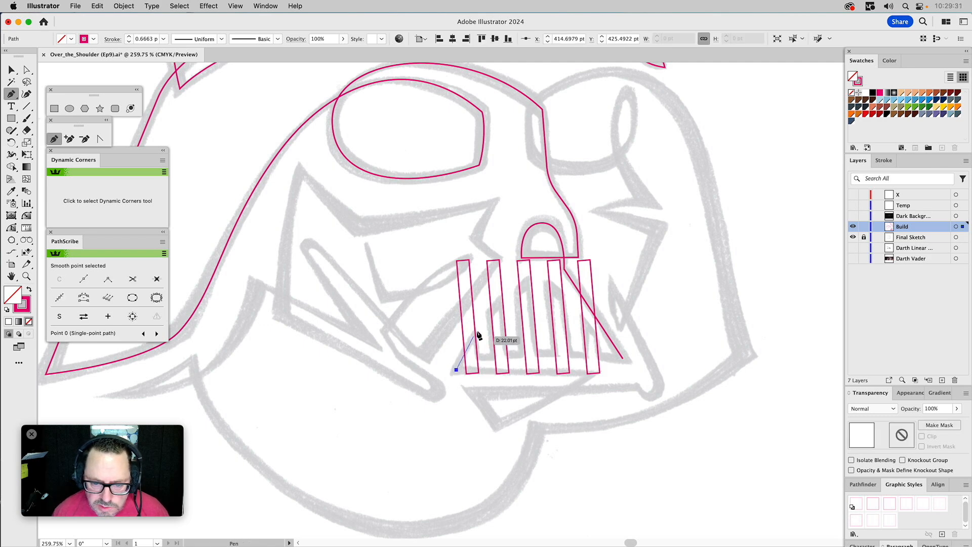
left_click(536, 277)
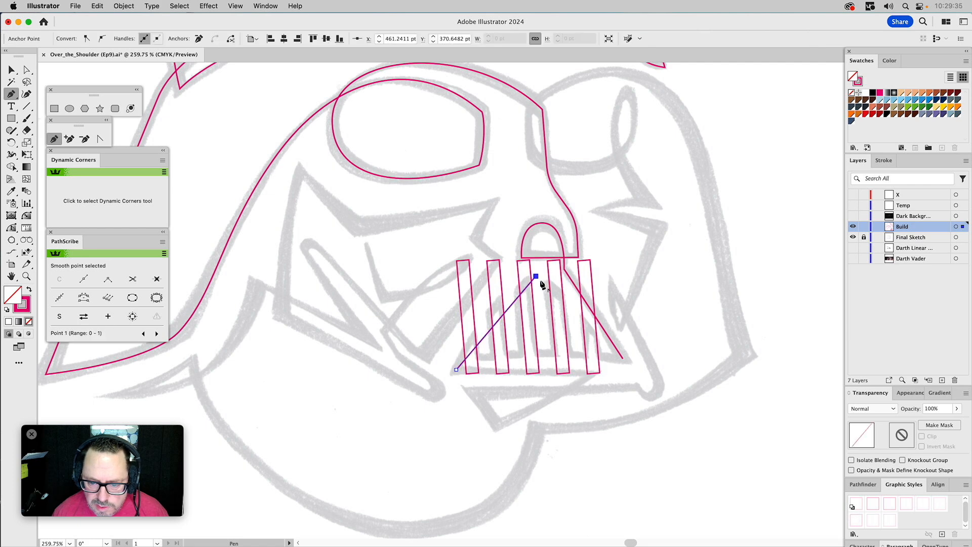
left_click(602, 344)
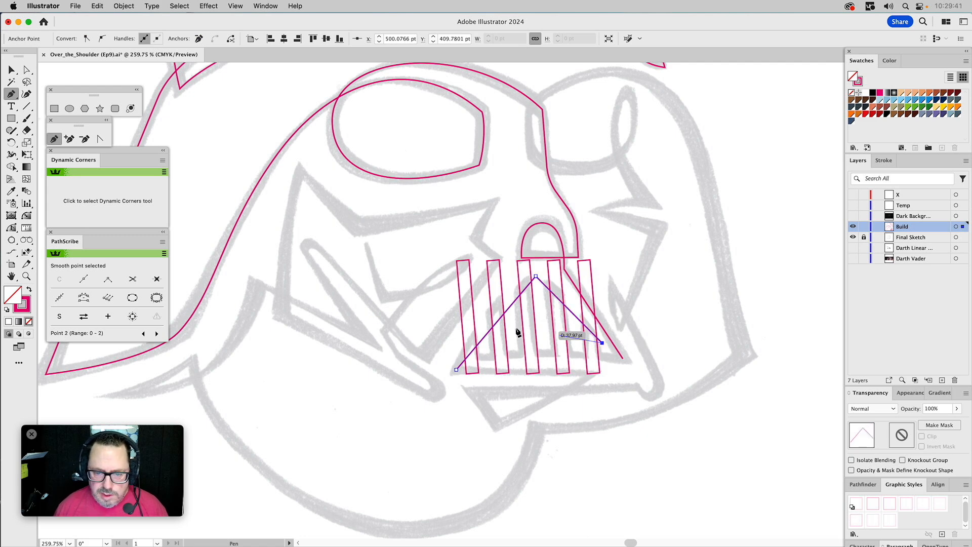
- Bend both straight segments of the peaked path outward to follow the sketched tops of the grille slots, and deselect it
left_click(99, 139)
left_click_drag(498, 321, 500, 289)
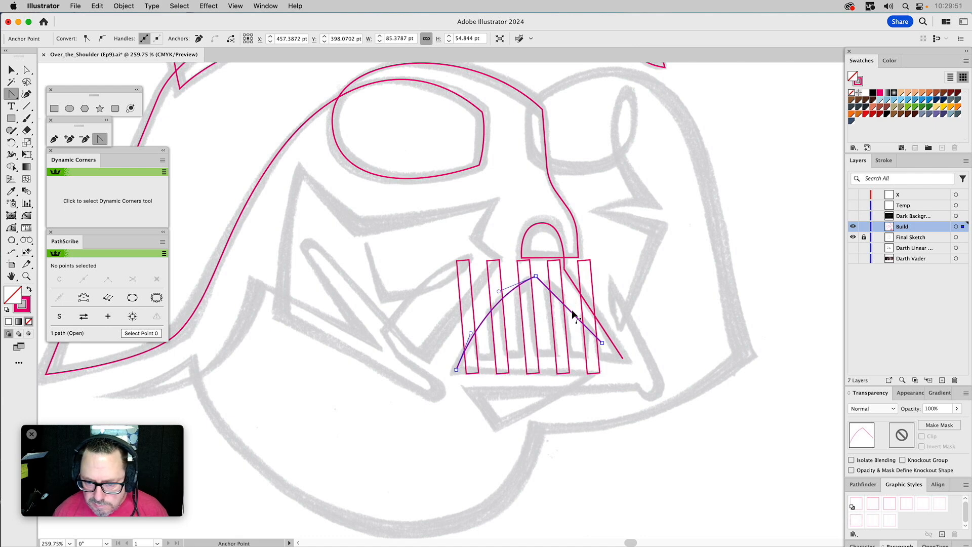
left_click_drag(574, 314, 571, 305)
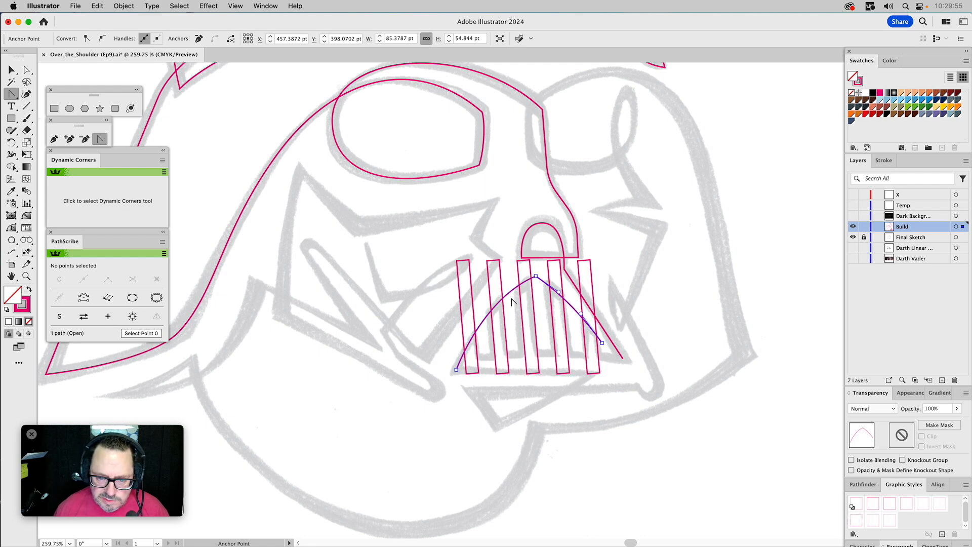
key("v")
left_click(621, 376)
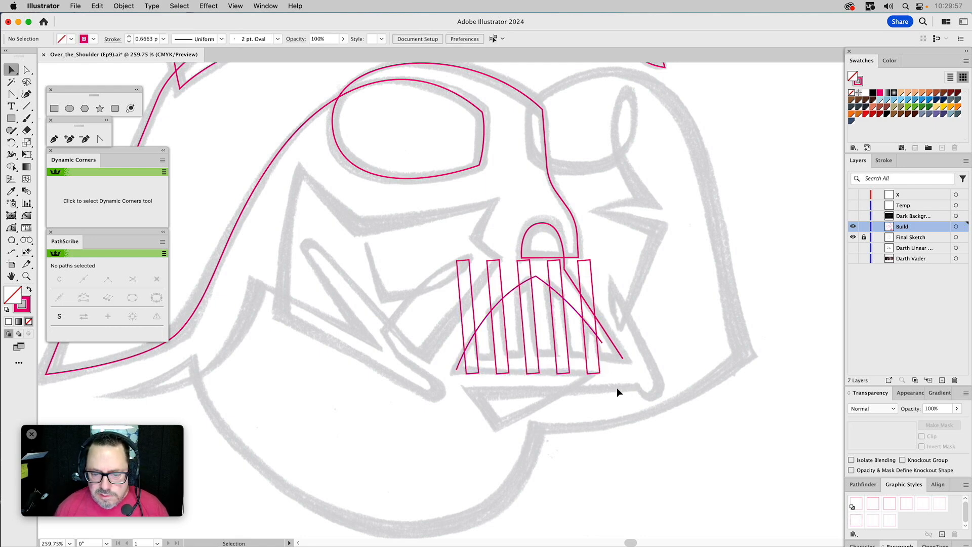
- Extend the arched path up and around the bar tops into a closed shape about 94 by 75 pt, and deselect it
left_click(547, 287)
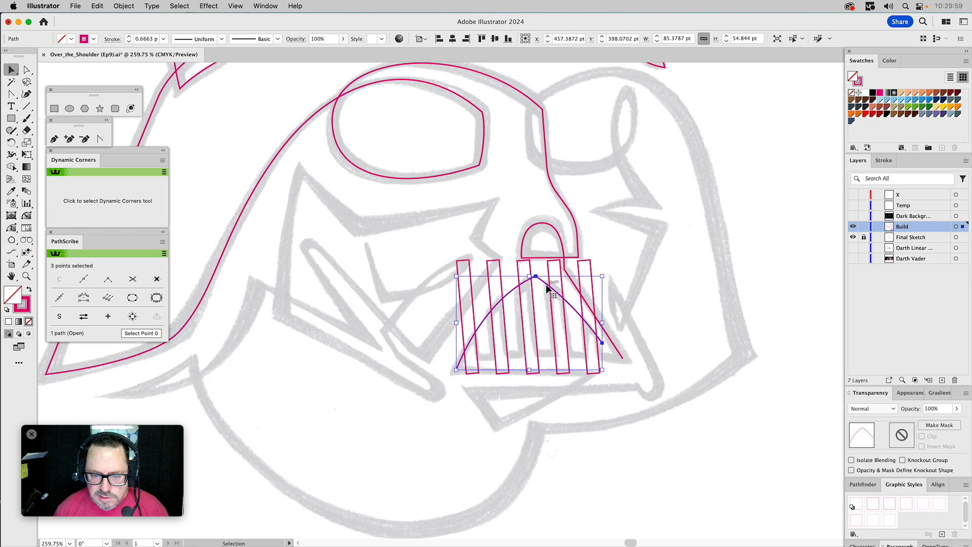
left_click(54, 138)
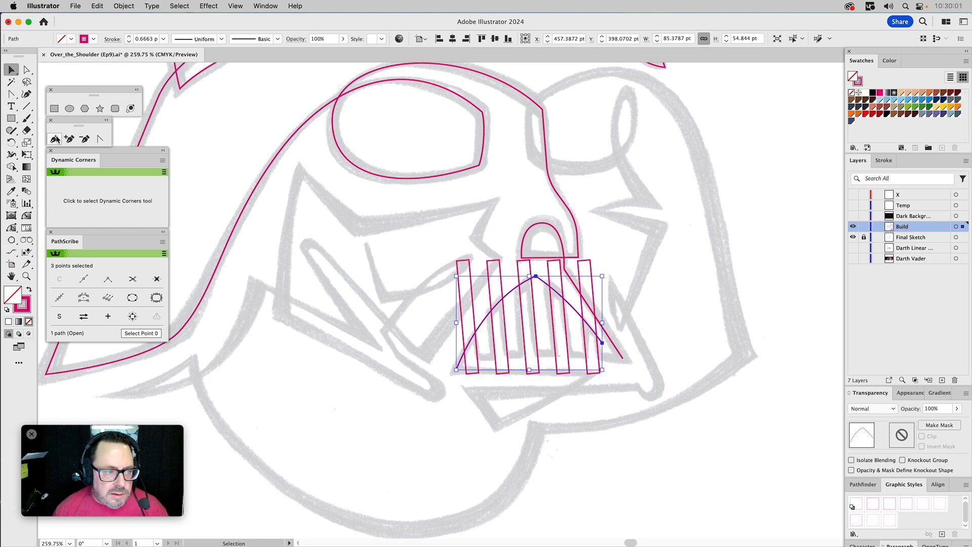
left_click(602, 343)
left_click(602, 243)
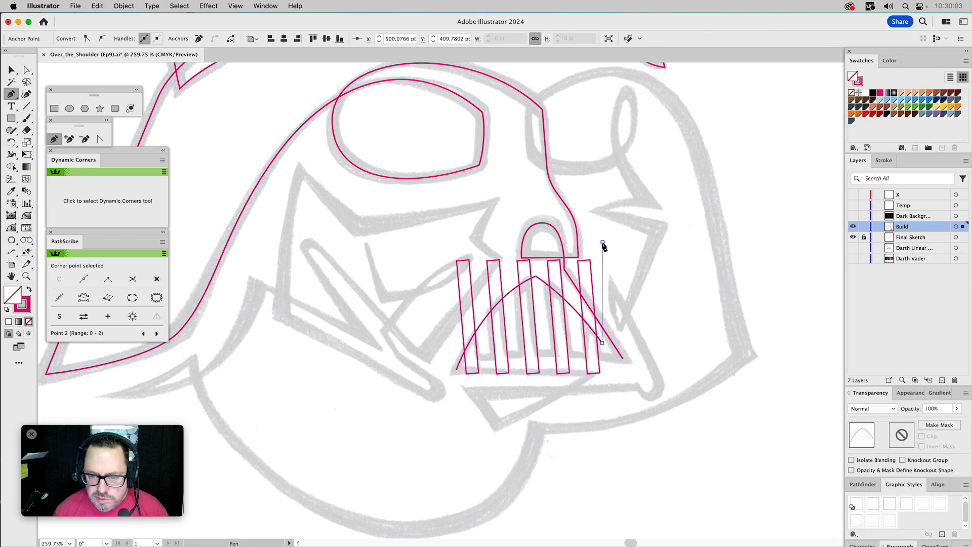
left_click(444, 247)
left_click(456, 370)
key("v")
left_click(515, 427)
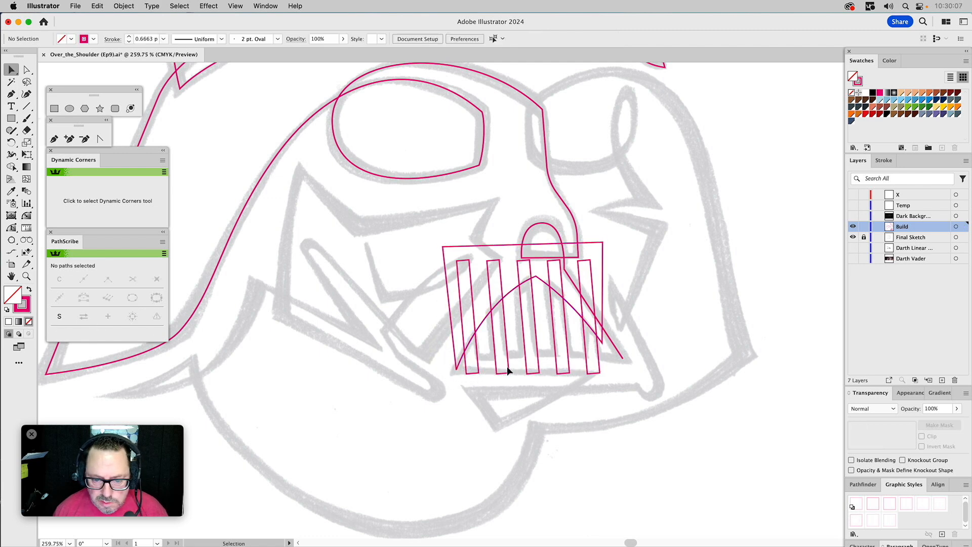
- Combine the five grille bars into one compound path and deselect it
left_click_drag(472, 373, 528, 372)
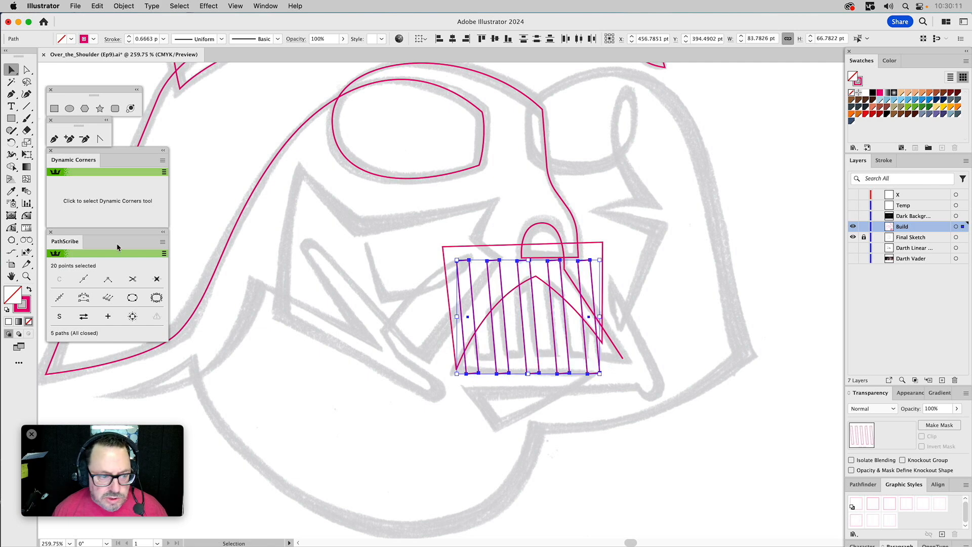
left_click(873, 484)
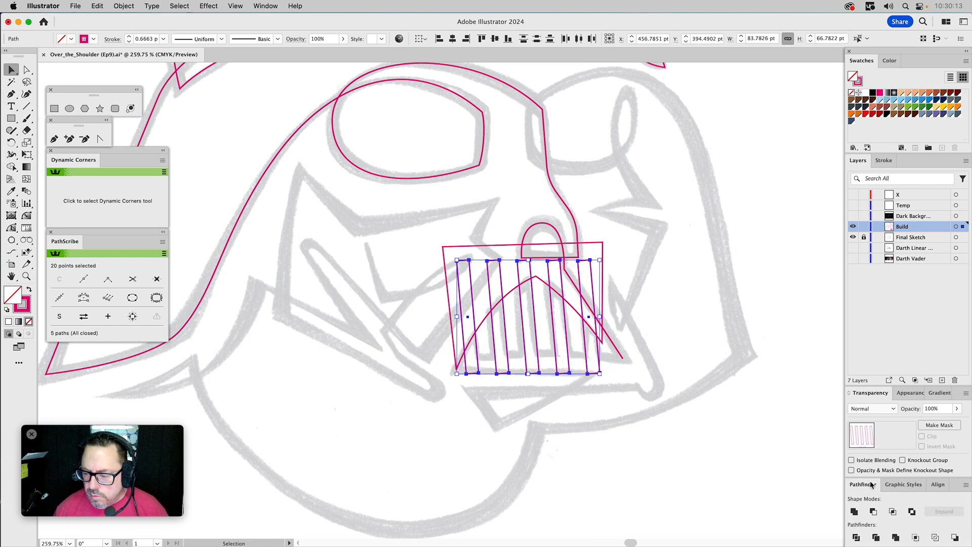
key("super+g")
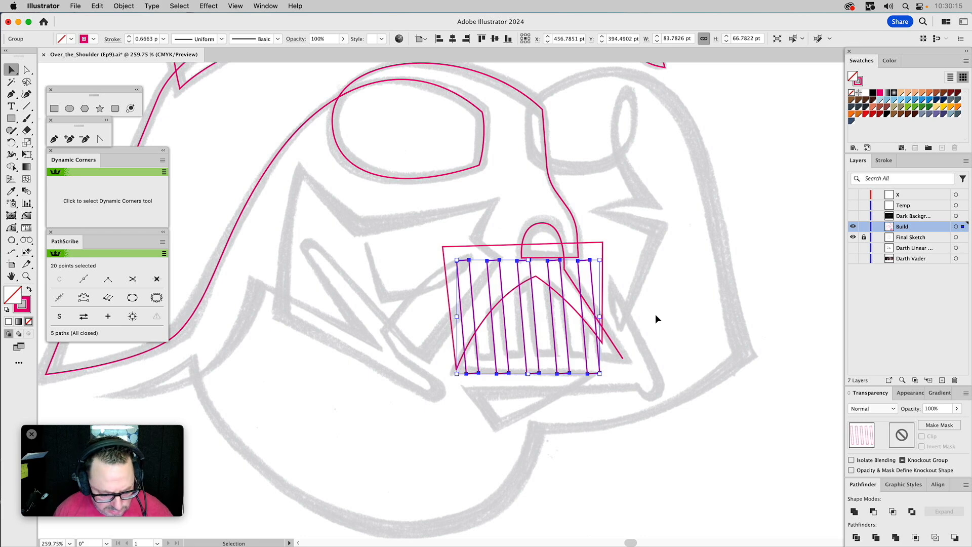
key("super+8")
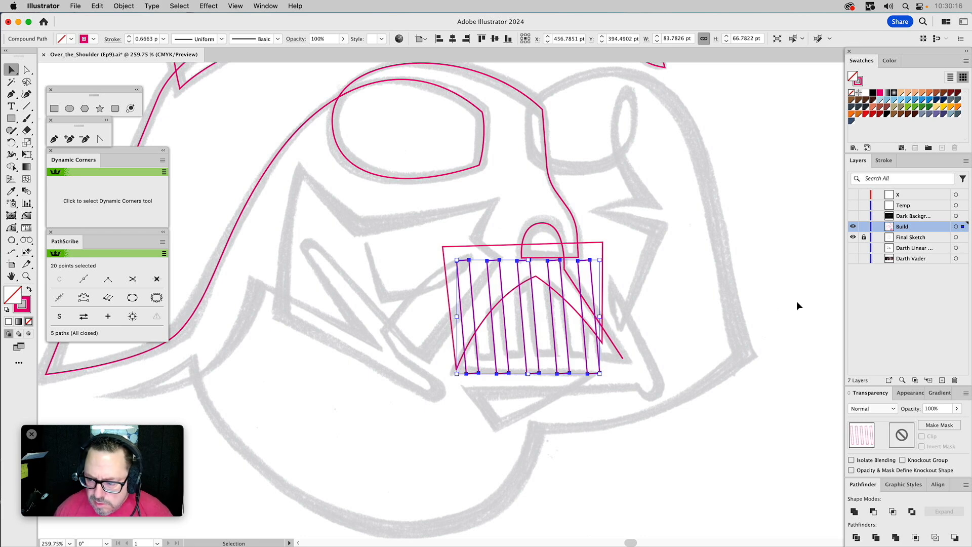
left_click(902, 393)
left_click(652, 277)
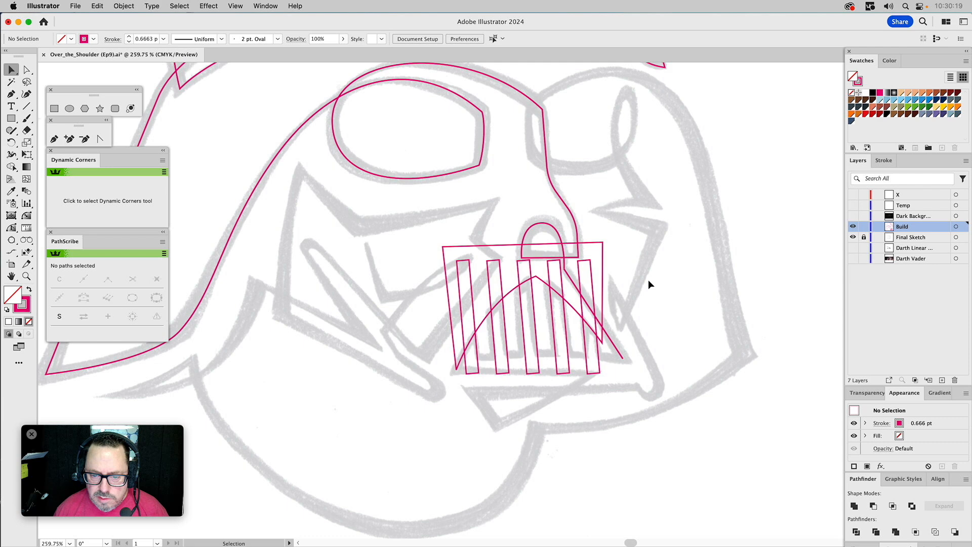
- Subtract the closed arch shape from the grille bars with Minus Front, make the trimmed bars a compound path, and deselect them
left_click(541, 280)
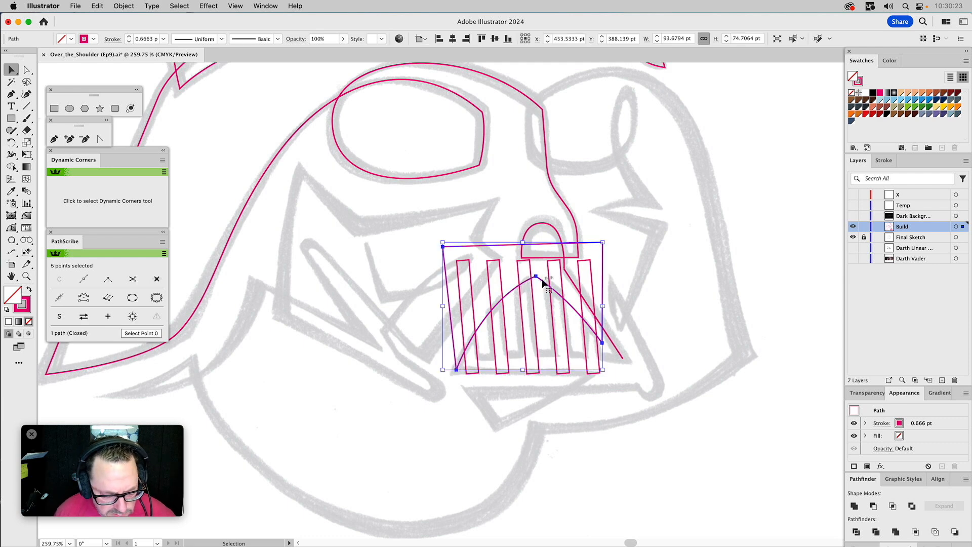
left_click(943, 107)
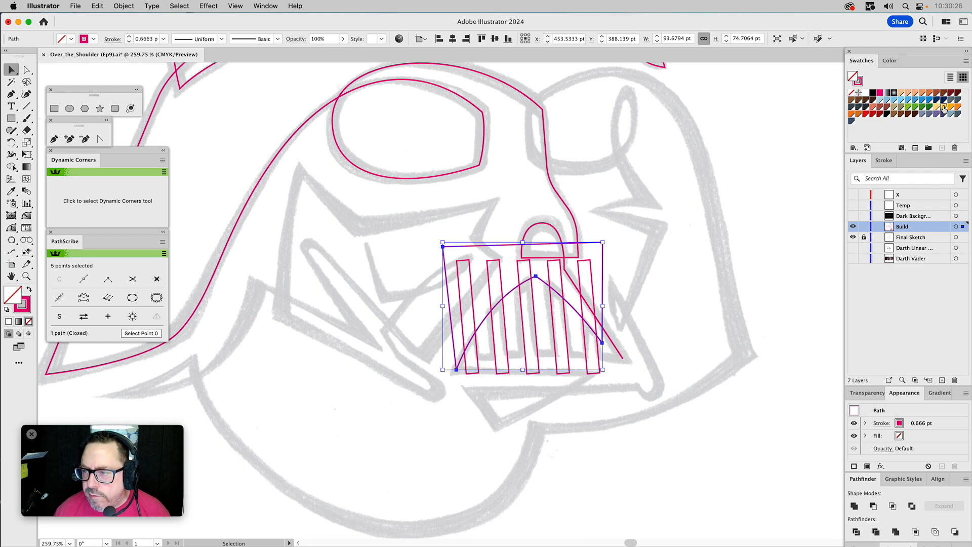
left_click(551, 299, "shift")
left_click(879, 508)
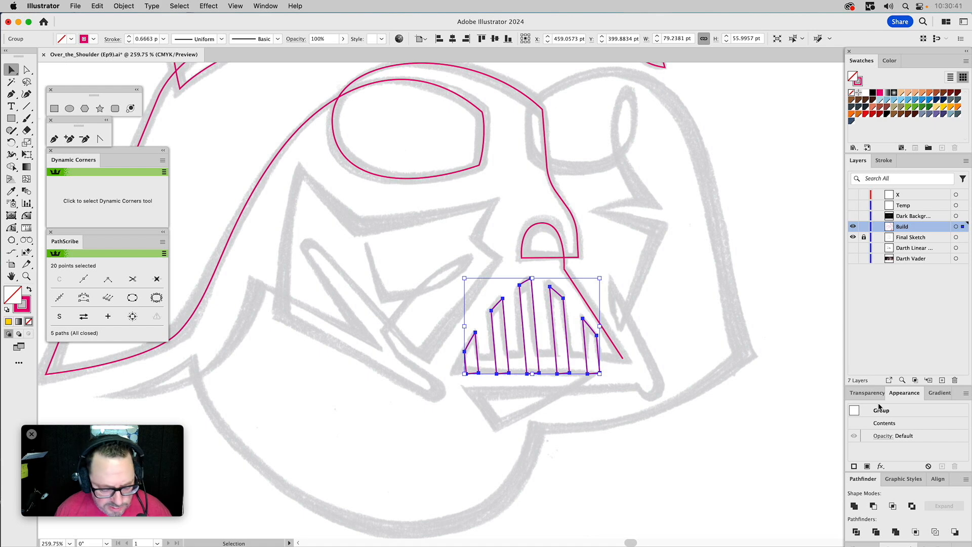
key("super+8")
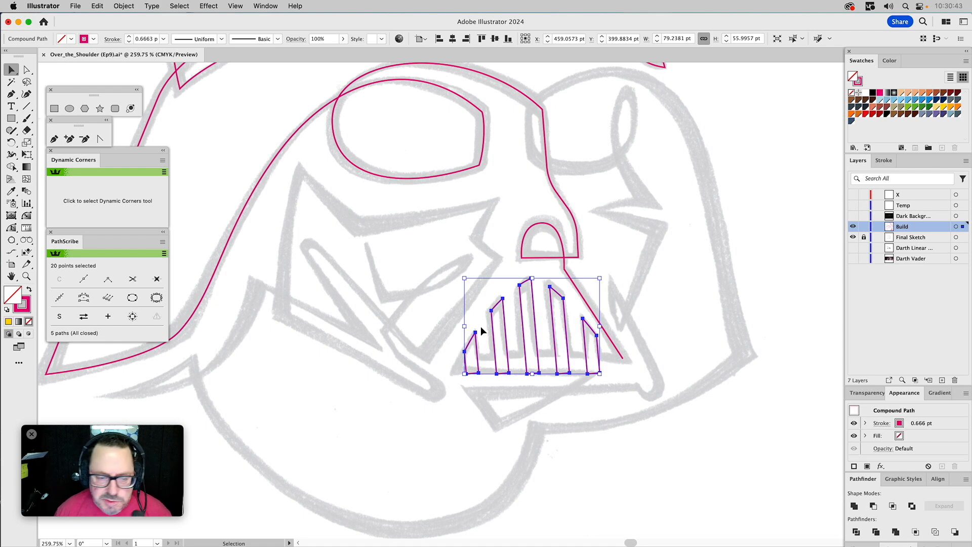
left_click(54, 139)
key("super+shift+a")
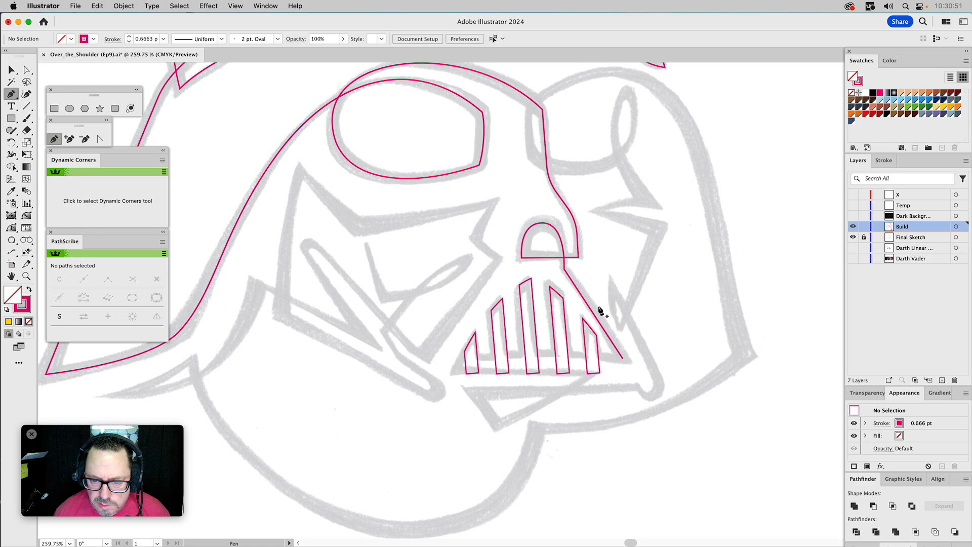
key("a")
left_click(565, 270)
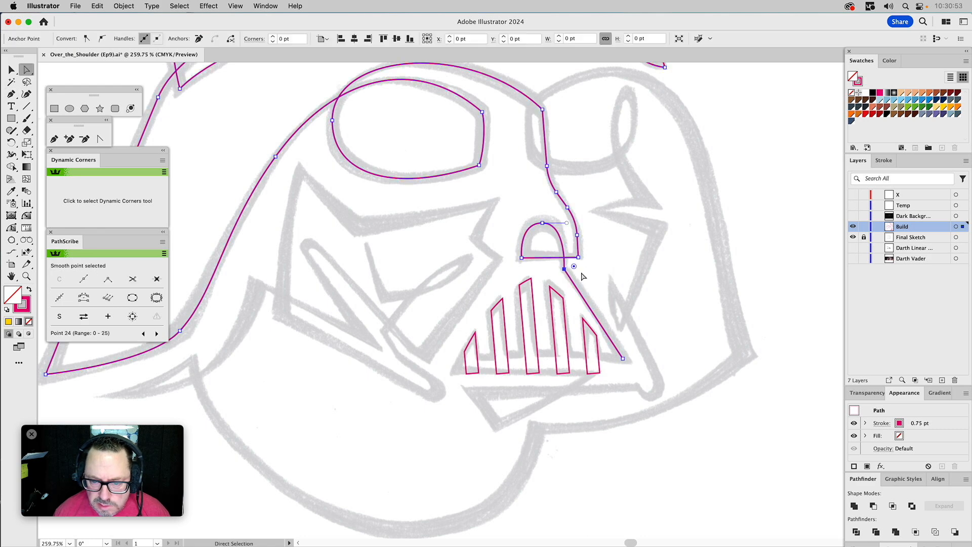
left_click(608, 283)
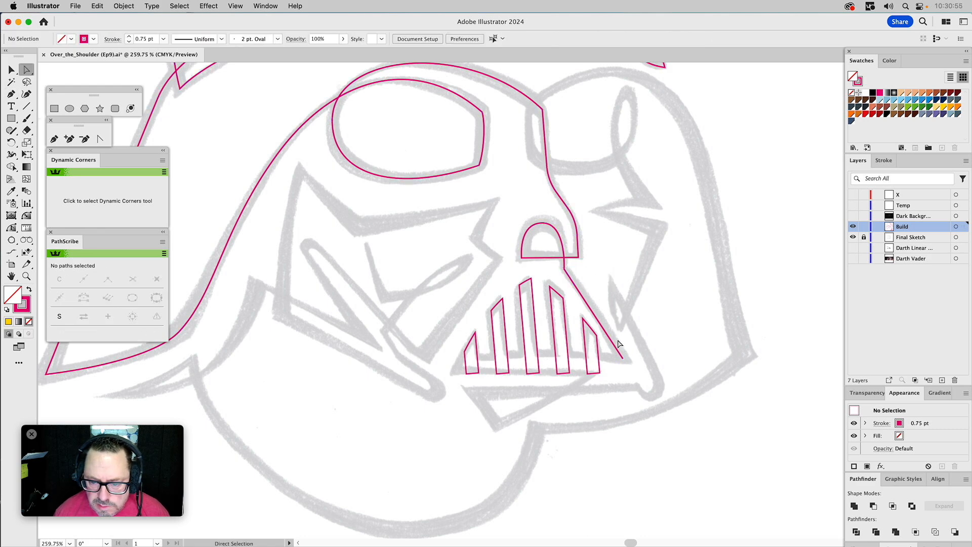
- Draw a line about 89 pt long from the leftmost grille bar to the continuous line's open end, and bend it slightly upward
left_click(54, 139)
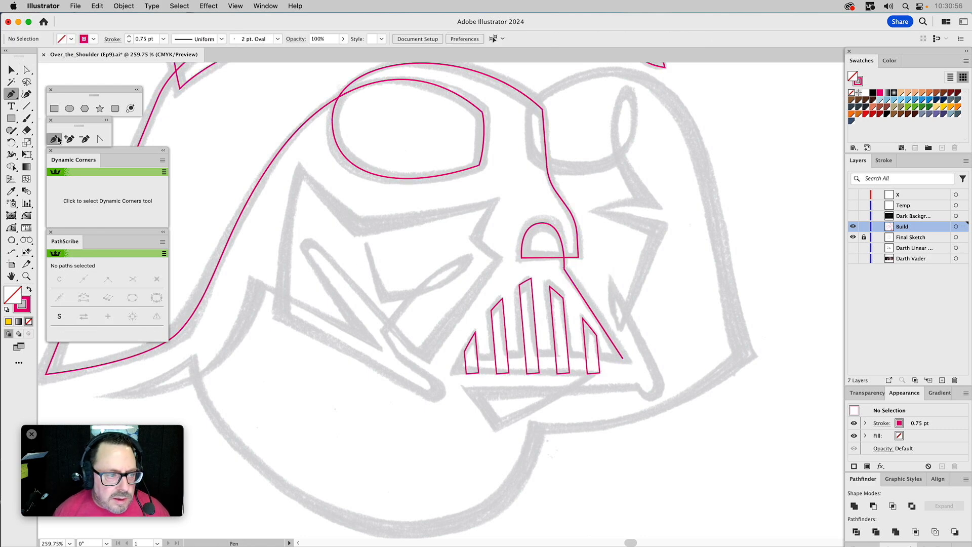
left_click(471, 357)
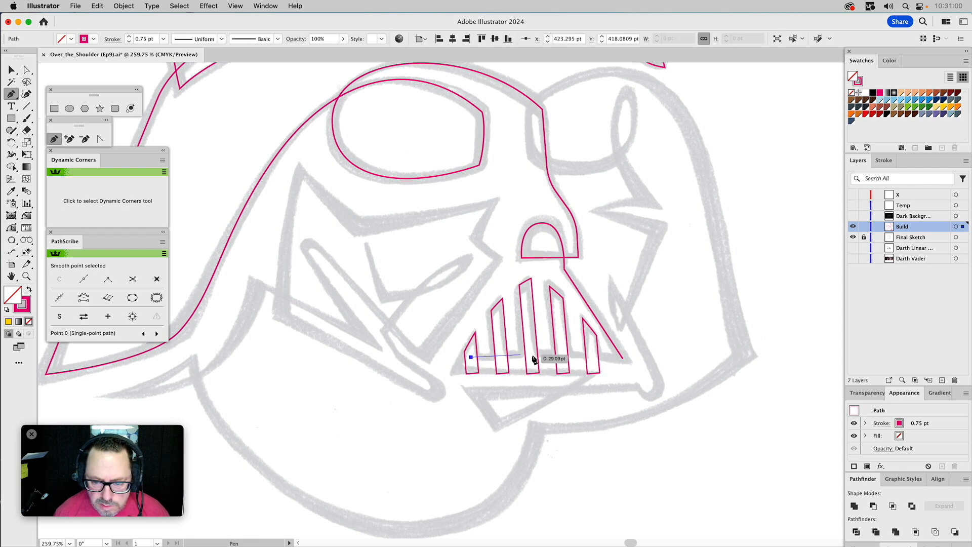
left_click(623, 359)
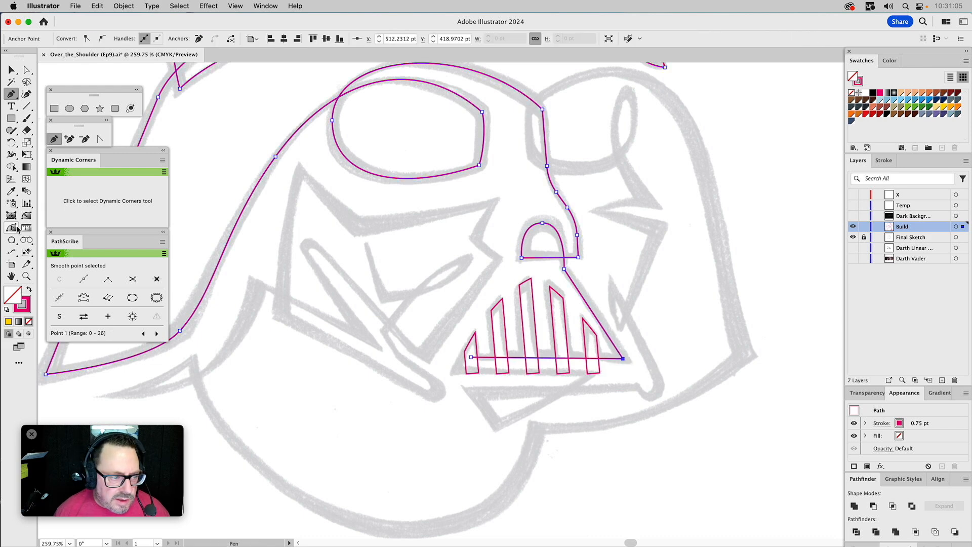
left_click(135, 243)
left_click_drag(549, 359, 549, 355)
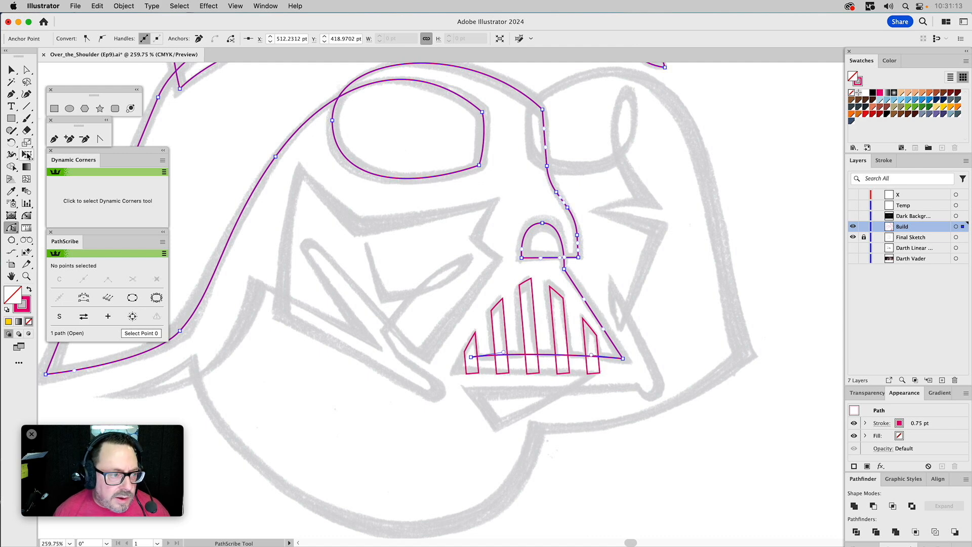
- Cut the path with the Scissors at the grille's lower right corner to separate the base line, and deselect everything
left_click_drag(30, 131, 46, 140)
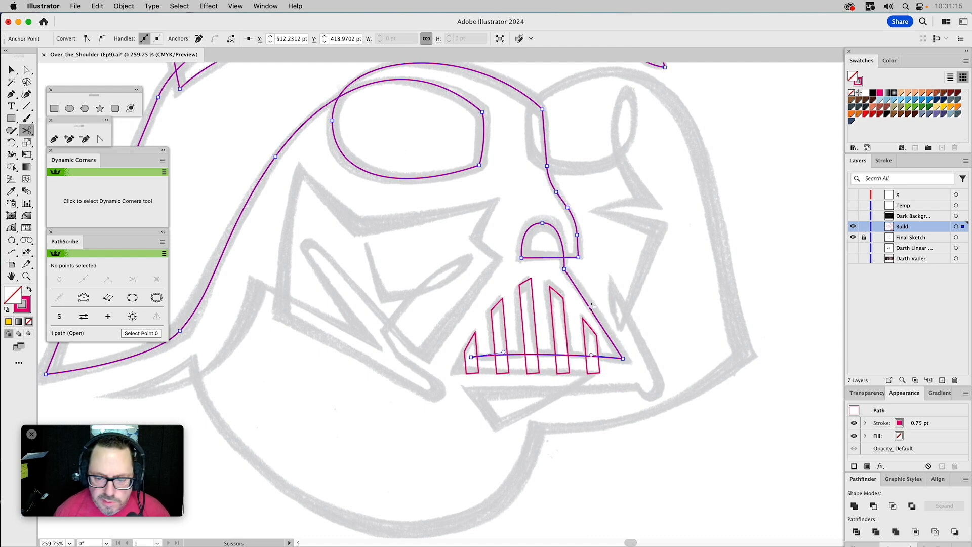
left_click(624, 358)
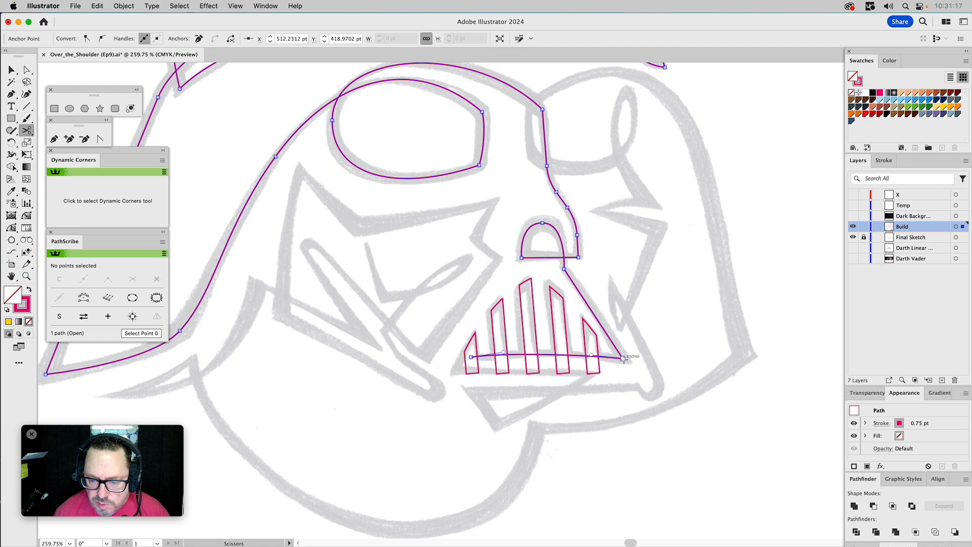
key("a")
left_click(653, 343)
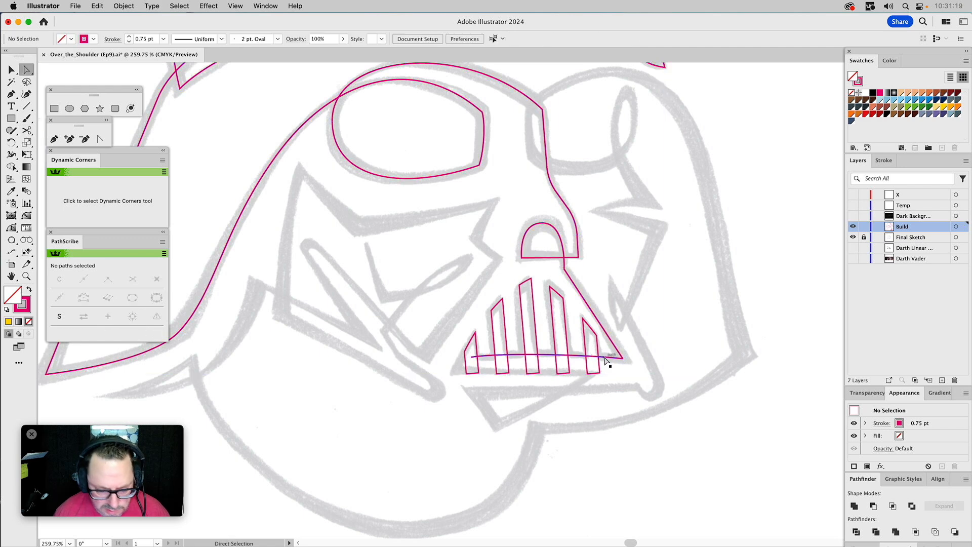
- Isolate the curved base line, close it into a four-sided shape covering the bars' lower ends, and exit isolation mode
key("v")
left_click(605, 359)
double_click(606, 360)
left_click(54, 139)
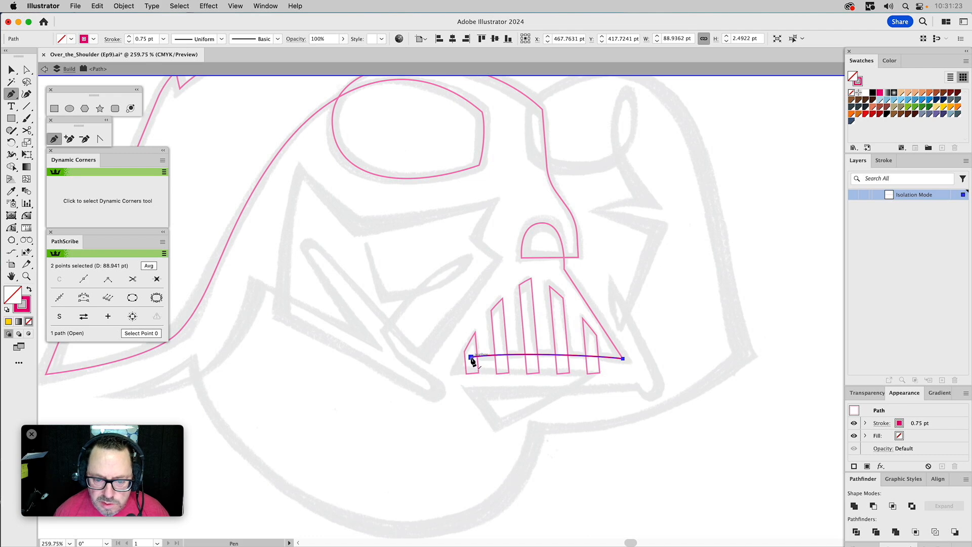
left_click(472, 358)
left_click(467, 403)
left_click(612, 402)
left_click(623, 358)
key("v")
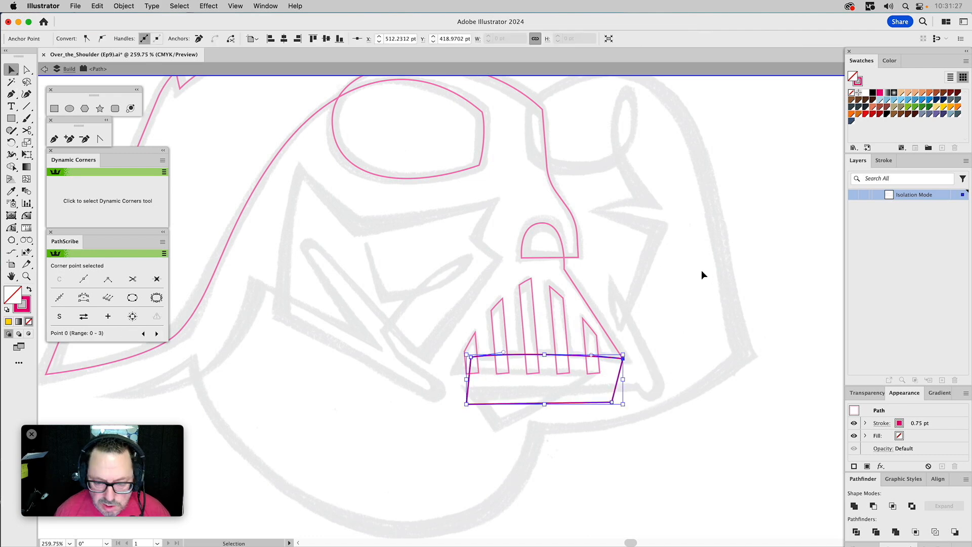
double_click(702, 270)
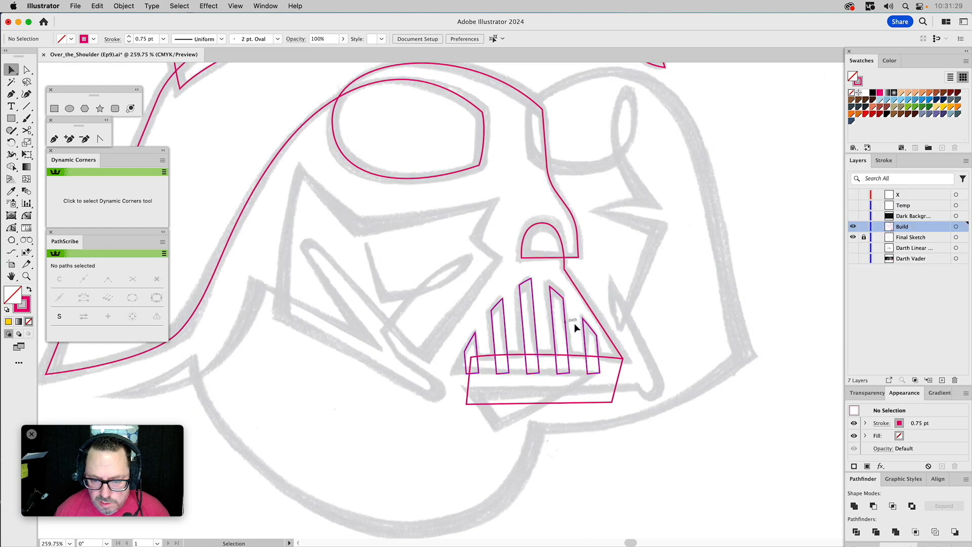
- Cut the leftmost grille bar with the Scissors at its top point and its lower right corner
left_click_drag(604, 340, 412, 355)
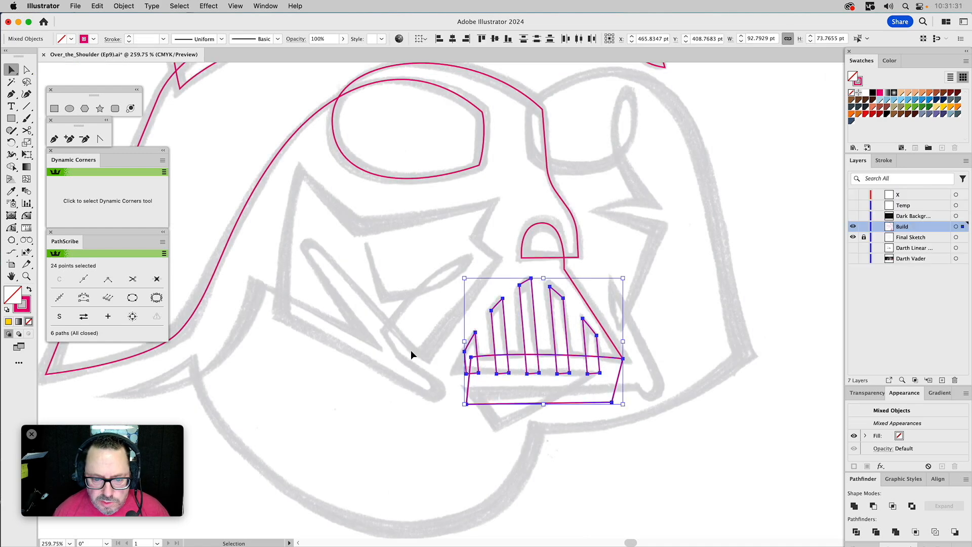
left_click(27, 130)
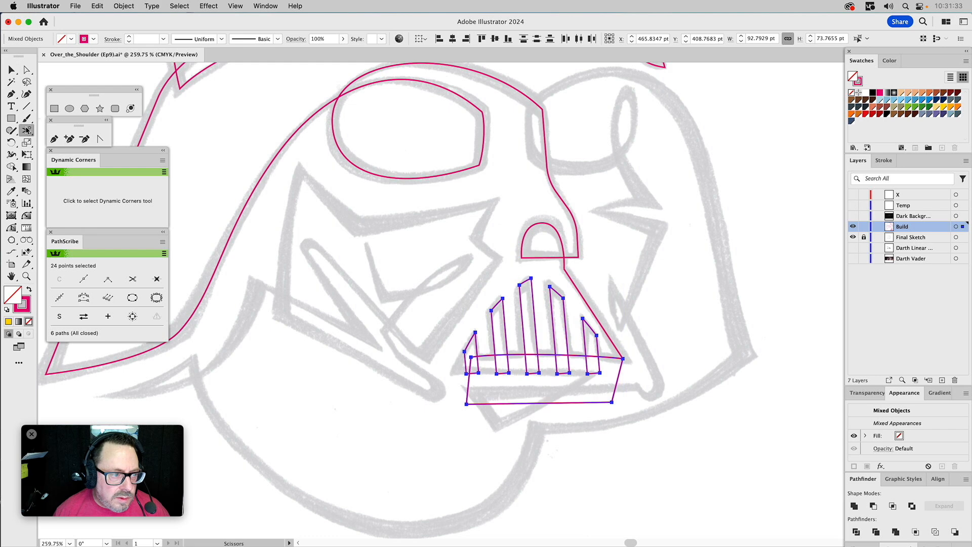
key("super+shift+a")
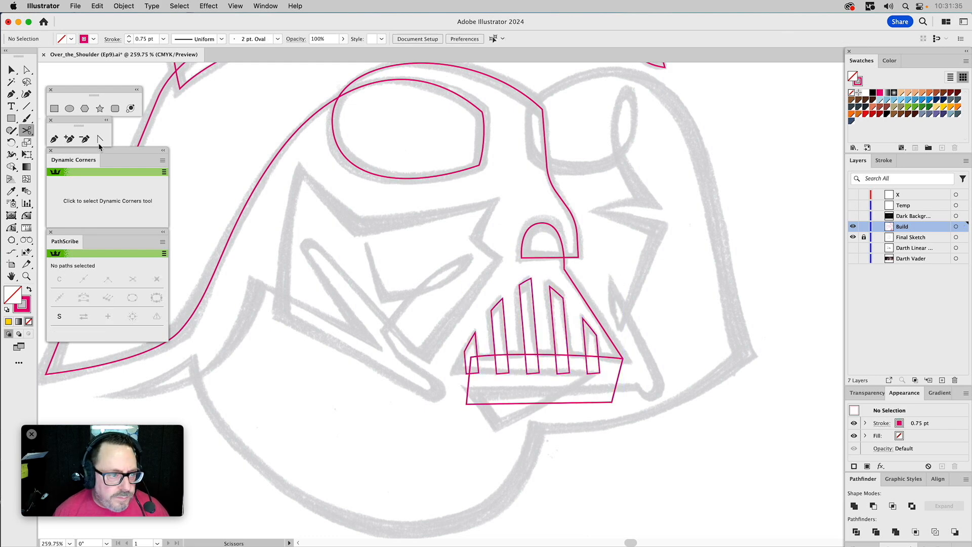
left_click(475, 331)
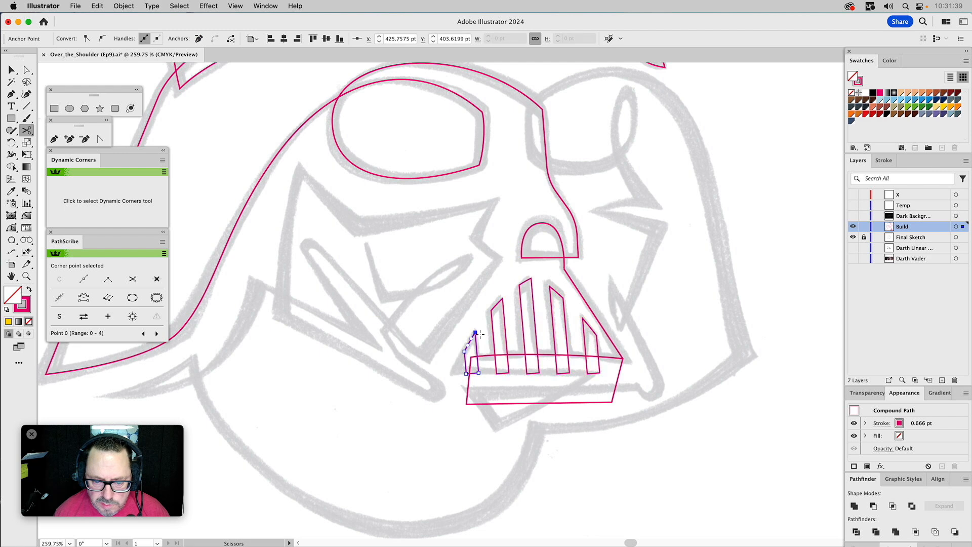
left_click(478, 373)
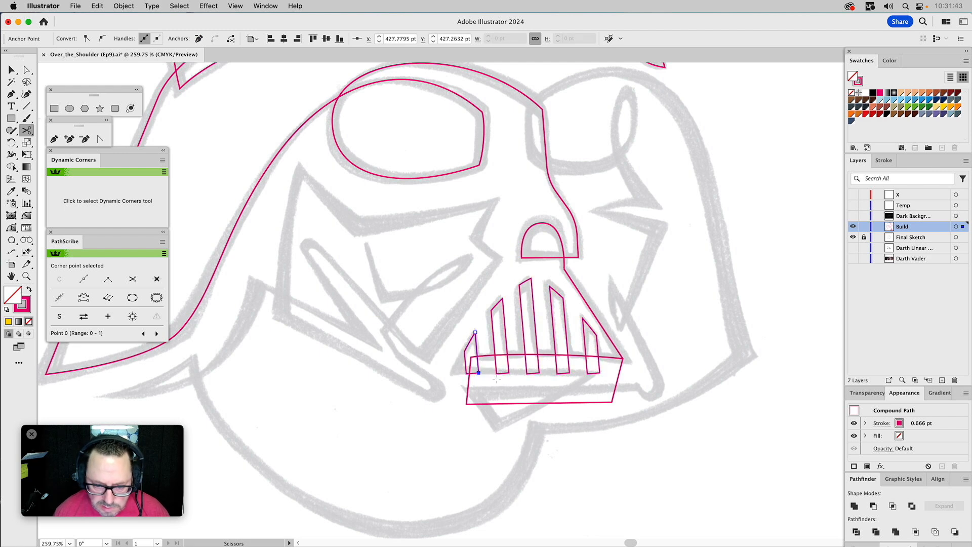
- Isolate the grille bars, delete the cut-off left part of the leftmost bar, and exit isolation mode
key("v")
left_click(467, 356)
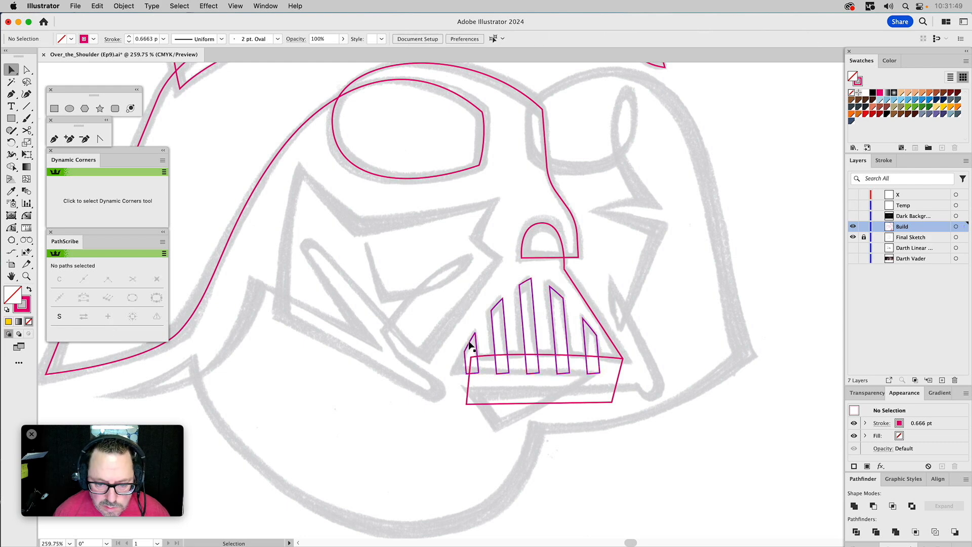
double_click(469, 342)
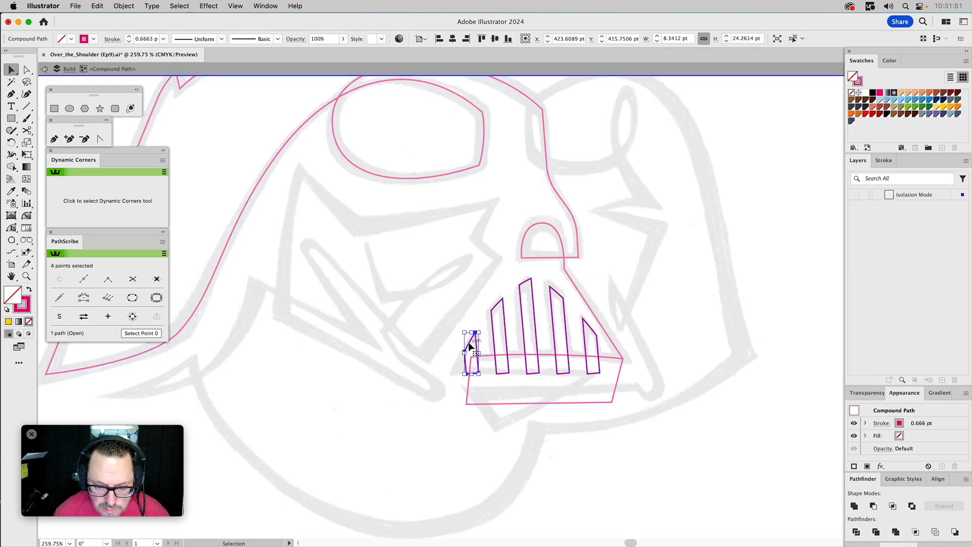
left_click_drag(470, 346, 452, 345)
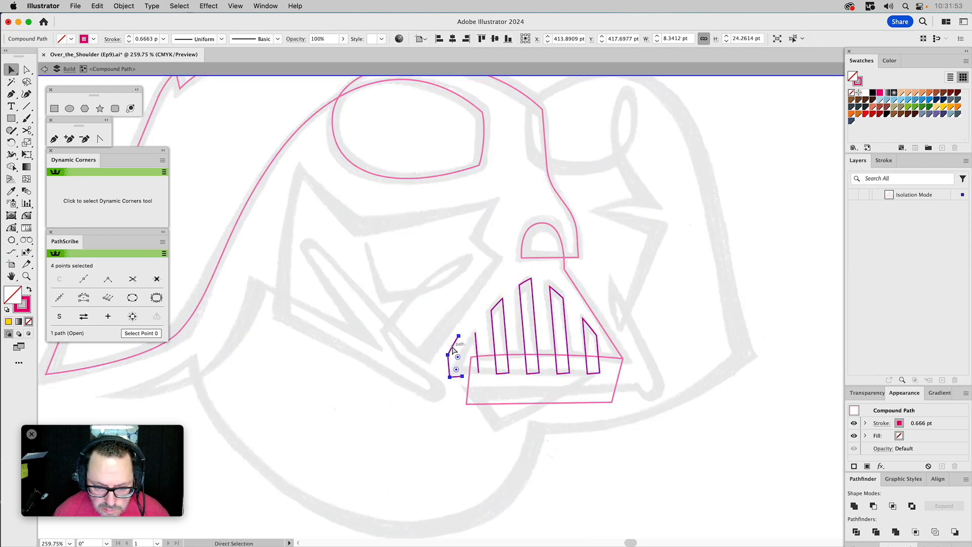
key("Delete")
key("Escape")
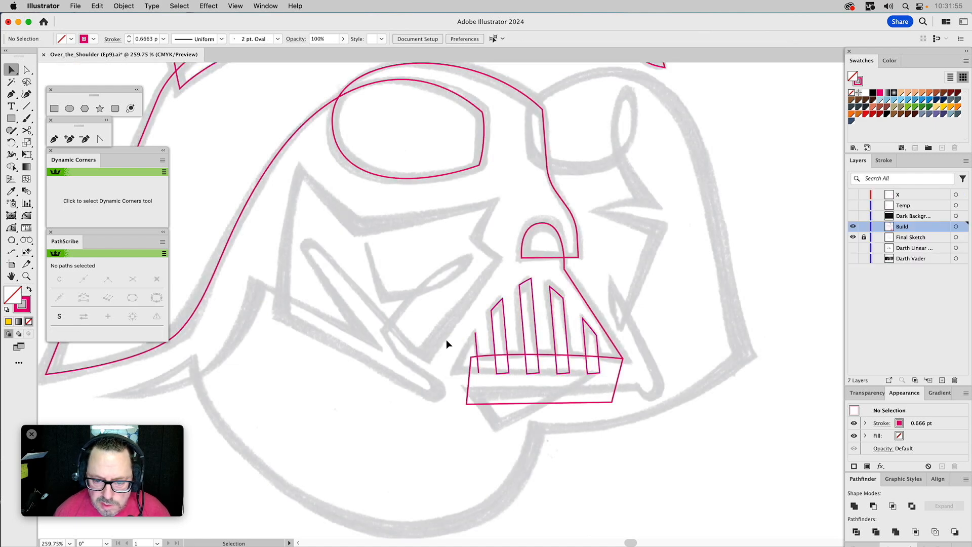
- Erase the five grille bars' lower ends below the curved base line with the Shape Builder, keeping the four-sided base shape
left_click(490, 358)
left_click(492, 336, "shift")
key("shift+m")
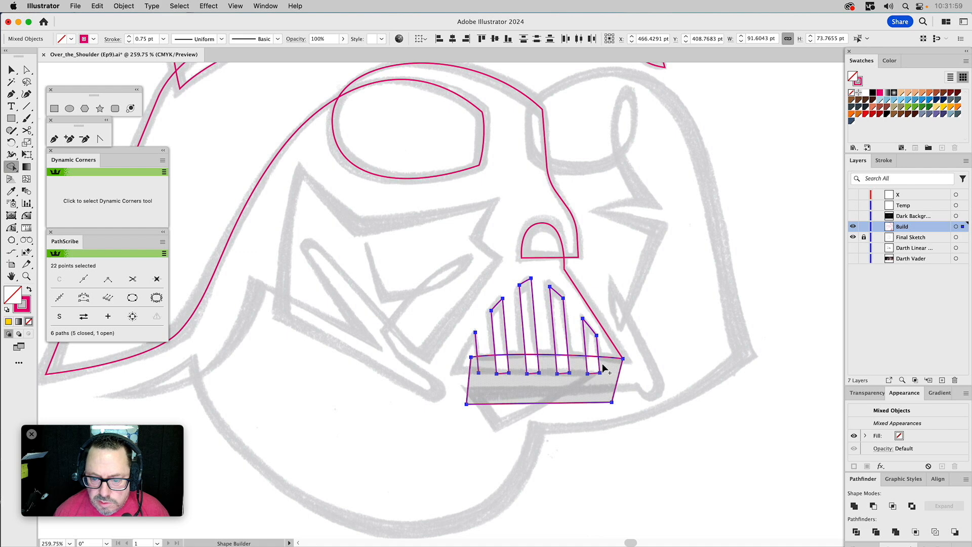
left_click(599, 362, "alt")
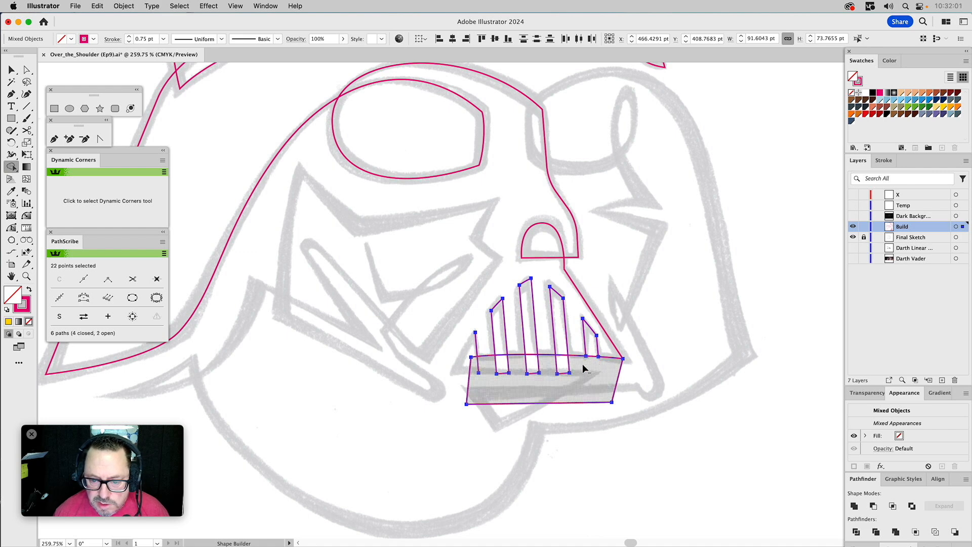
left_click(568, 363, "alt")
left_click(536, 368, "alt")
left_click(510, 367, "alt")
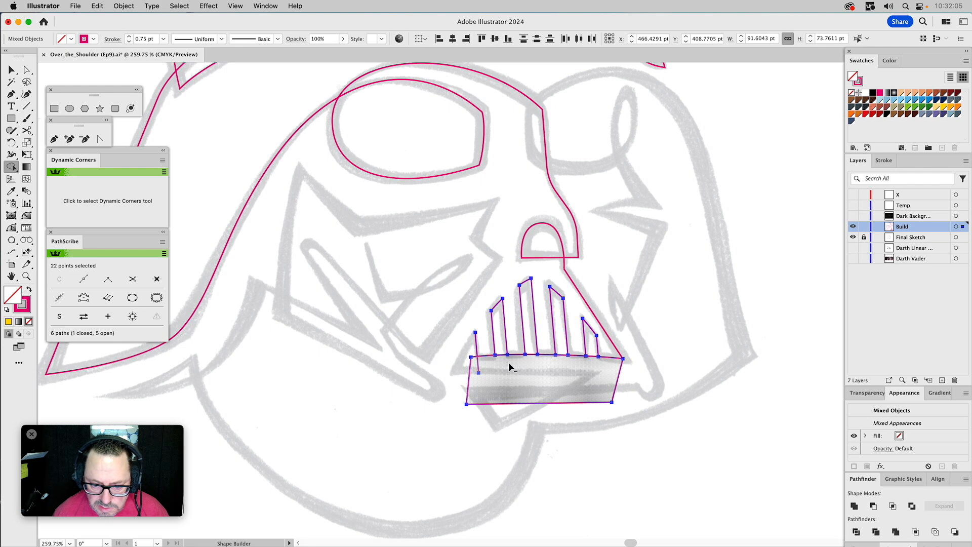
left_click(479, 370, "alt")
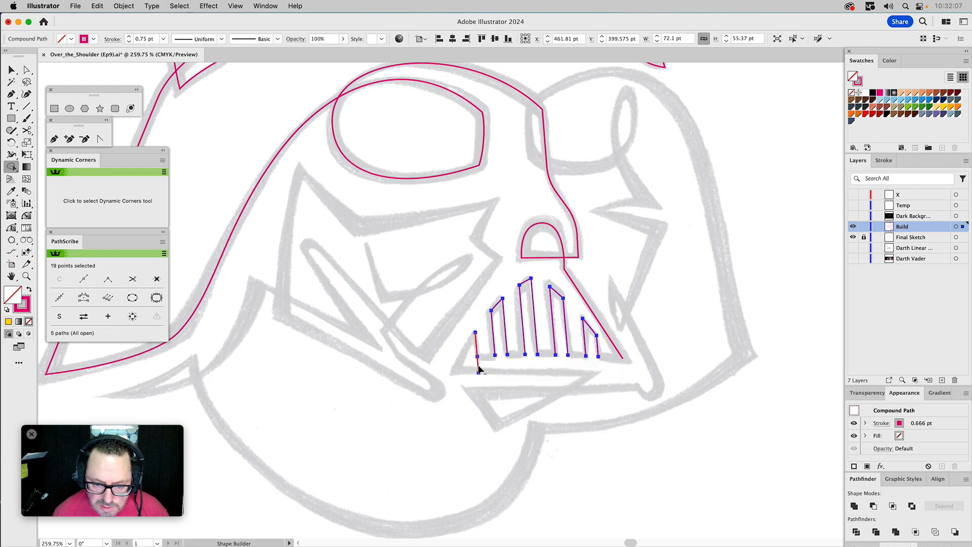
key("super+z")
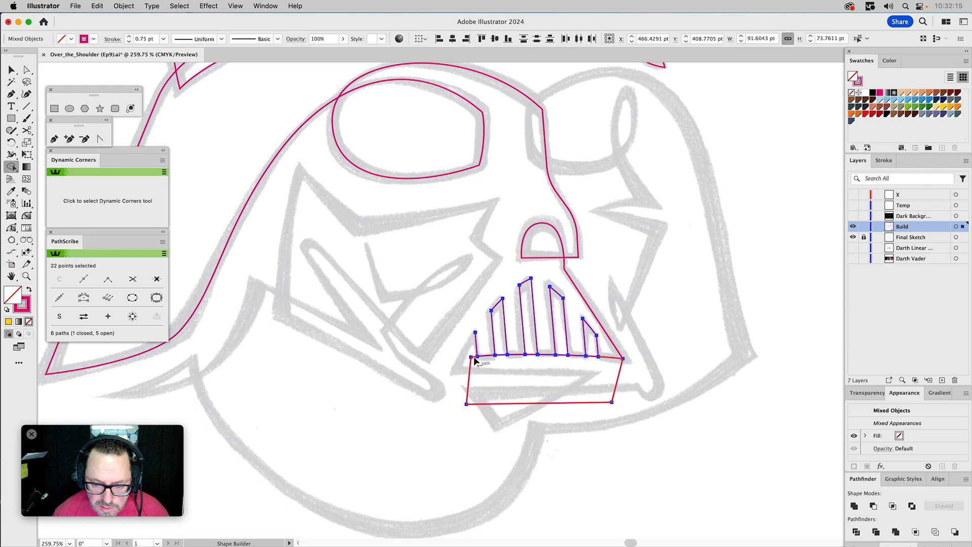
- Cut the four-sided base shape with the Scissors at its two lower corners and delete its bottom edge
key("a")
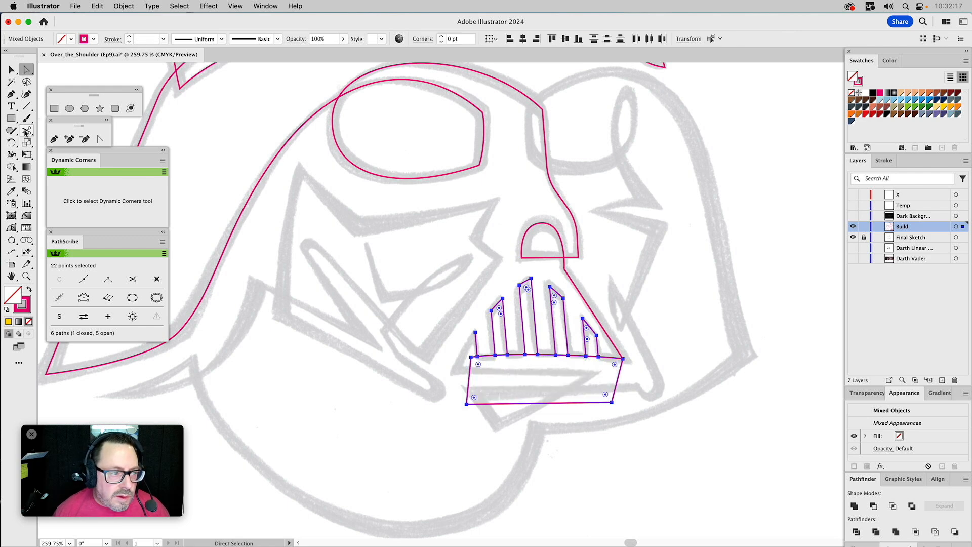
left_click(26, 131)
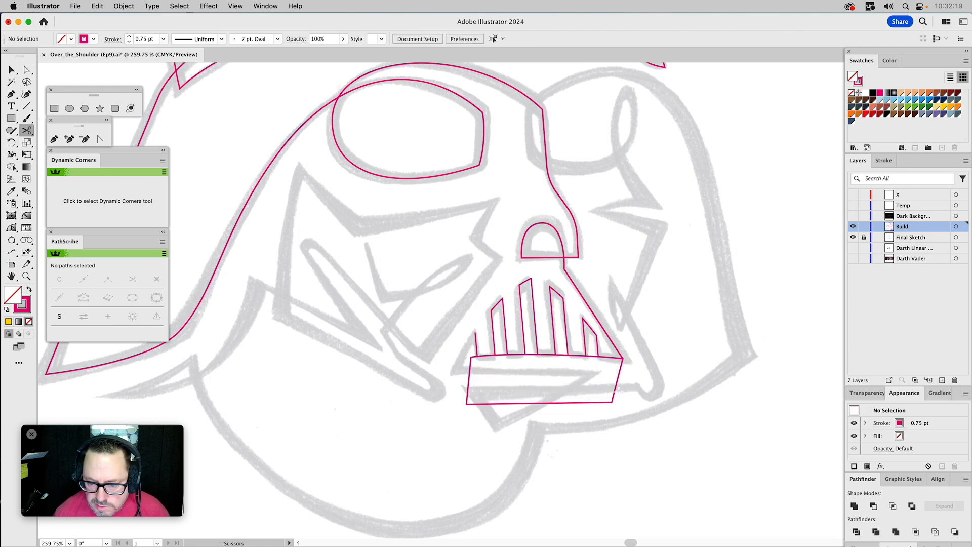
left_click(612, 402)
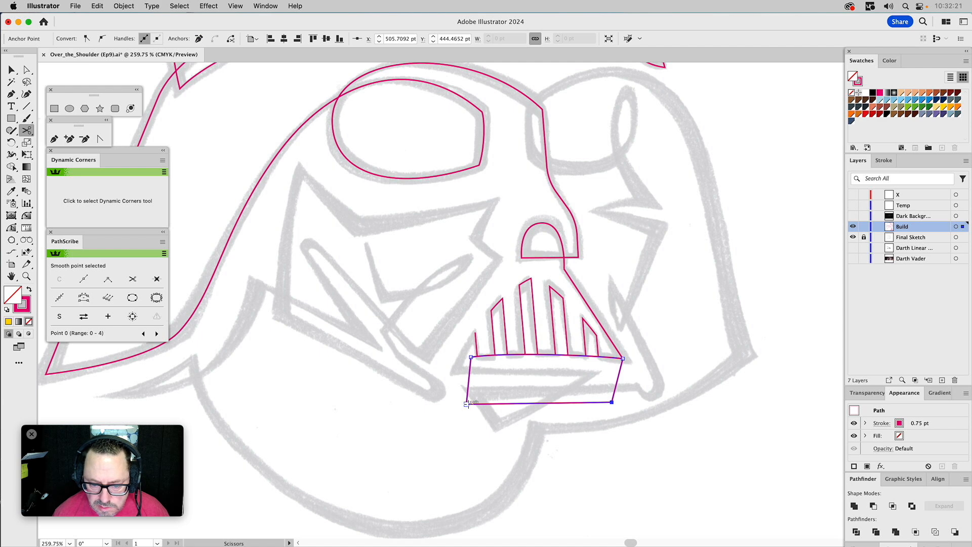
left_click(467, 405)
key("a")
left_click_drag(511, 393, 526, 416)
key("Delete")
key("Delete")
key("v")
- Remove the base shape's two lower end anchor points so only the curved base line remains
left_click_drag(606, 346, 463, 371)
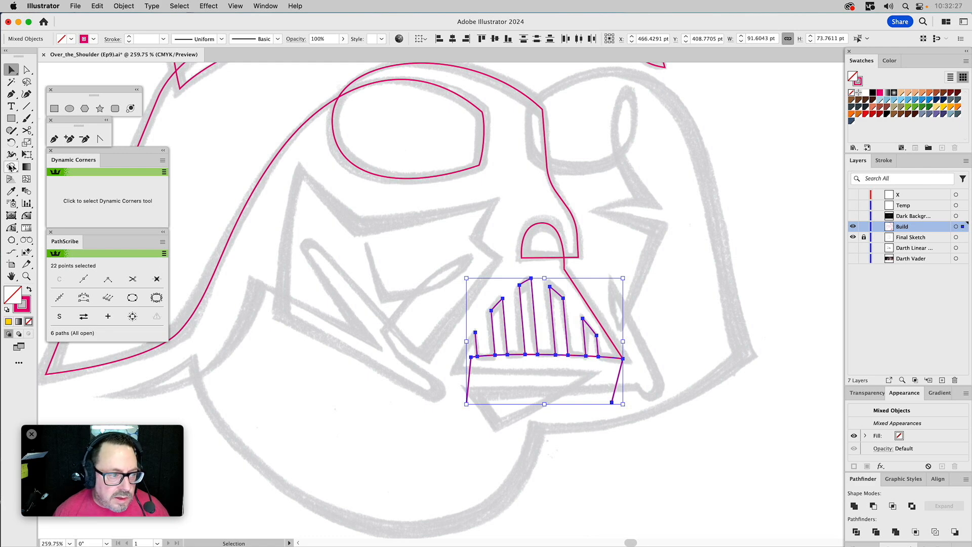
left_click(11, 167)
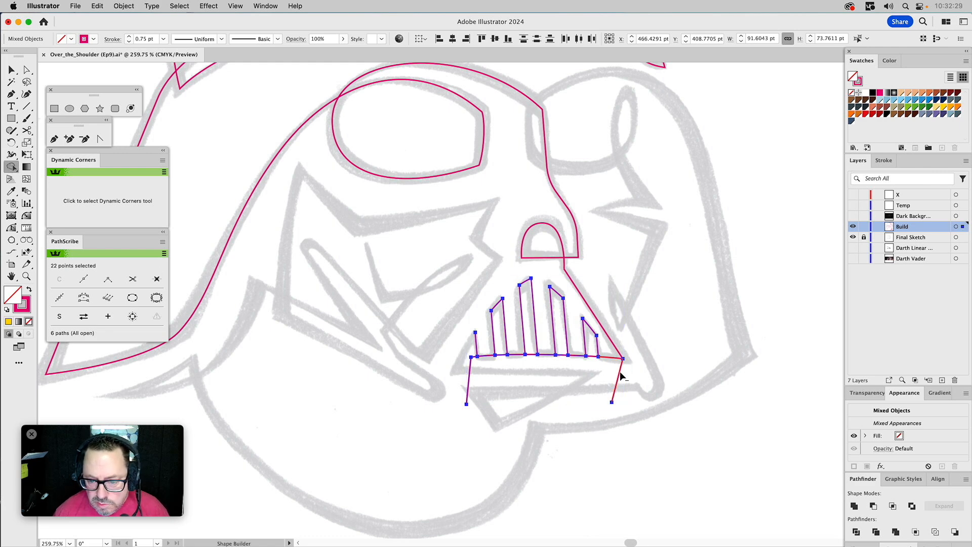
key("a")
left_click(612, 401)
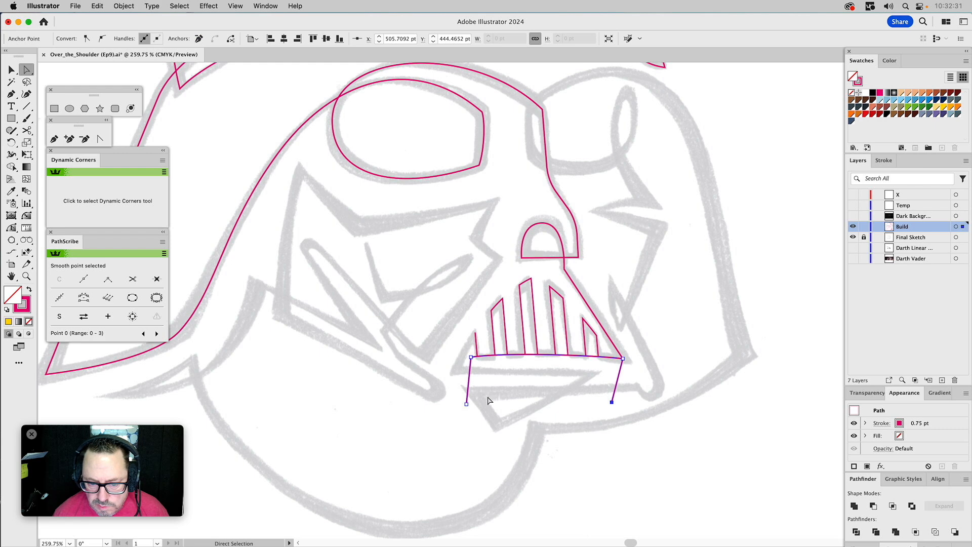
left_click(466, 403, "shift")
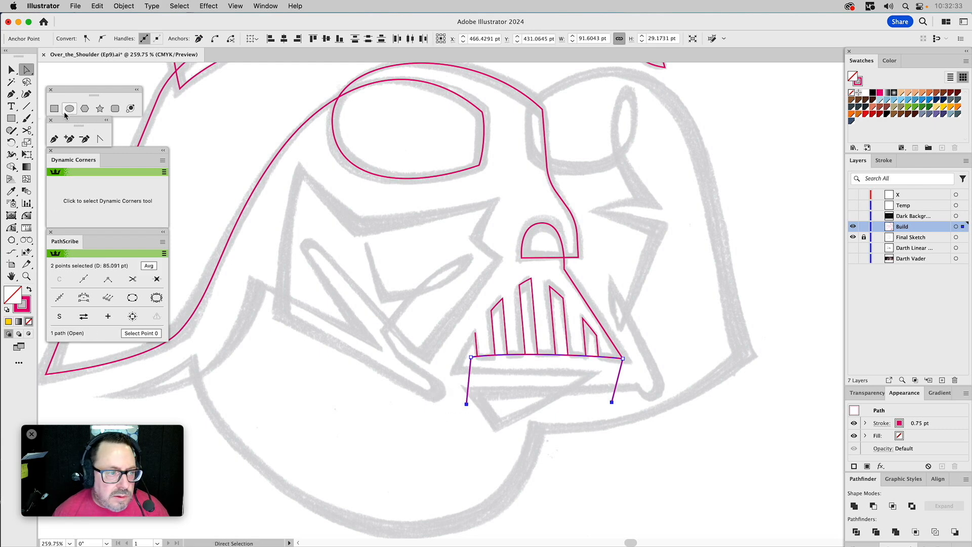
left_click(199, 39)
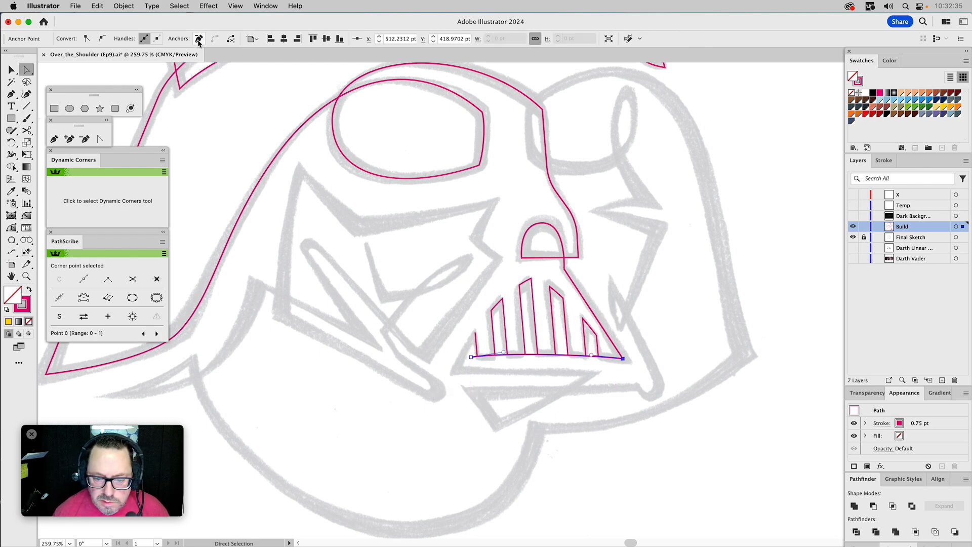
- Erase the base line segments across the bars' lower ends with the Shape Builder, along with the stub beyond the leftmost bar
key("v")
left_click_drag(606, 345, 449, 375)
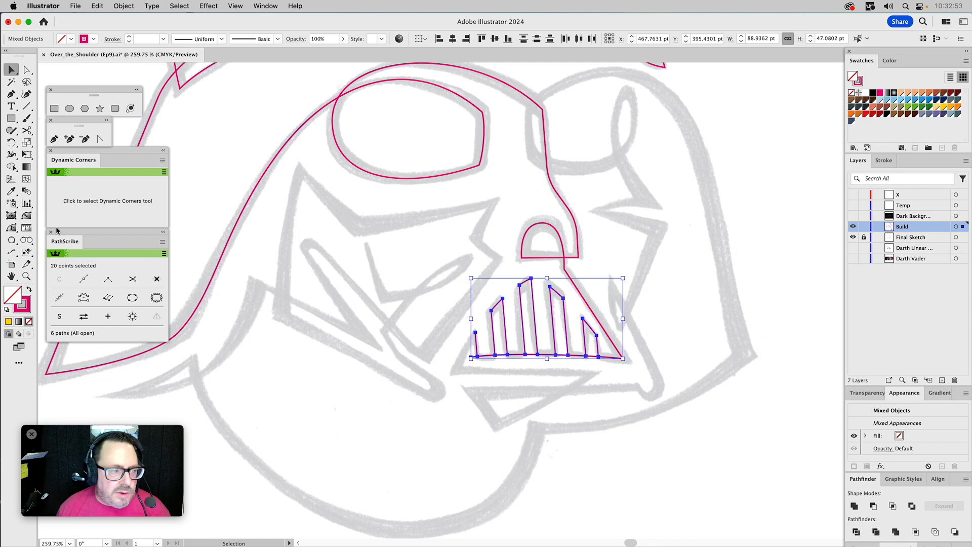
left_click(11, 167)
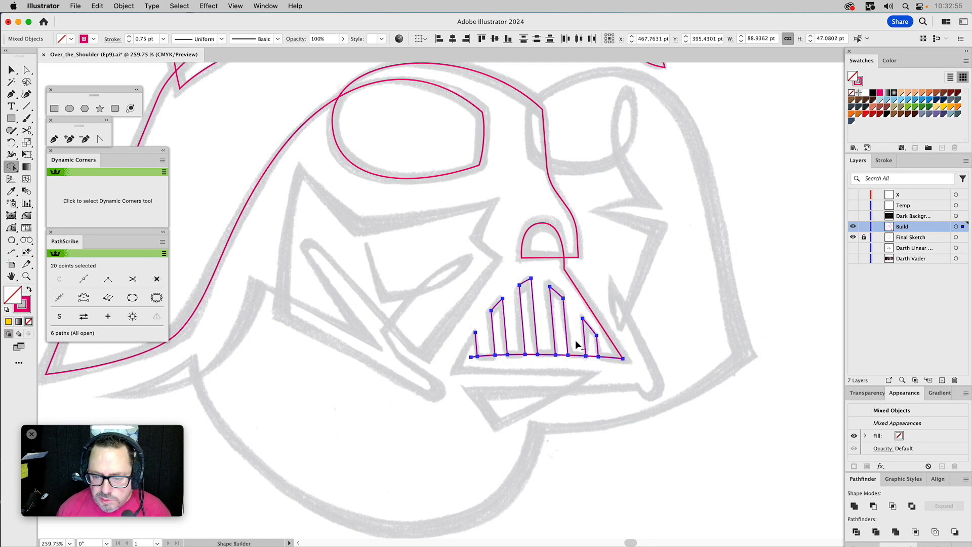
left_click(594, 357)
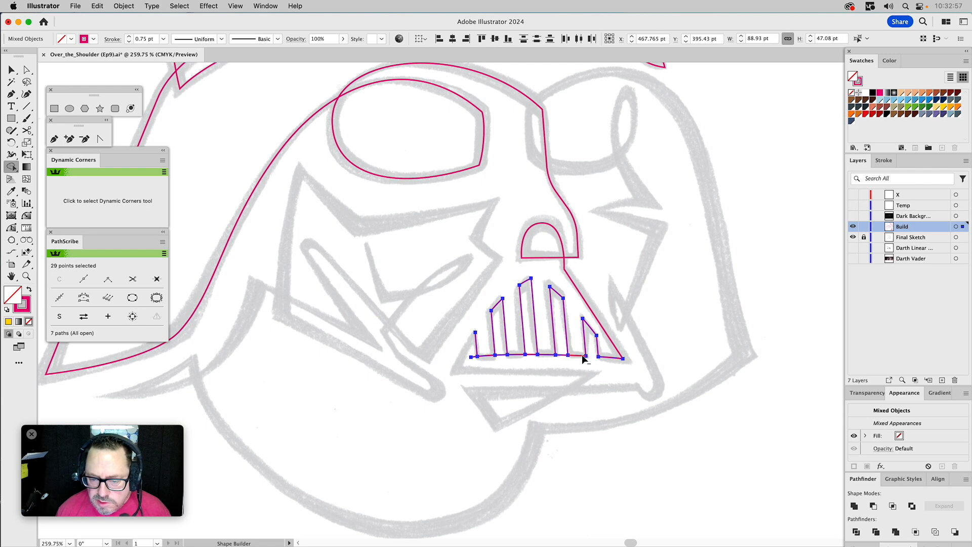
left_click(562, 356, "alt")
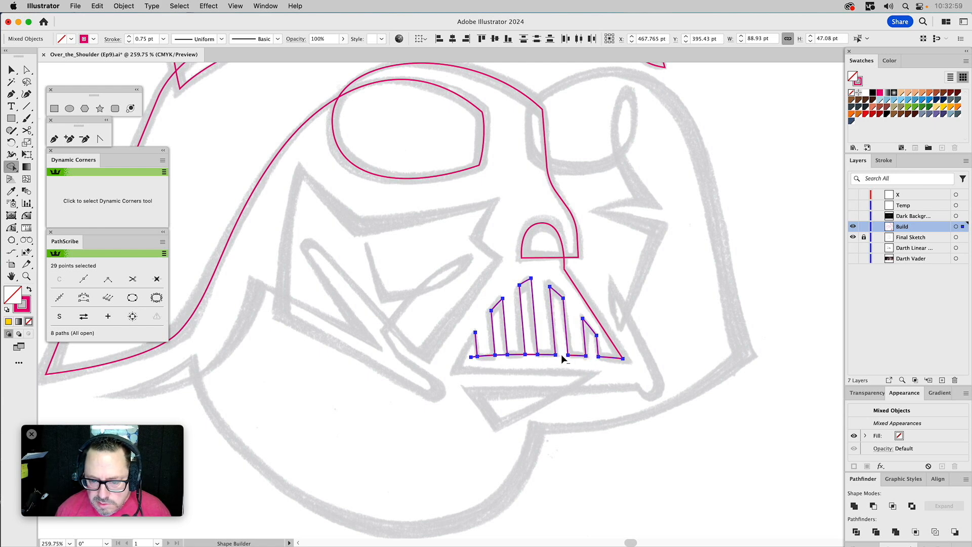
left_click(502, 356, "alt")
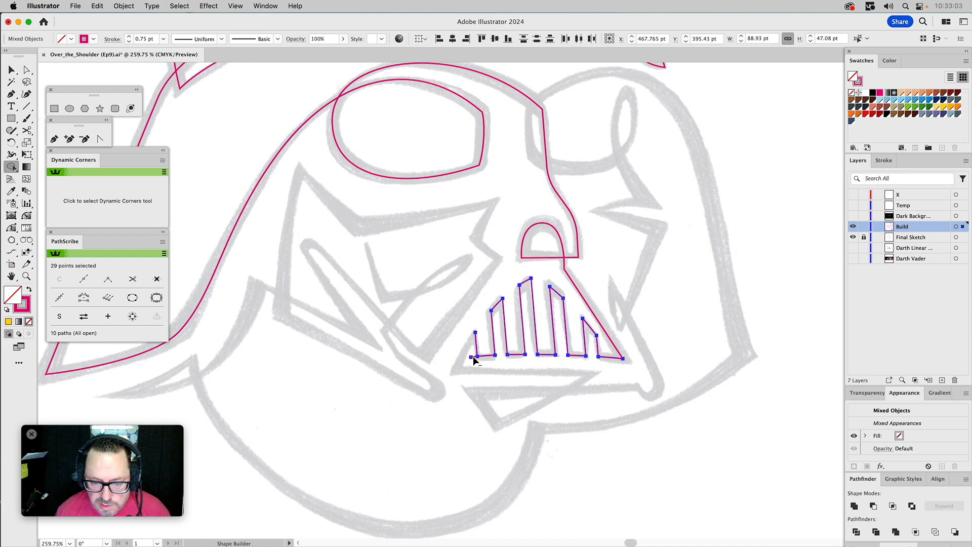
key("a")
left_click(475, 364)
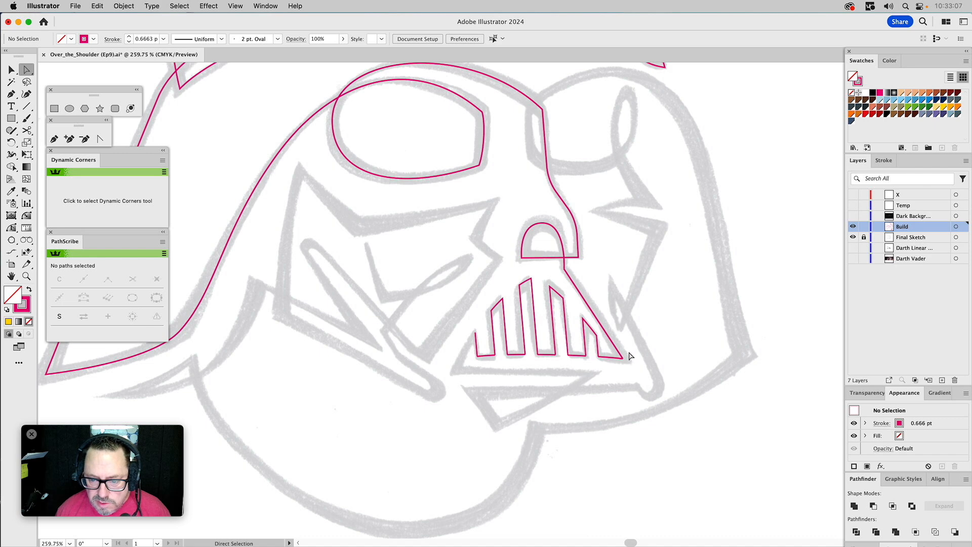
- Join the base line segments to the lower ends of the two rightmost grille bars
left_click_drag(595, 361, 596, 361)
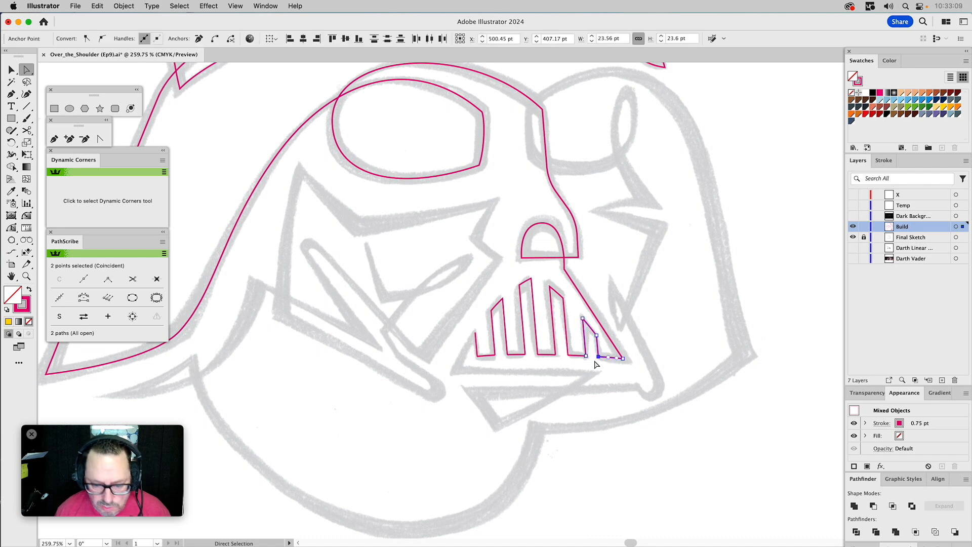
key("super+j")
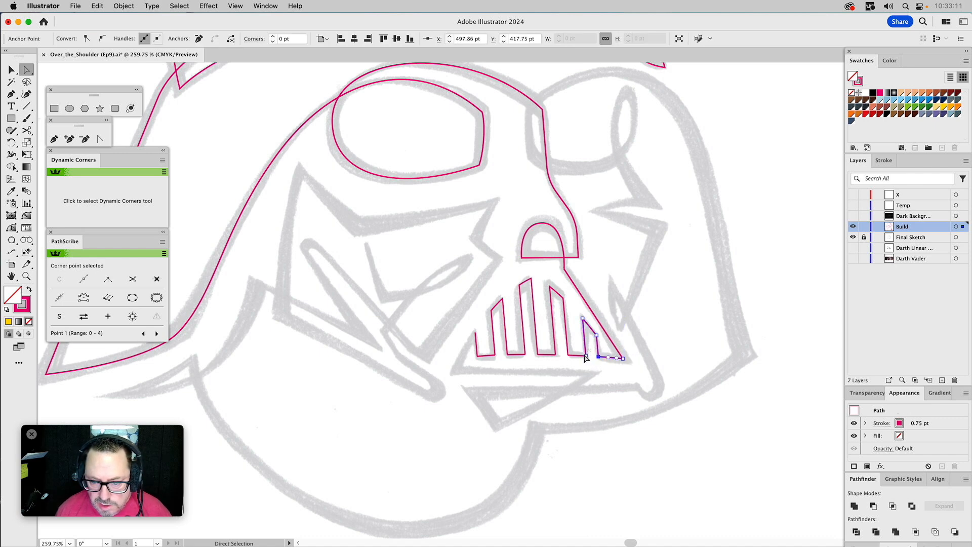
key("super+z")
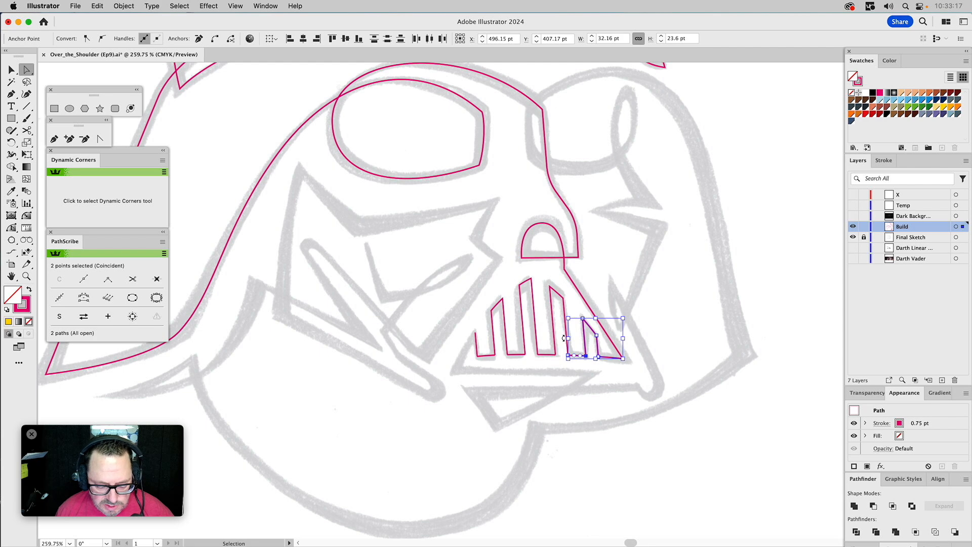
key("super+j")
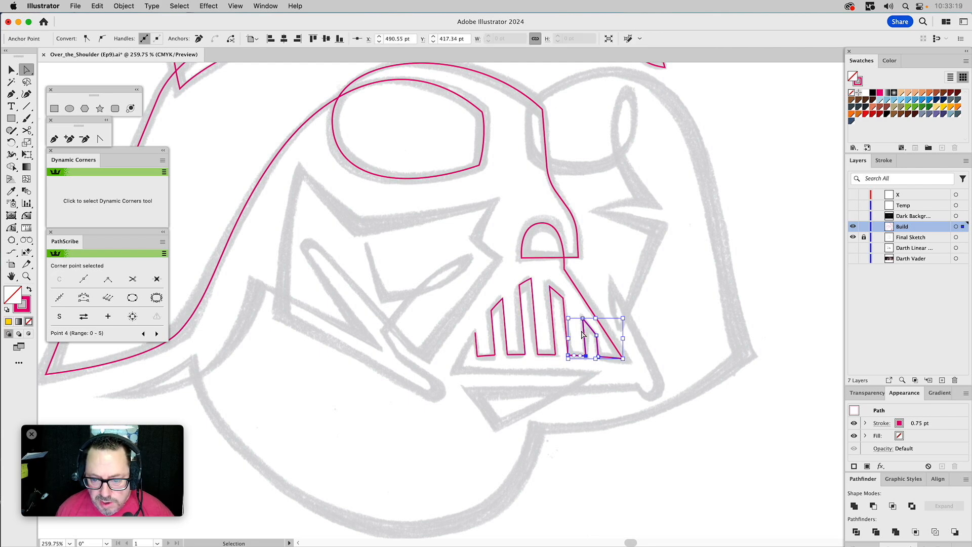
left_click_drag(575, 341, 564, 363)
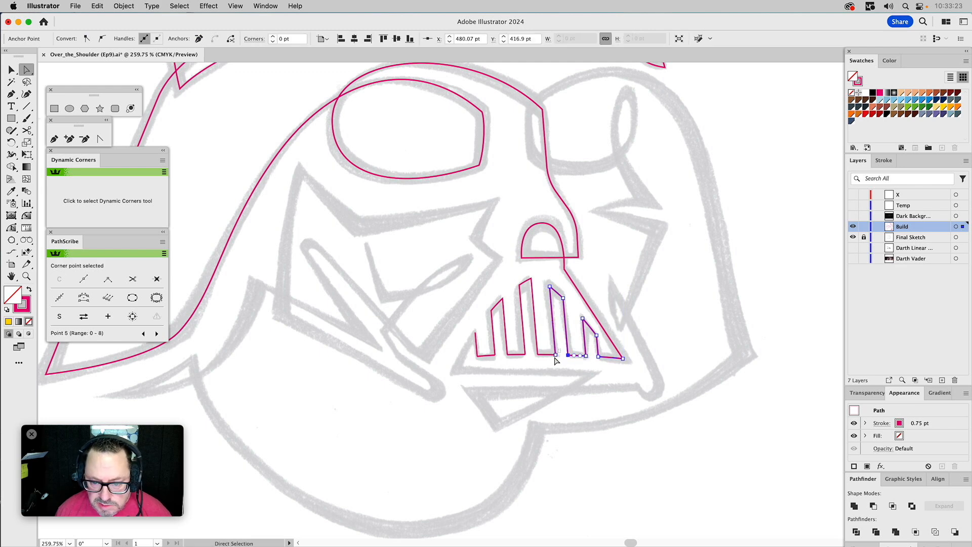
left_click_drag(567, 355, 552, 357)
key("super+j")
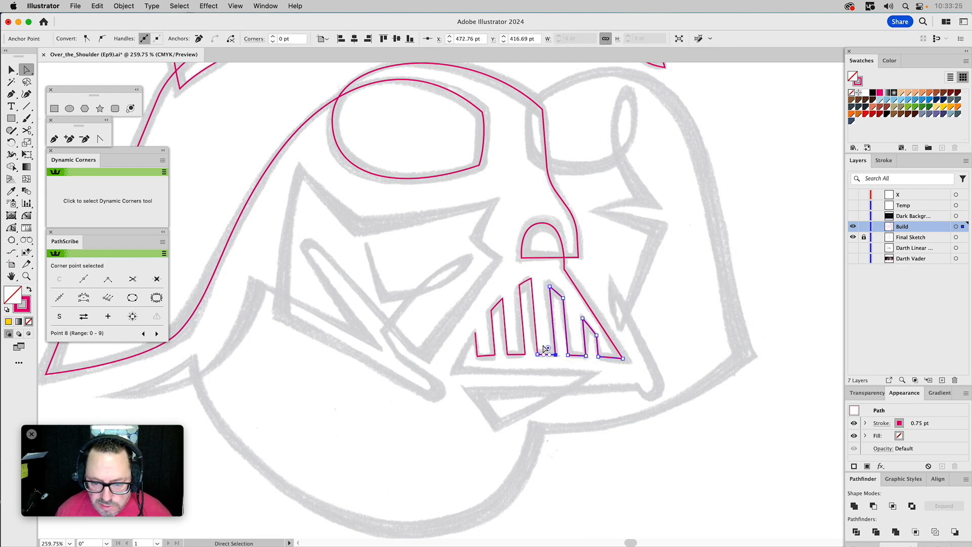
- Join both lower ends of the middle grille bar to the adjoining base line segments
left_click_drag(532, 361, 534, 361)
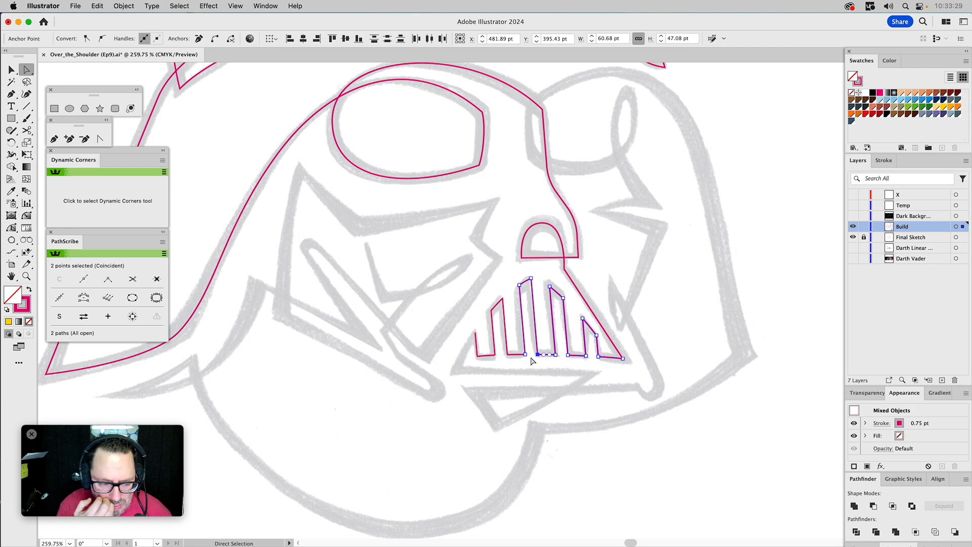
key("super")
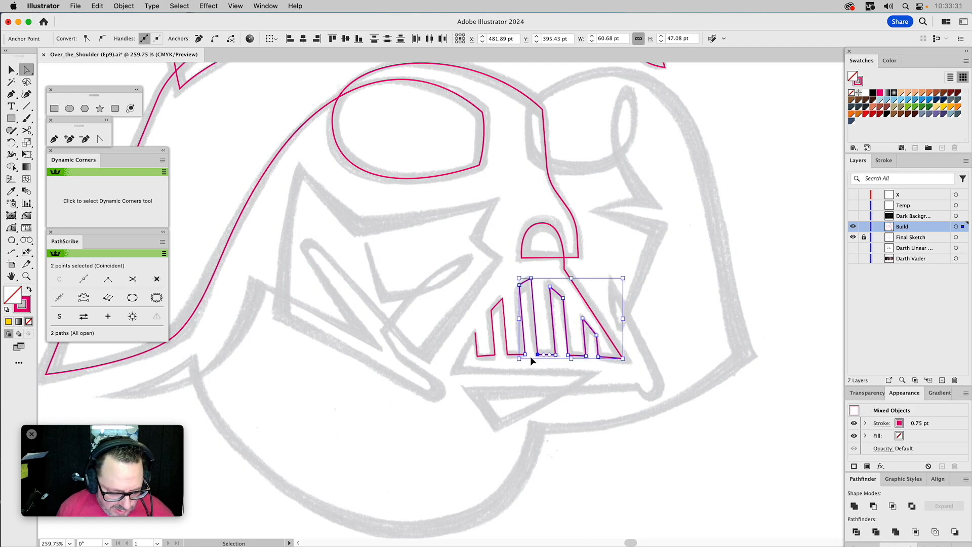
key("super+j")
left_click_drag(513, 343, 529, 369)
key("super")
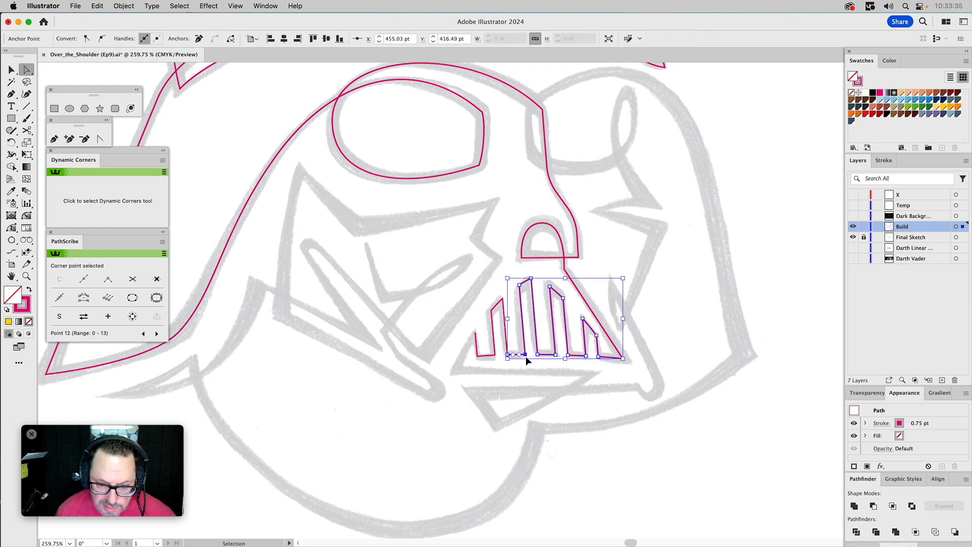
key("super+j")
- Join the base line segments to the lower ends of the two leftmost grille bars
key("super")
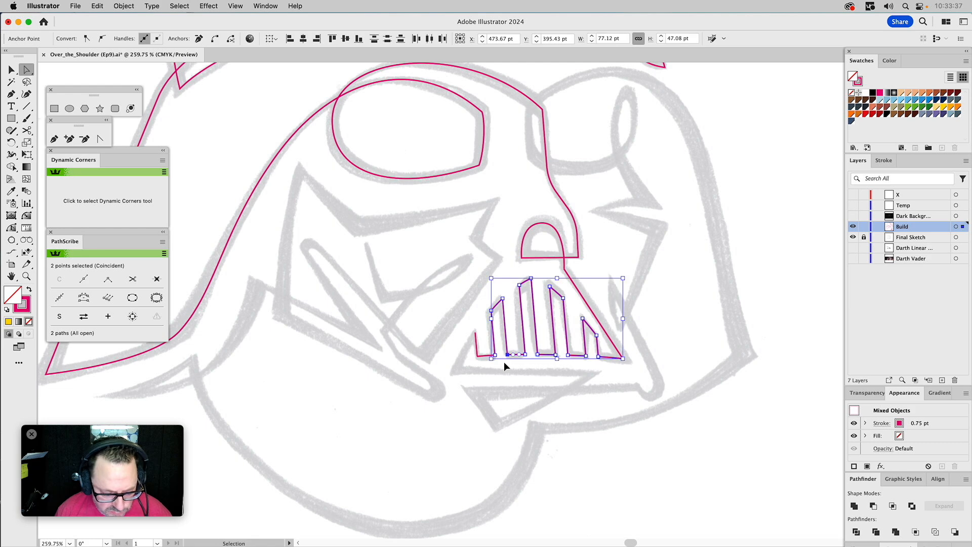
key("super+j")
left_click_drag(484, 350, 502, 368)
key("super")
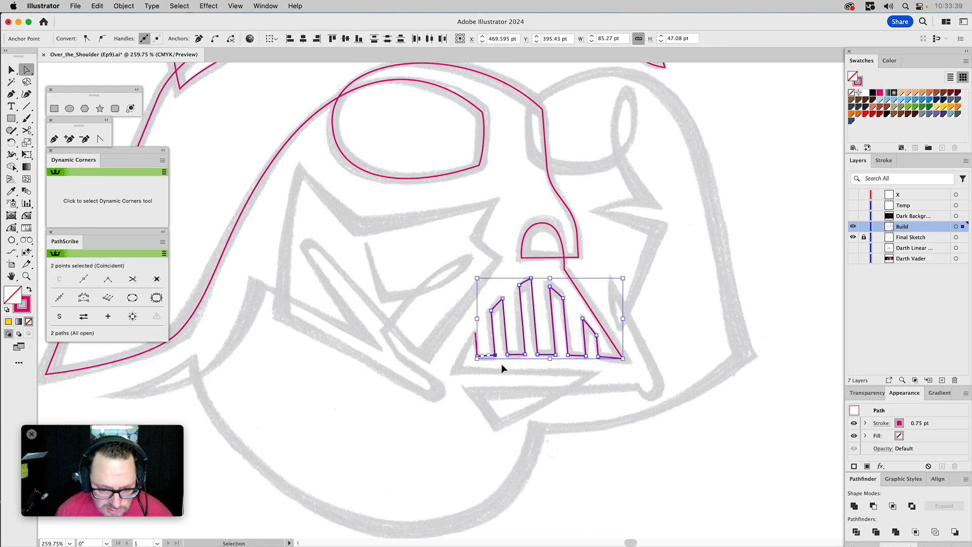
key("super+j")
left_click_drag(483, 344, 472, 368)
key("super+j")
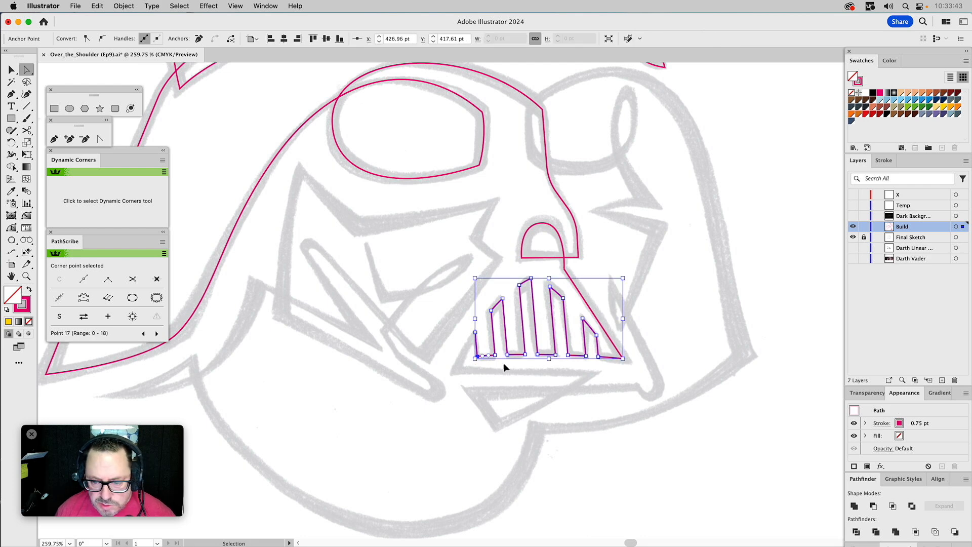
- Join the grille path to the diagonal line from the nose at the grille's lower right corner, and clear the selection
left_click_drag(622, 365, 619, 366)
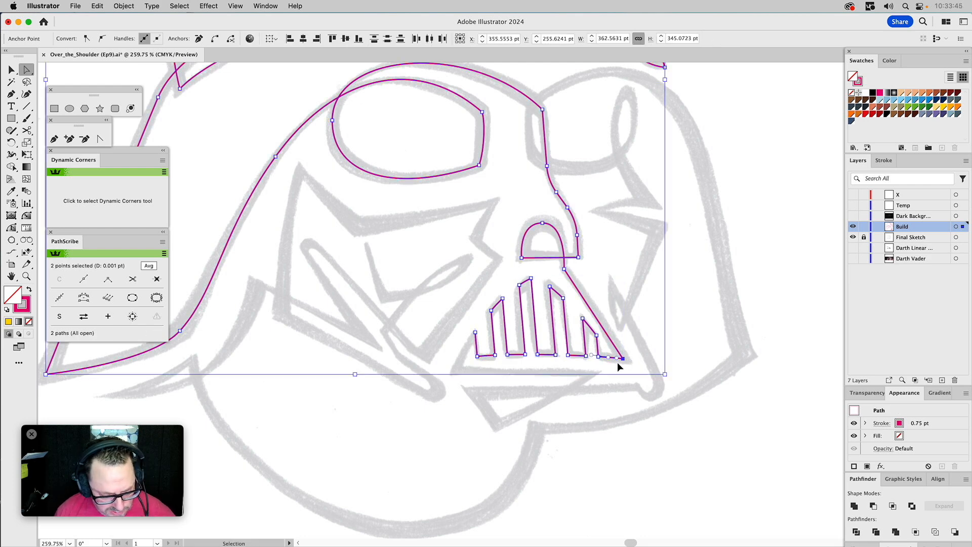
key("super+j")
left_click(625, 310)
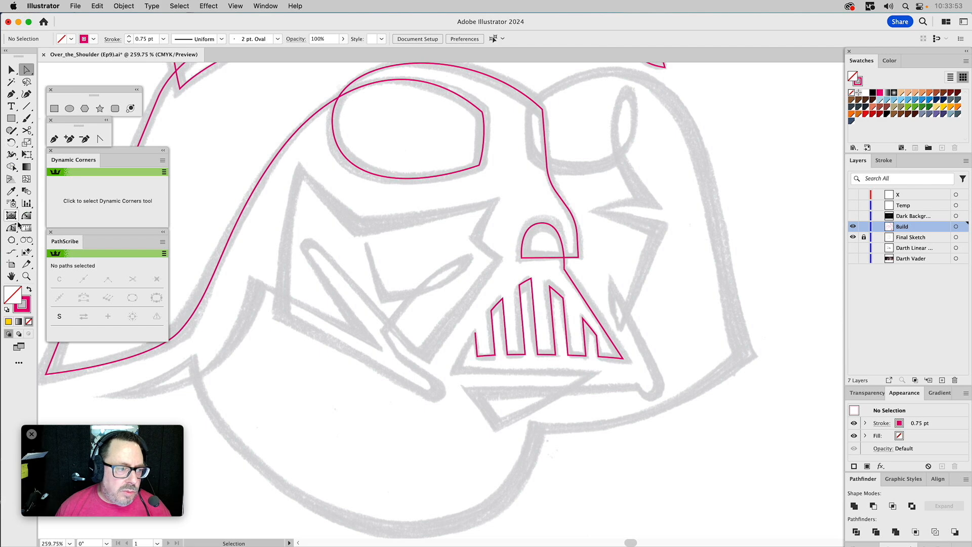
- Extend the path with Arc by Points from the leftmost bar's top around the grille's lower edge to the chin wedge's left corner
left_click_drag(11, 241, 44, 277)
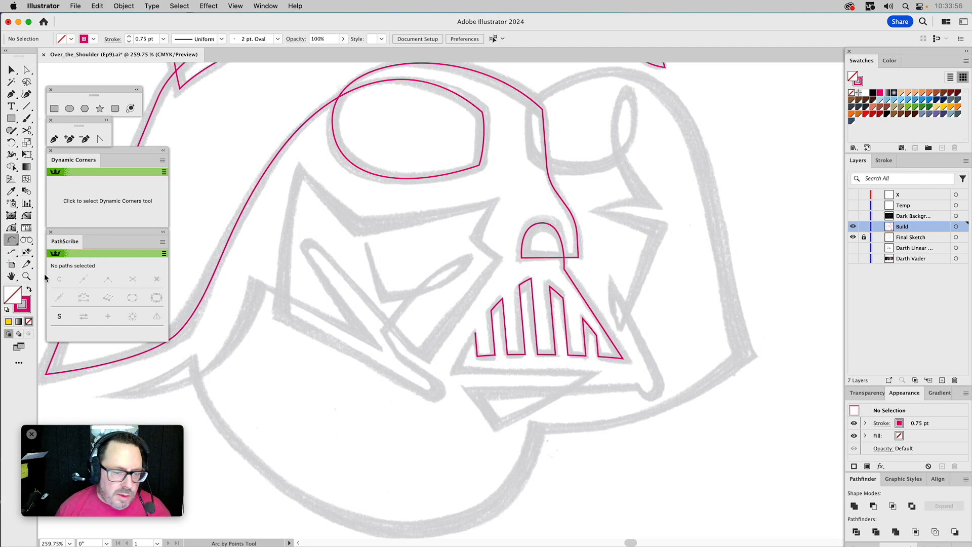
left_click(476, 334)
left_click(454, 371)
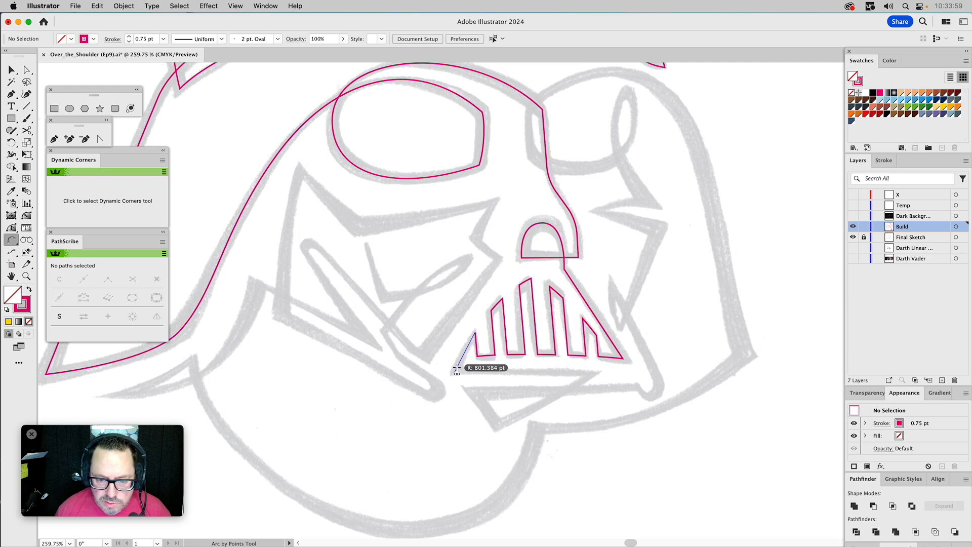
left_click(460, 361)
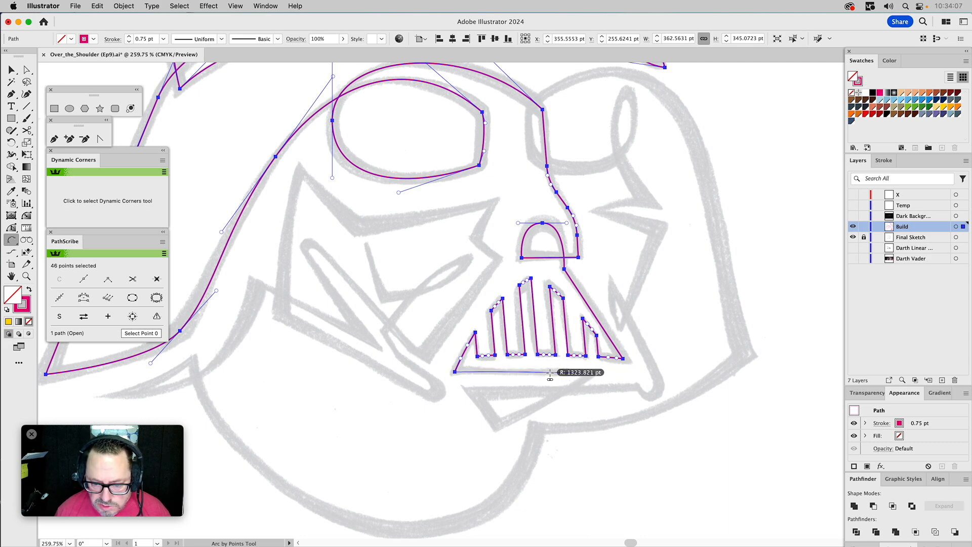
left_click(592, 374)
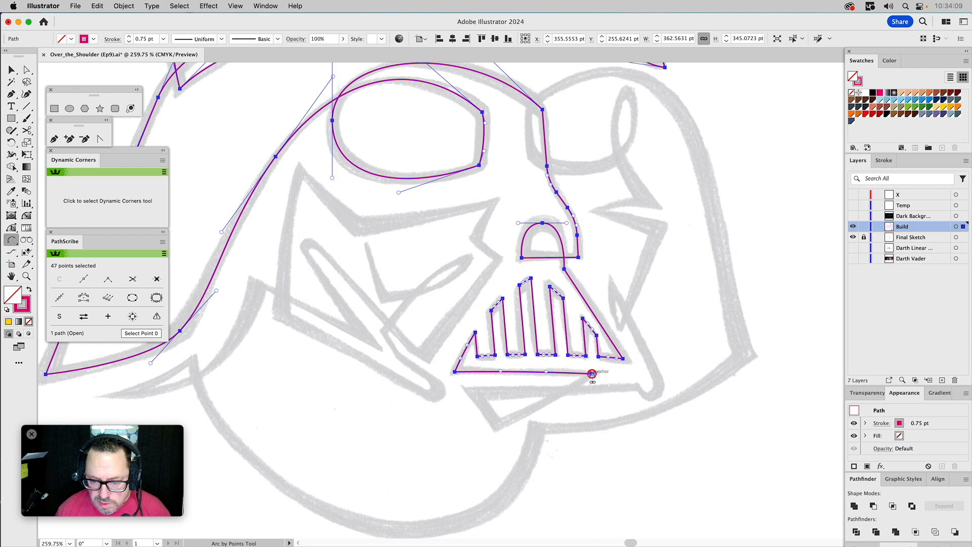
left_click(497, 424)
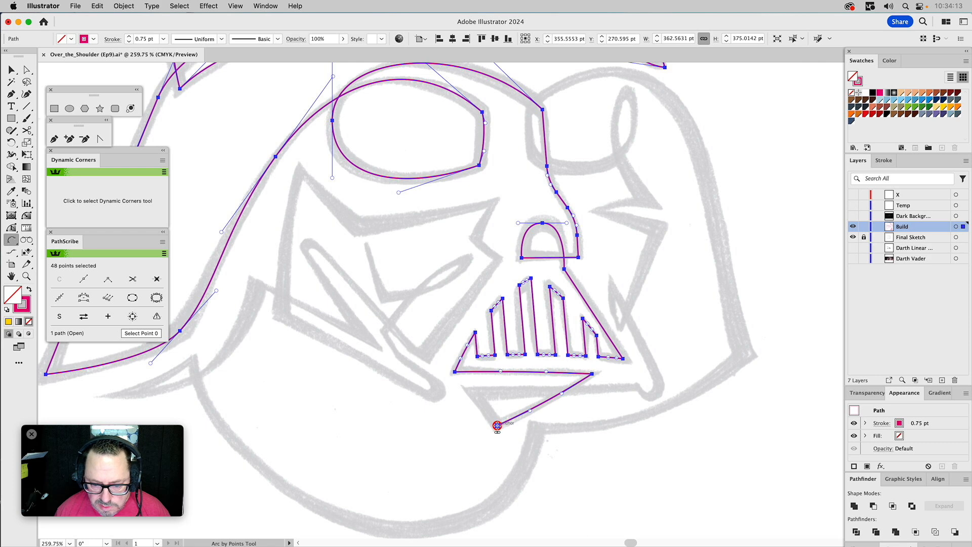
left_click(475, 394)
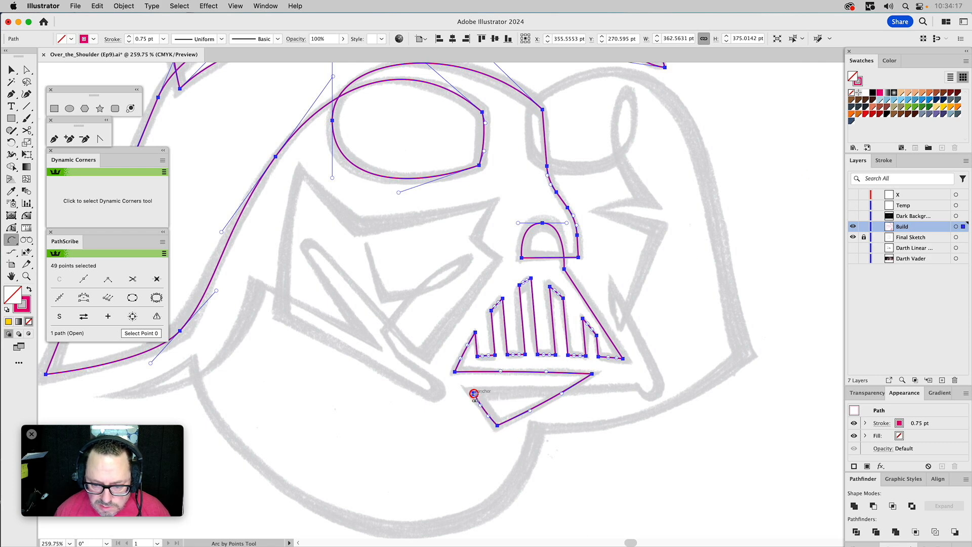
- Continue the path with the Pen from the chin wedge across the jaw, around the right tube's tip and up to its pointed upper end
left_click(53, 140)
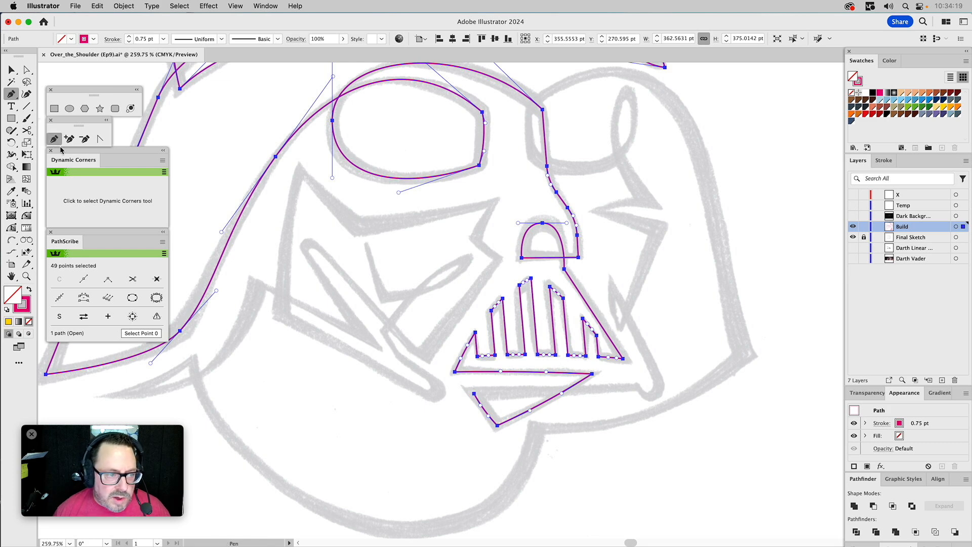
left_click(474, 394)
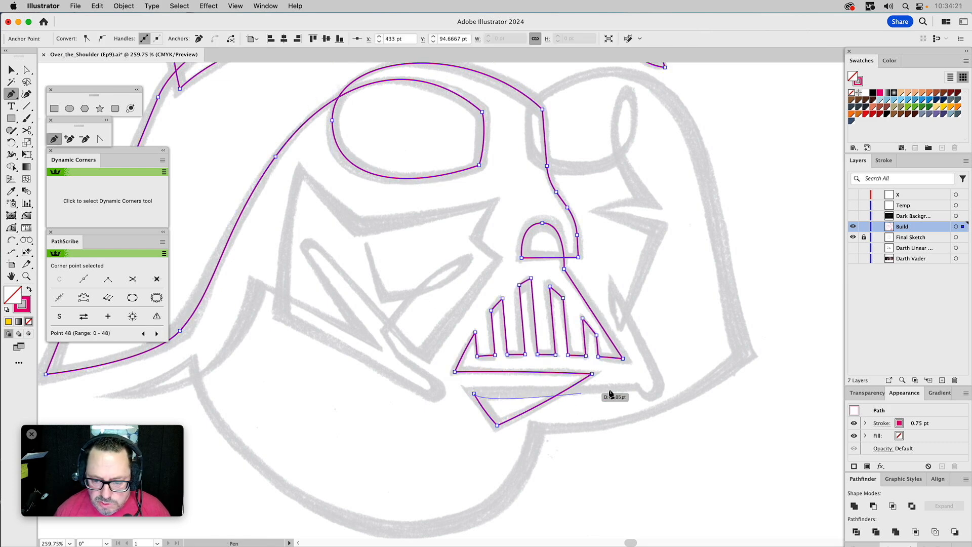
left_click(637, 387)
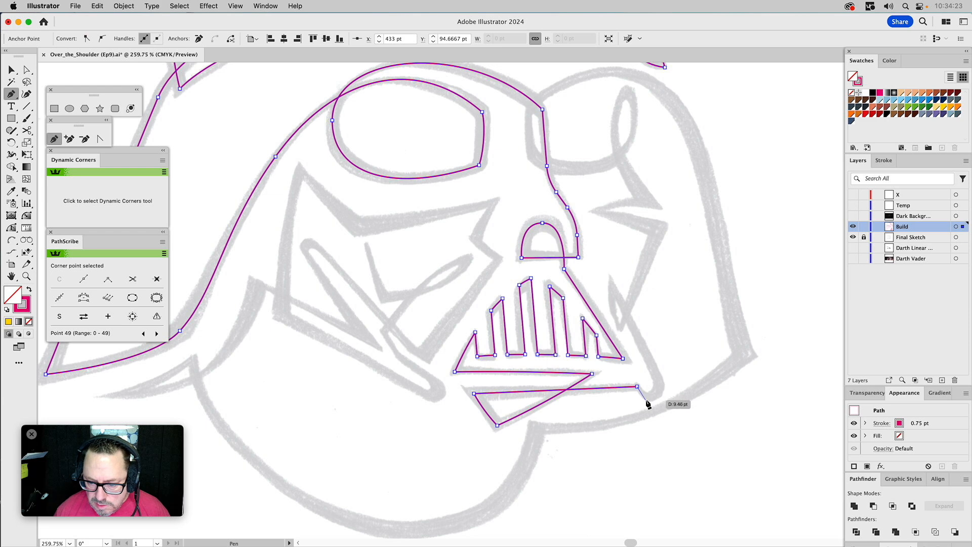
left_click(646, 400)
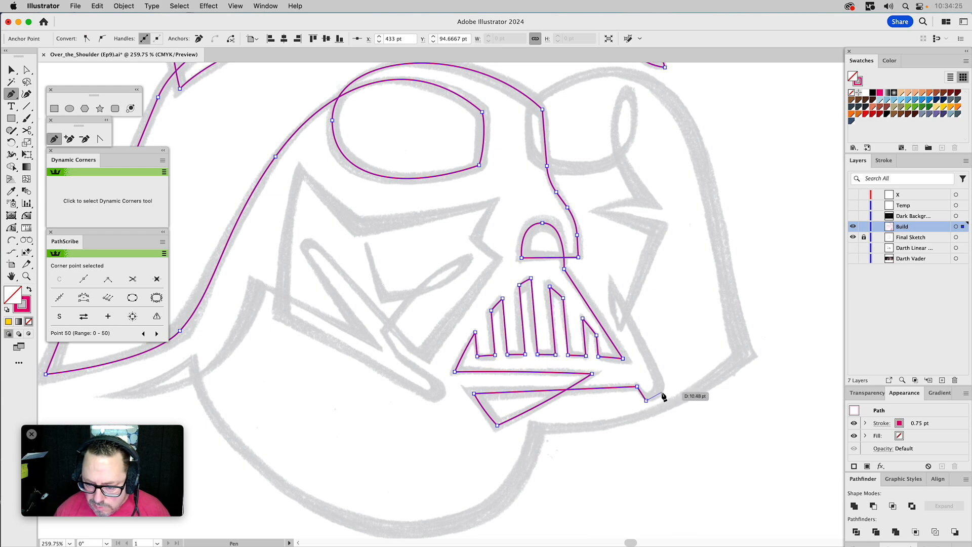
left_click(663, 392)
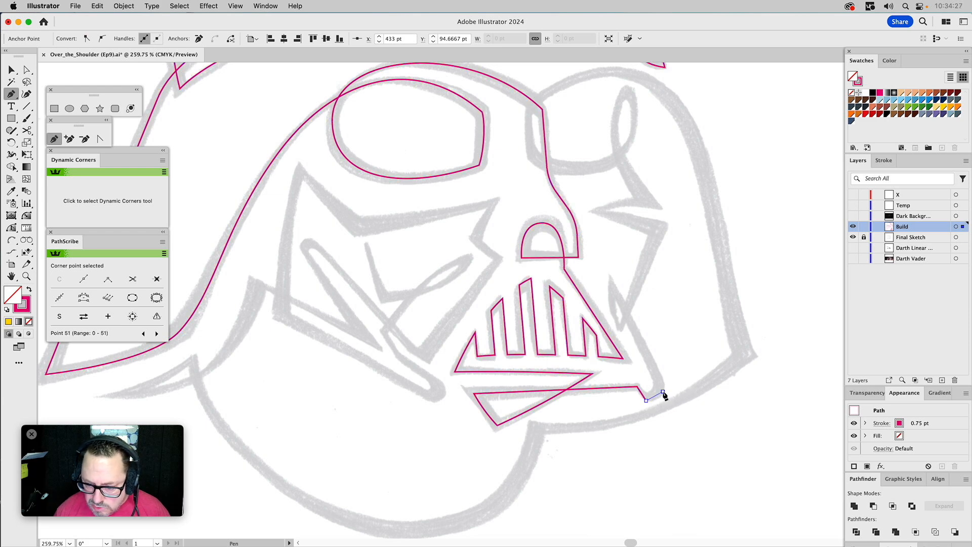
left_click(611, 282)
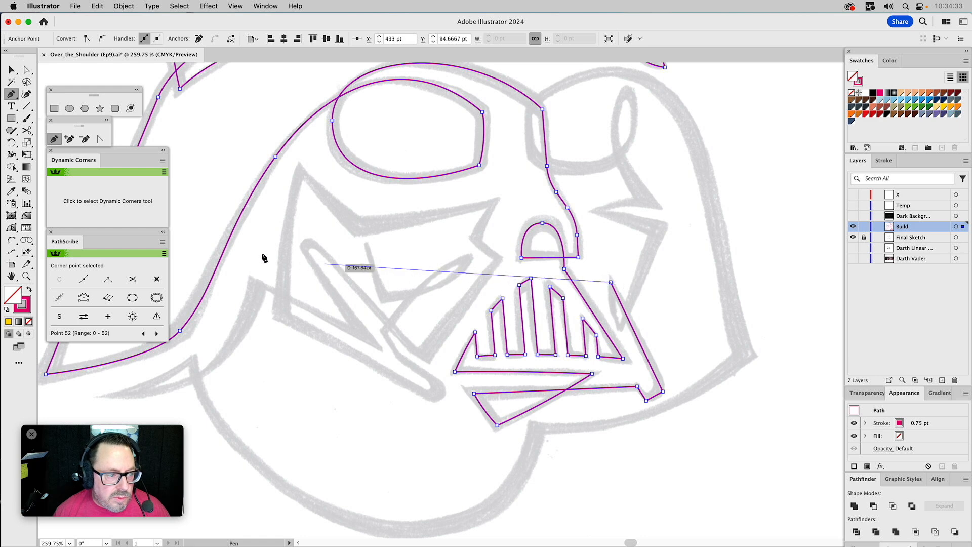
- Trace the right cheek with Arc by Points from the tube's upper point through the outer corner and inner notch to the lower brow corner
left_click(14, 242)
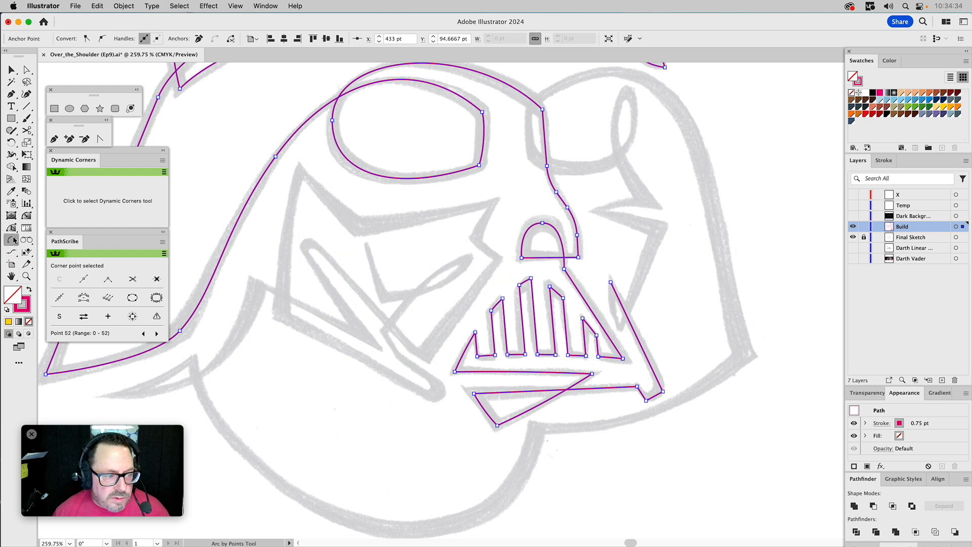
left_click(611, 283)
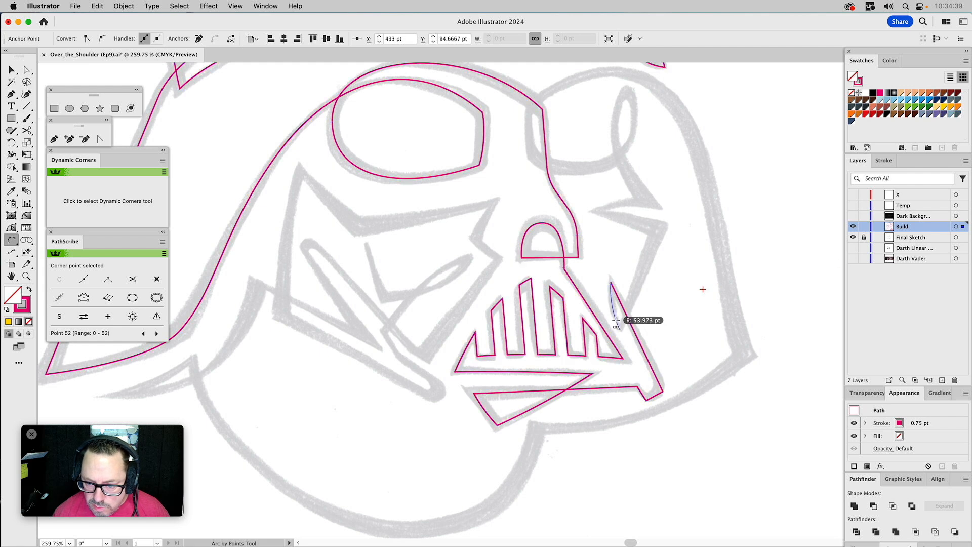
left_click(620, 326)
left_click(619, 330)
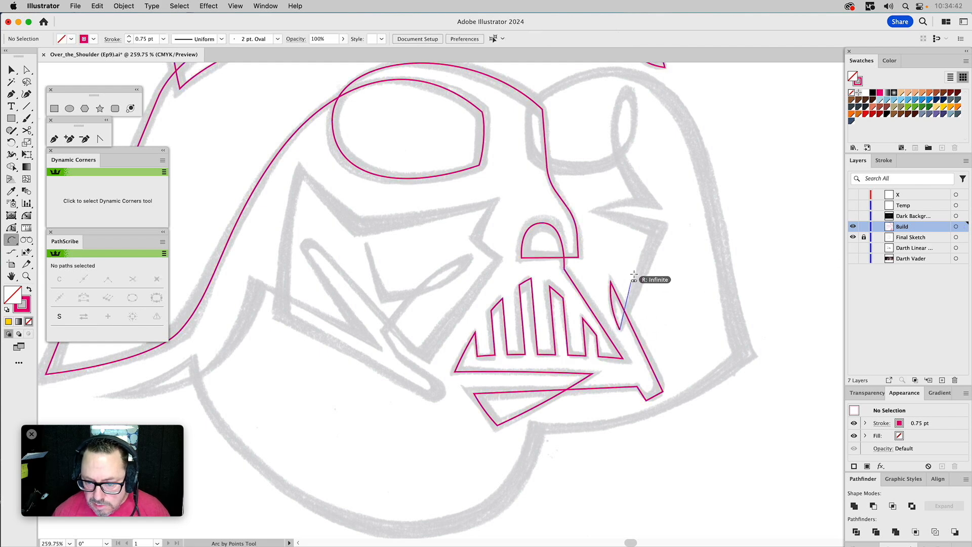
left_click(660, 227)
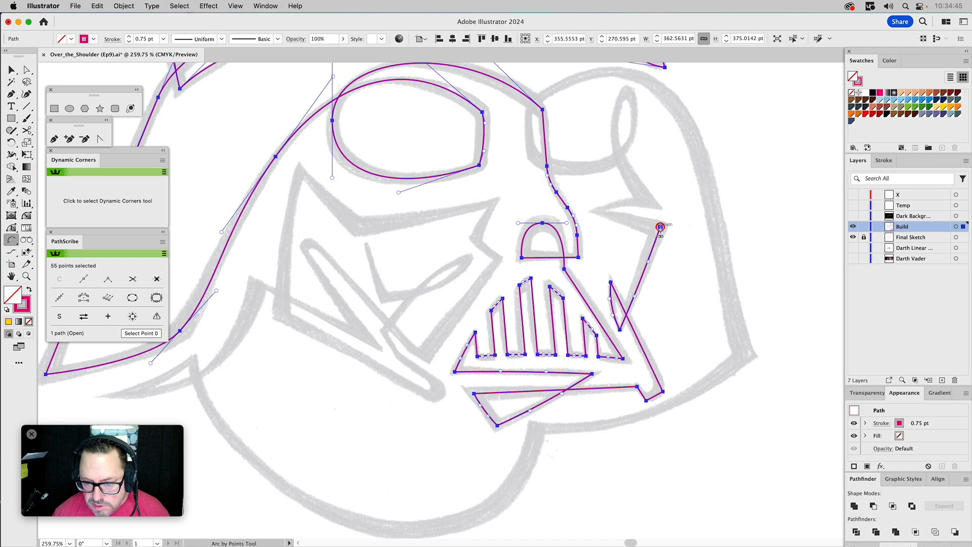
left_click(596, 213)
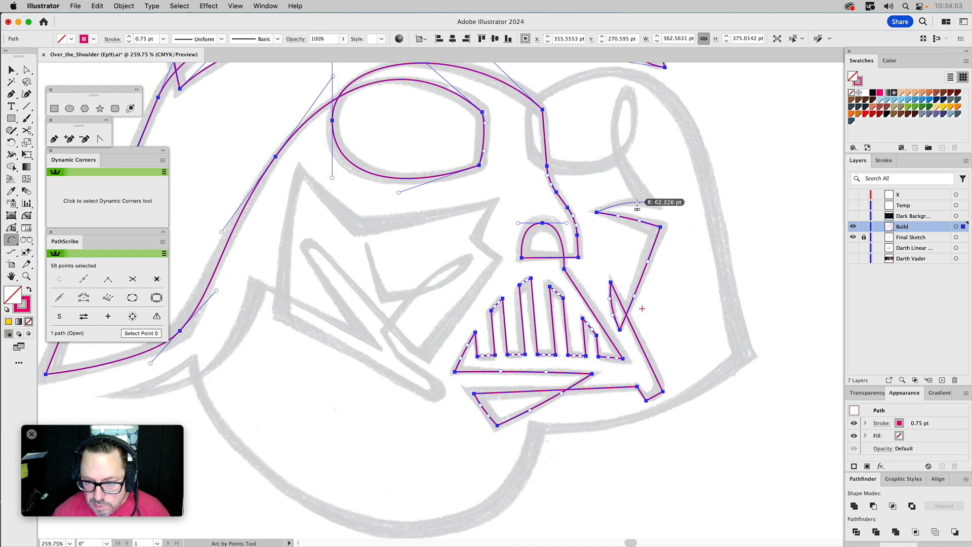
left_click(648, 202)
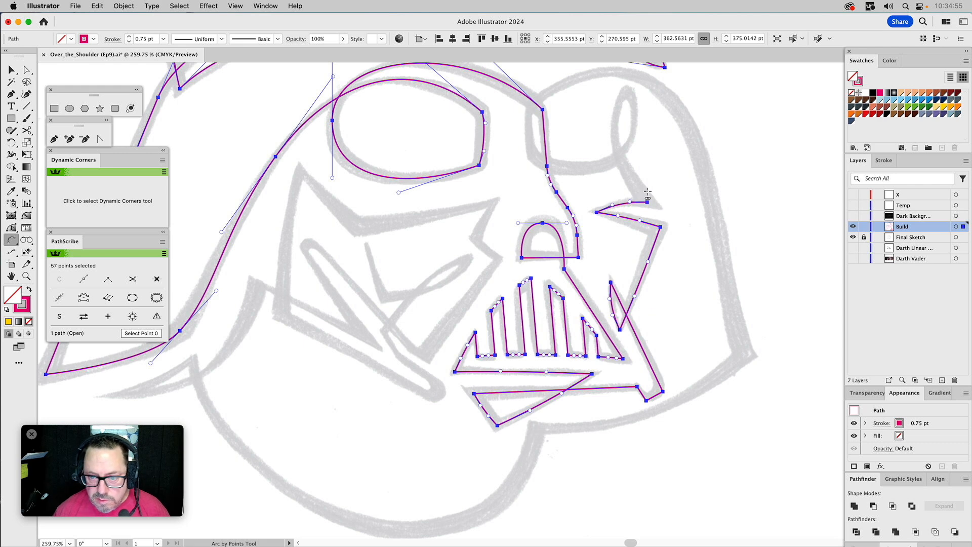
- Continue the path with the Pen from the lower brow corner around the narrow loop and across the right eye to its upper inner corner
left_click(55, 139)
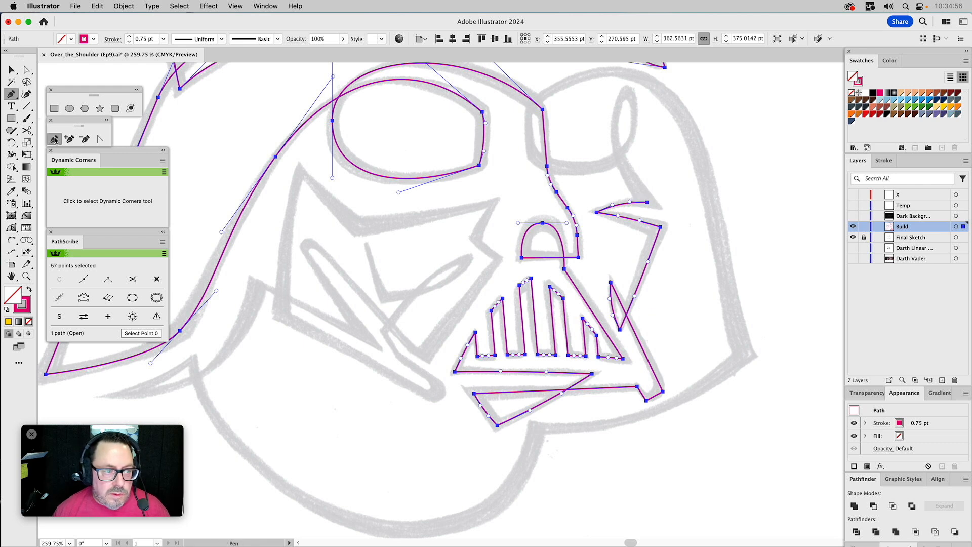
left_click(646, 202)
left_click_drag(615, 120, 631, 143)
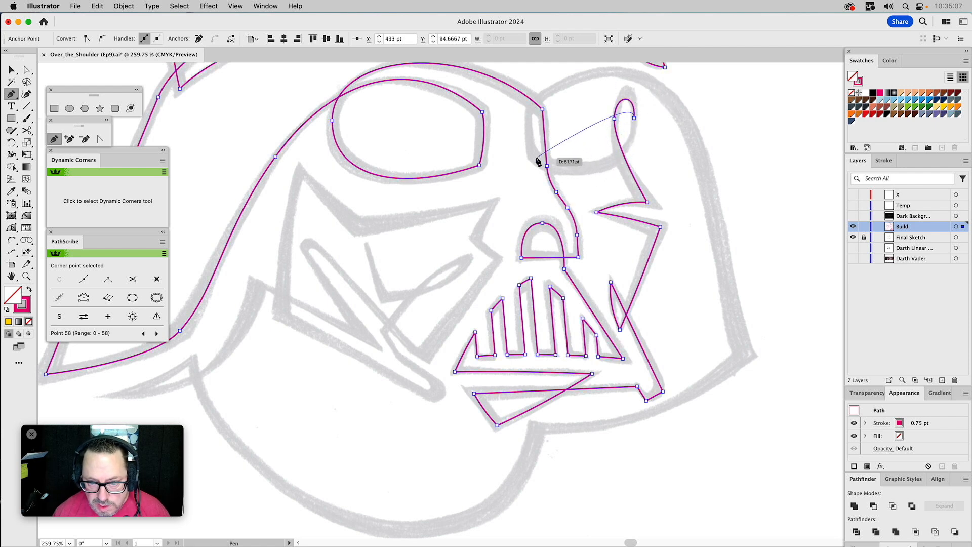
left_click(533, 157)
scroll(537, 147, "up", 5)
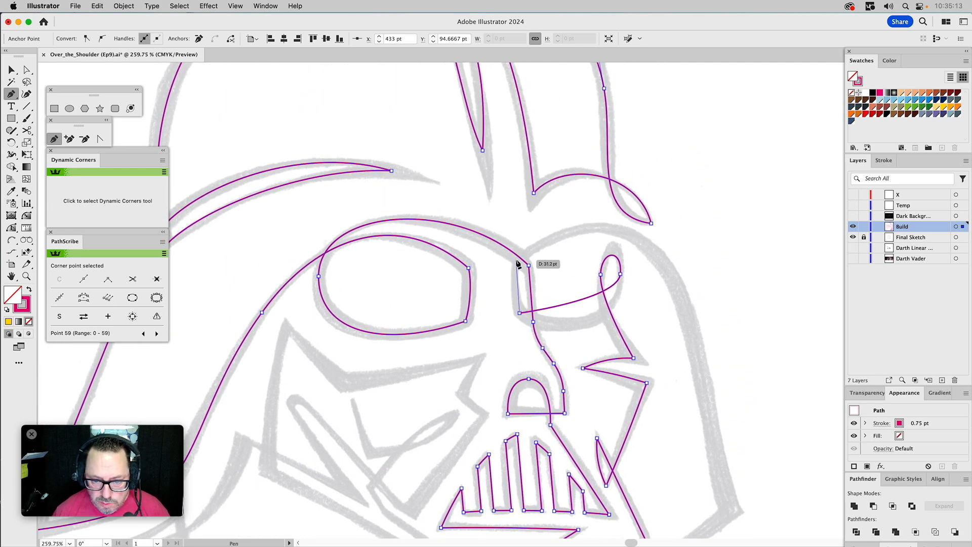
left_click(517, 260)
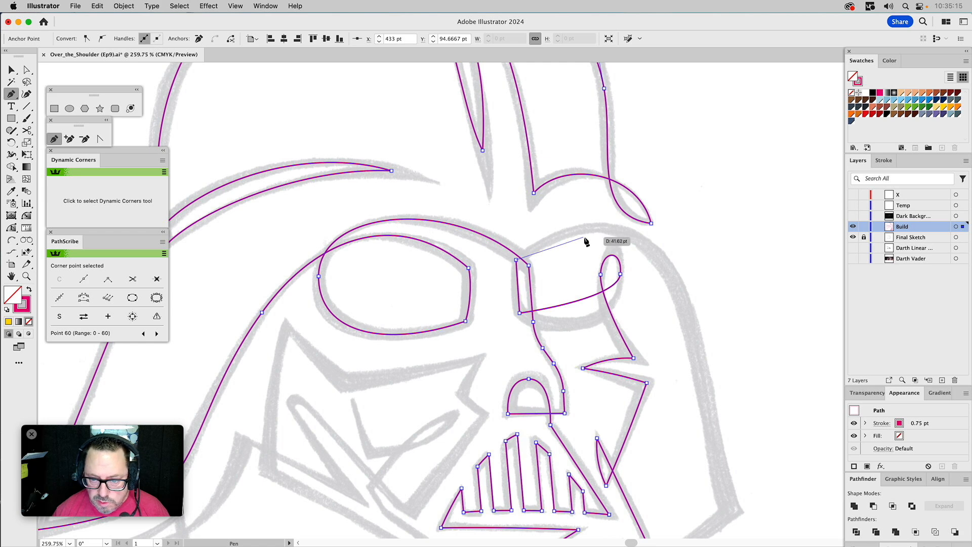
- Extend the path with Pen curves over the right brow and down the helmet's right side to its outer lower corner
left_click_drag(601, 227, 649, 230)
key("space")
left_click_drag(706, 292, 648, 187)
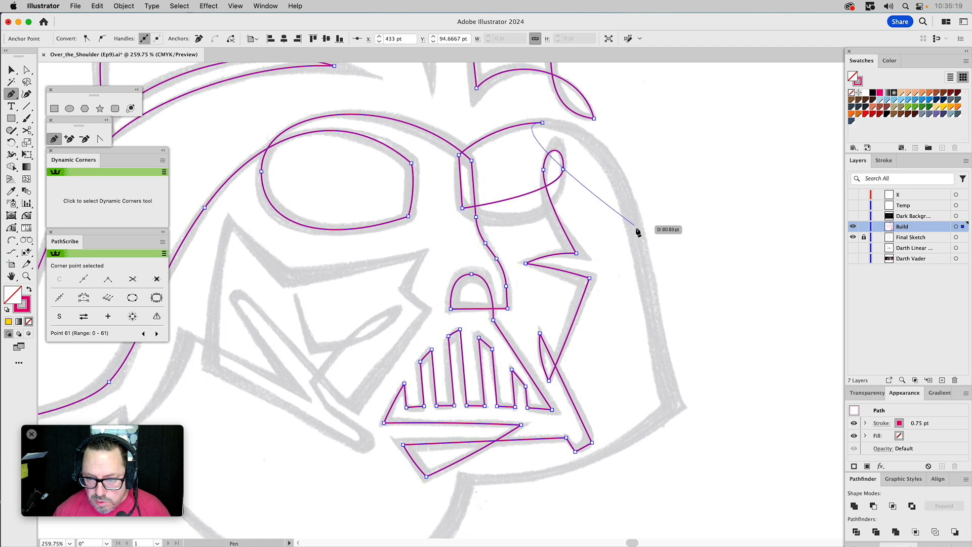
left_click_drag(635, 230, 650, 301)
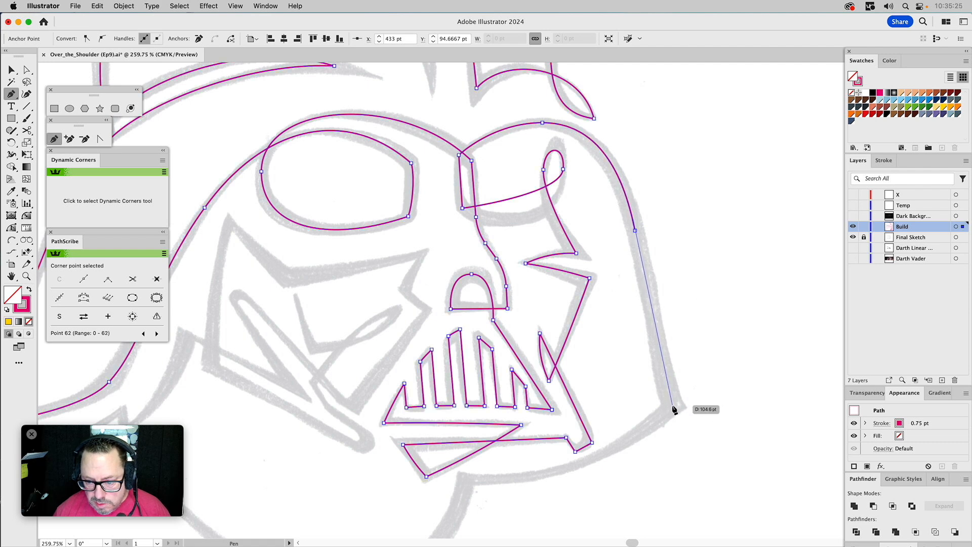
left_click(673, 407)
- Draw an Arc by Points along the helmet's lower right edge from the outer corner to the neck junction
left_click_drag(671, 420, 753, 292)
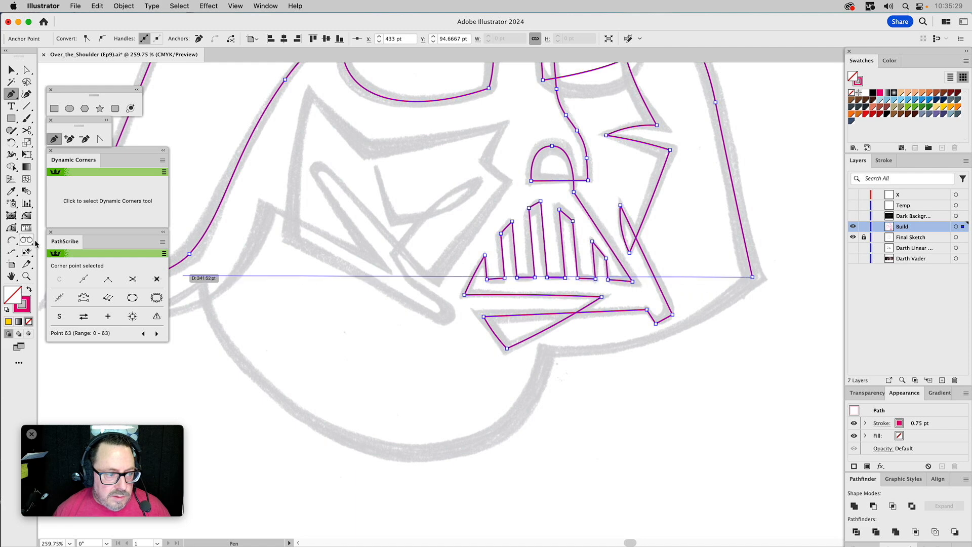
left_click(12, 241)
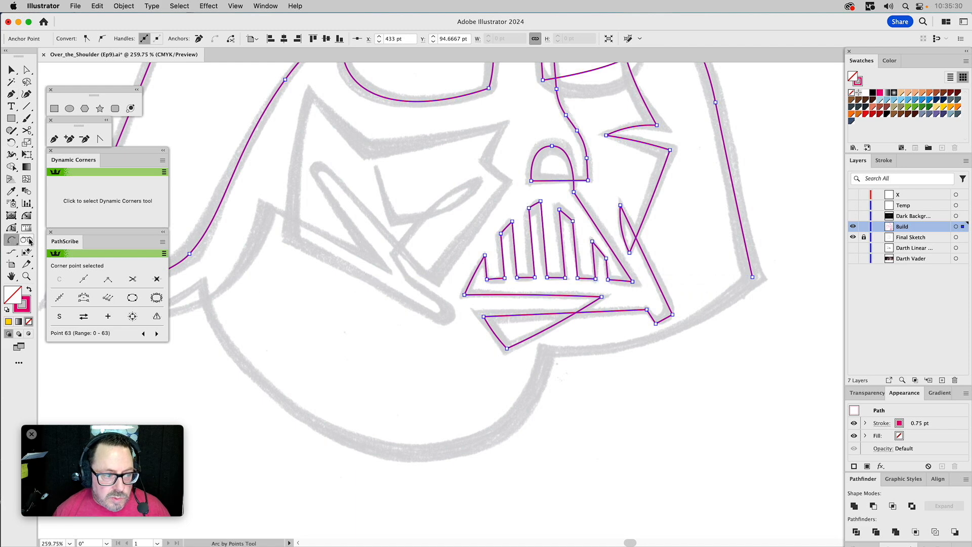
left_click(752, 278)
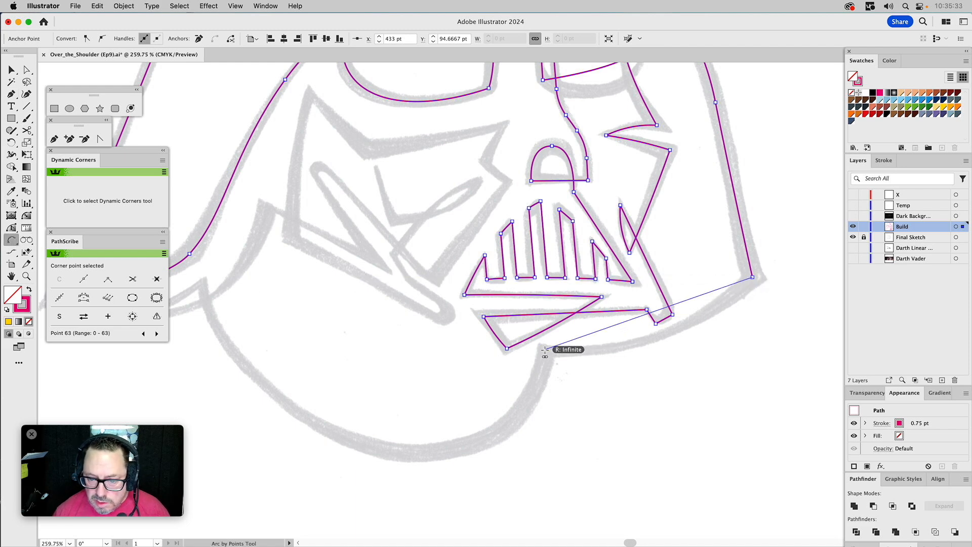
left_click(609, 349)
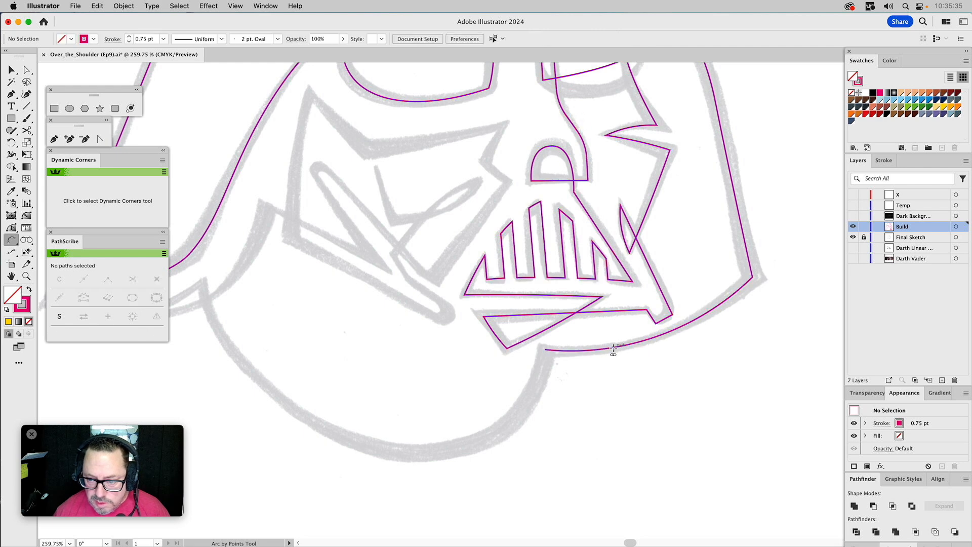
- Continue the path with the Pen from the neck junction around the rounded bottom curve up to its left corner
left_click_drag(563, 338, 673, 368)
key("p")
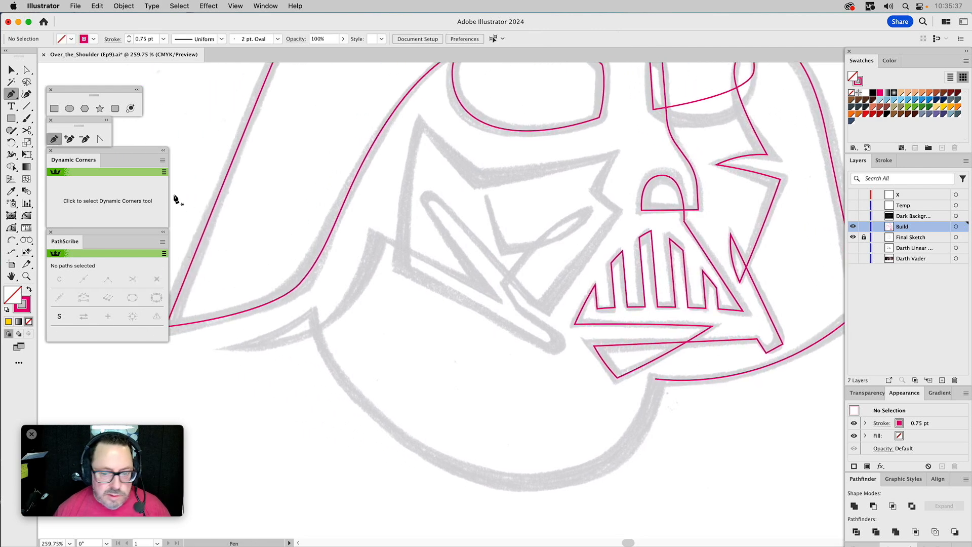
left_click(657, 379)
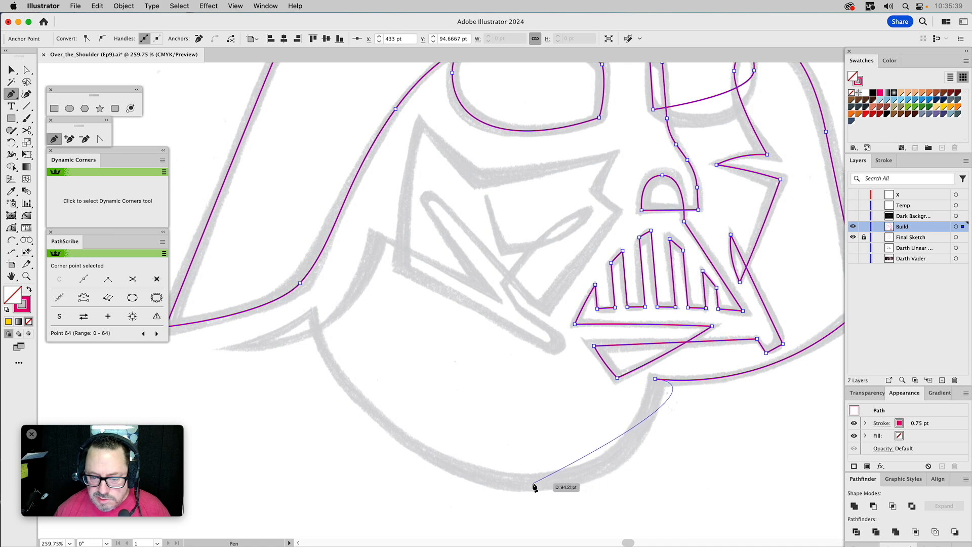
left_click_drag(527, 484, 447, 487)
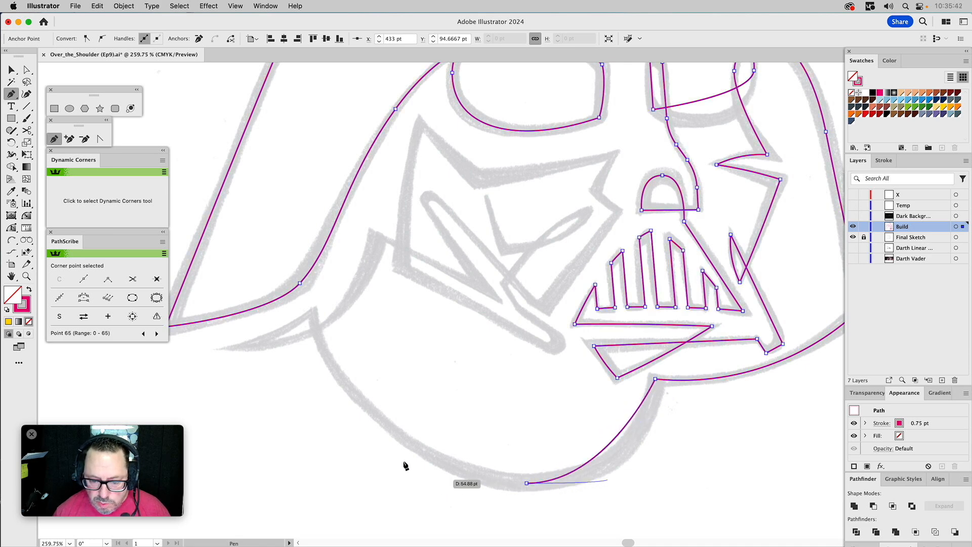
left_click(313, 312)
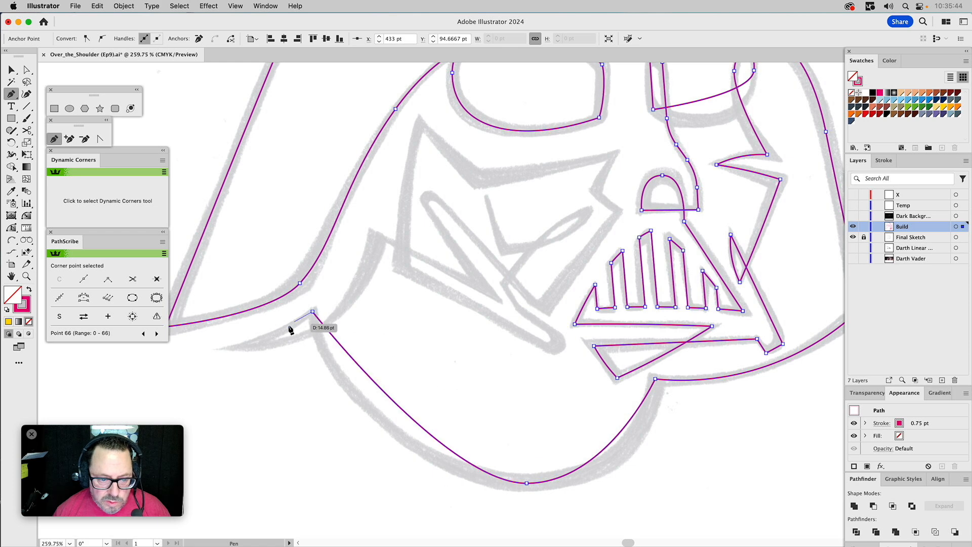
- Extend the path to the lower left flare's pointed tip, up to the inner peak, and across to the left cheek's inner lower corner
left_click(238, 349)
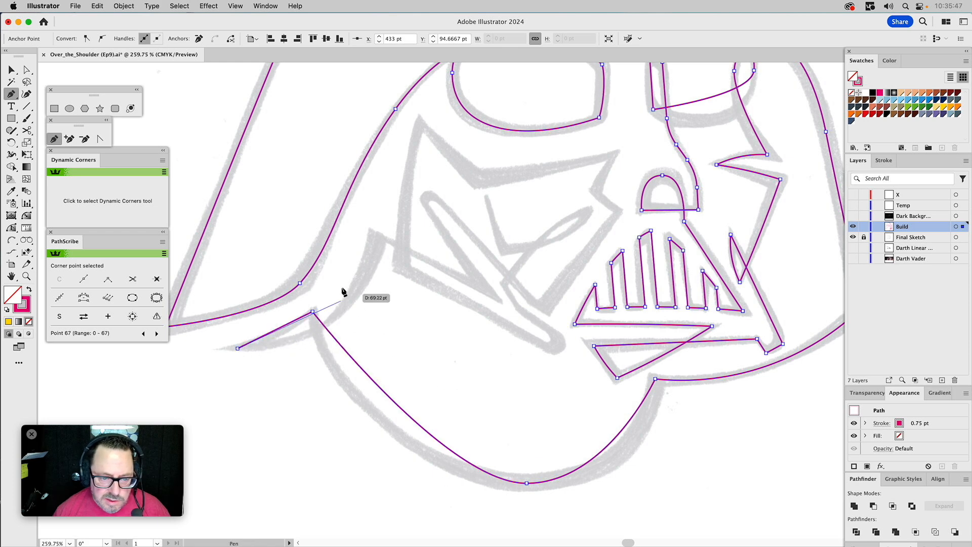
left_click(378, 237)
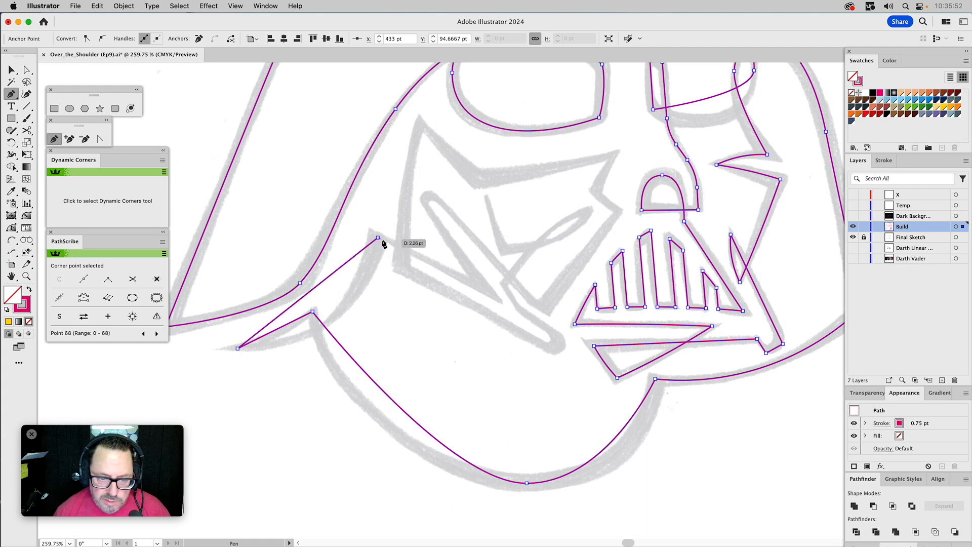
left_click(484, 289)
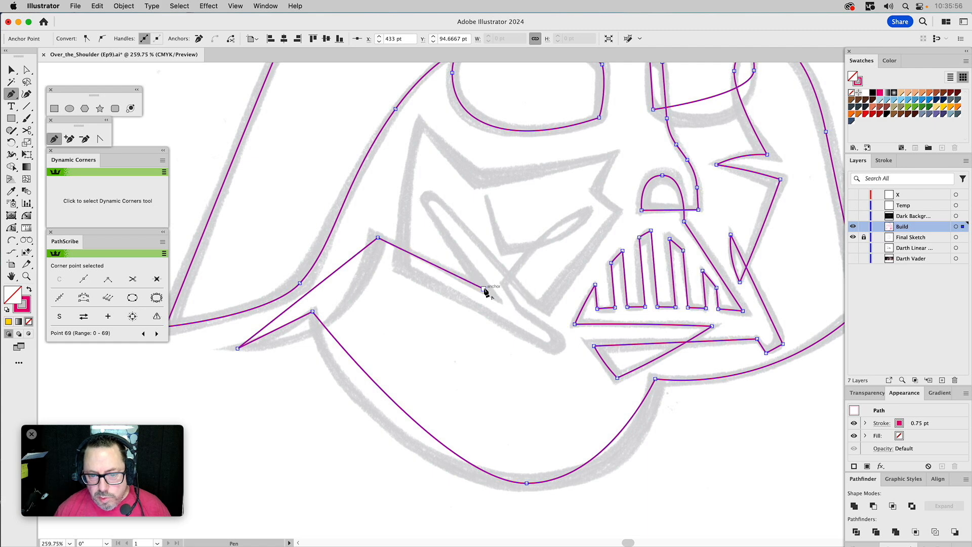
- Trace the left tube's upper end and long edge with straight Pen segments, continuing up to the left cheek's corner beside the nose
left_click(423, 201)
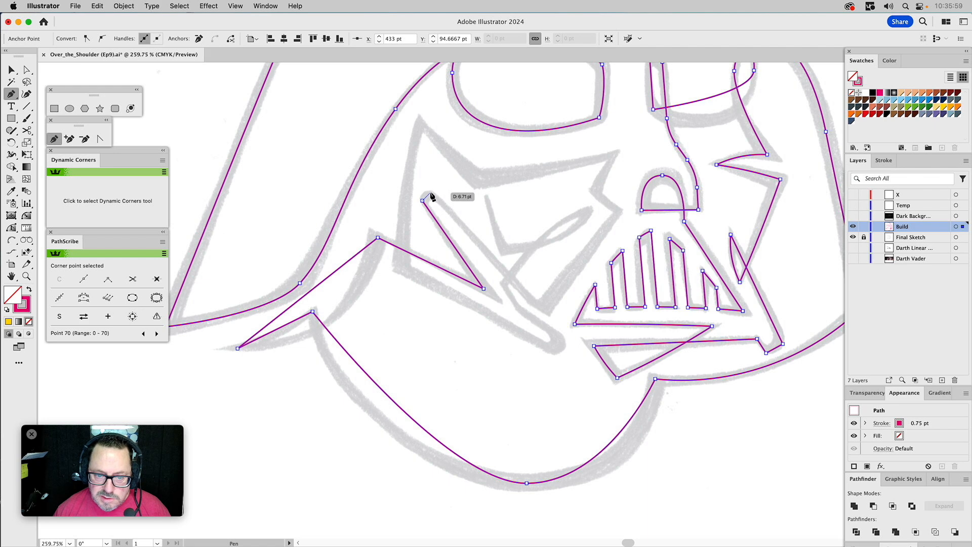
left_click(431, 193)
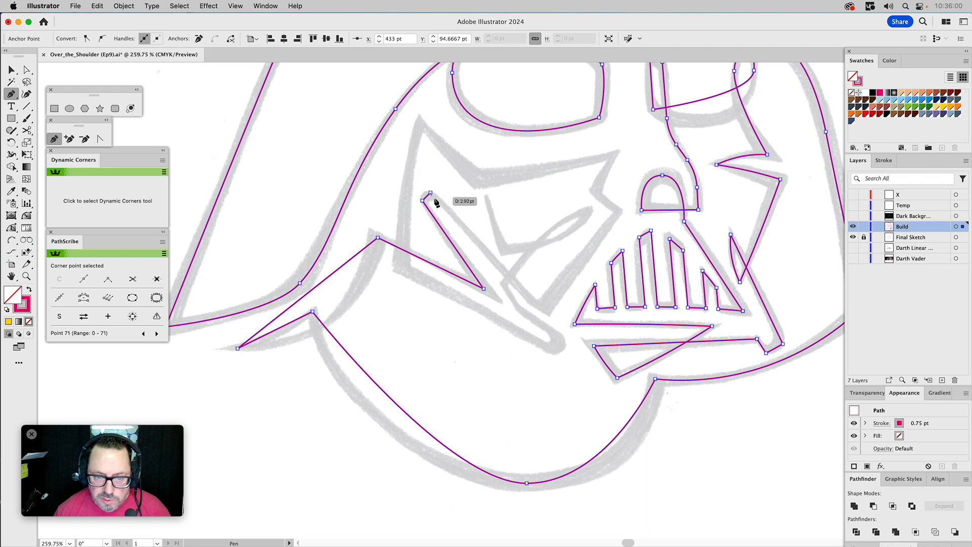
left_click(542, 311)
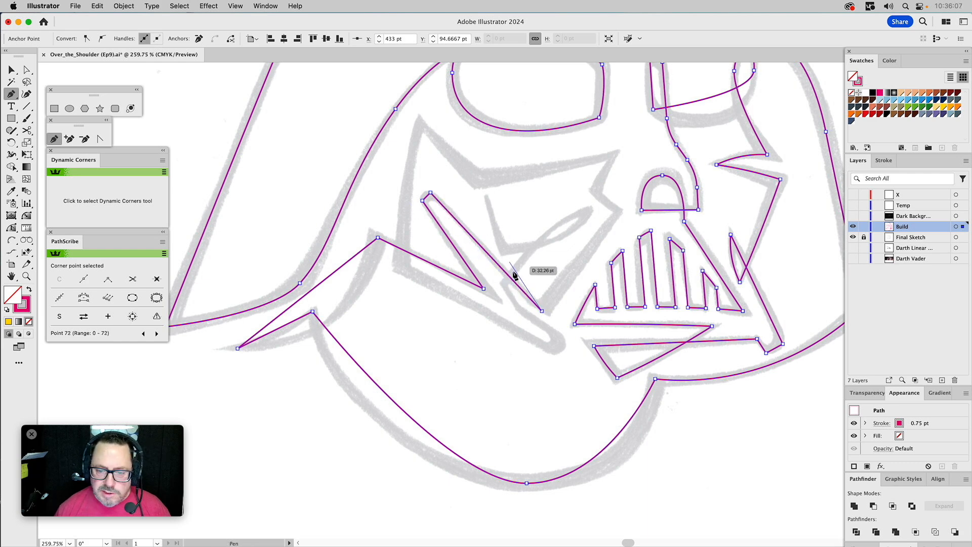
left_click(619, 211)
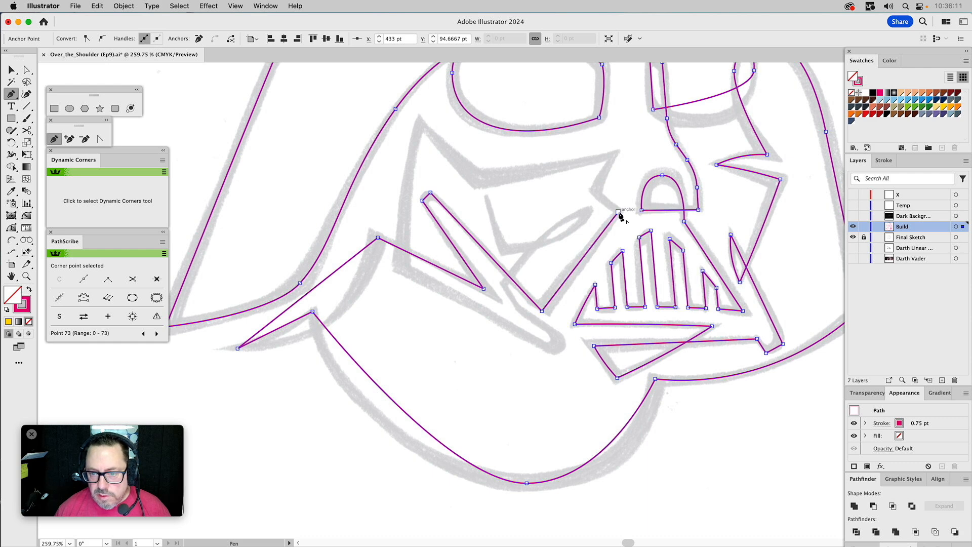
- Continue with Arc by Points from the left cheek's corner beside the nose through the notch to its upper right tip
left_click(11, 241)
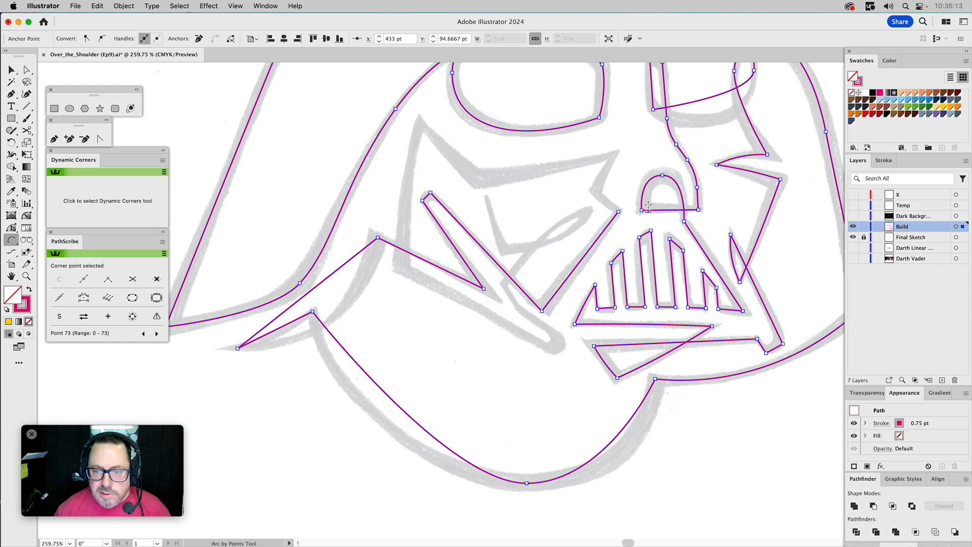
left_click(617, 212)
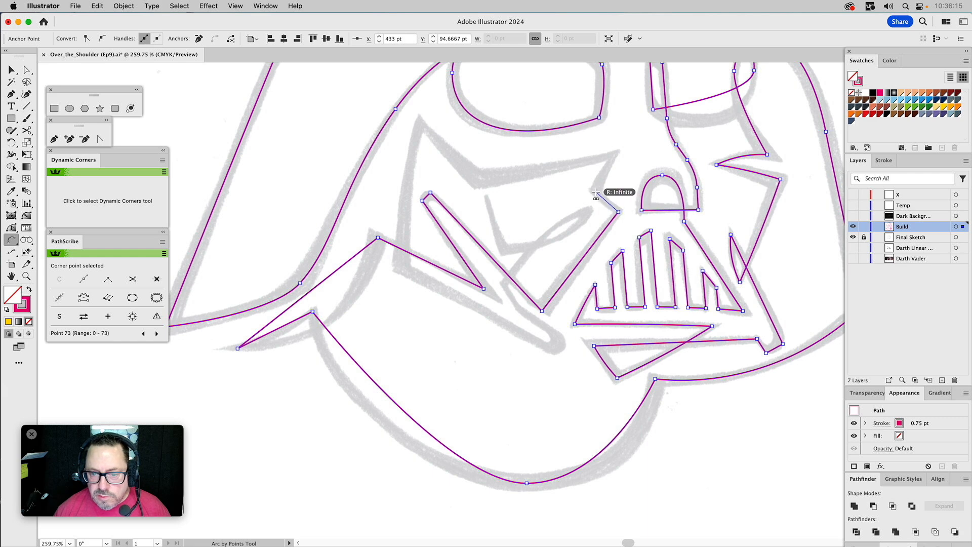
left_click(14, 244)
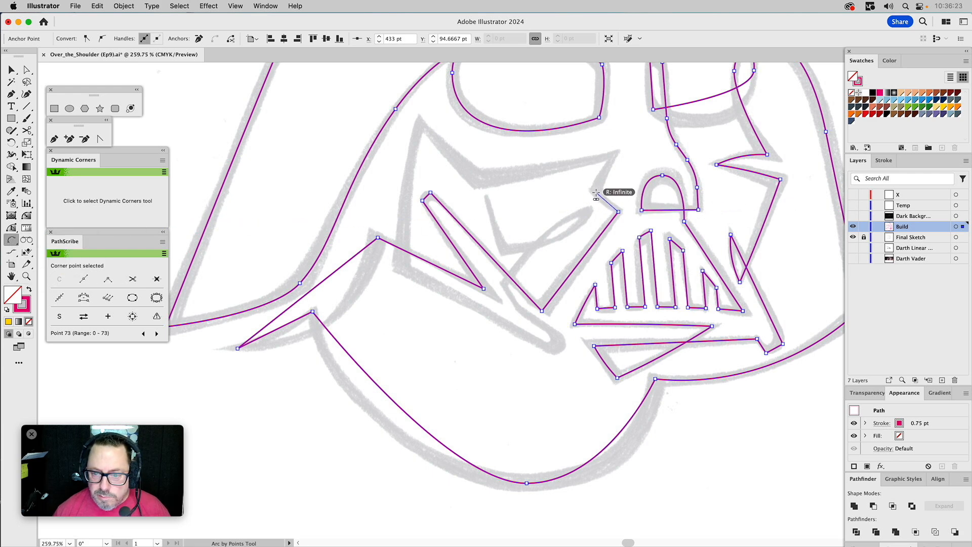
key("Escape")
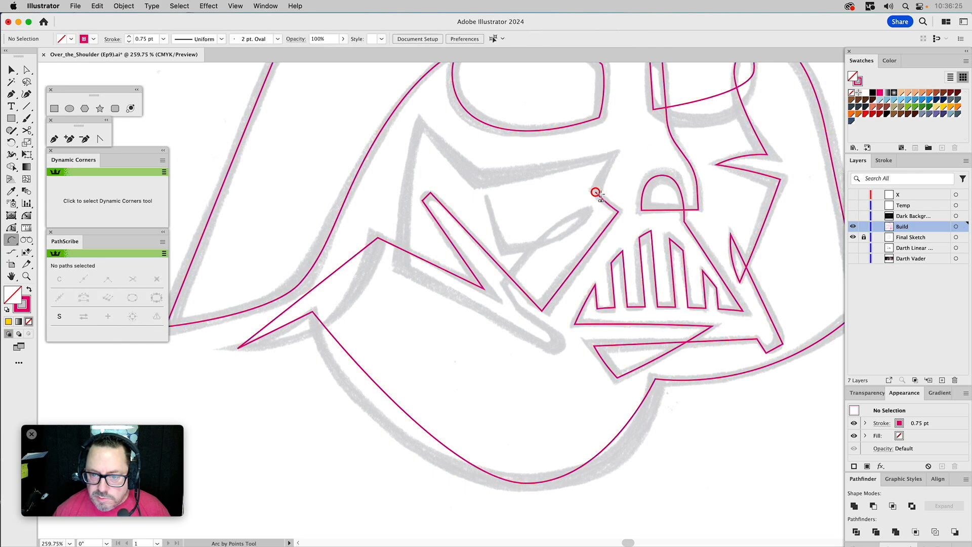
left_click(596, 193)
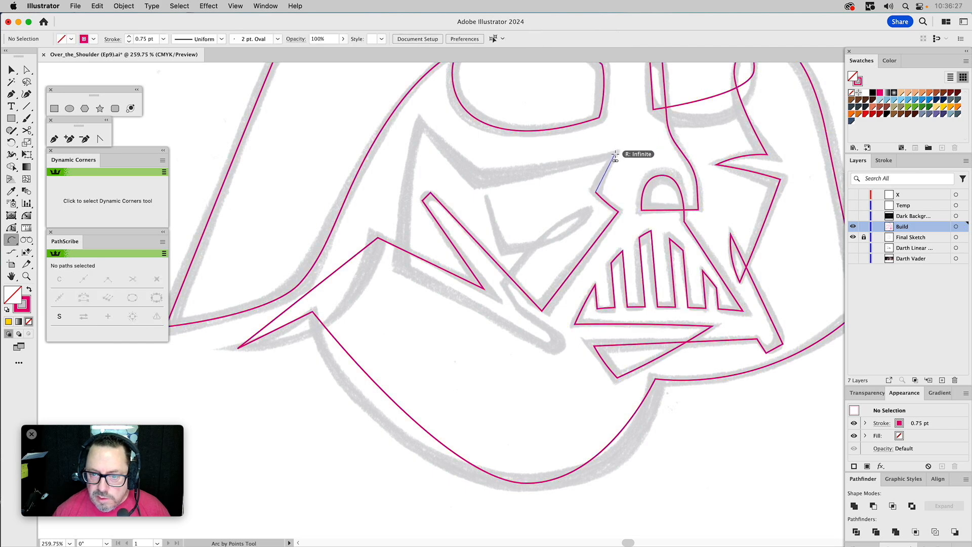
left_click(615, 153)
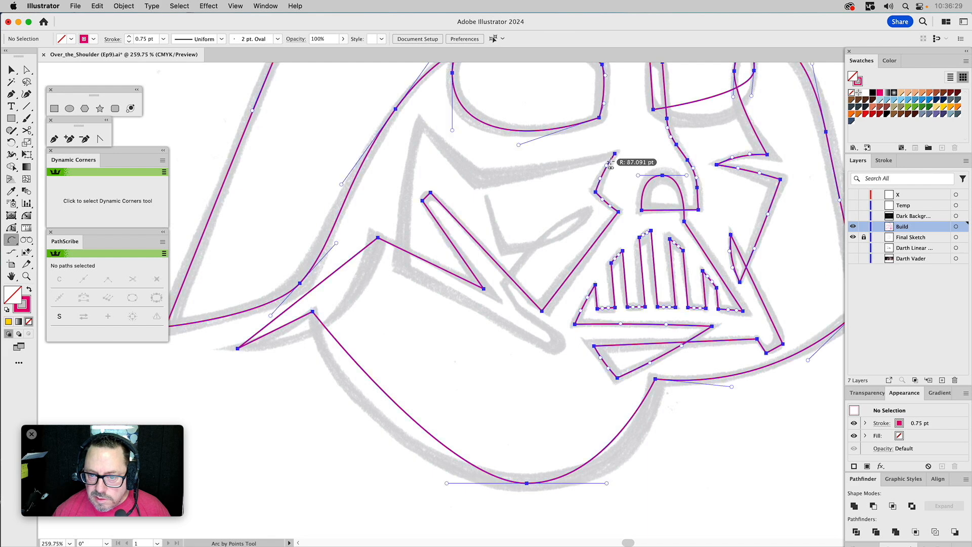
- Trace the left cheek's upper edge with Arc by Points through the middle dip and upper left peak down to its lower left corner
left_click(481, 180)
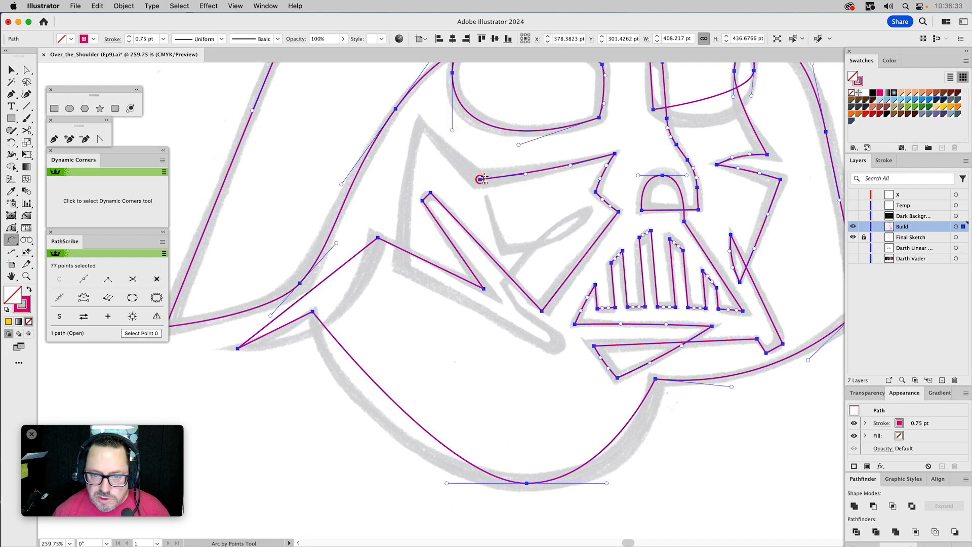
left_click(421, 123)
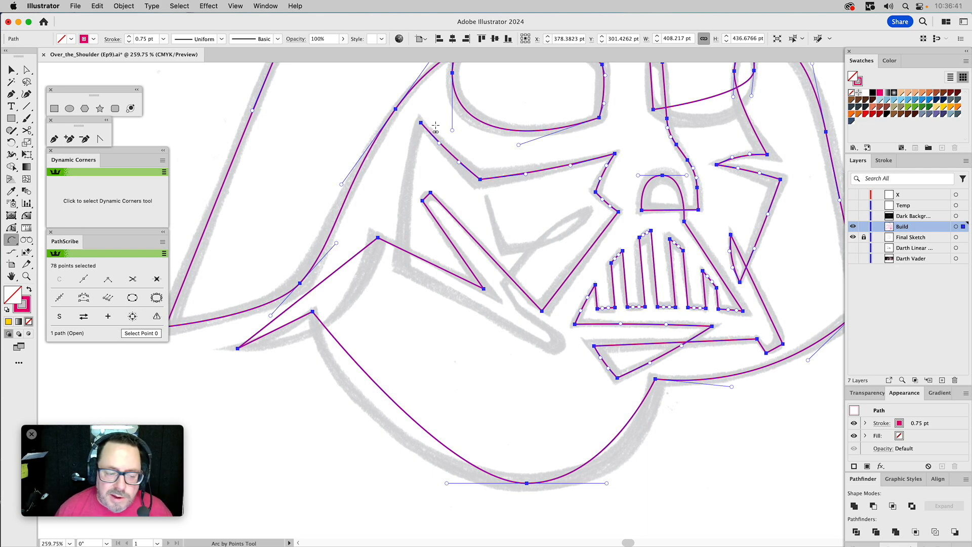
left_click(401, 269)
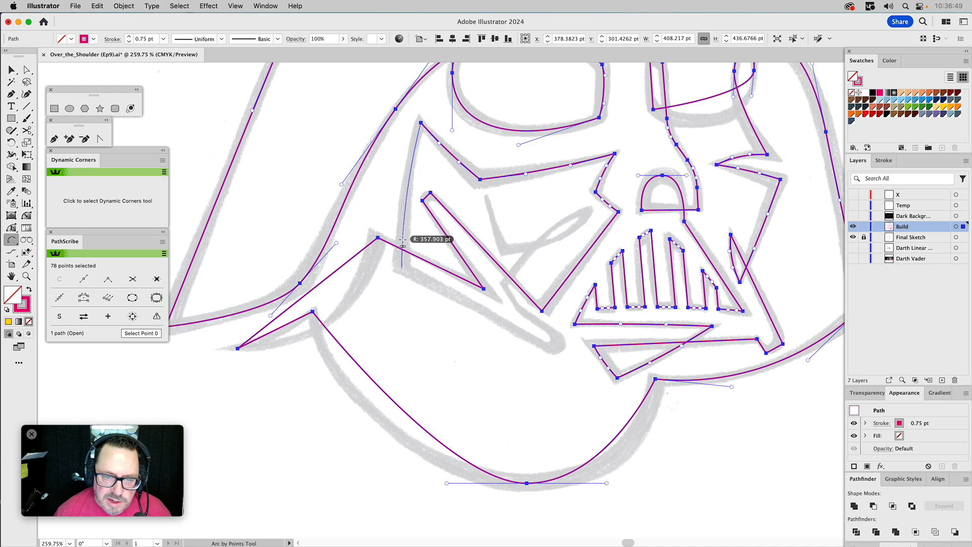
left_click(403, 245)
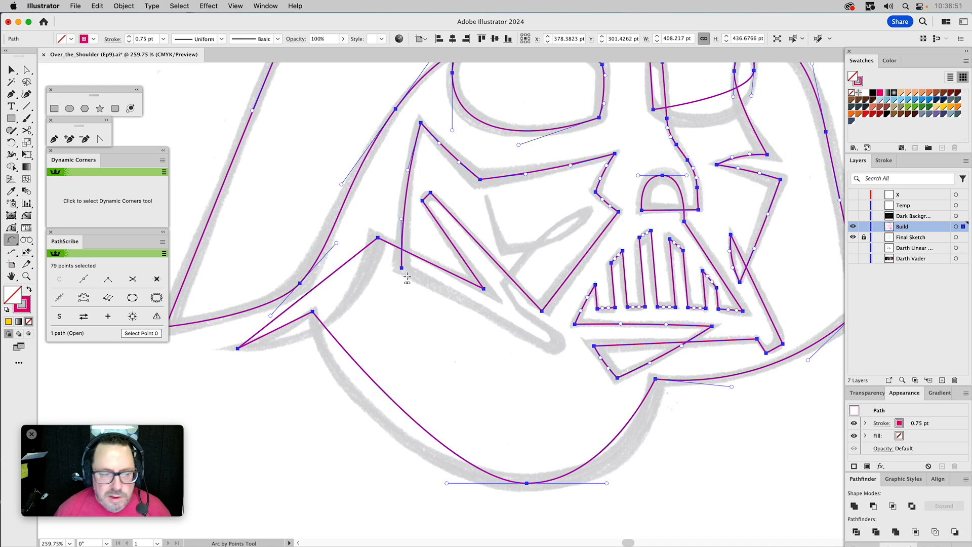
- Continue the path with the Pen from the left cheek's lower left corner along the bottom edge and around the left tube's lower tip
left_click(55, 140)
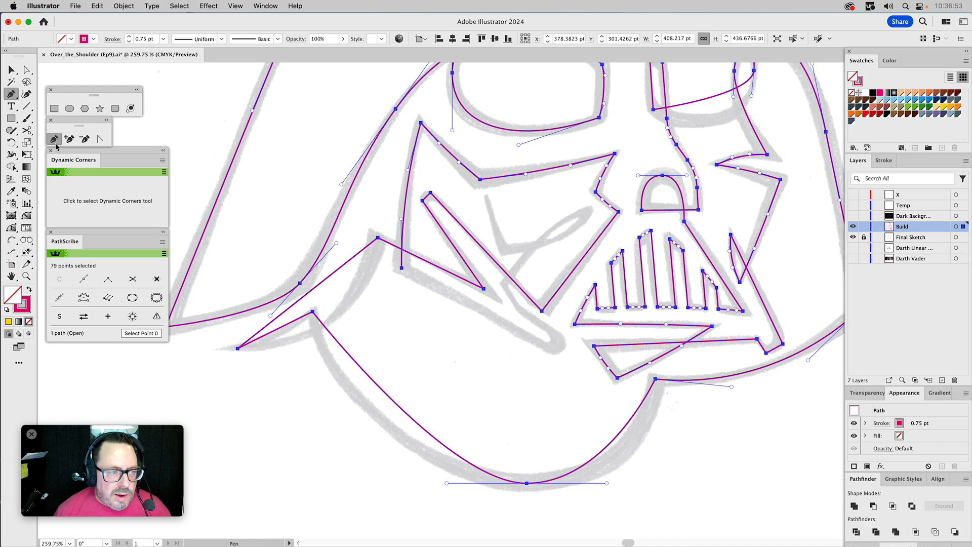
left_click(402, 270)
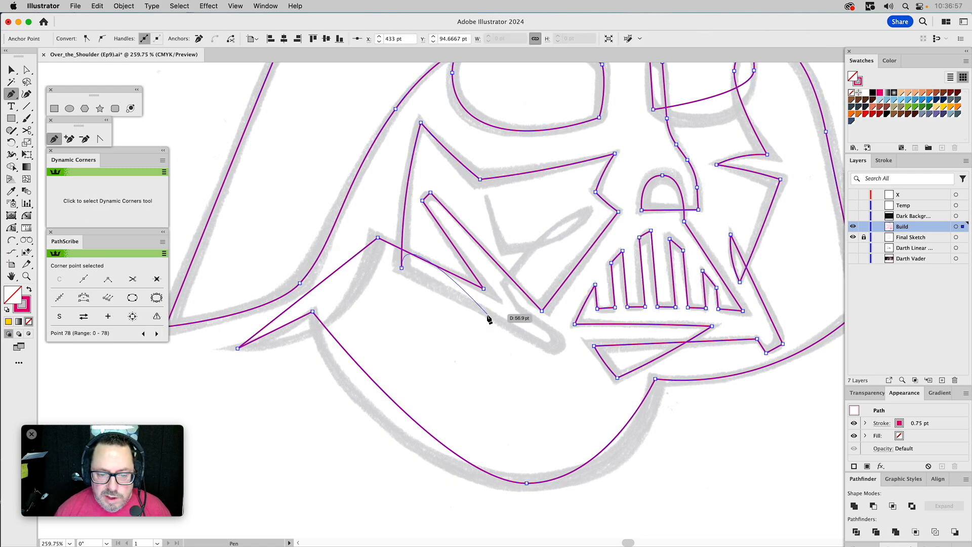
left_click(552, 351)
left_click_drag(556, 350, 563, 342)
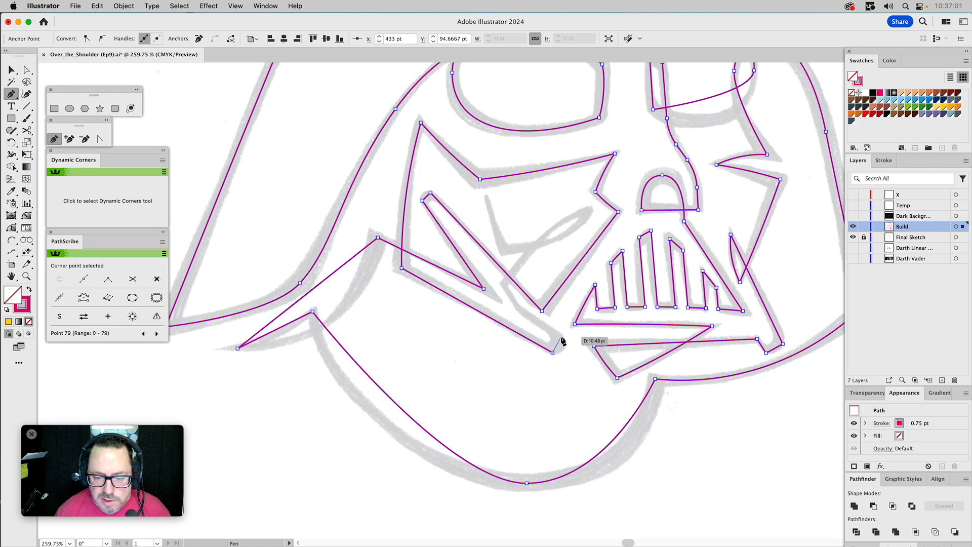
left_click(562, 335)
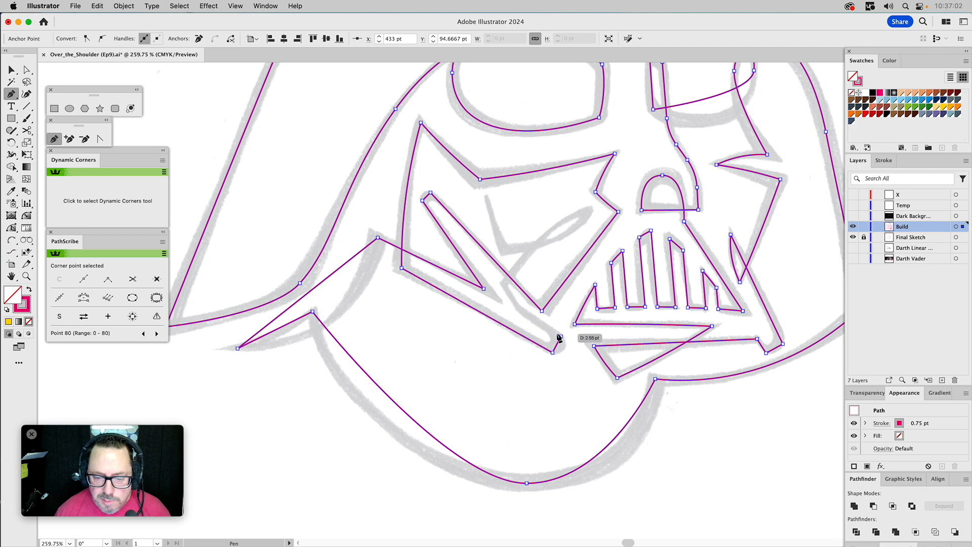
- Continue the path with the Pen from the left tube's lower tip up into the left cheek and around the small curved loop
left_click(520, 311)
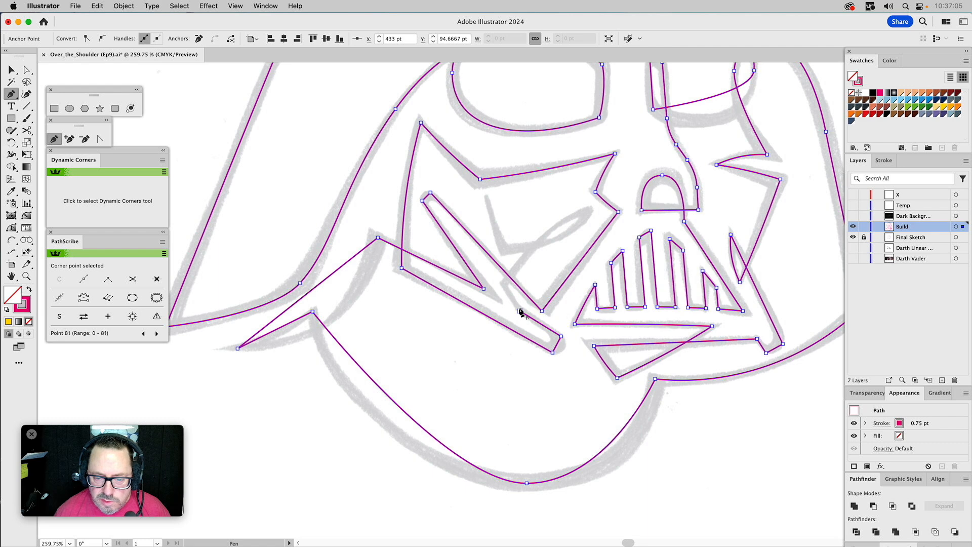
left_click(504, 285)
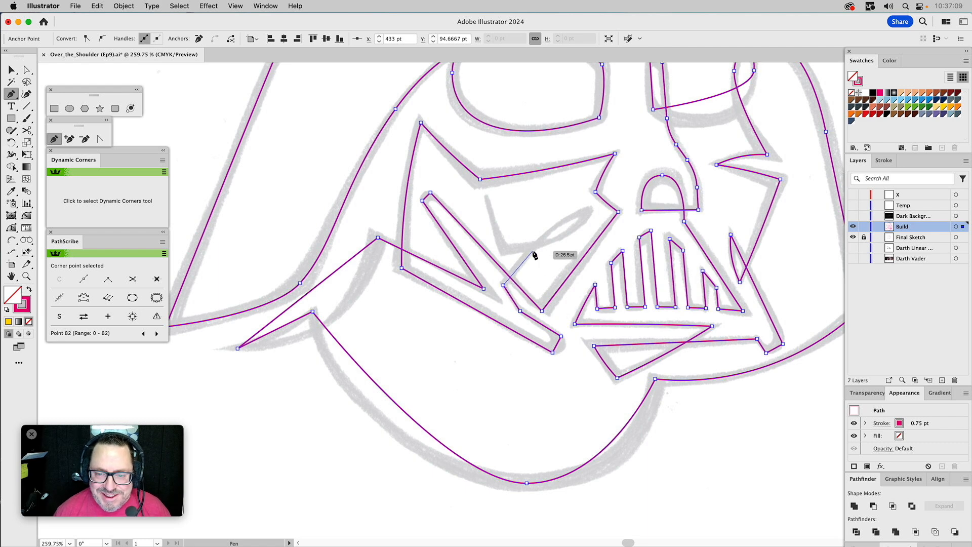
left_click(555, 228)
left_click_drag(573, 209, 578, 210)
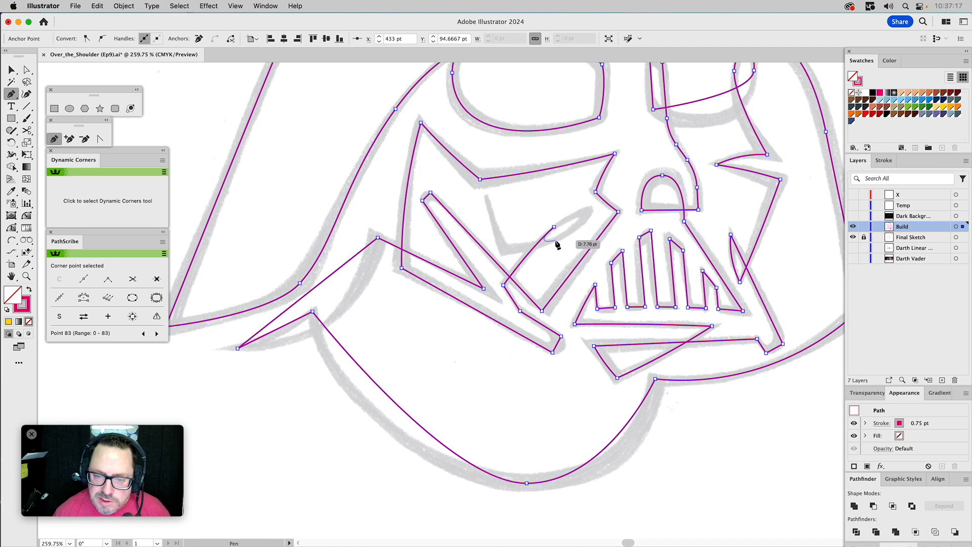
left_click_drag(560, 239, 534, 251)
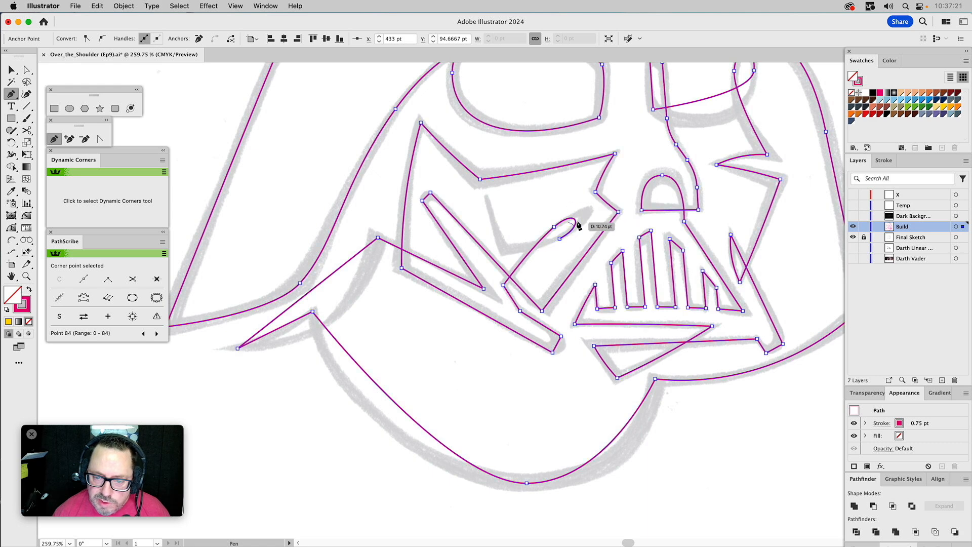
- Finish the path with the left cheek's angled mark, ending at its upper tip, and deselect the path
left_click(504, 250)
left_click(487, 198)
left_click(531, 199, "super")
- Bend the right eye's inner side and lower edge into curves that follow the sketch, using PathScribe and the Anchor Point tool
left_click_drag(624, 192, 503, 333)
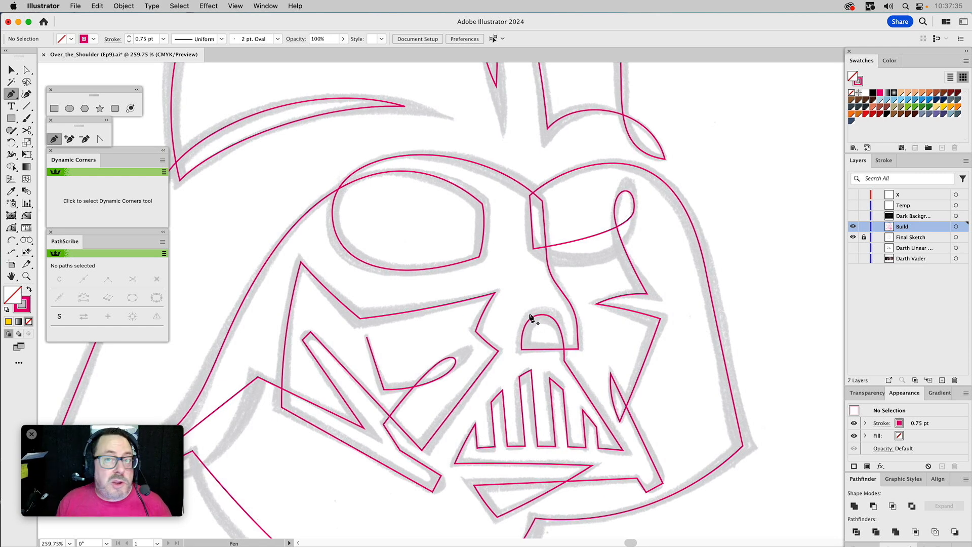
left_click(27, 277)
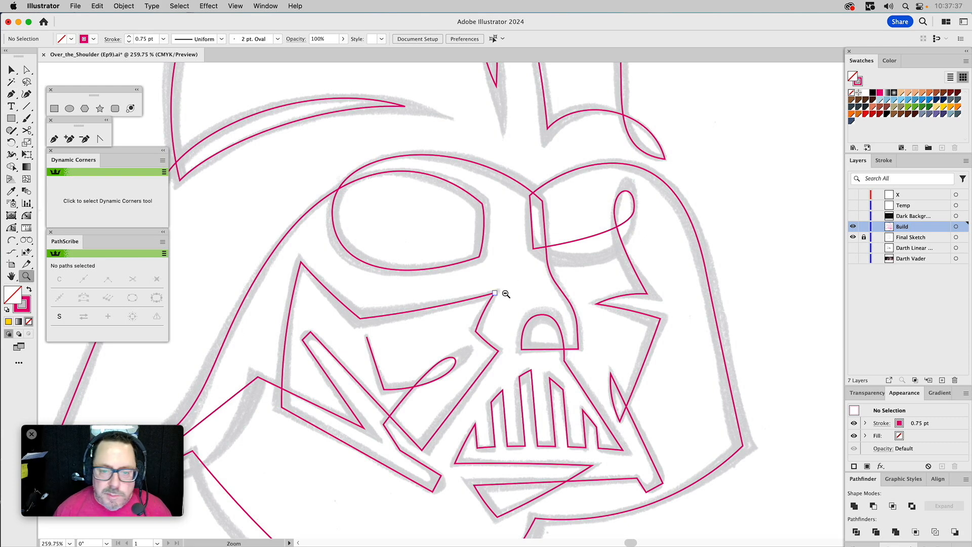
left_click(528, 288, "alt")
left_click(528, 289, "alt")
left_click(527, 299, "alt")
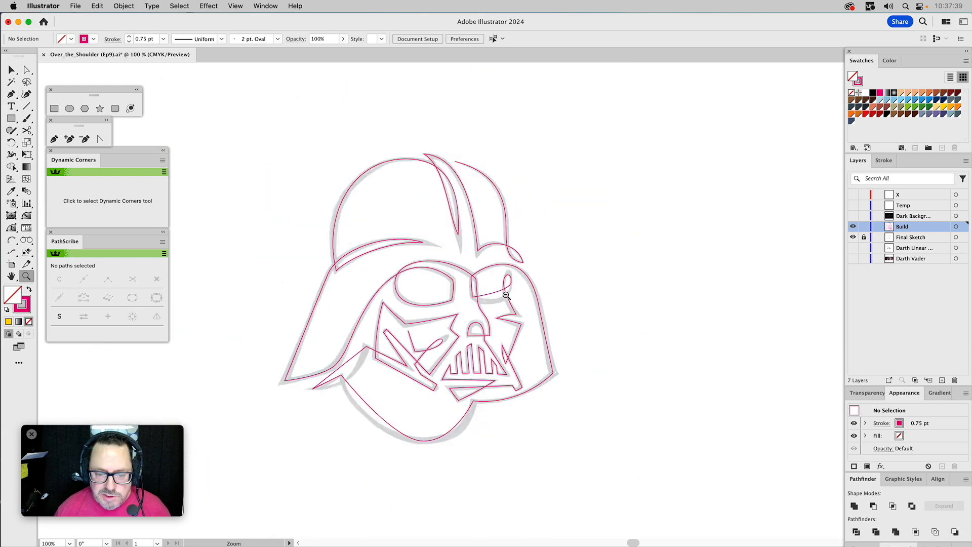
left_click_drag(430, 238, 574, 383)
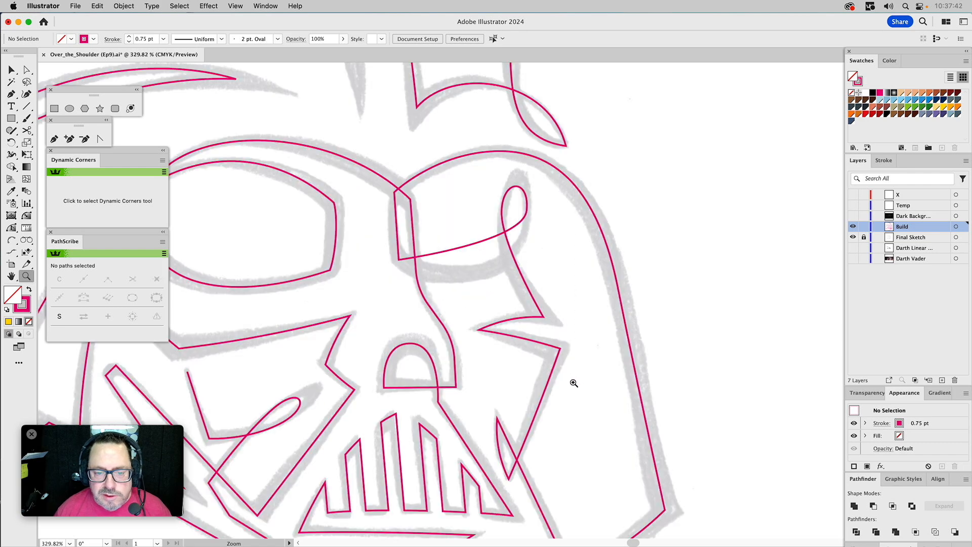
left_click(11, 227)
left_click(396, 231)
key("super+a")
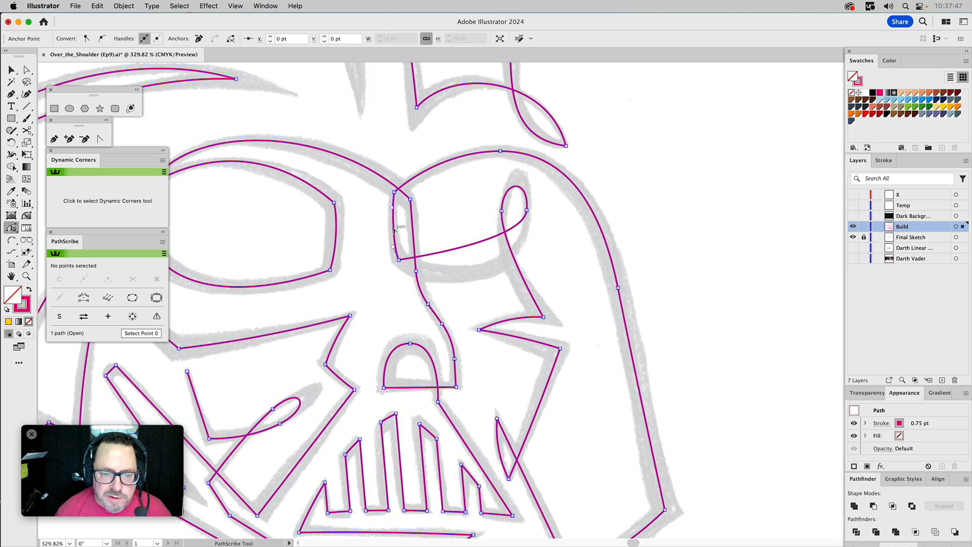
key("a")
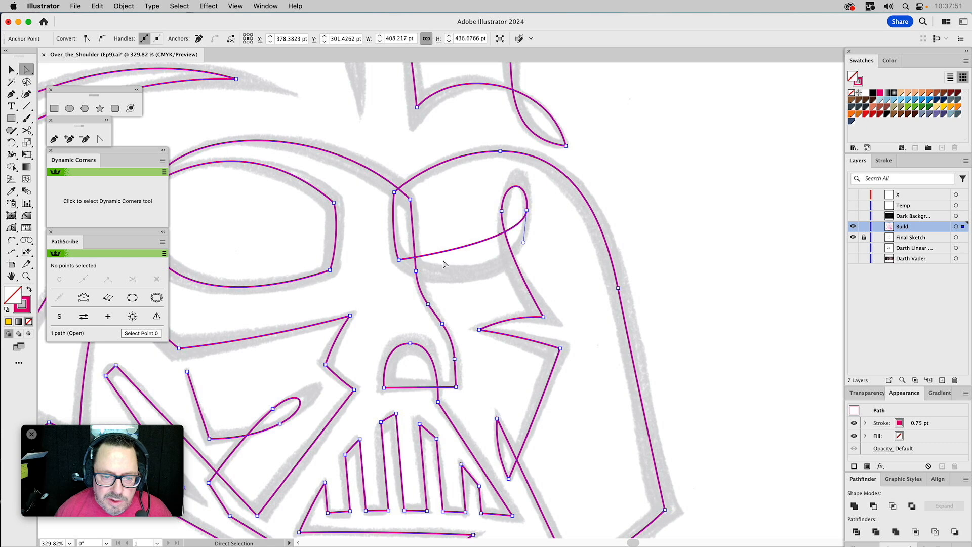
left_click(98, 141)
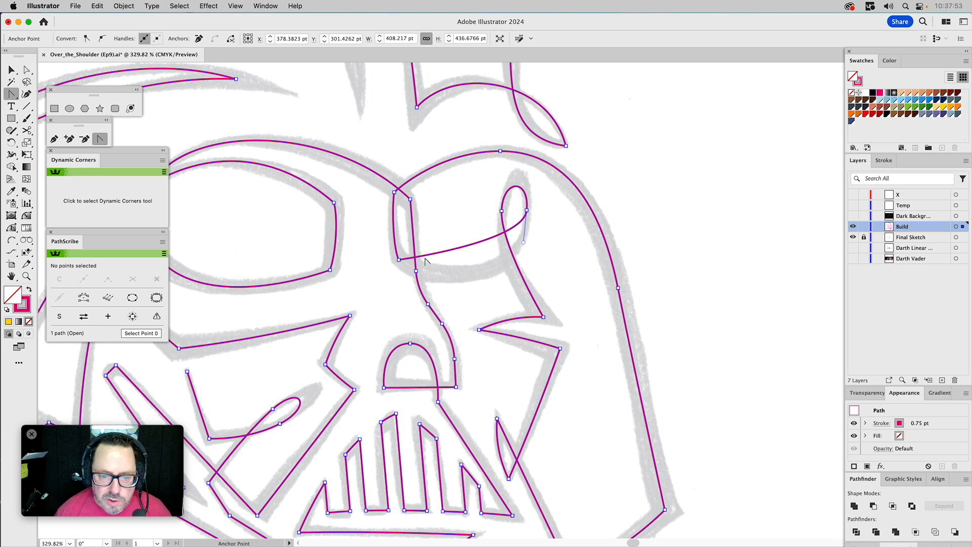
left_click_drag(428, 256, 451, 297)
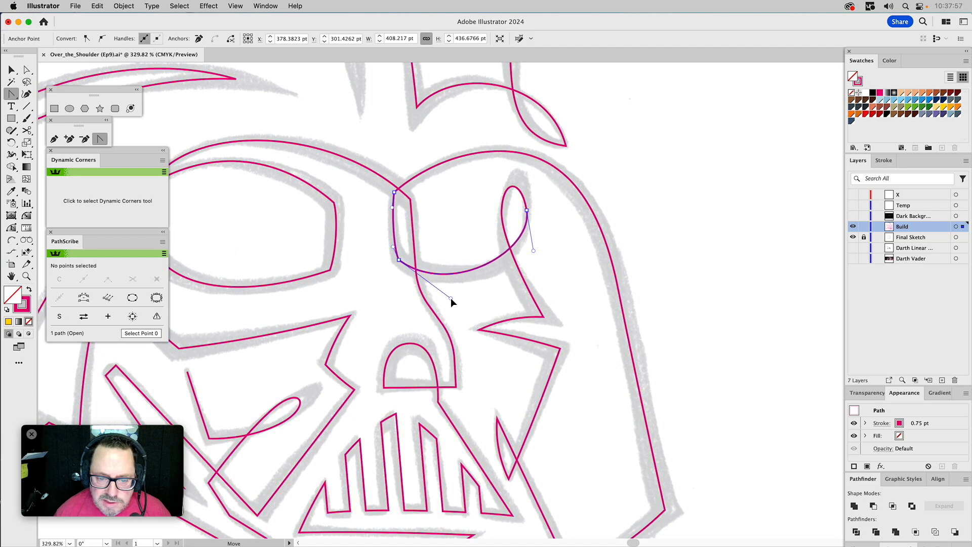
left_click_drag(533, 251, 524, 264)
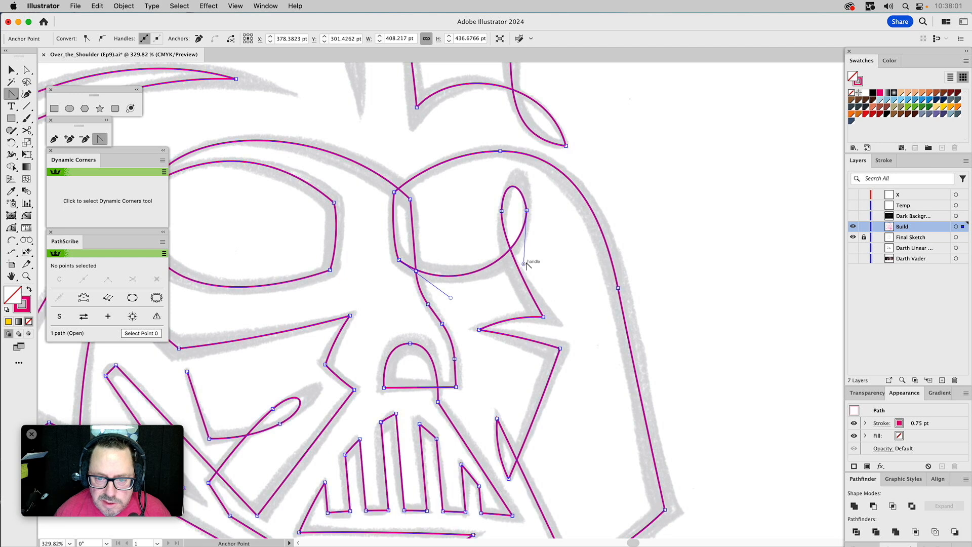
- Convert the outer point of the right eye's loop to smooth and stretch the loop's handles to match the sketch's upper tip and lower curve
key("a")
left_click_drag(540, 202, 523, 230)
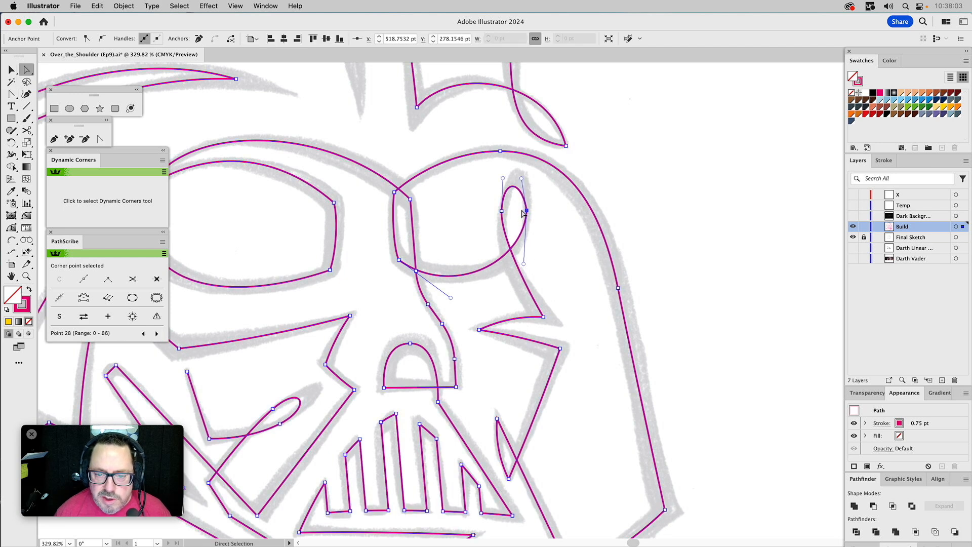
left_click(103, 40)
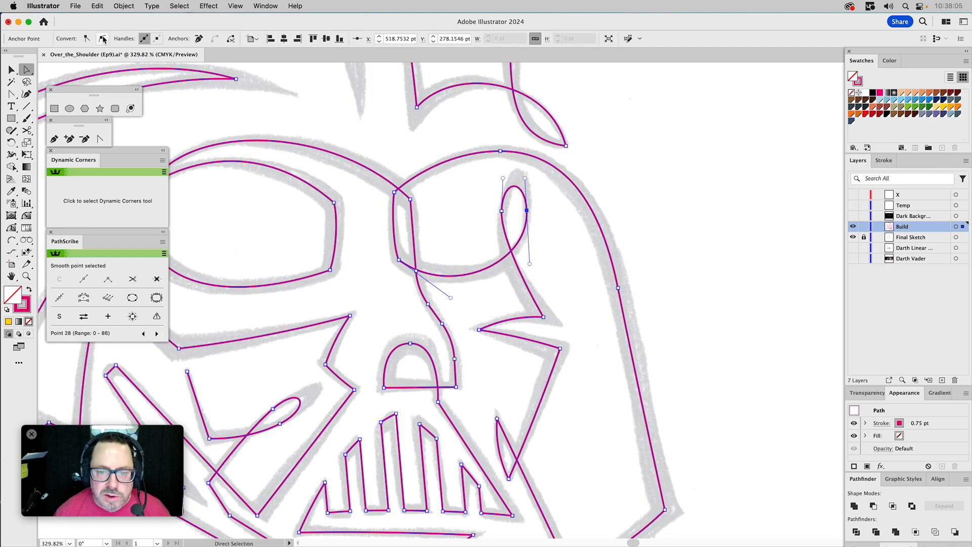
left_click_drag(526, 181, 504, 164)
left_click(502, 211)
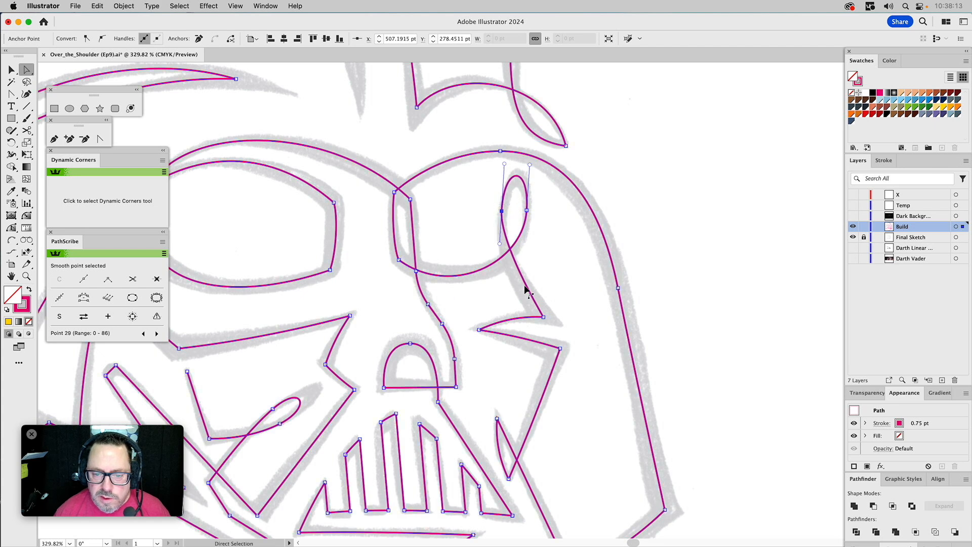
left_click_drag(500, 243, 497, 273)
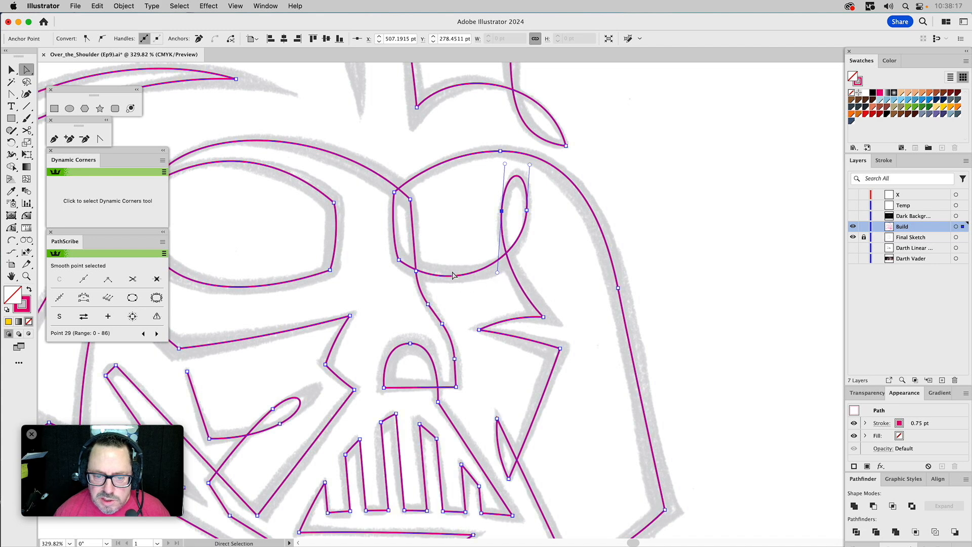
- Refine the right eye's lower curve by shortening its inner handle and lengthening its outer handle
left_click_drag(445, 287, 448, 297)
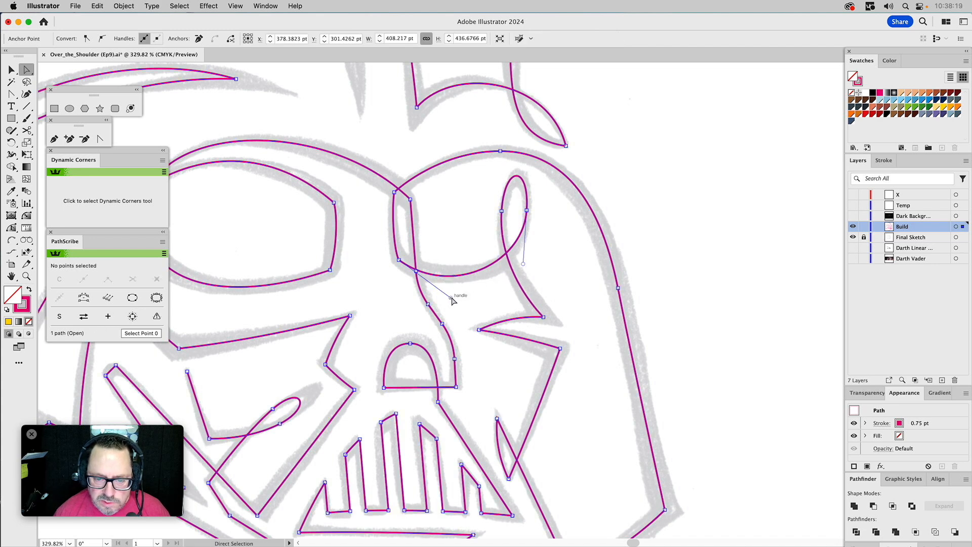
left_click_drag(452, 300, 436, 284)
left_click_drag(523, 264, 525, 288)
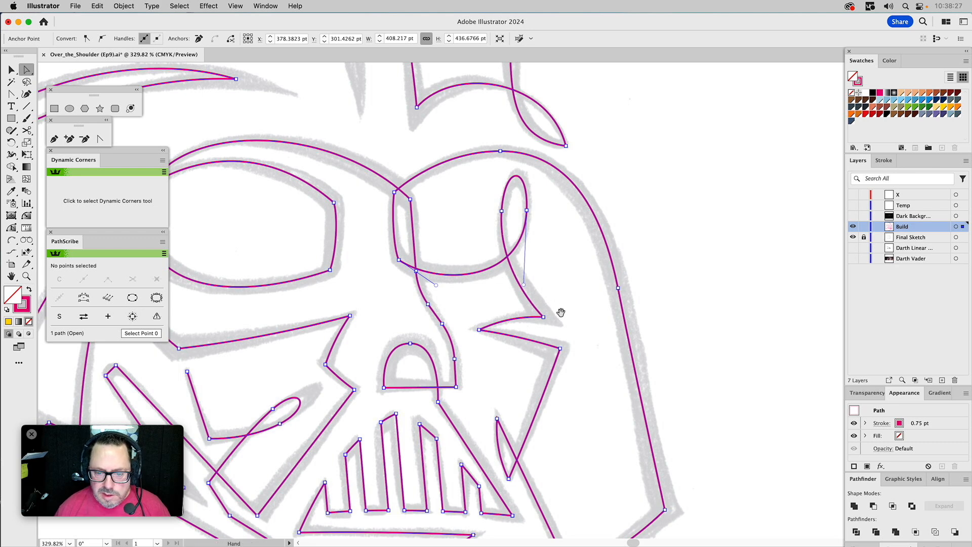
- Curve the helmet's right outer edge down to its lower corner with PathScribe and adjust the neighbouring handles to the sketch
left_click_drag(561, 314, 591, 208)
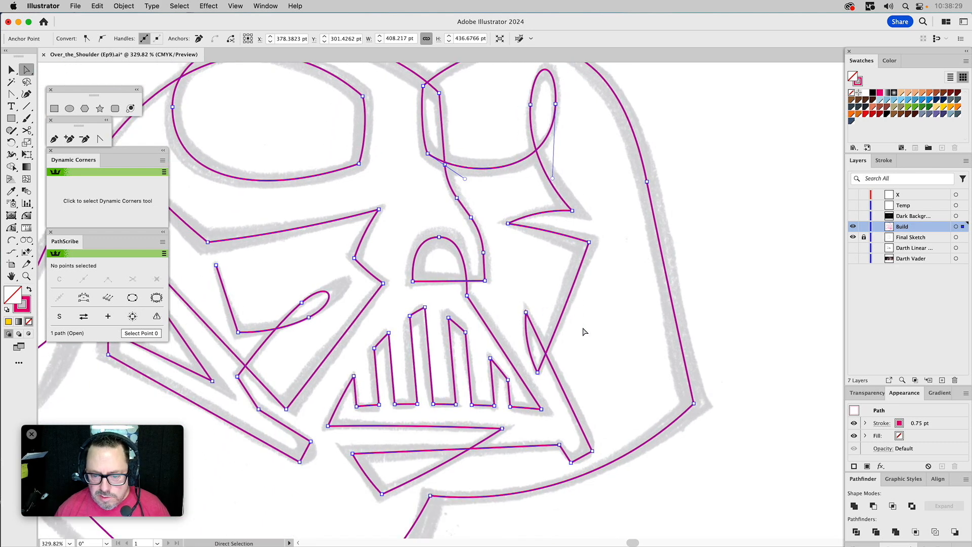
scroll(584, 332, "down", 5)
left_click_drag(424, 314, 371, 504)
left_click_drag(641, 232, 610, 270)
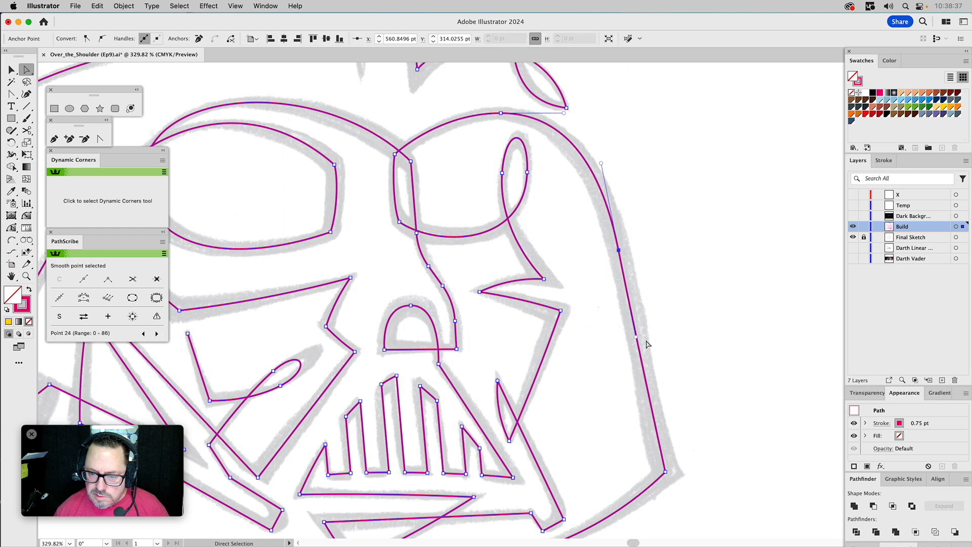
left_click_drag(670, 473, 666, 472)
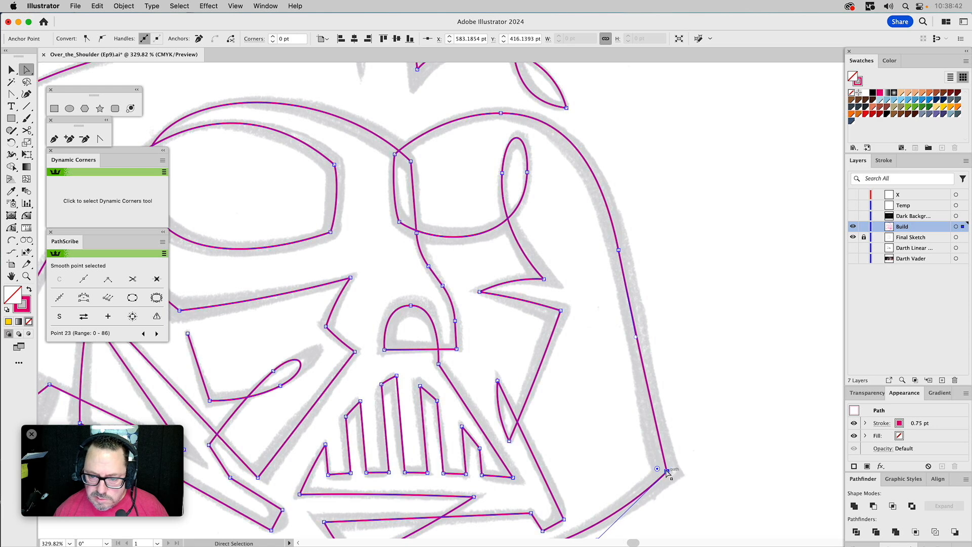
left_click(11, 227)
left_click_drag(659, 434, 650, 424)
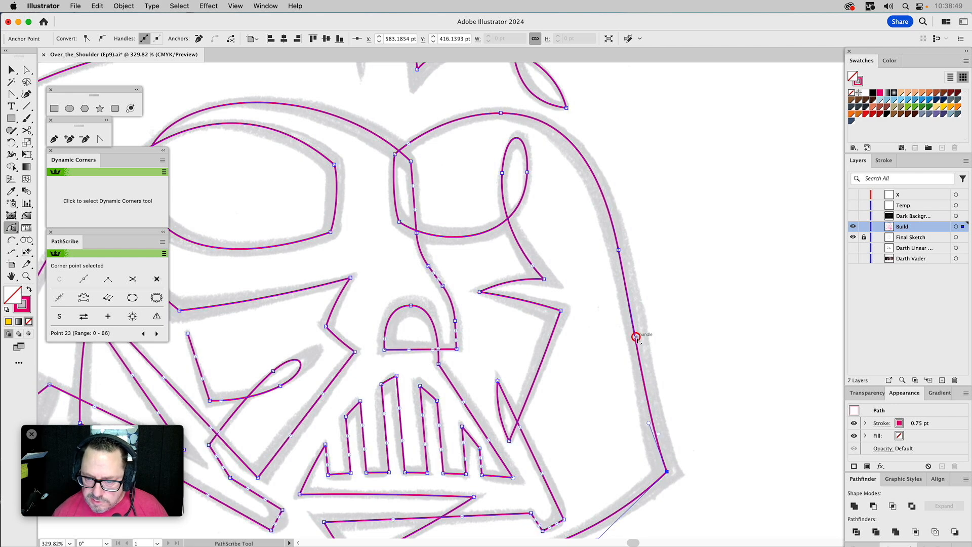
left_click(636, 337)
left_click_drag(638, 343, 637, 328)
left_click_drag(597, 164, 600, 167)
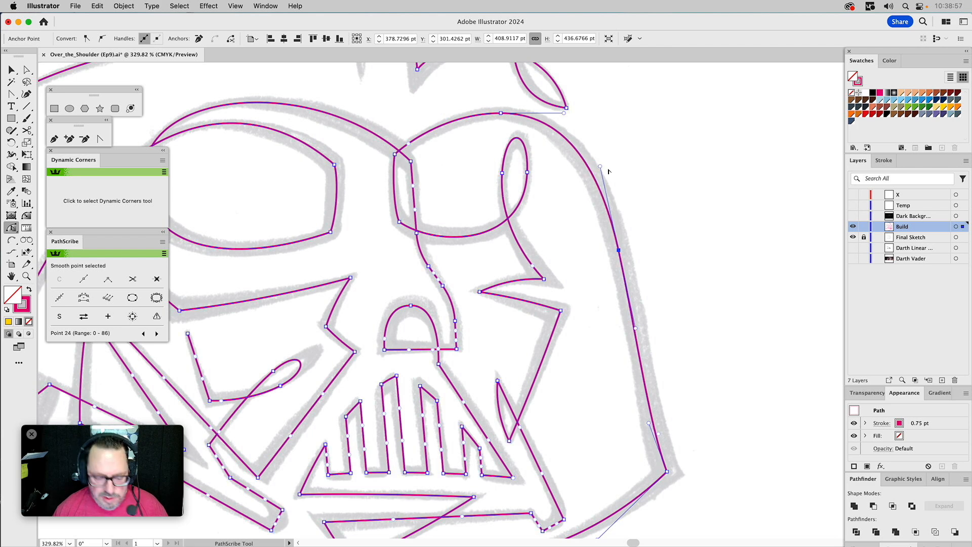
key("space")
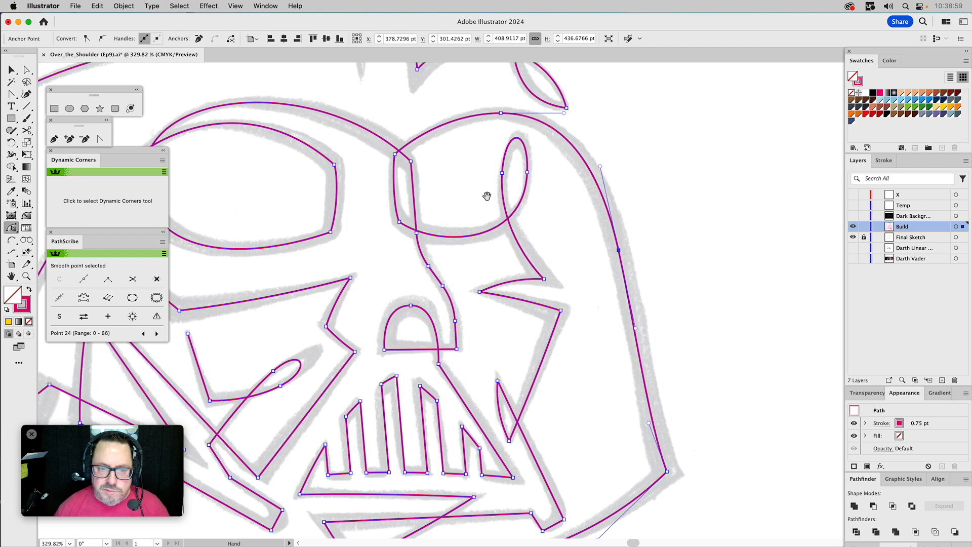
left_click_drag(437, 212, 563, 187)
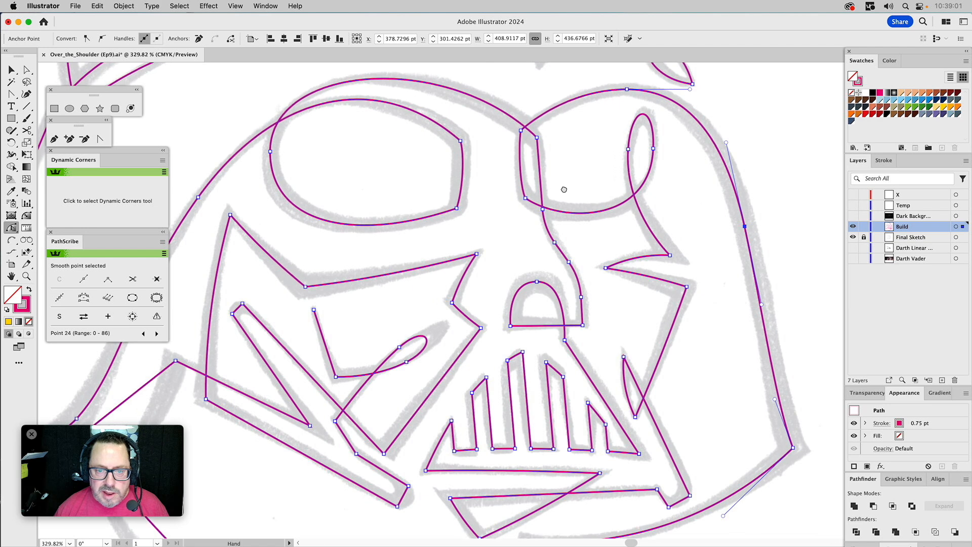
key("a")
left_click(471, 157)
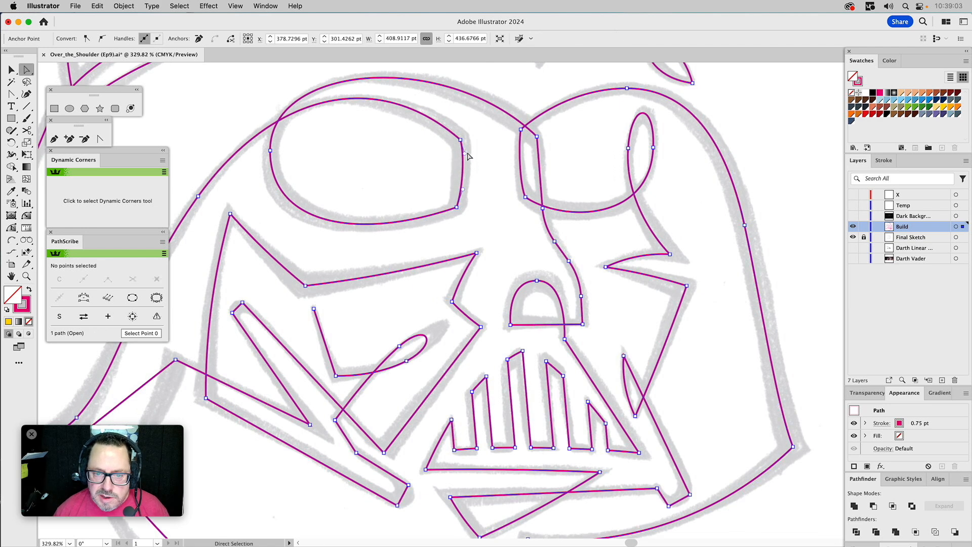
left_click(466, 159)
key("super+a")
- Reshape both halves of the large bottom curve with PathScribe so they bulge outward along the sketch
left_click_drag(658, 345, 709, 215)
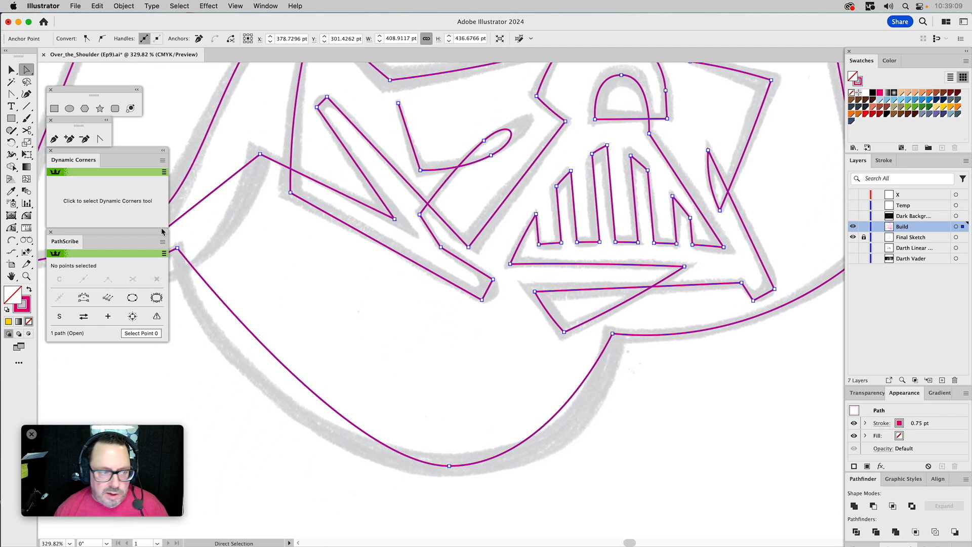
left_click(11, 229)
left_click_drag(593, 370, 592, 403)
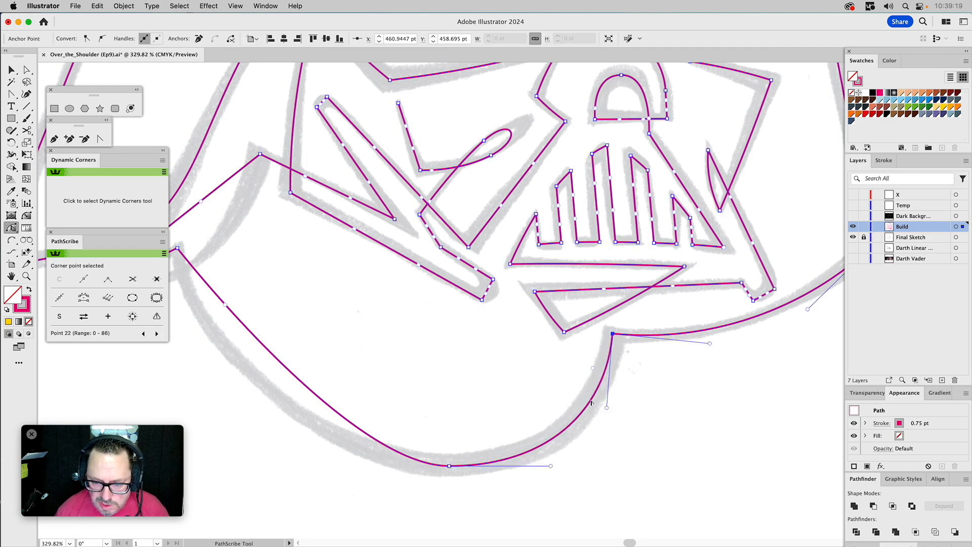
scroll(447, 356, "left", 5)
scroll(447, 356, "up", 1)
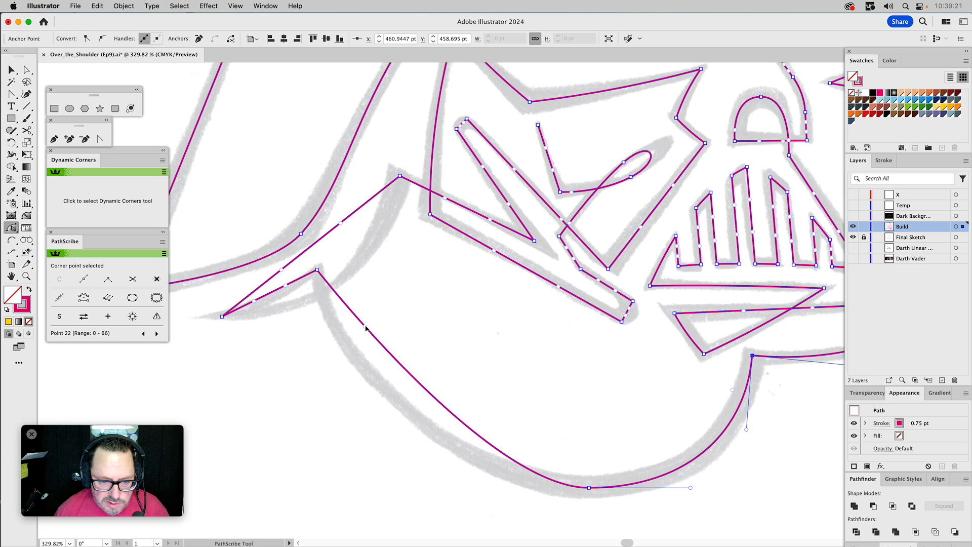
left_click_drag(365, 330, 339, 391)
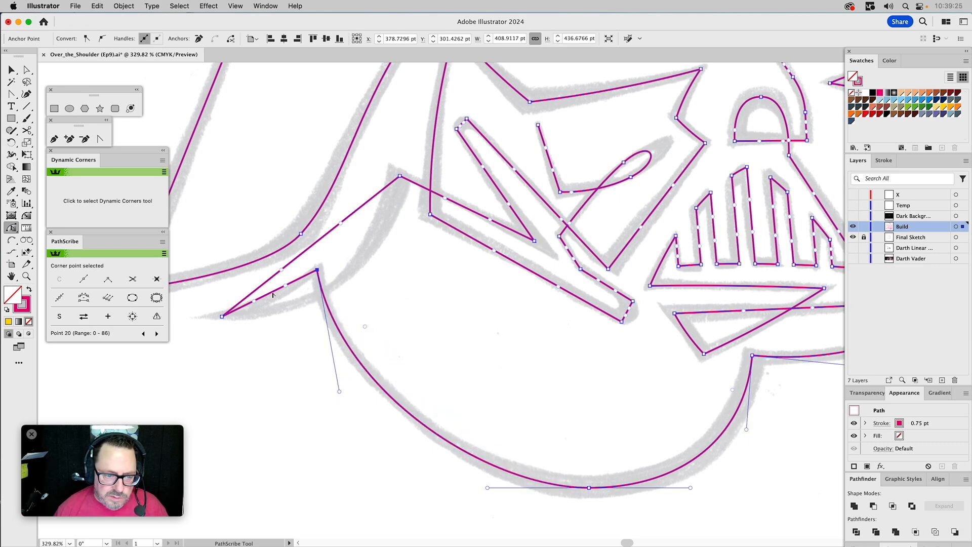
- Bend both edges of the pointed flare at the helmet's lower left into curves following the sketch with PathScribe
left_click_drag(277, 293, 277, 297)
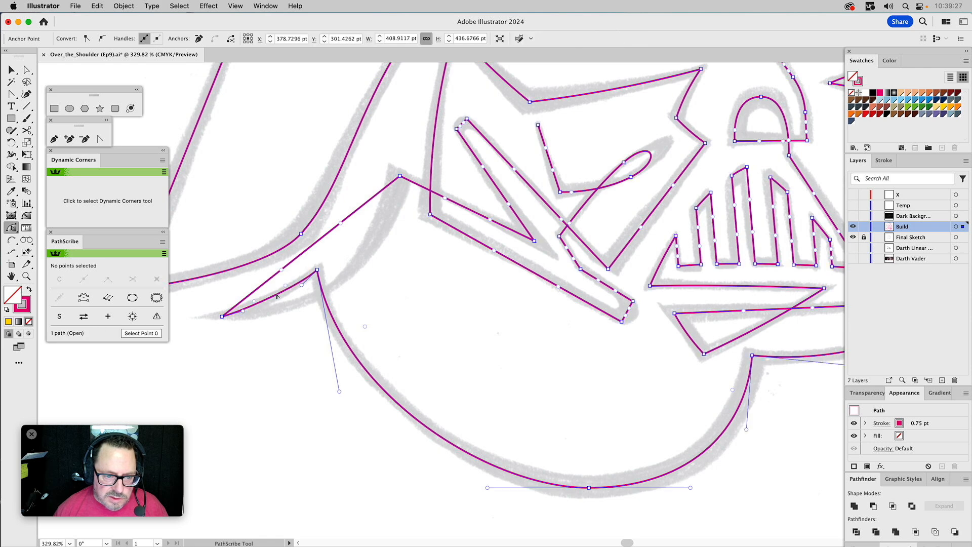
left_click_drag(243, 311, 323, 290)
left_click_drag(417, 218, 385, 257)
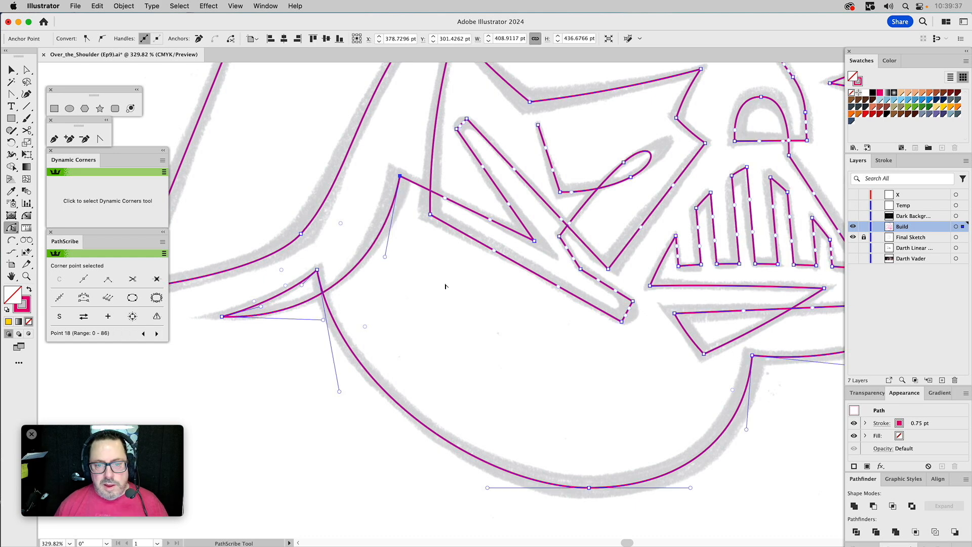
left_click_drag(475, 304, 304, 388)
left_click(26, 277)
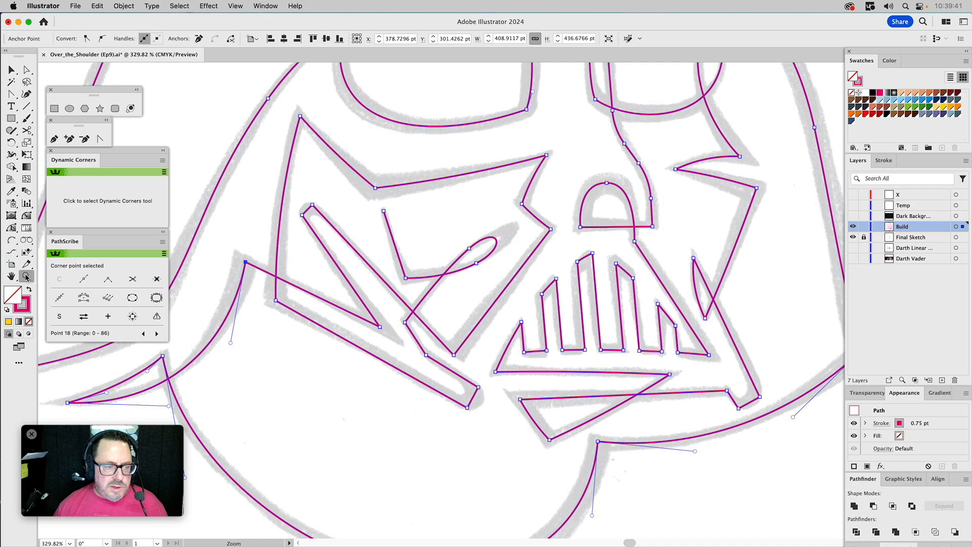
left_click(473, 293, "alt")
left_click(474, 293, "alt")
left_click(517, 302, "alt")
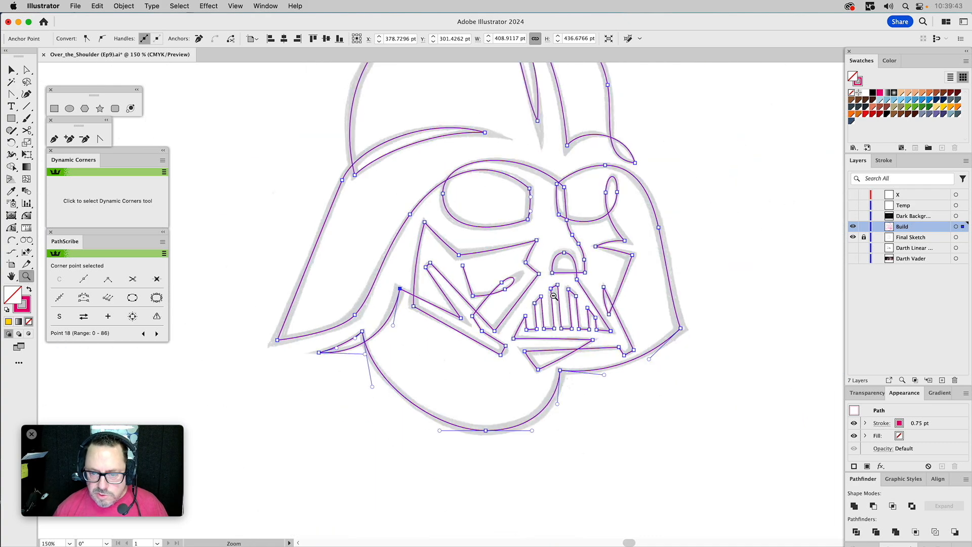
- Adjust the handles of the small narrow loop inside the left cheek so its curve follows the sketch
left_click(596, 306, "super")
left_click(732, 276, "super")
left_click_drag(733, 278, 714, 308)
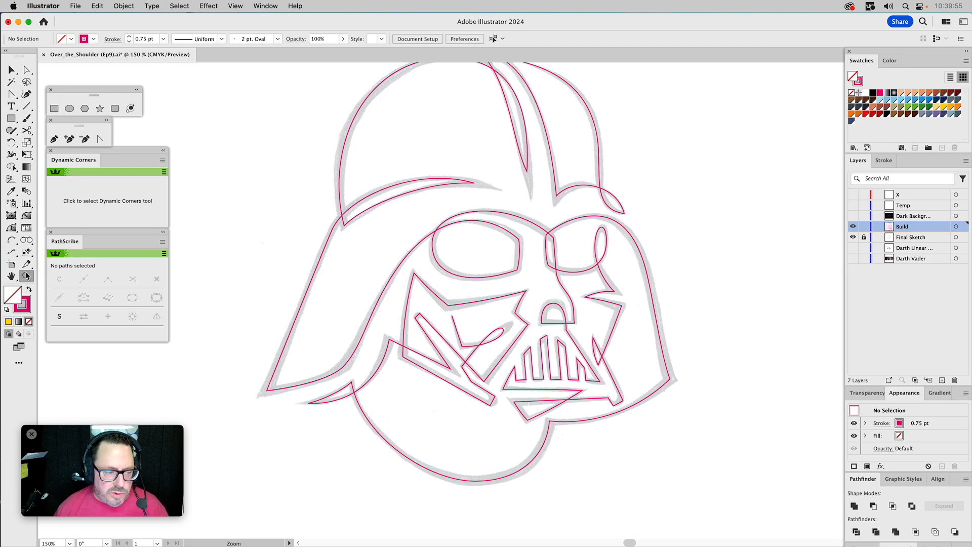
left_click_drag(356, 271, 640, 458)
key("a")
left_click_drag(518, 190, 554, 163)
left_click_drag(528, 218, 553, 210)
left_click_drag(554, 163, 541, 176)
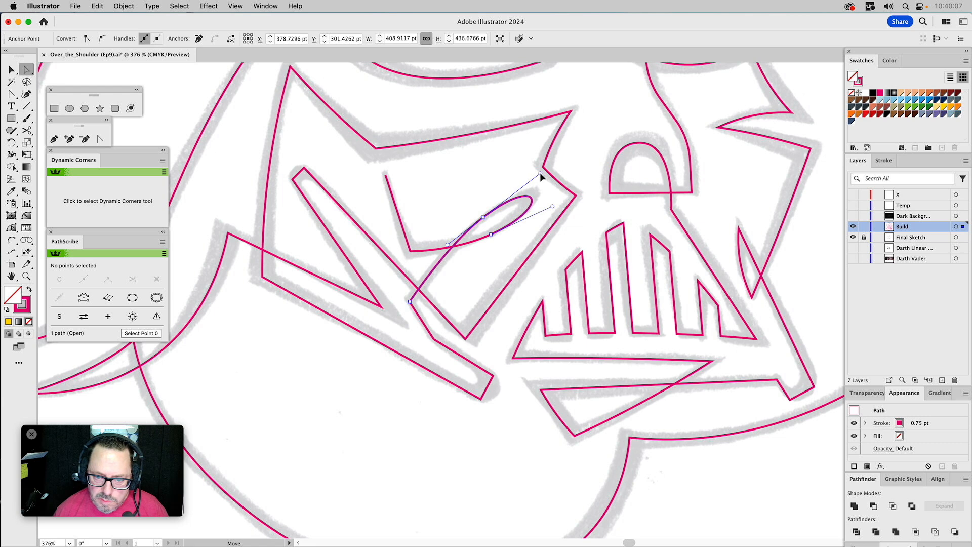
left_click(471, 278)
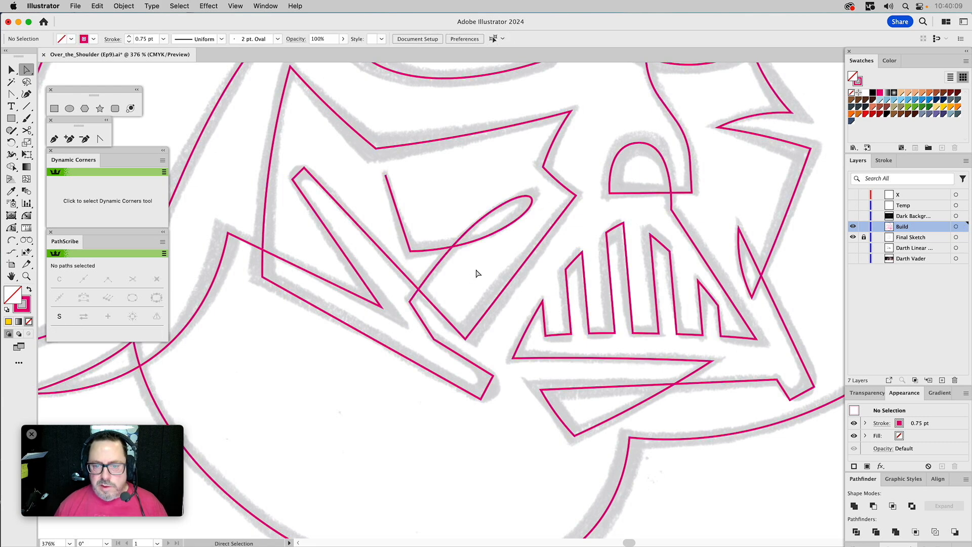
- Round the left cheek outline's lower-right end with a radius of about 5.5 pt, and round the upper tip of its diagonal bar
left_click_drag(503, 367, 465, 421)
left_click_drag(483, 379, 449, 370)
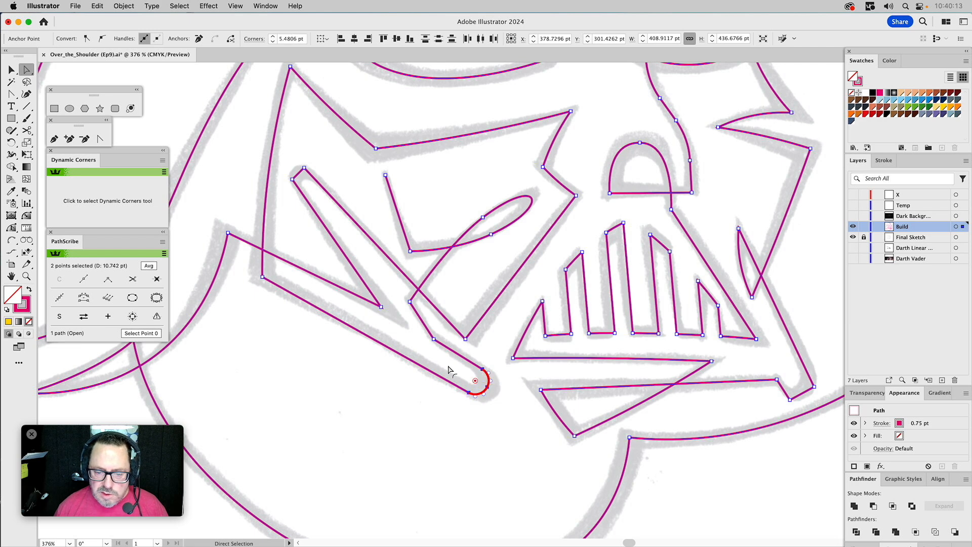
left_click_drag(315, 158, 341, 217)
left_click(385, 204)
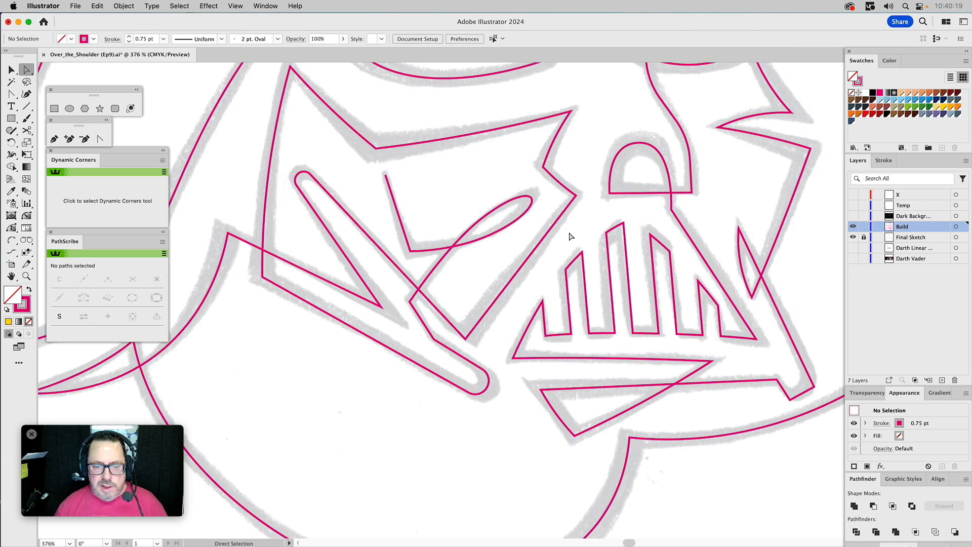
- Round the two corners at the lower end of the bar right of the mouth grille to about 5.9 pt
scroll(552, 239, "right", 5)
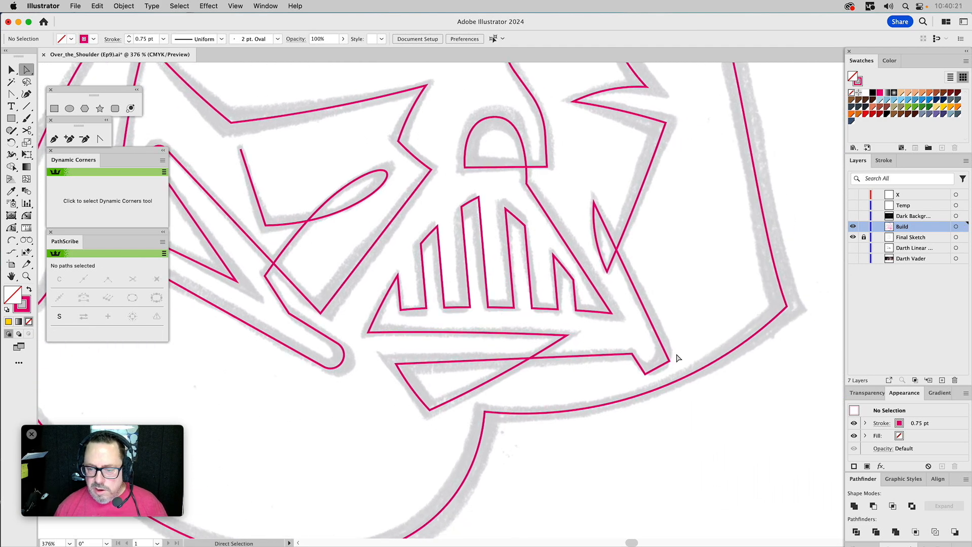
left_click(659, 367)
left_click_drag(644, 375, 627, 301)
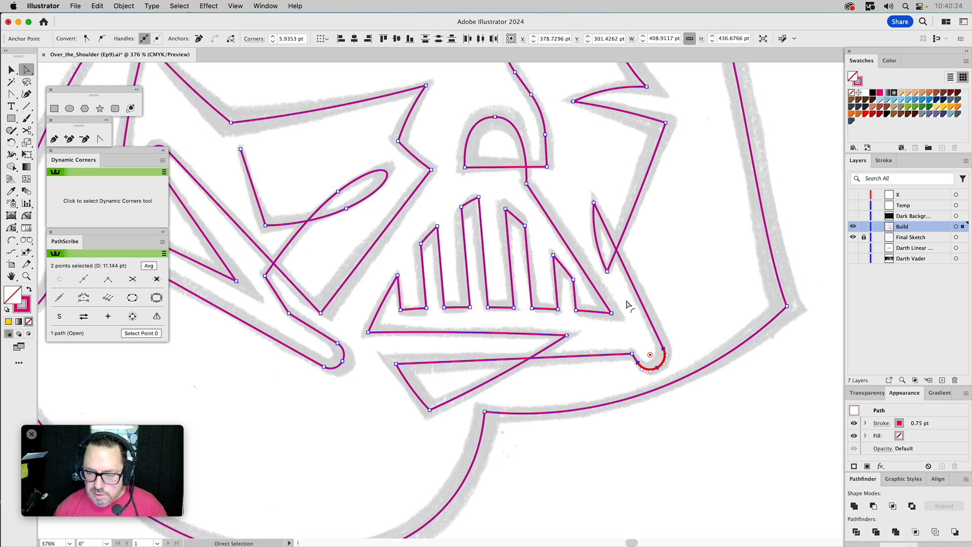
left_click(699, 270)
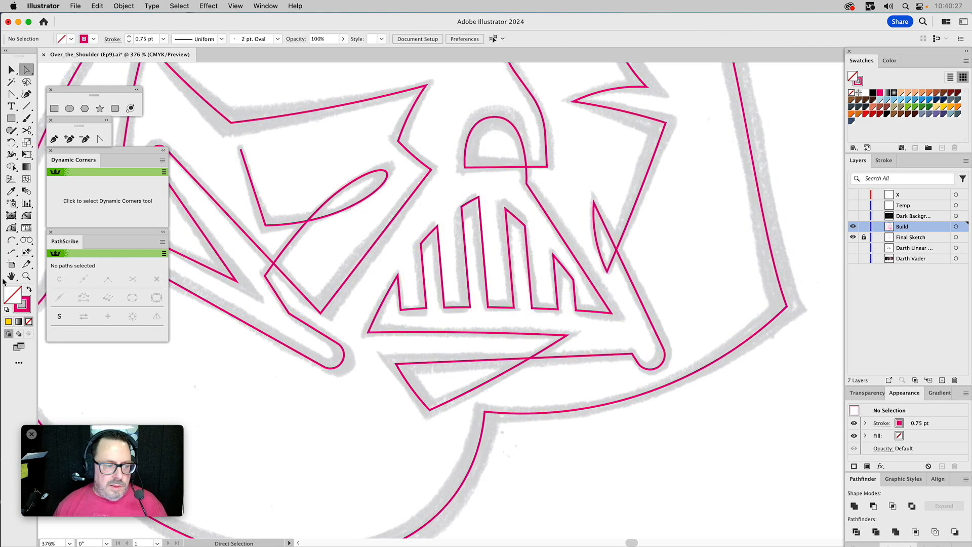
- Duplicate the Build layer that holds the finished helmet line
left_click(26, 276)
left_click(486, 283, "alt")
left_click(485, 284, "alt")
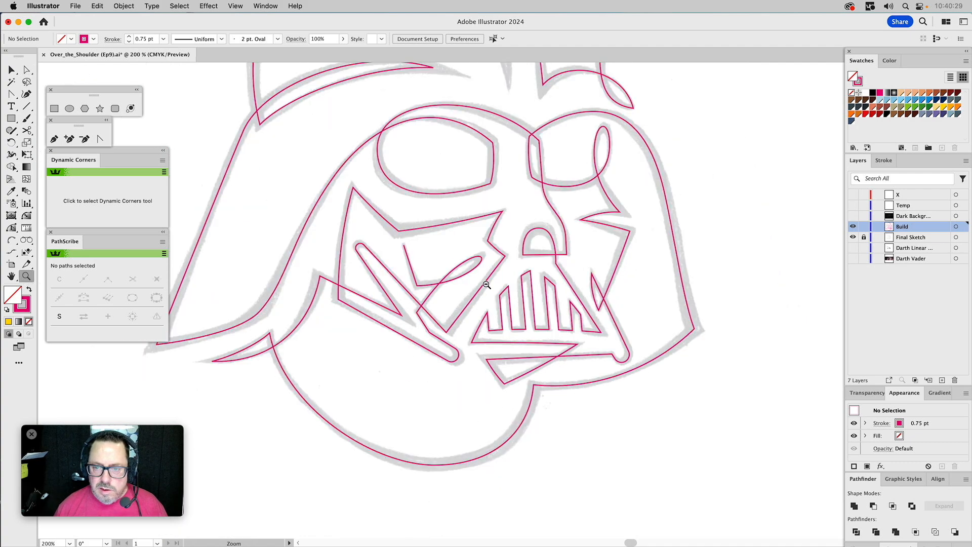
left_click(486, 285, "alt")
left_click_drag(489, 235, 494, 304)
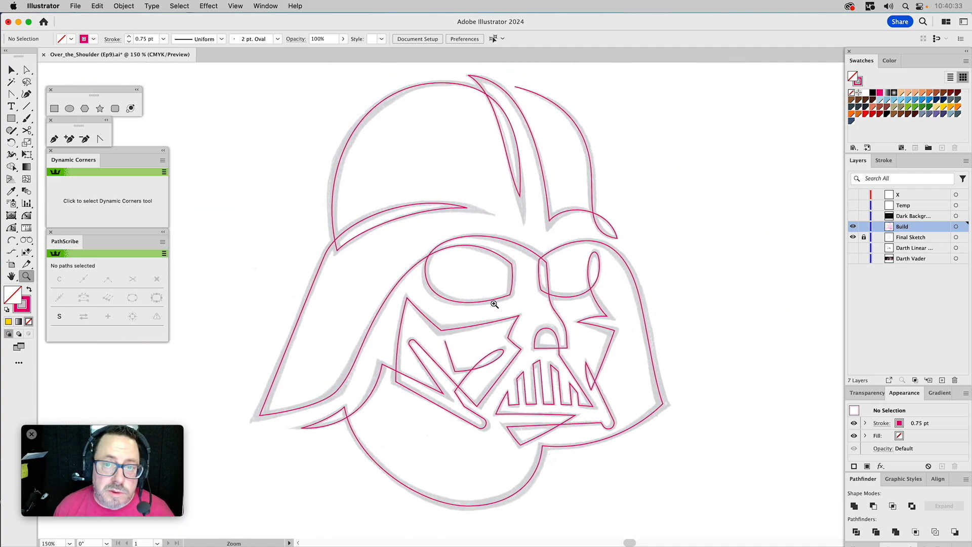
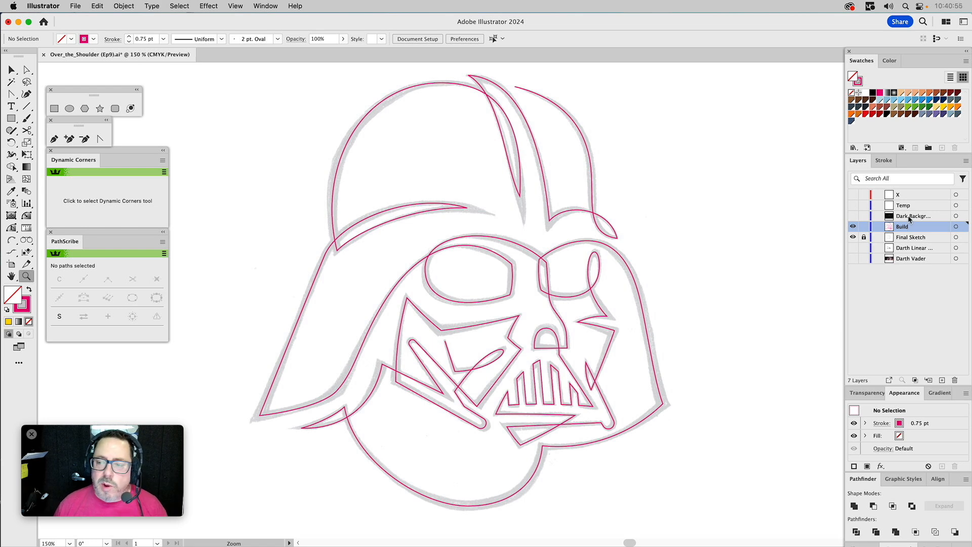
left_click(966, 162)
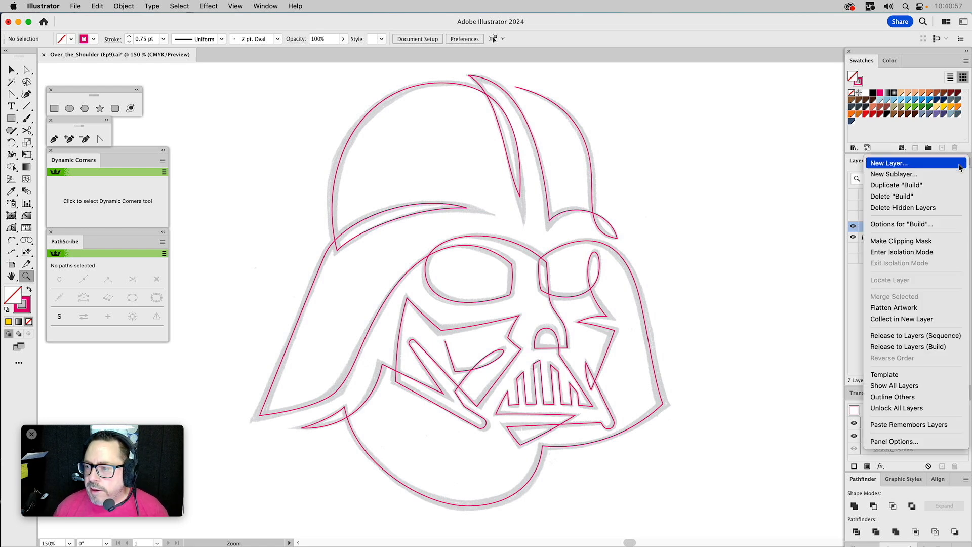
left_click(899, 186)
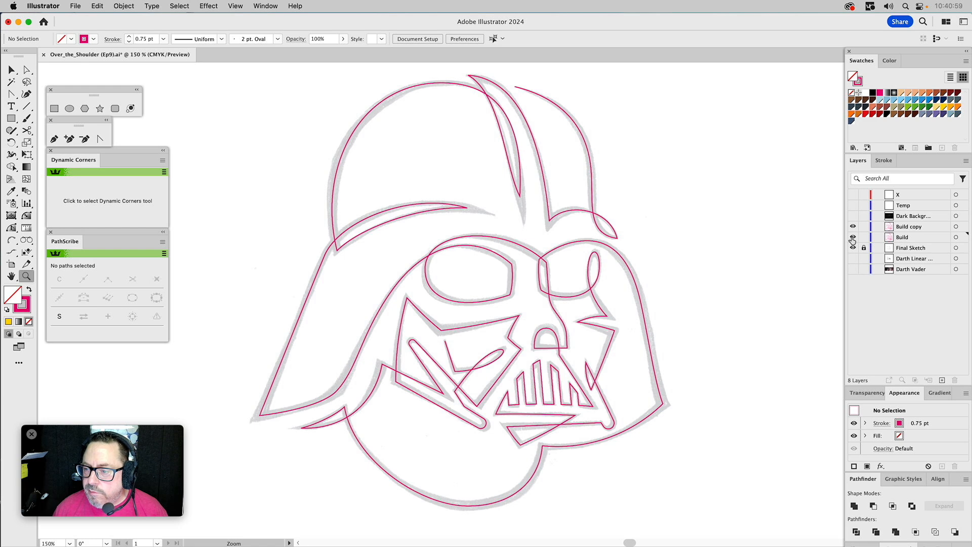
- Hide the Build and Final Sketch layers and rename the duplicated layer as Width
left_click_drag(853, 238, 853, 249)
left_click(902, 229)
double_click(901, 229)
type("Width")
key("Return")
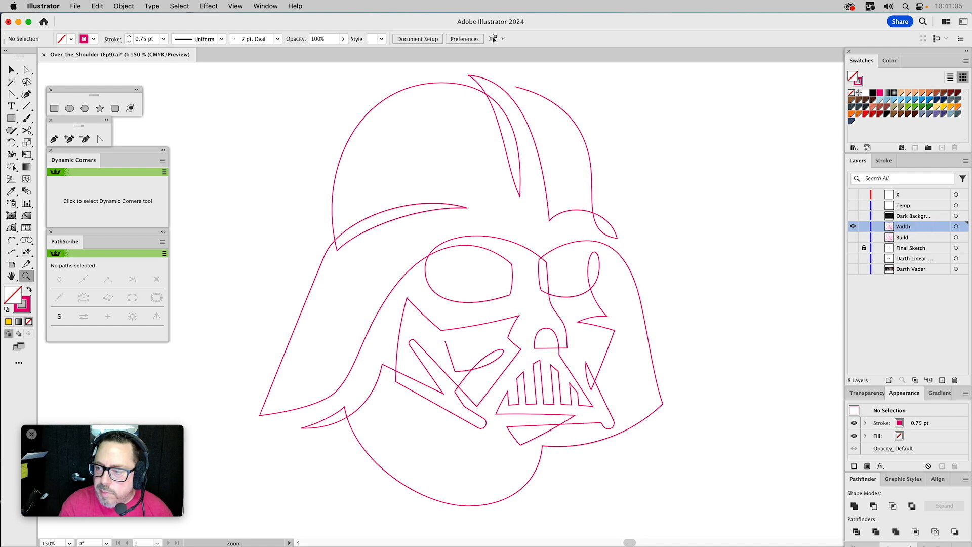
- Set the stroke weight of the helmet path on the Width layer to 5 pt
key("v")
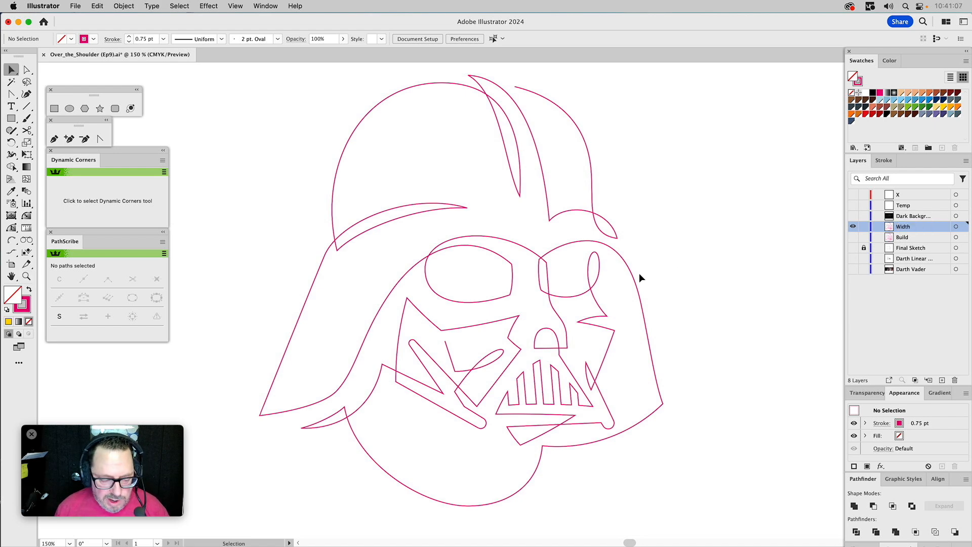
left_click(630, 266)
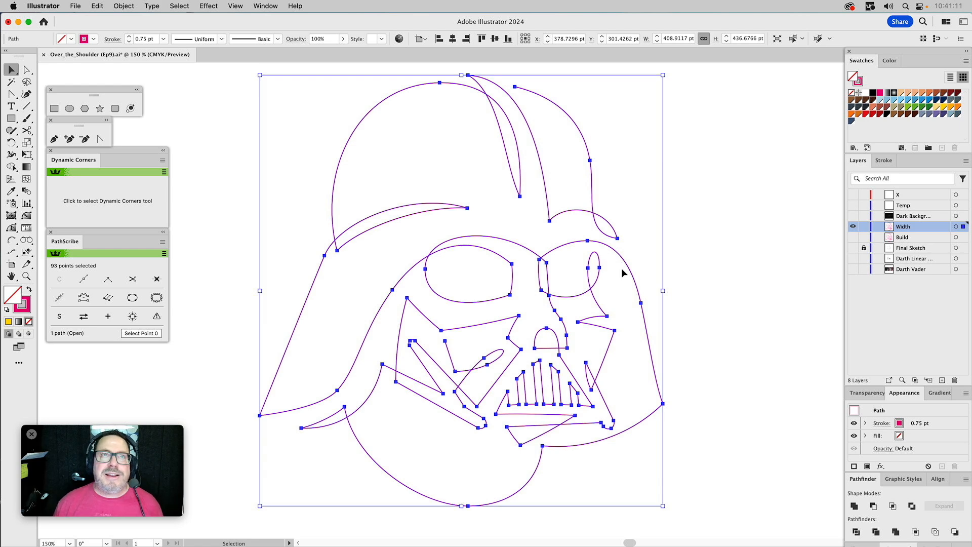
left_click(884, 161)
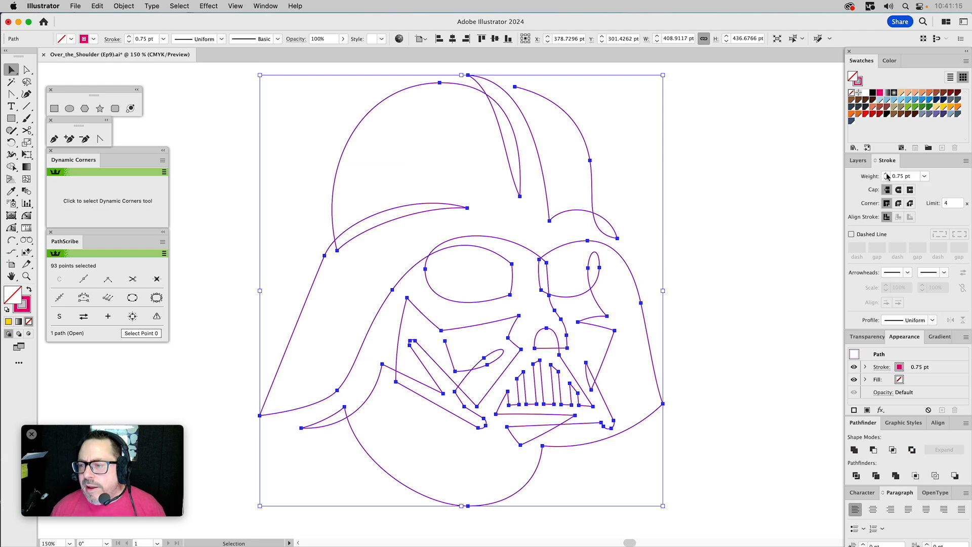
left_click(886, 174)
left_click(886, 175)
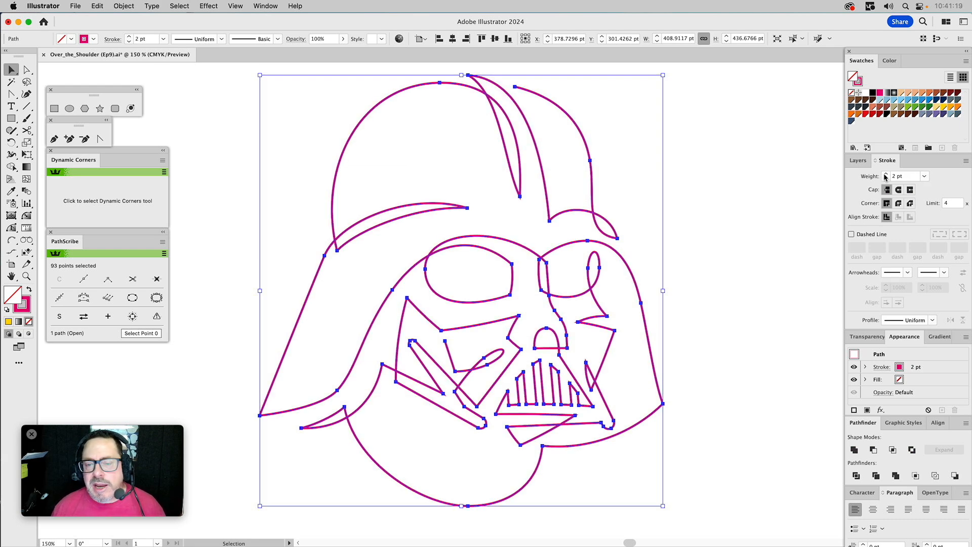
left_click(886, 175)
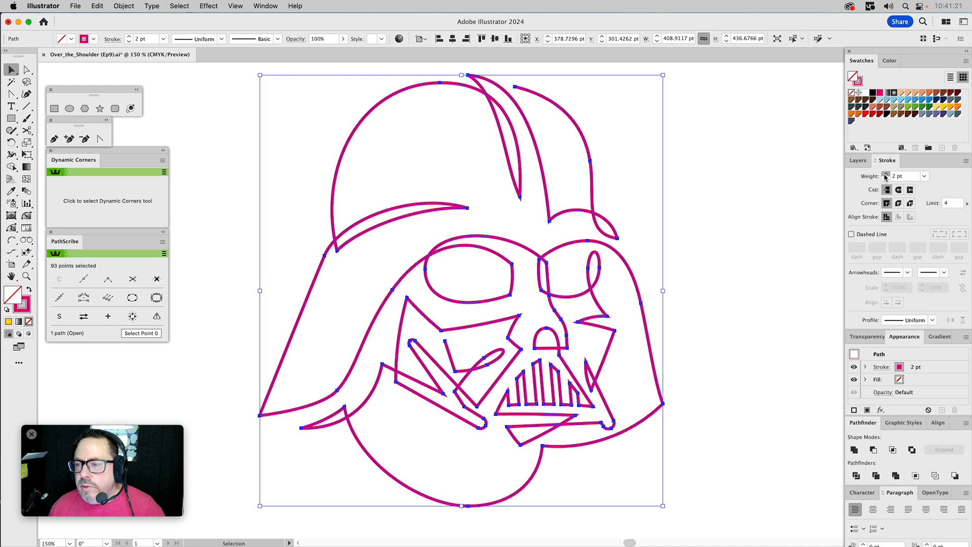
left_click(886, 175)
left_click(886, 174)
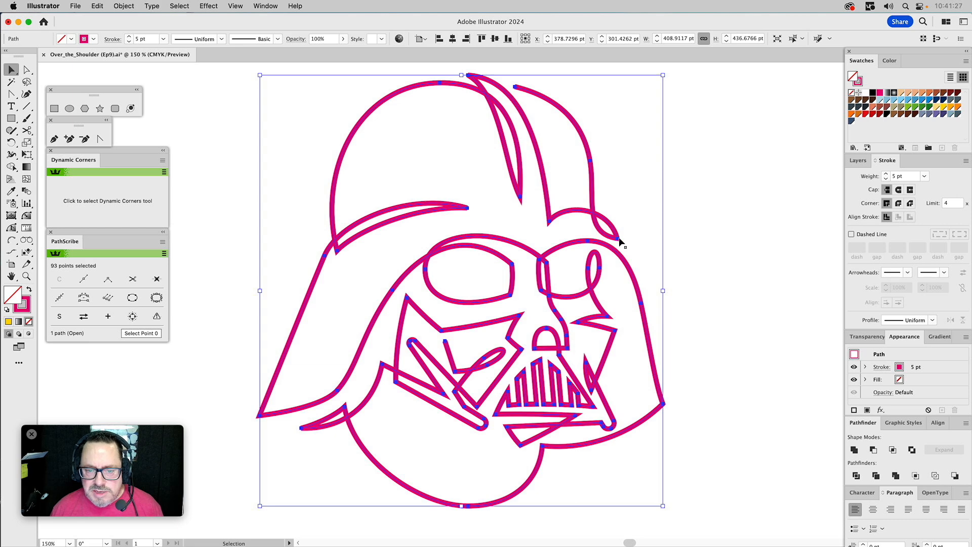
- Change the helmet path's stroke corners to round joins
left_click(499, 213)
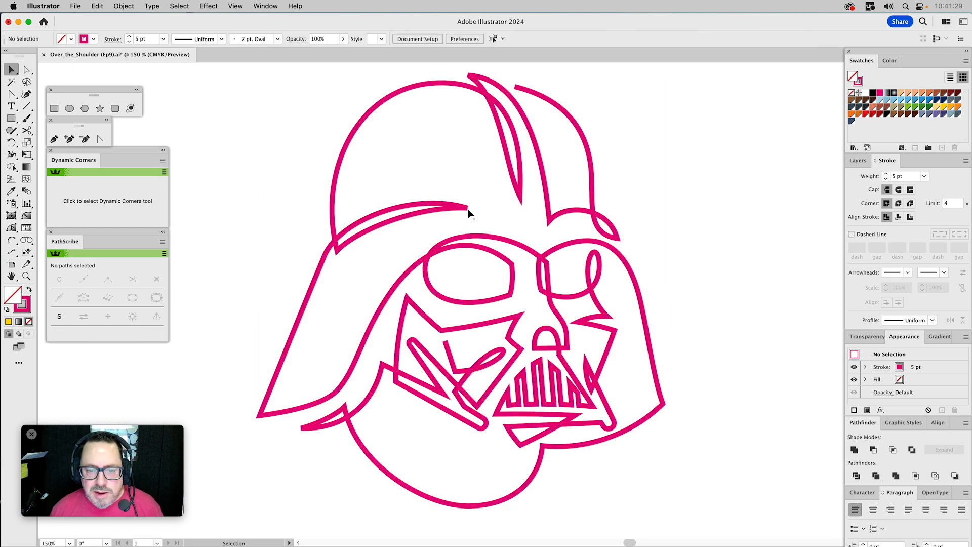
left_click(465, 212)
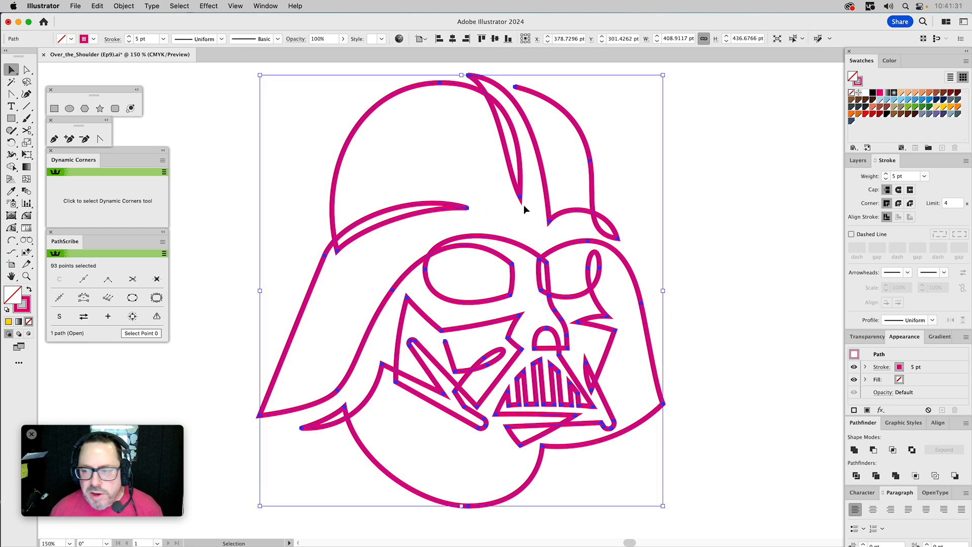
left_click(899, 203)
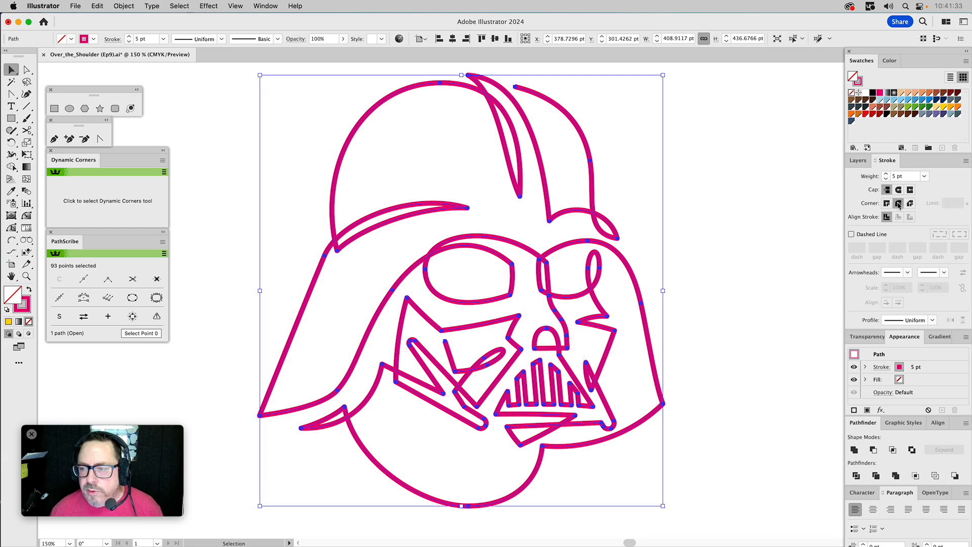
left_click(753, 194)
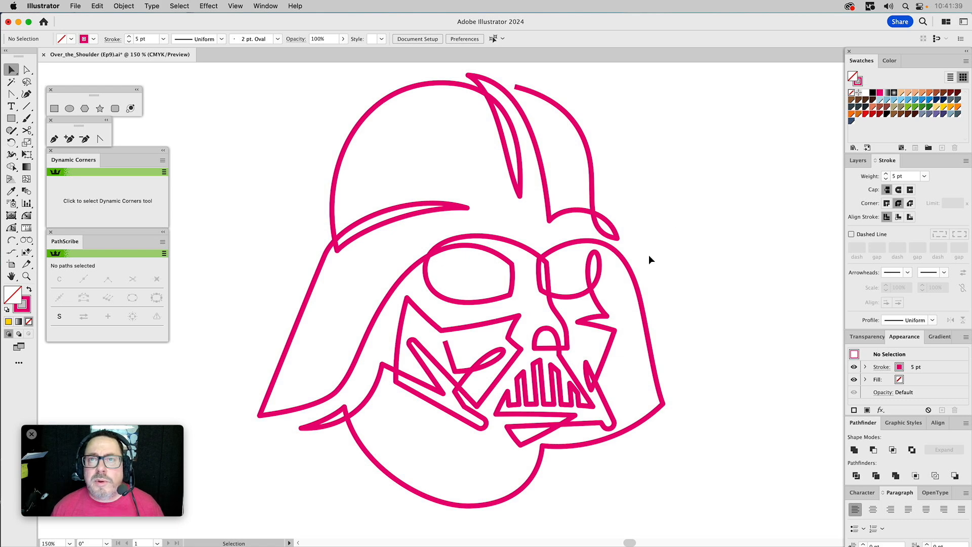
- Set the helmet path's stroke weight to 4 pt and give its open ends round caps
left_click(642, 277)
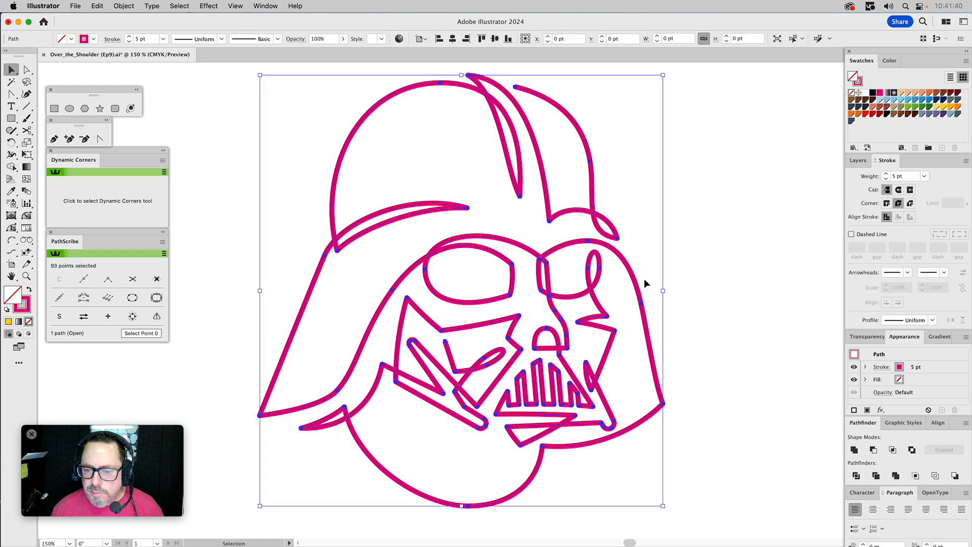
left_click(886, 179)
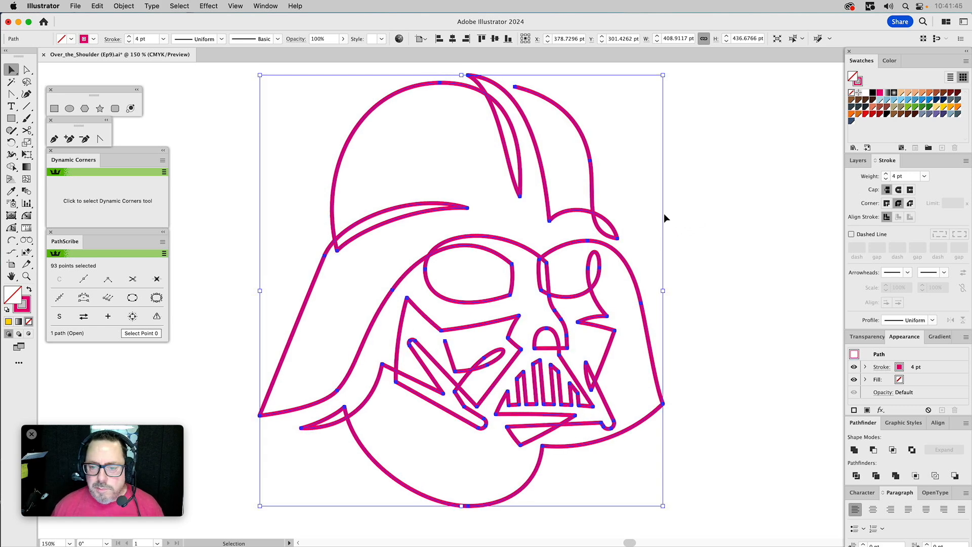
left_click(550, 86)
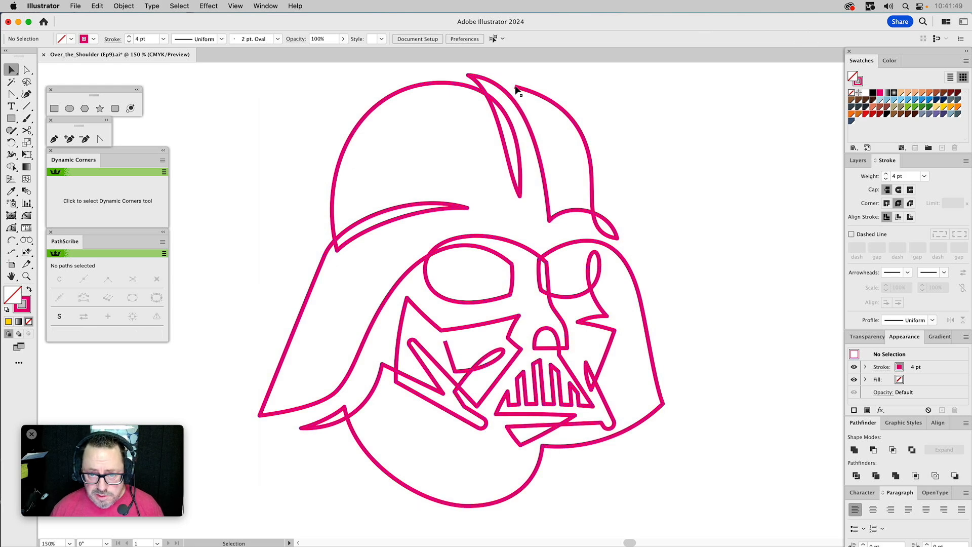
left_click(449, 350)
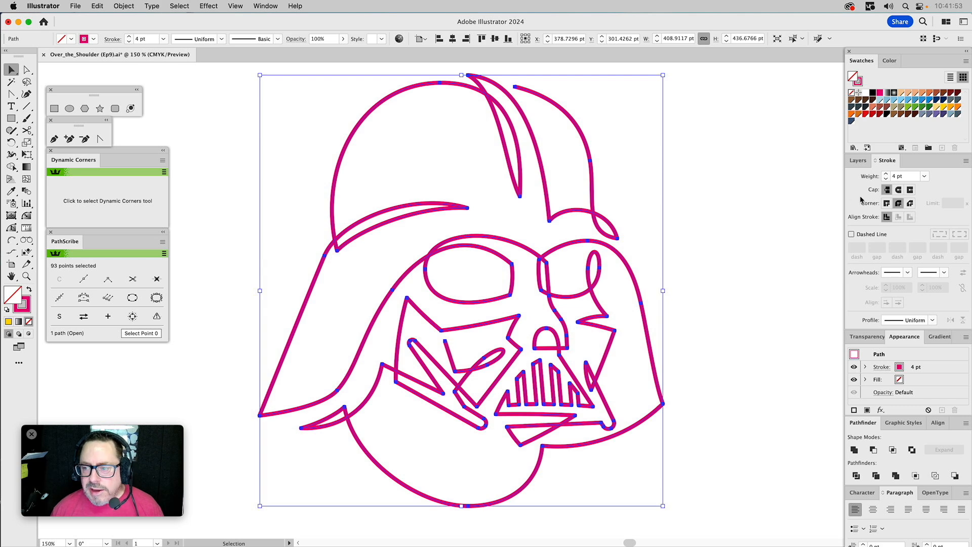
left_click(898, 190)
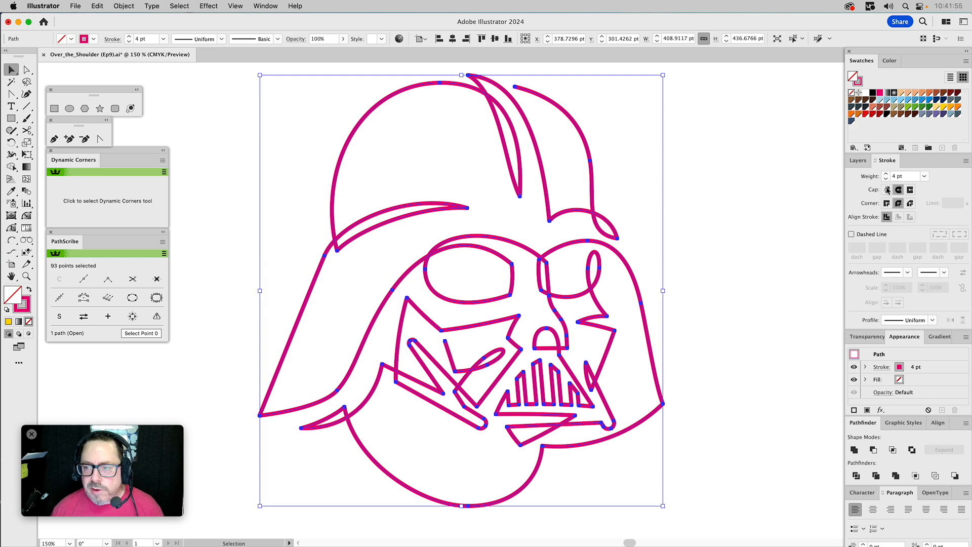
left_click(458, 342)
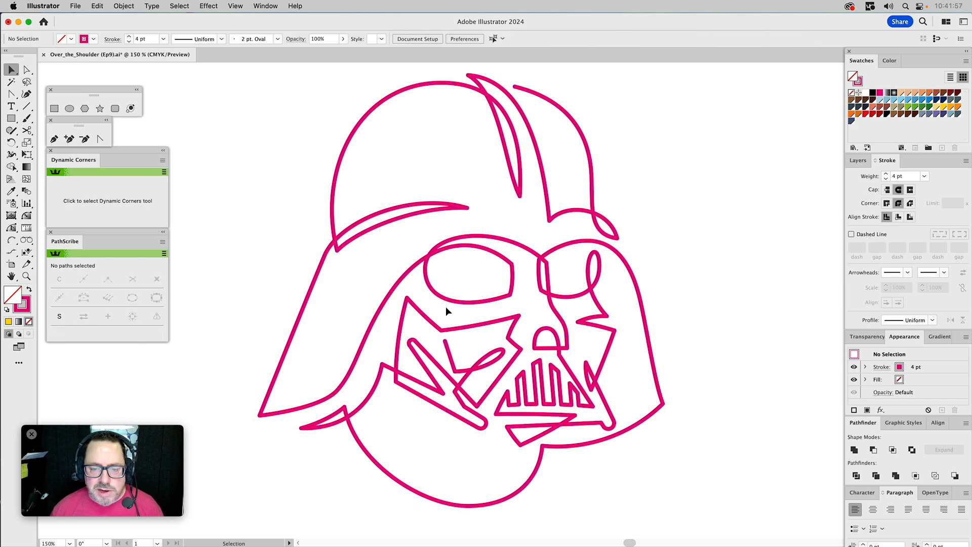
- Copy the helmet path from the Width layer onto the hidden X layer
left_click(857, 163)
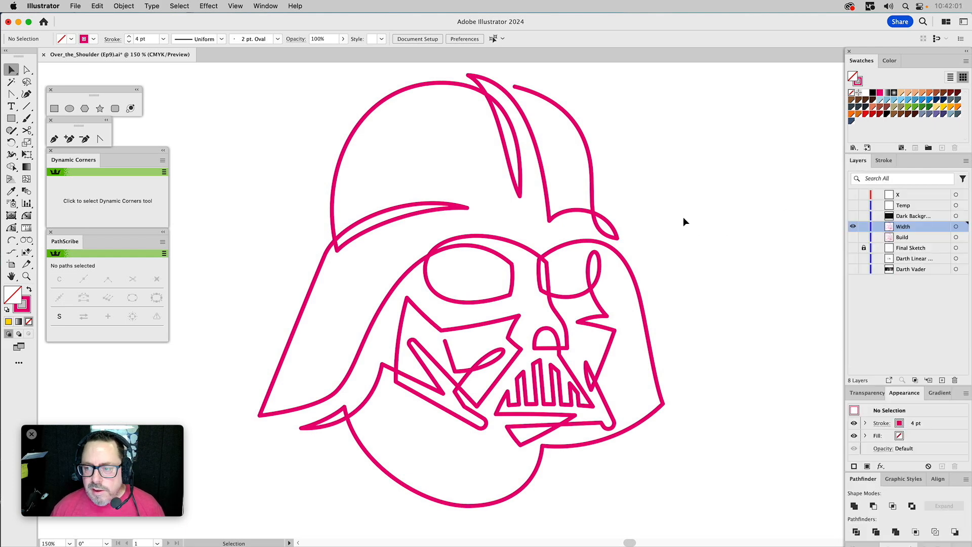
left_click(593, 195)
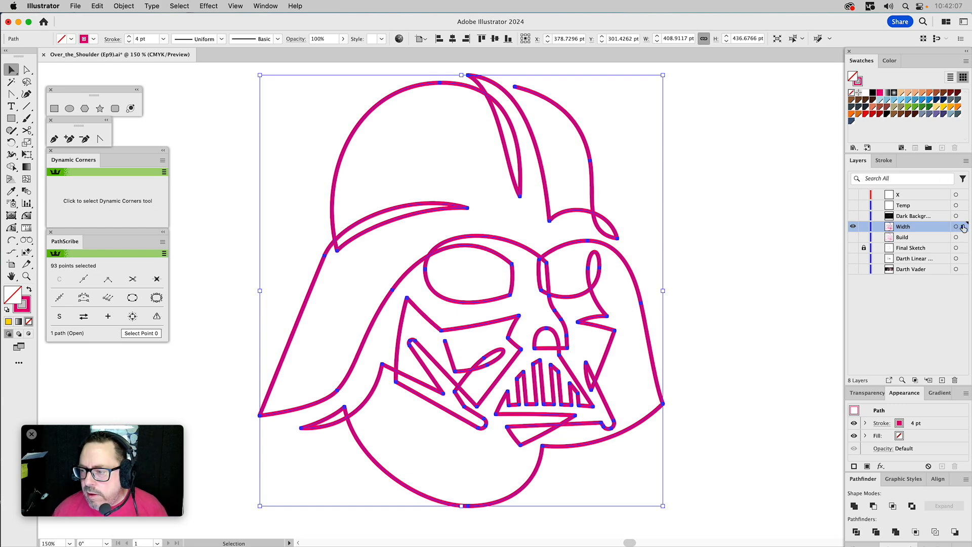
left_click_drag(963, 226, 960, 195)
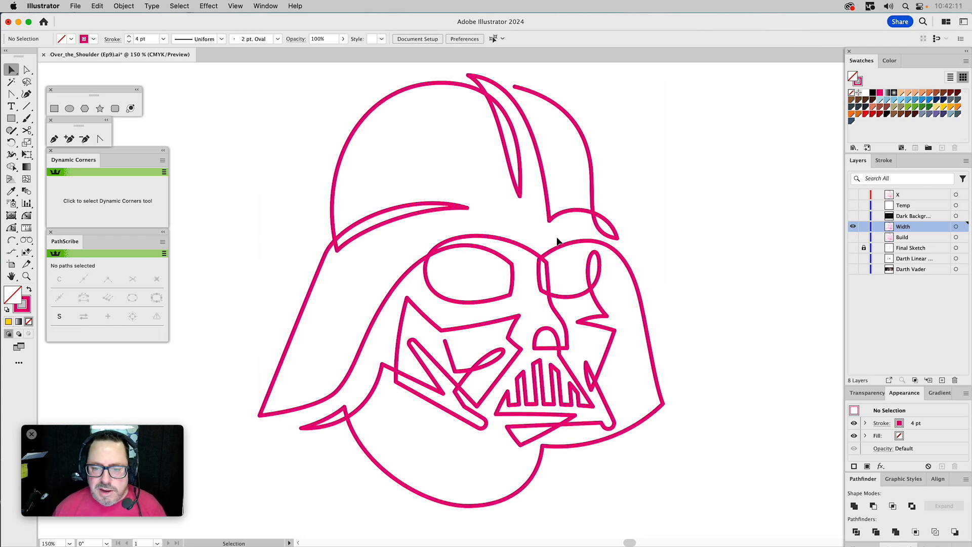
- Save the document with the Selection tool active
key("a")
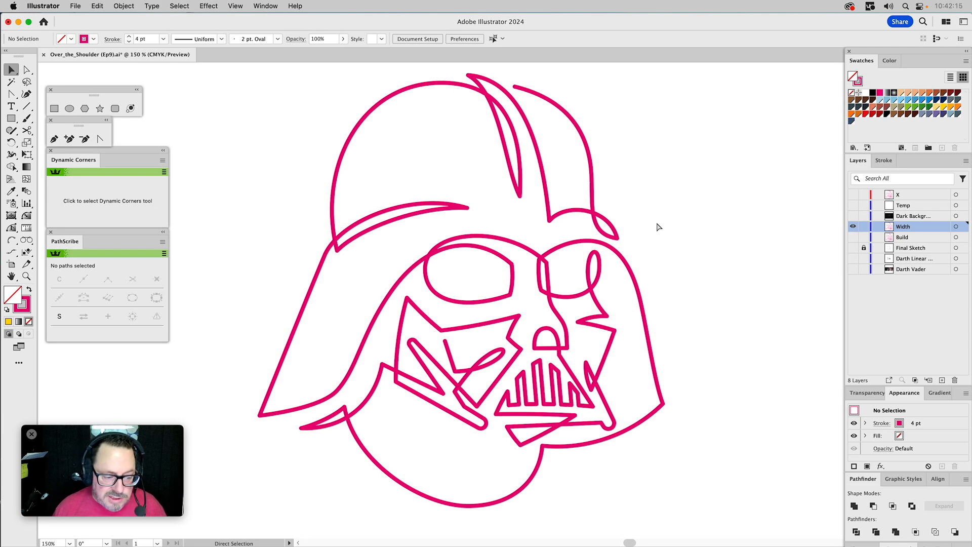
key("v")
key("super+s")
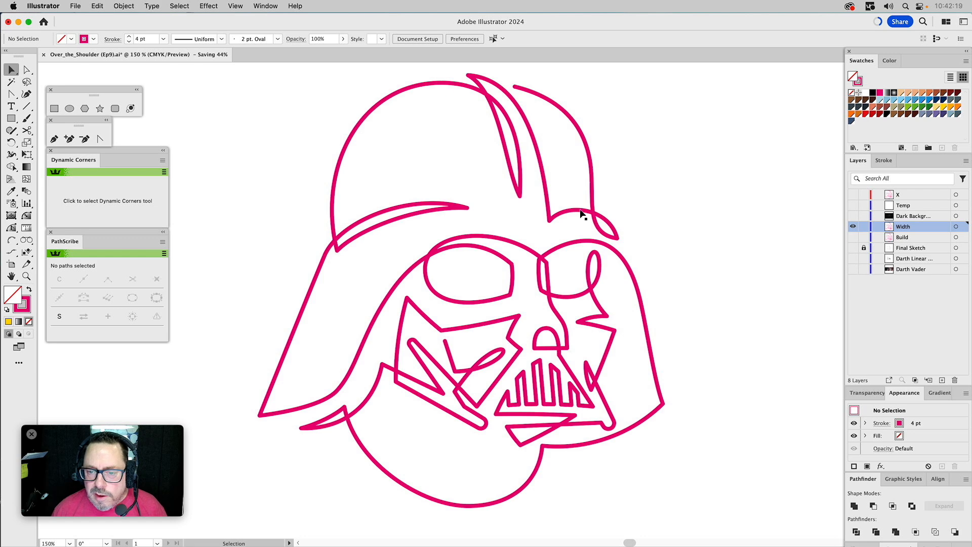
- Use the Width tool on the helmet path to widen the stroke midway along the right outer dome curve to 6.644 pt and taper its open end
left_click(581, 212)
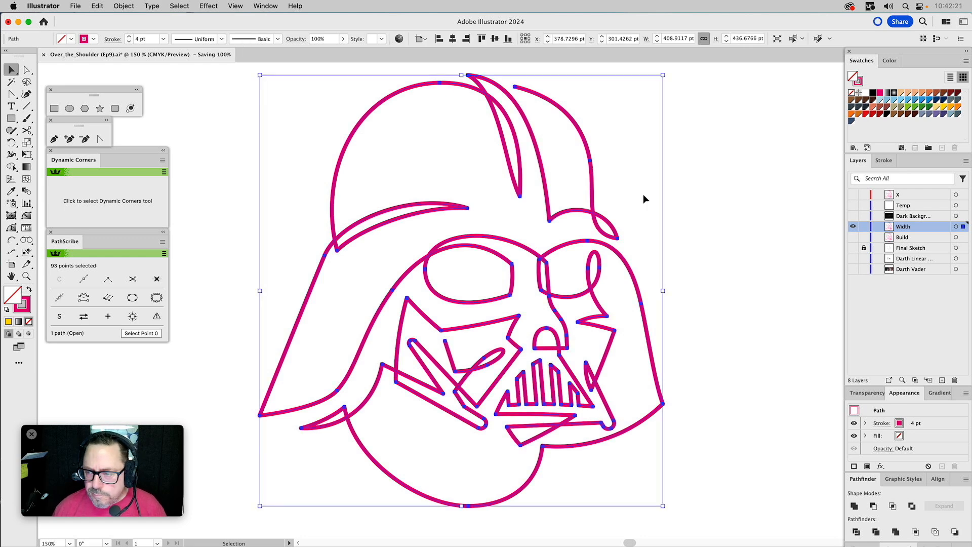
left_click(12, 155)
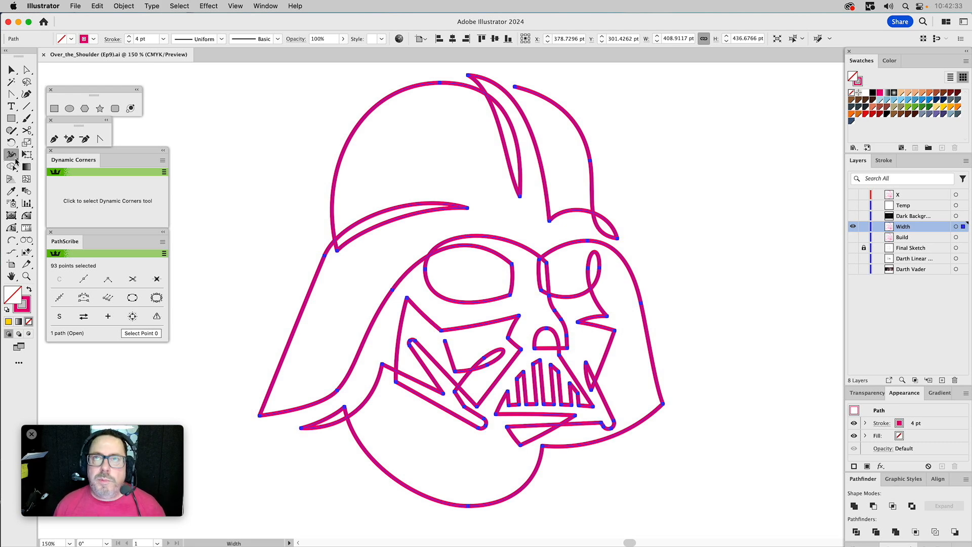
left_click(26, 276)
left_click_drag(450, 65, 688, 312)
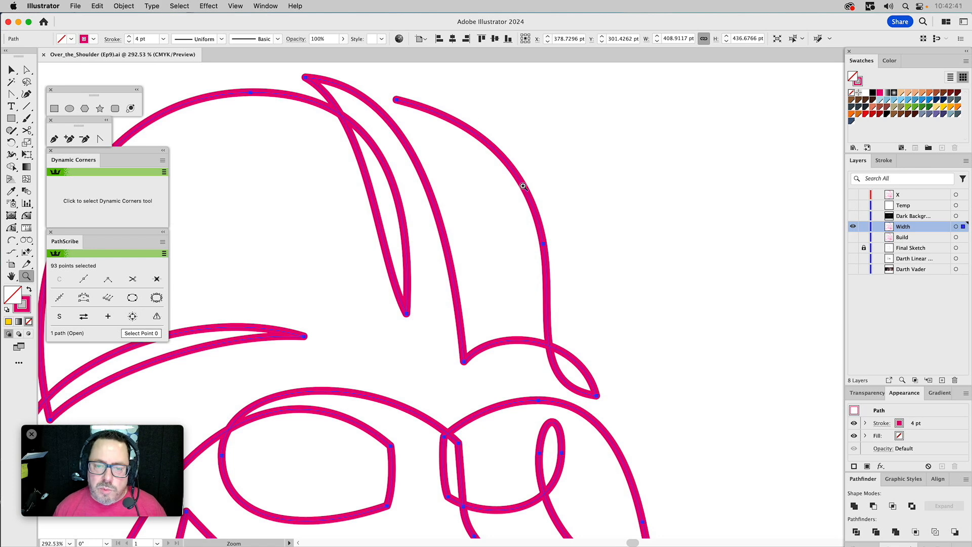
left_click(13, 156)
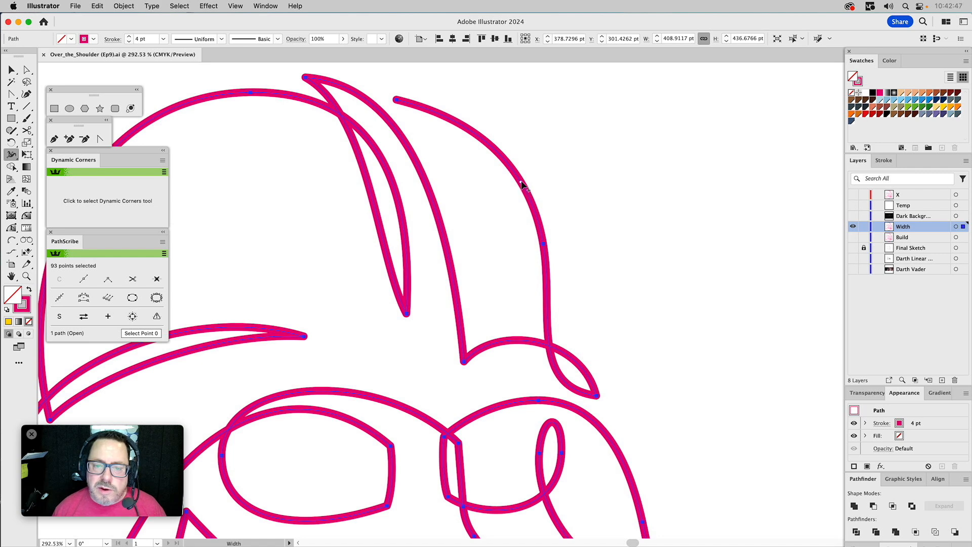
left_click_drag(521, 181, 526, 179)
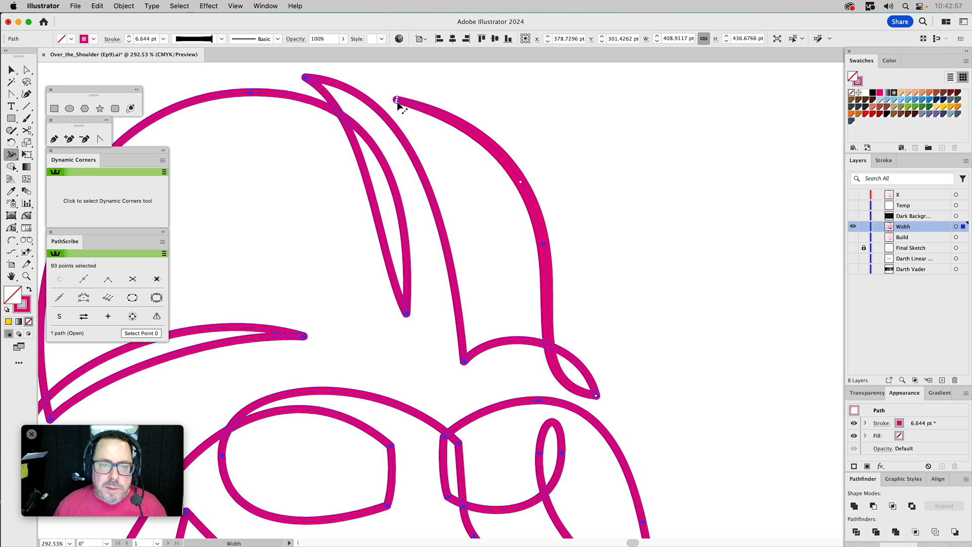
left_click_drag(398, 102, 397, 102)
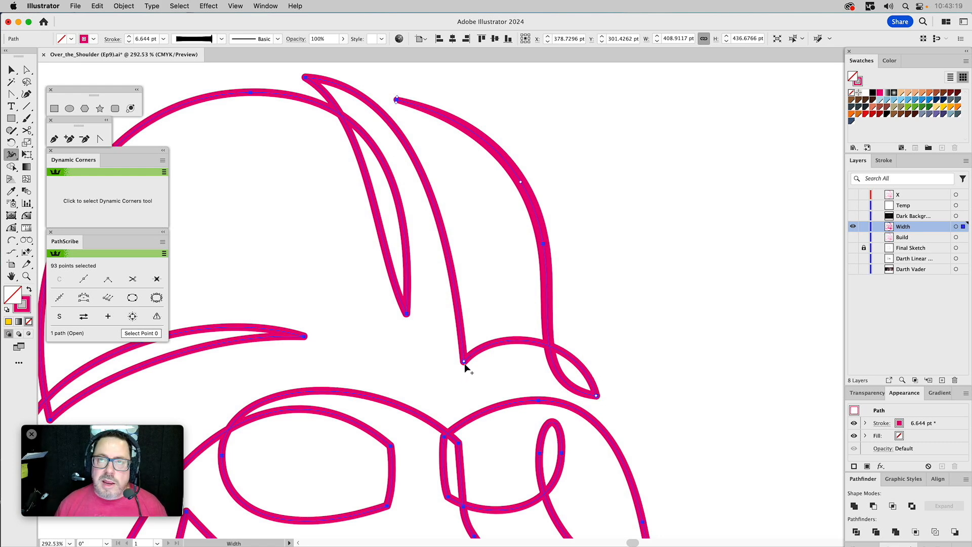
- Widen the stroke at the central ridge's bottom corner and taper it at the ridge's top tip
left_click_drag(465, 364, 465, 368)
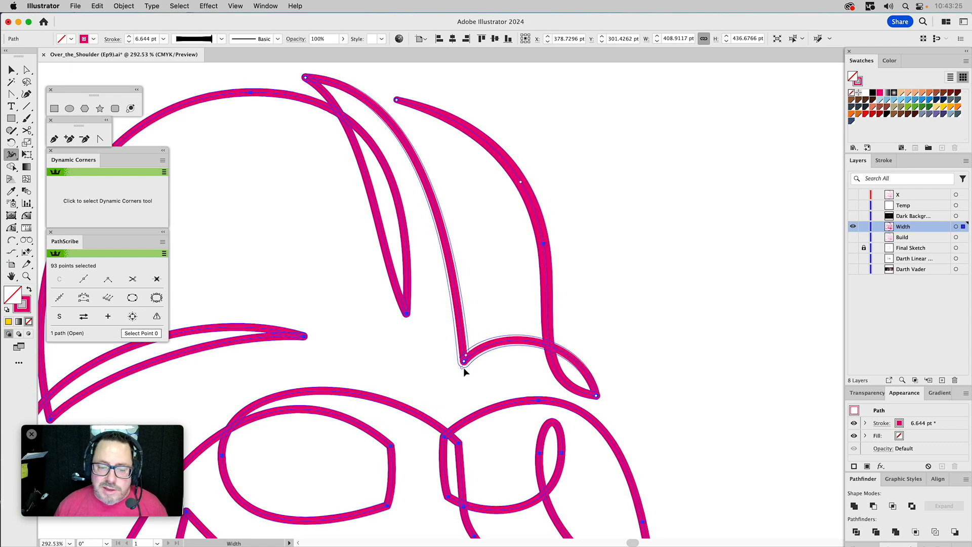
left_click_drag(463, 366, 464, 373)
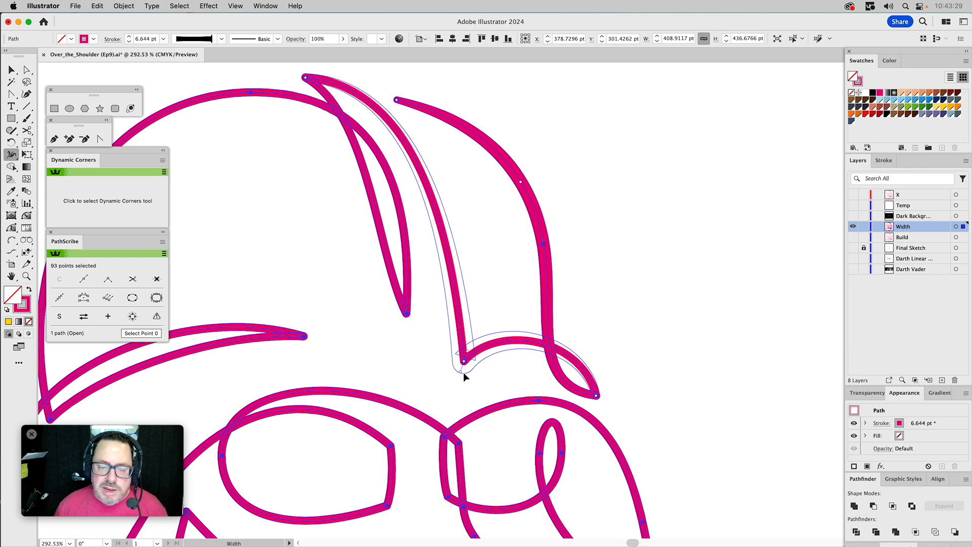
left_click_drag(463, 372, 466, 368)
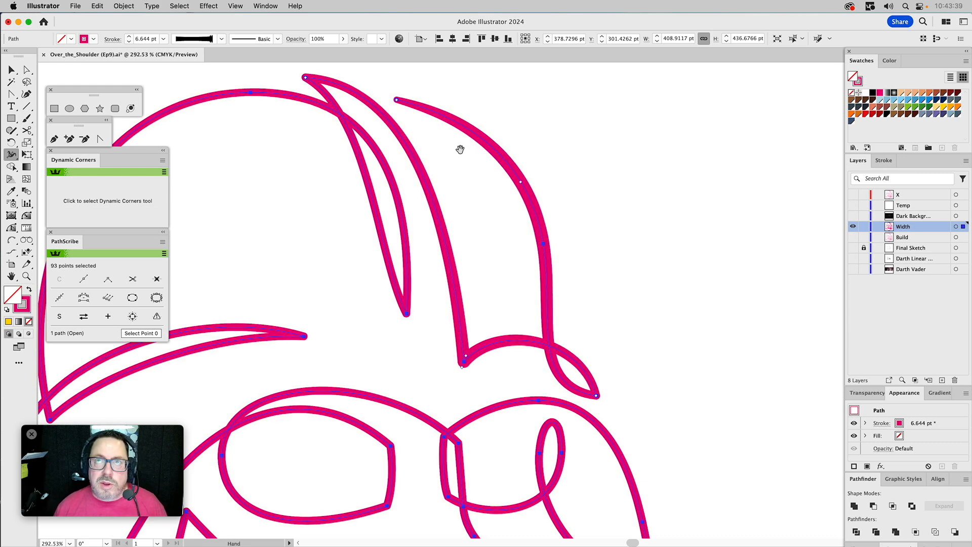
scroll(468, 146, "left", 4)
scroll(468, 147, "up", 2)
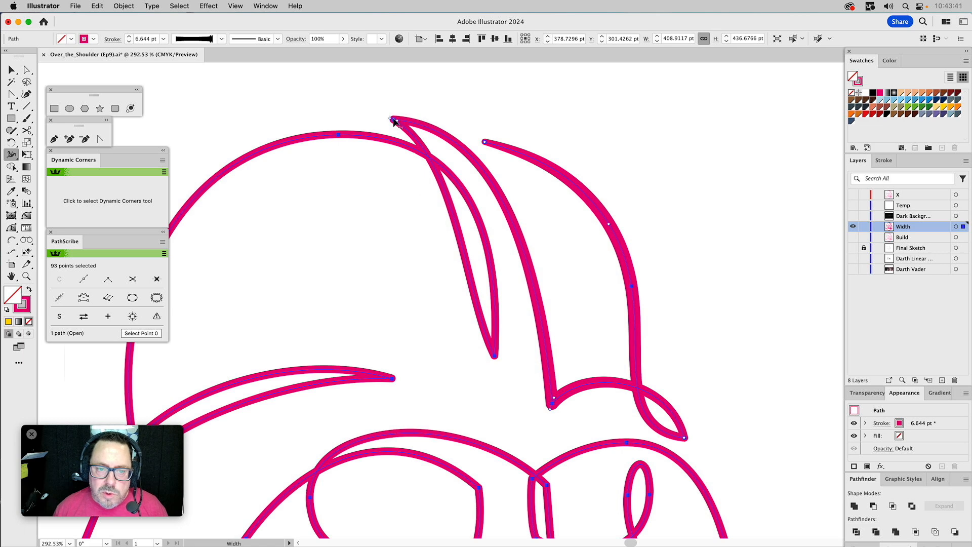
left_click_drag(397, 120, 396, 122)
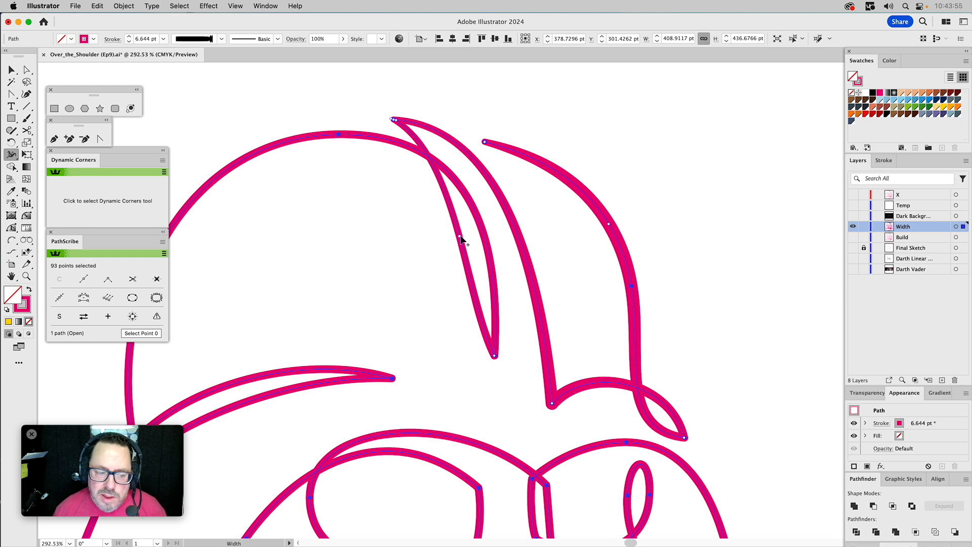
- Try to adjust the stroke width midway along the ridge's inner line, and undo the attempts
left_click_drag(461, 239, 465, 238)
key("super+z")
key("super+z")
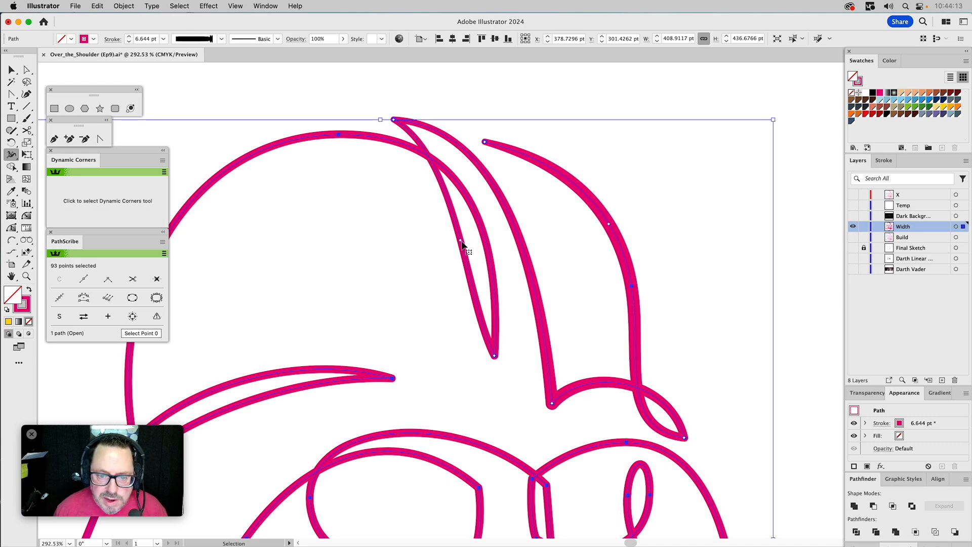
left_click_drag(458, 245, 451, 244)
key("v")
key("super+z")
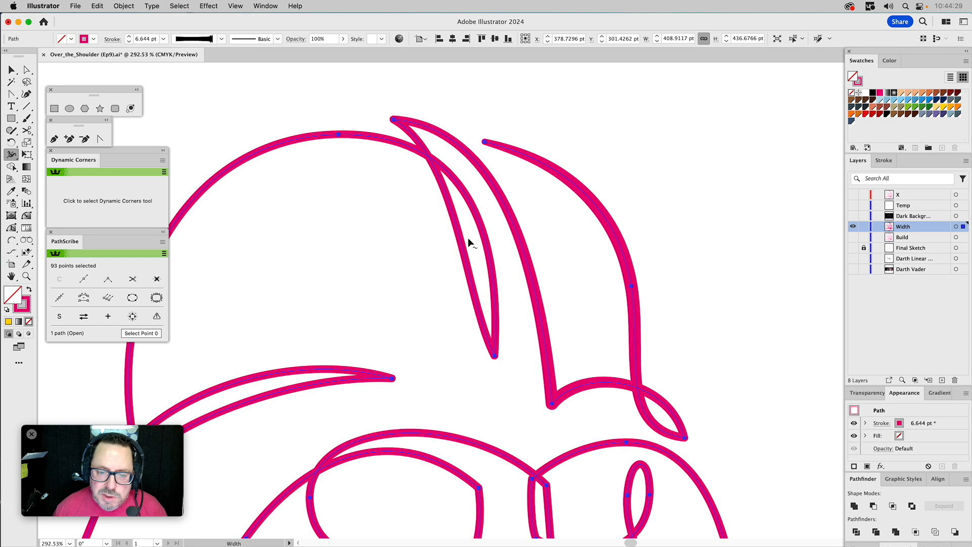
- Thicken the stroke at the middle of the ridge's inner line and adjust the width at its lower tip
left_click_drag(461, 242, 466, 241)
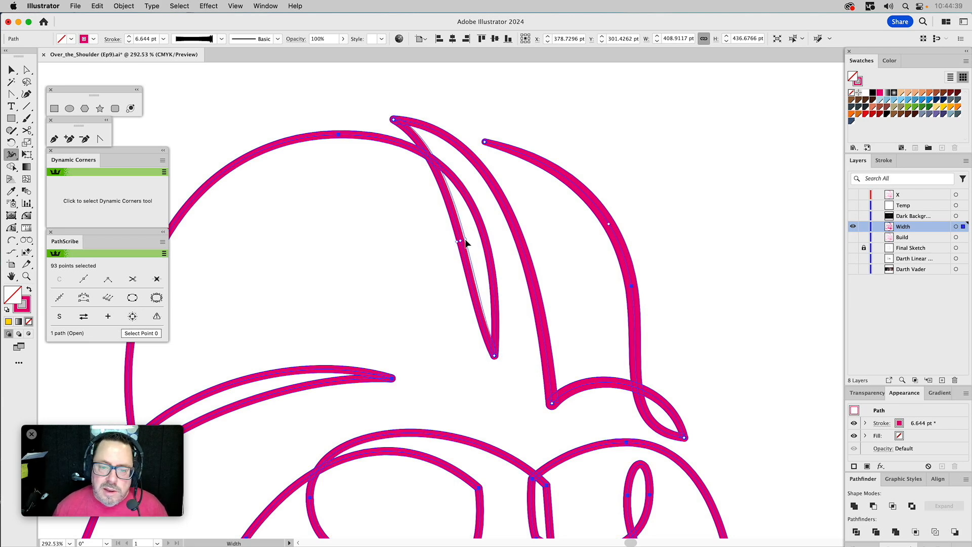
left_click_drag(465, 239, 465, 243)
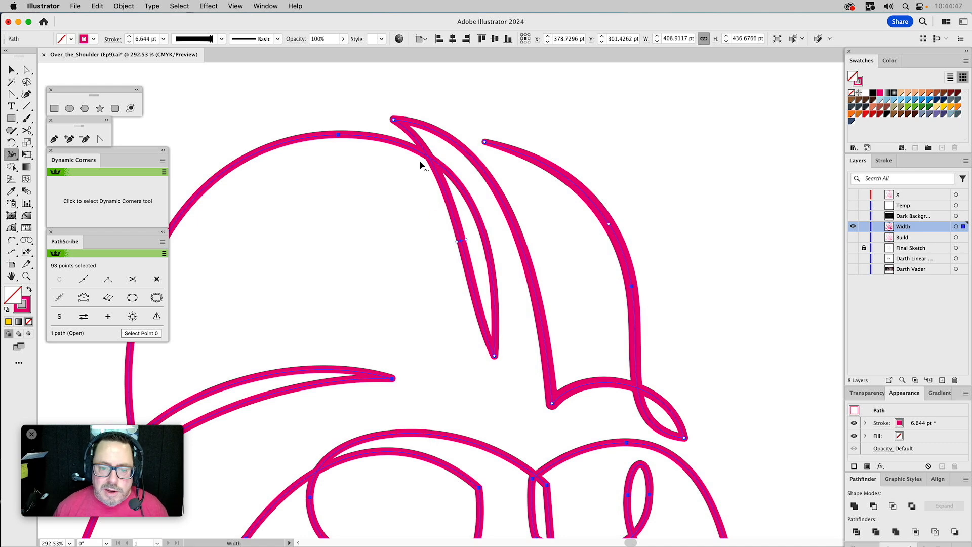
left_click(494, 358)
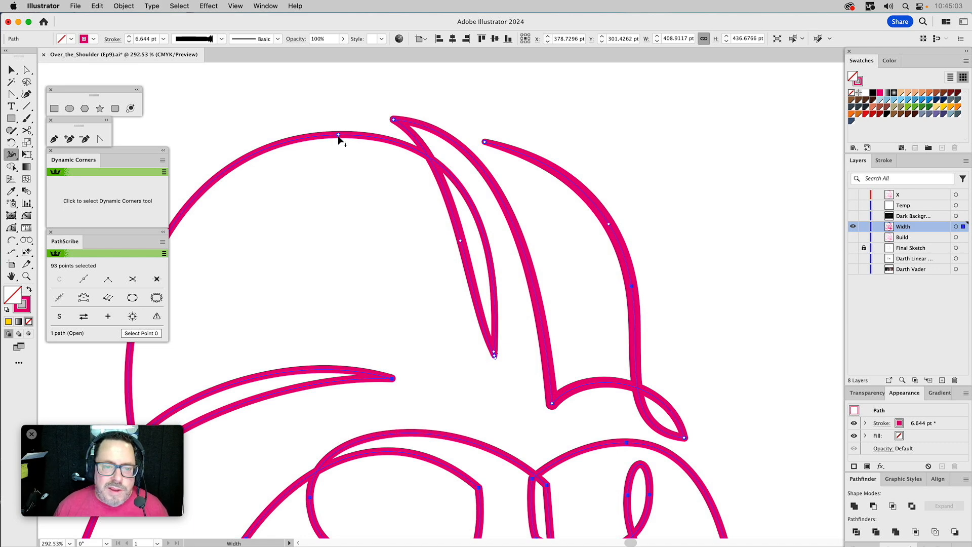
- Thicken the stroke from the left dome's crown to its lower corner, and fine-tune the width at the ridge's top tip
left_click_drag(338, 135, 341, 137)
mouse_move(295, 210)
left_mouse_down()
mouse_move(434, 147)
mouse_move(461, 123)
left_mouse_up()
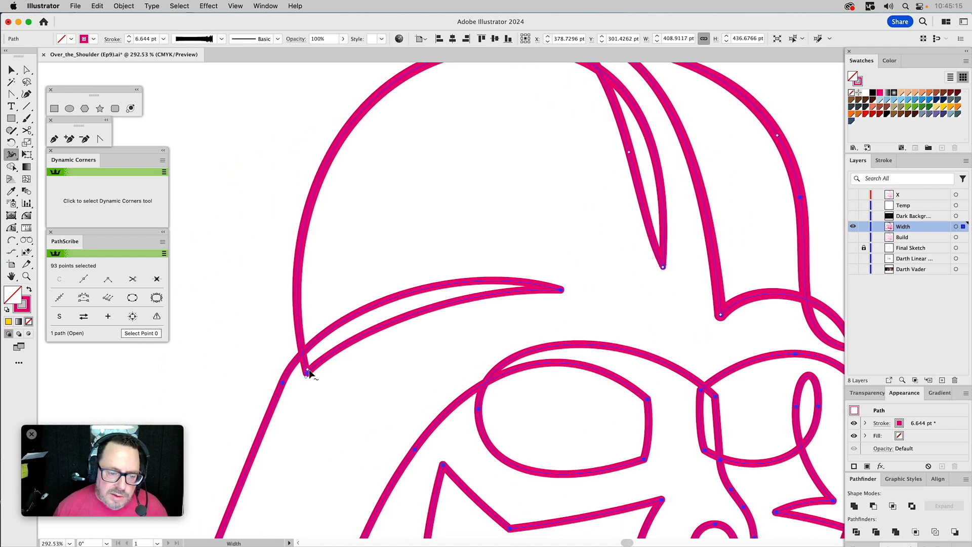
left_click_drag(308, 373, 312, 374)
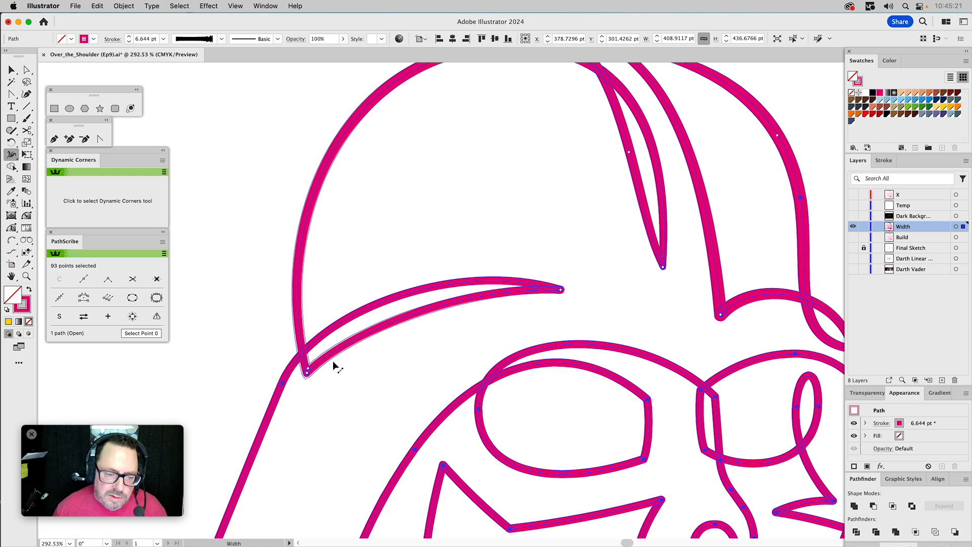
left_click_drag(406, 284, 329, 380)
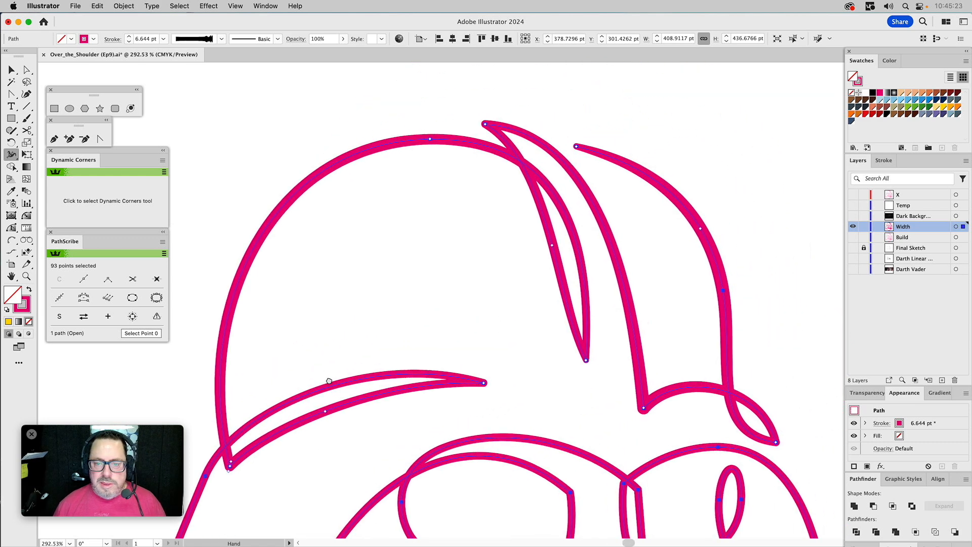
left_click_drag(329, 380, 320, 419)
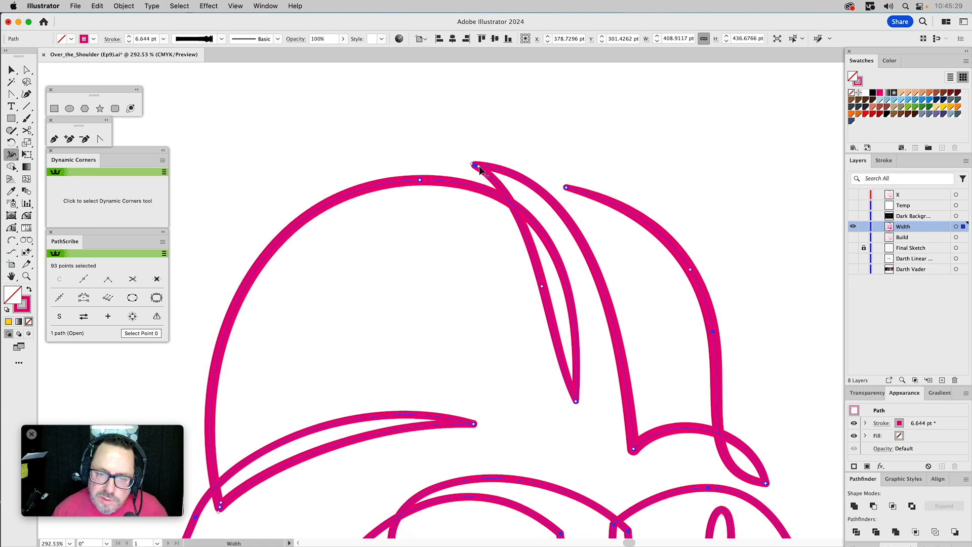
left_click_drag(481, 167, 479, 166)
- Try to widen the stroke to 11.218 pt at the pointed lower-left corner of the helmet's flare, and undo it
left_click_drag(403, 342, 488, 89)
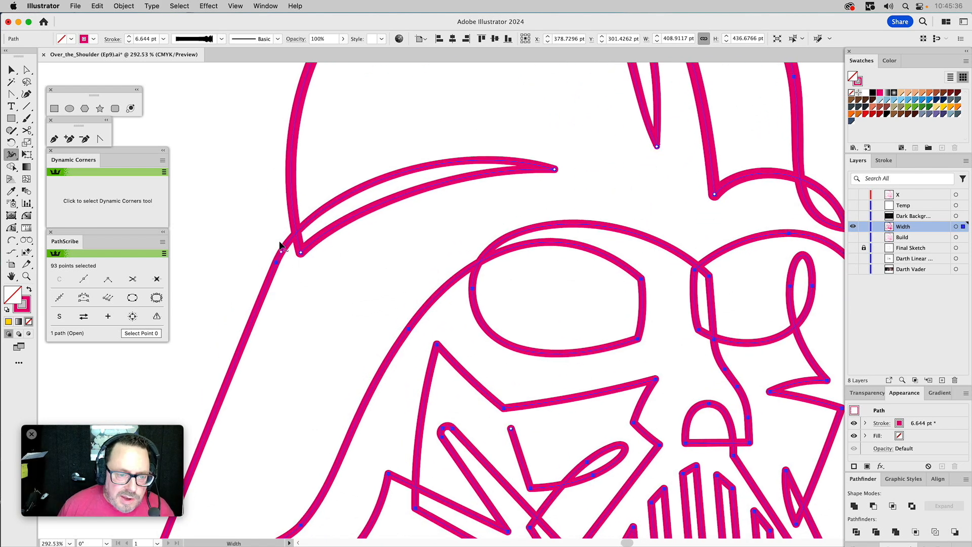
left_click_drag(341, 258, 511, 187)
left_click_drag(422, 405, 444, 262)
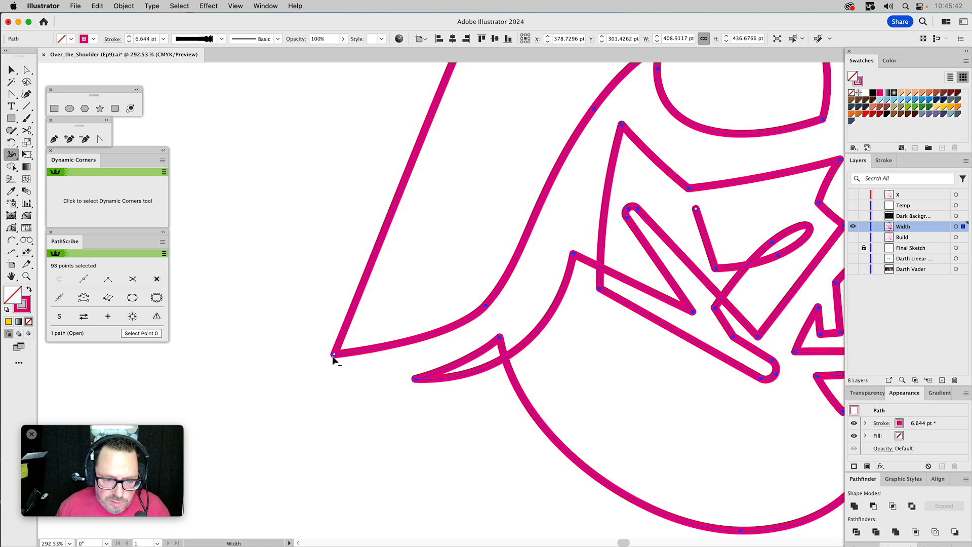
left_click_drag(339, 355, 346, 350)
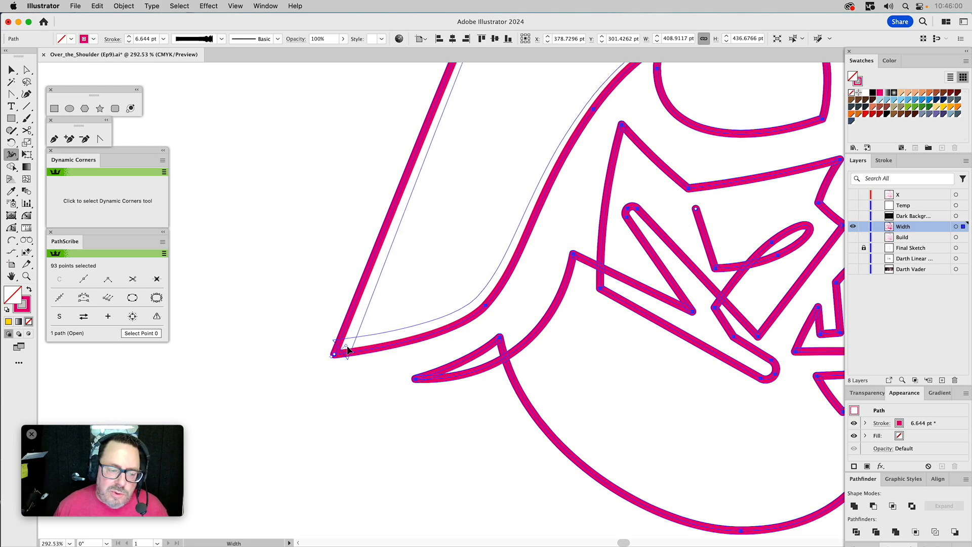
left_click_drag(348, 349, 343, 358)
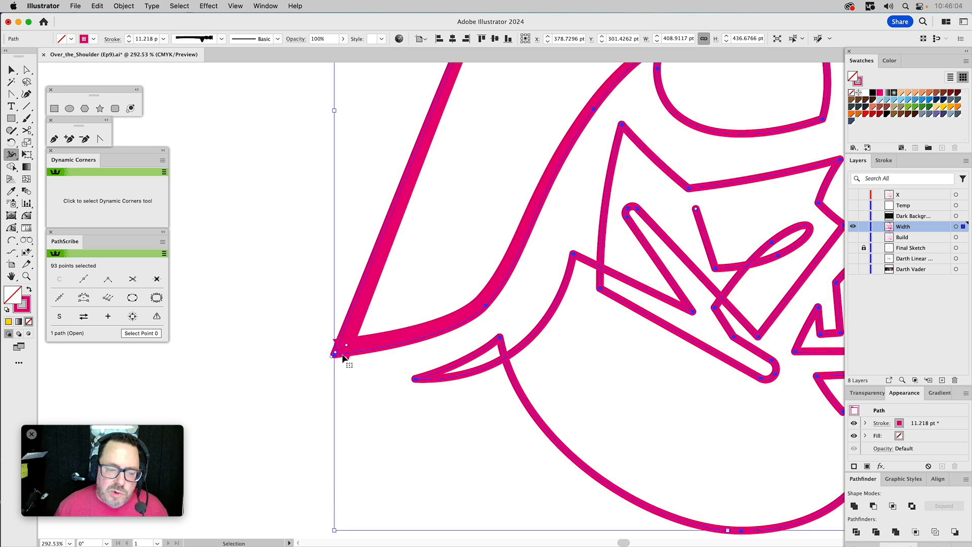
key("super+z")
- Widen the stroke evenly on both sides to 8.95 pt at the flare's pointed lower-left corner
left_click_drag(336, 356, 342, 354)
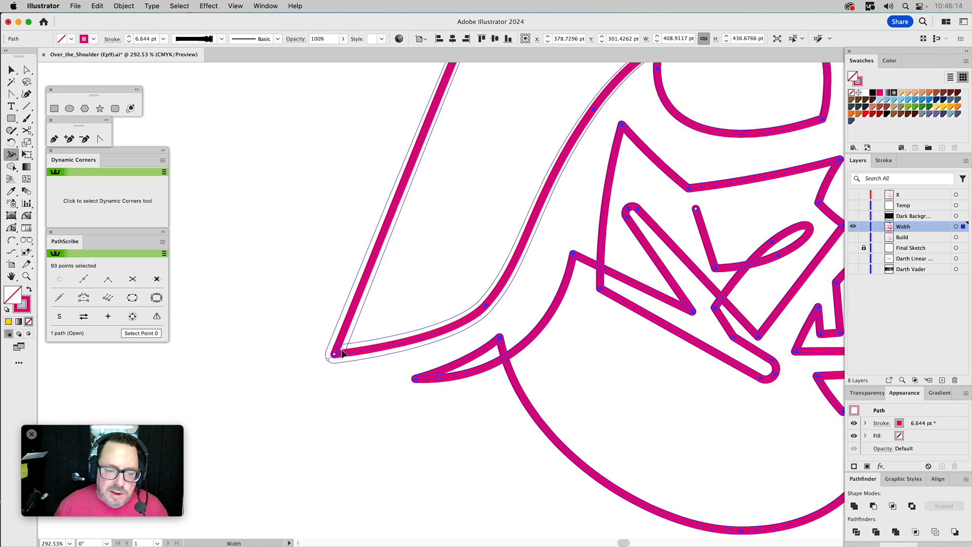
left_click_drag(351, 365, 352, 359)
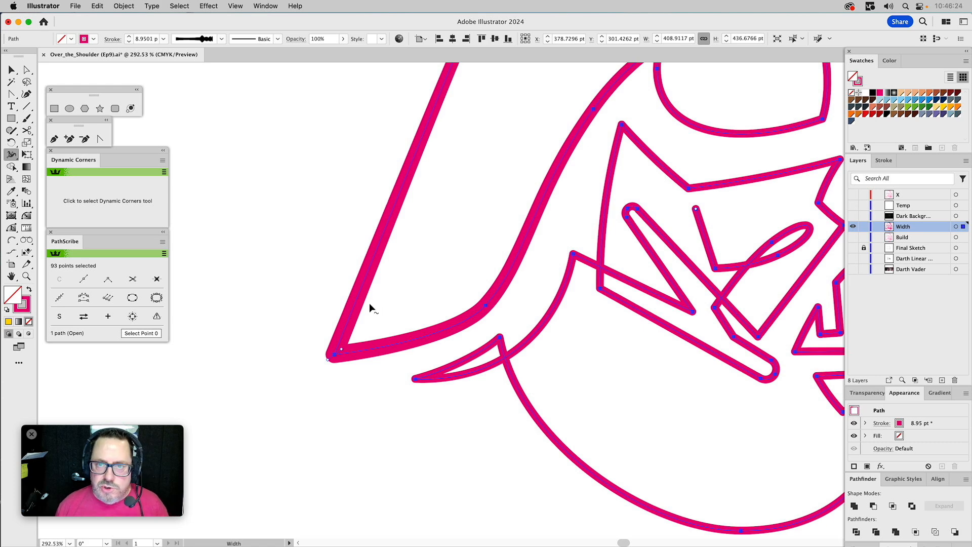
- Lengthen the upper handle of the smooth anchor where the flare meets the brow line to round the curve, and deselect the path
left_click_drag(475, 126, 415, 301)
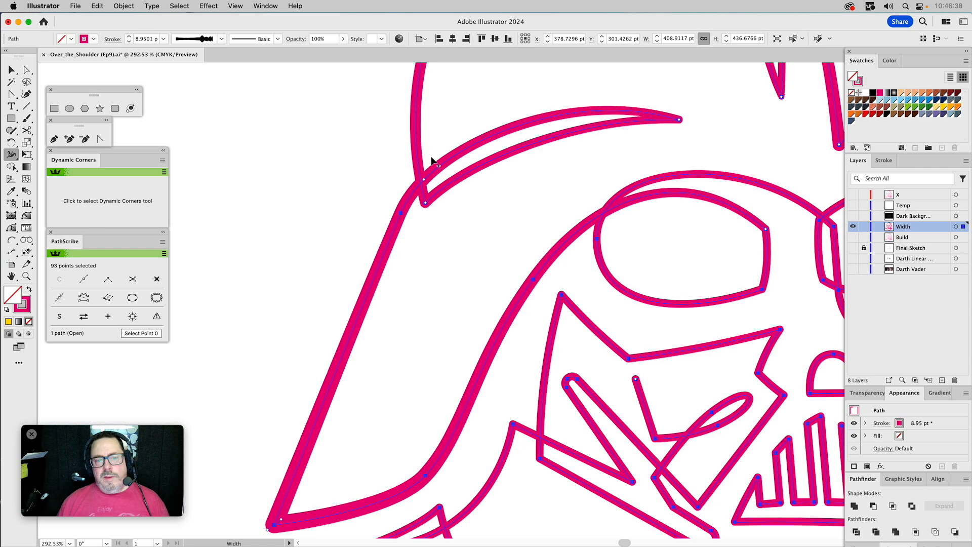
key("a")
left_click(401, 214)
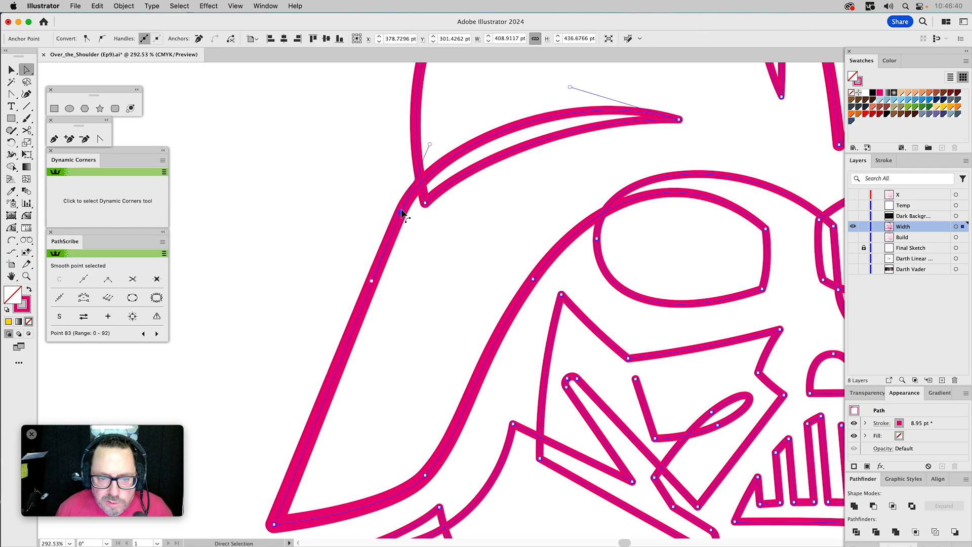
left_click_drag(430, 144, 435, 134)
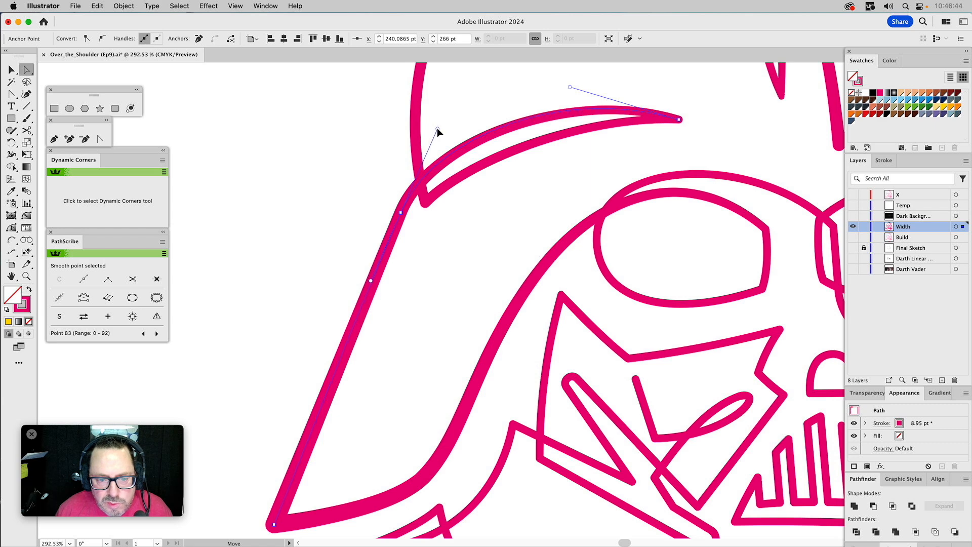
left_click_drag(438, 131, 438, 131)
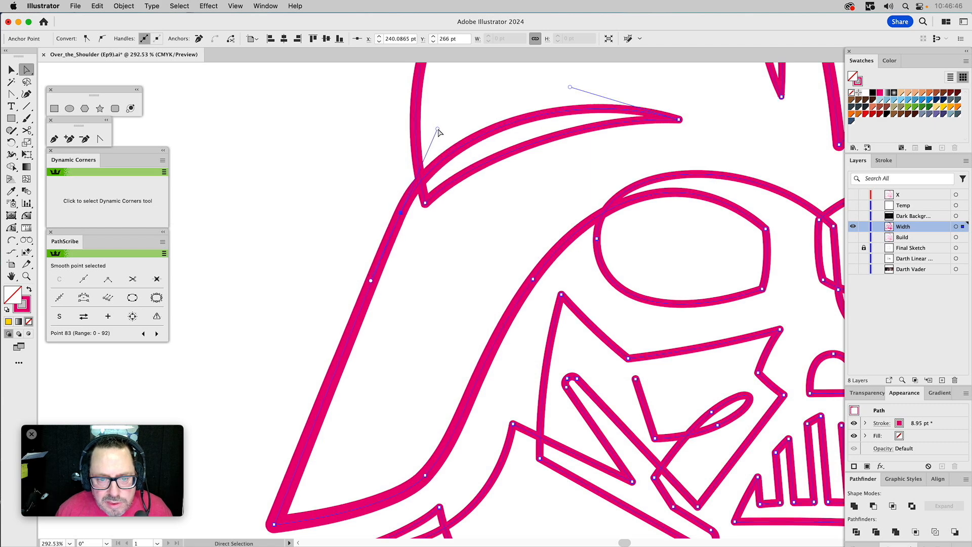
left_click(373, 154)
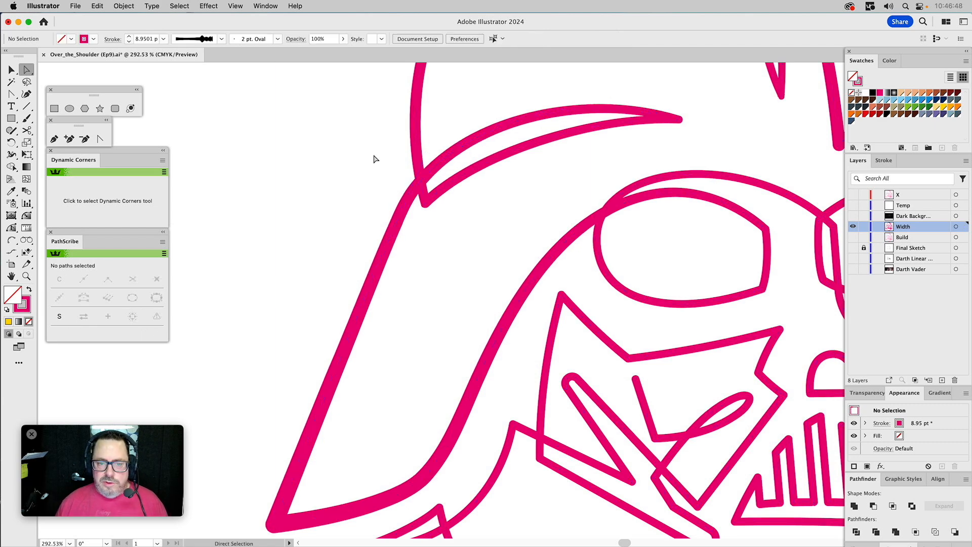
- Readjust the stroke width at the left dome's lower corner with the Width tool
key("space")
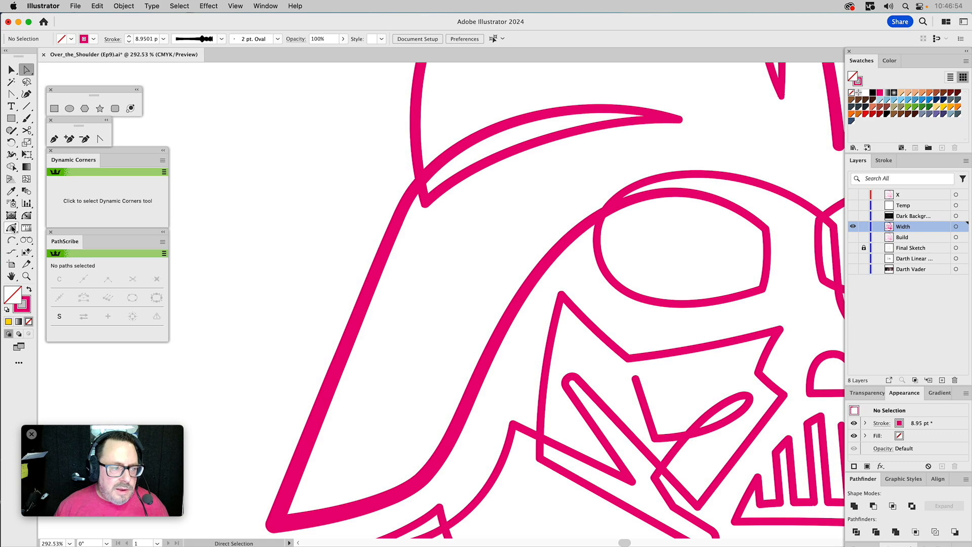
left_click(11, 154)
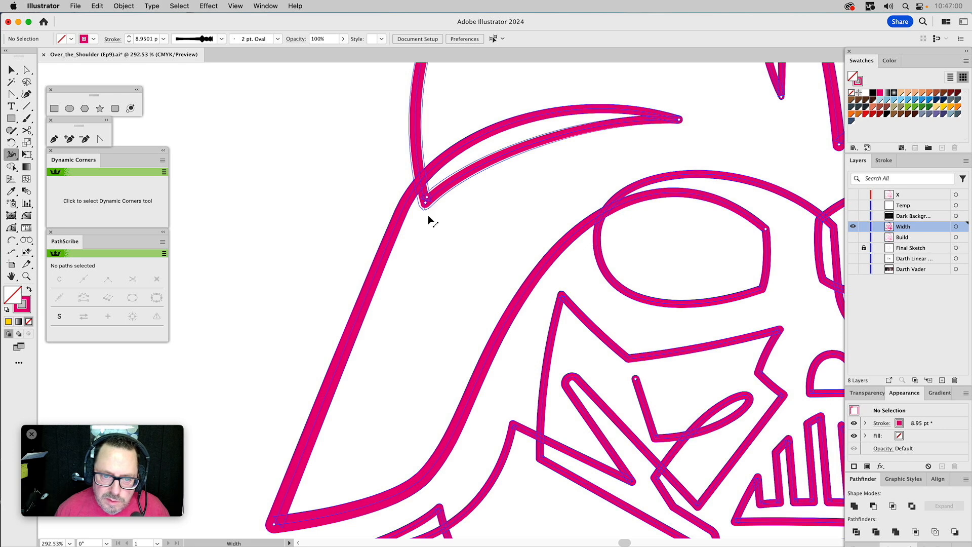
- Widen the stroke with the Width tool at the left eye's outer curve and at the top of the nose line
left_click_drag(529, 360, 348, 358)
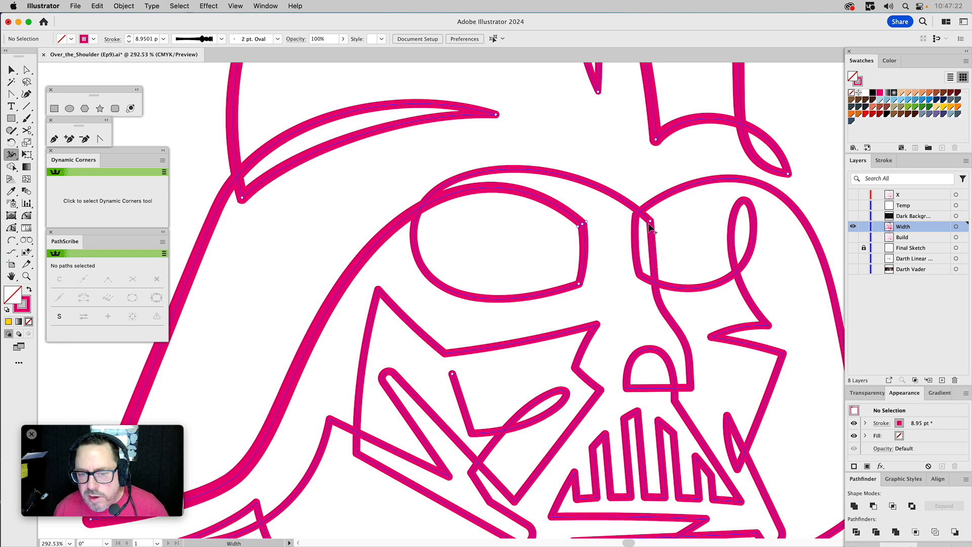
left_click(414, 235, "super")
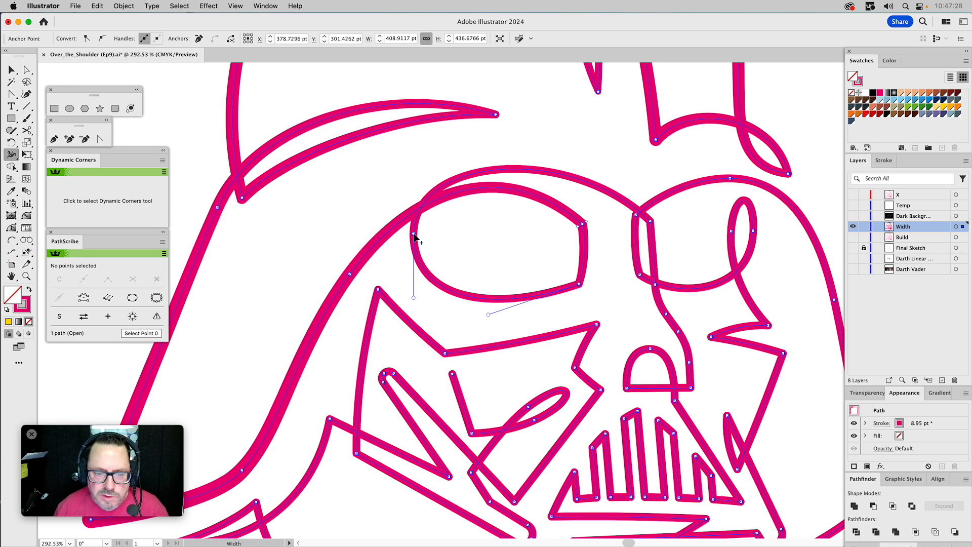
left_click_drag(419, 233, 420, 234)
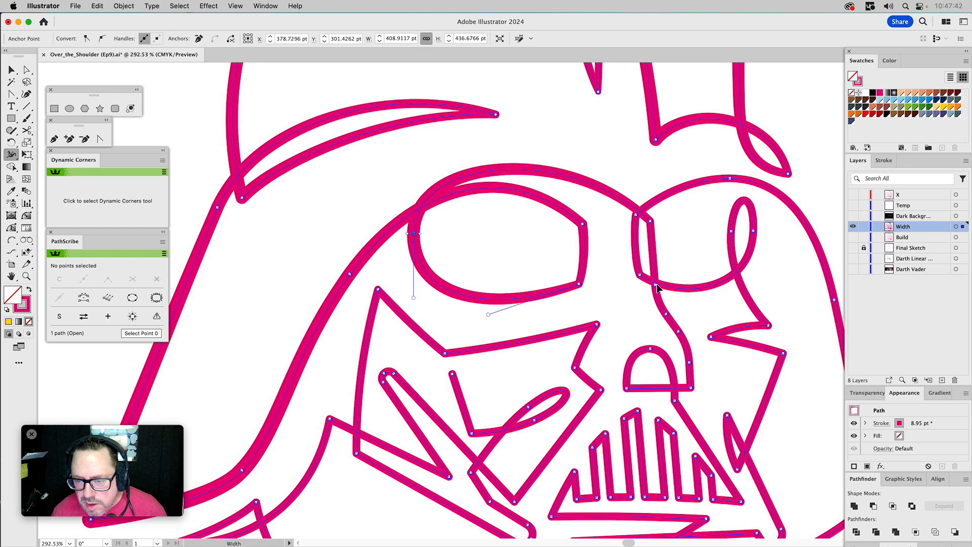
left_click_drag(657, 286, 662, 287)
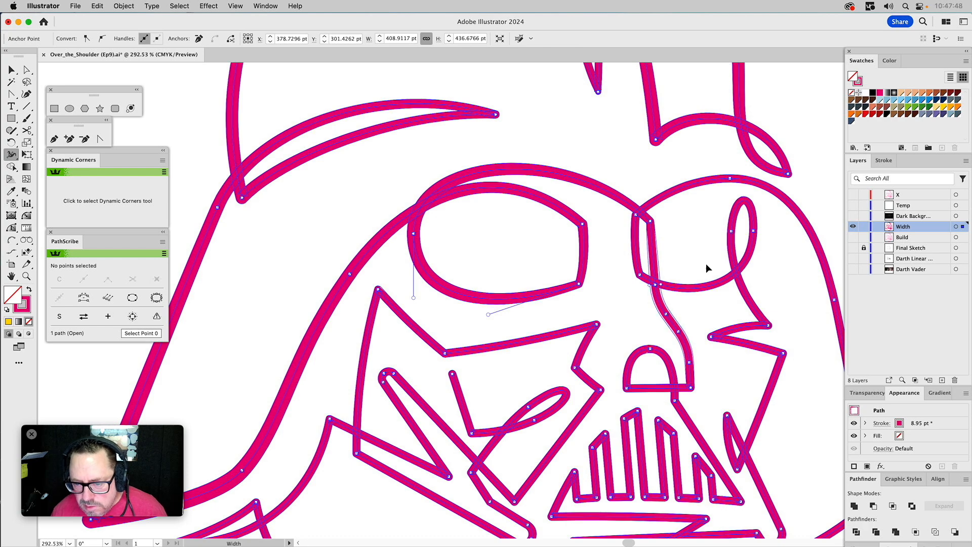
- Adjust the stroke width at the top of the nose arch with the Width tool
left_click_drag(696, 256, 618, 184)
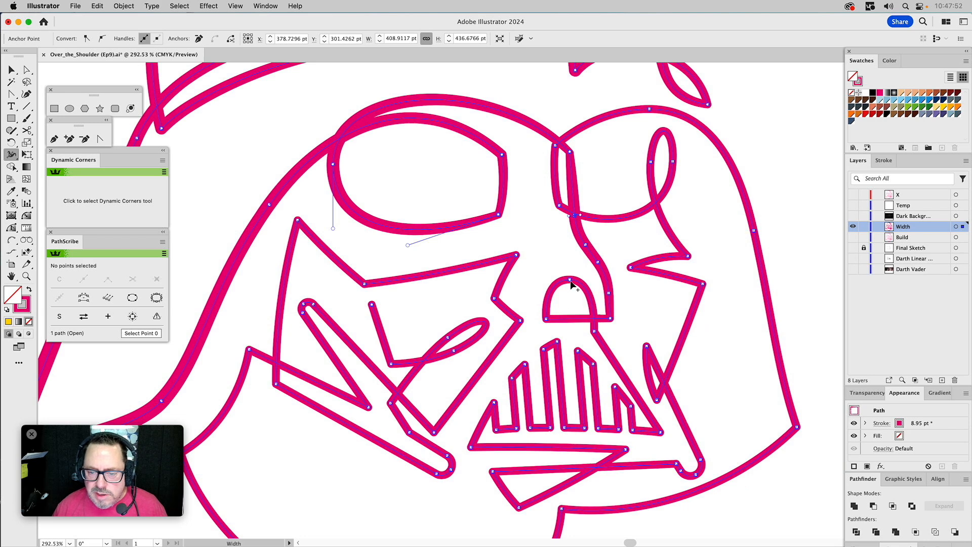
left_click_drag(571, 286, 572, 290)
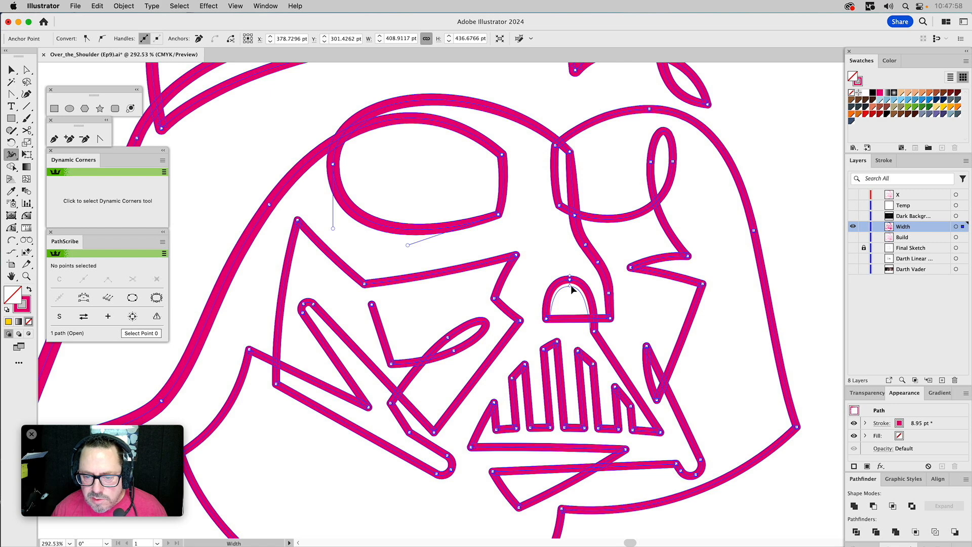
left_click_drag(571, 289, 571, 289)
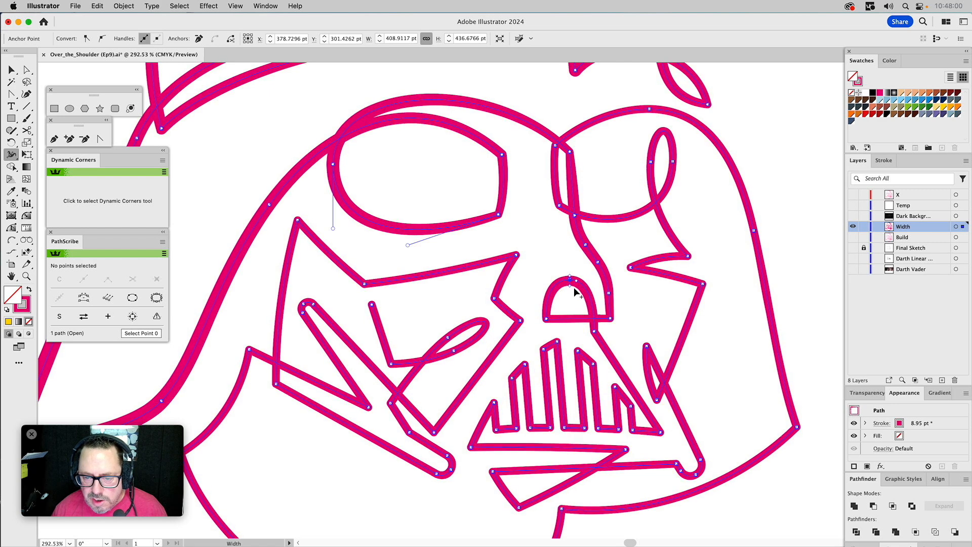
- Try to widen the stroke at the mouth grille's lower-right corner with the Width tool, and undo it
key("space")
left_click_drag(627, 309, 610, 188)
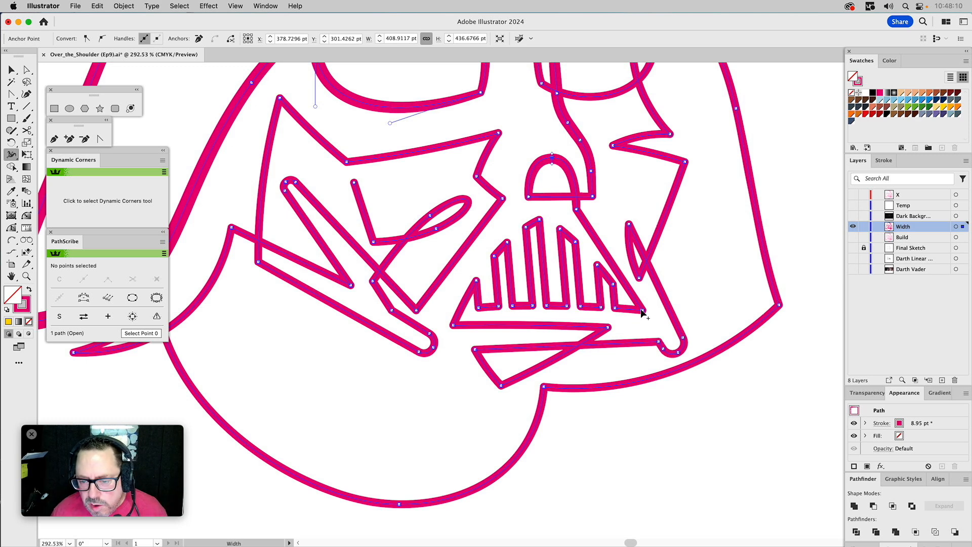
left_click_drag(642, 313, 637, 311)
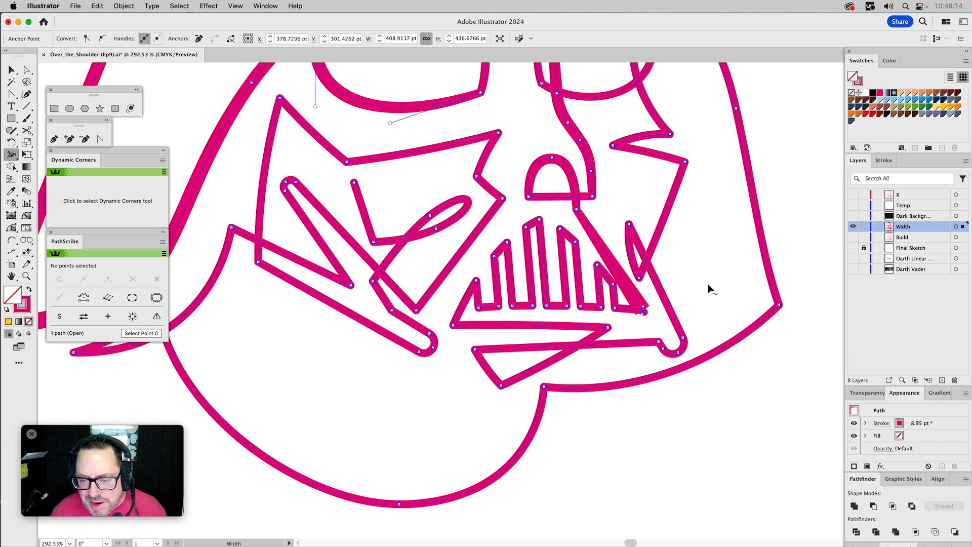
key("super+z")
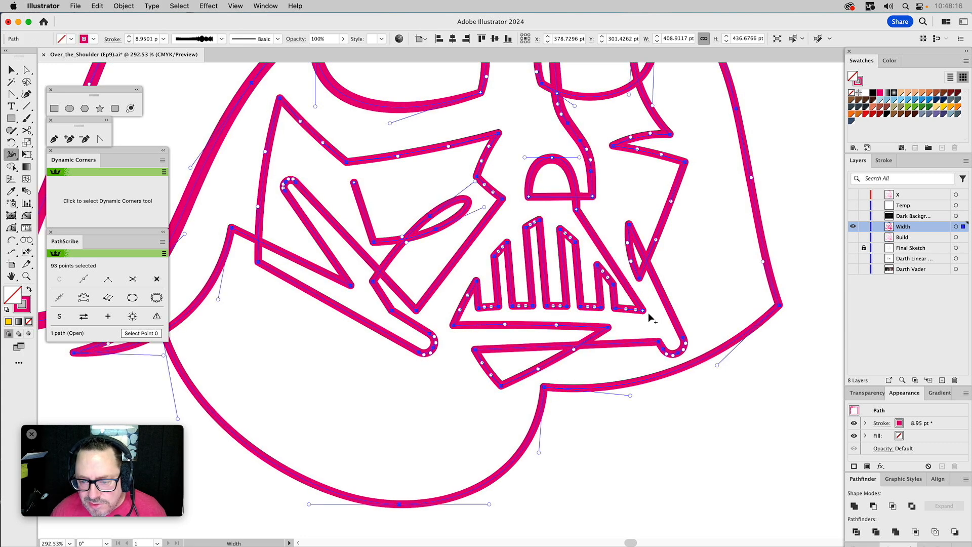
left_click_drag(644, 312, 649, 312)
- Separate the overlapping anchor points at the mouth grille's lower-right corner by moving one slightly inward along the base line
key("a")
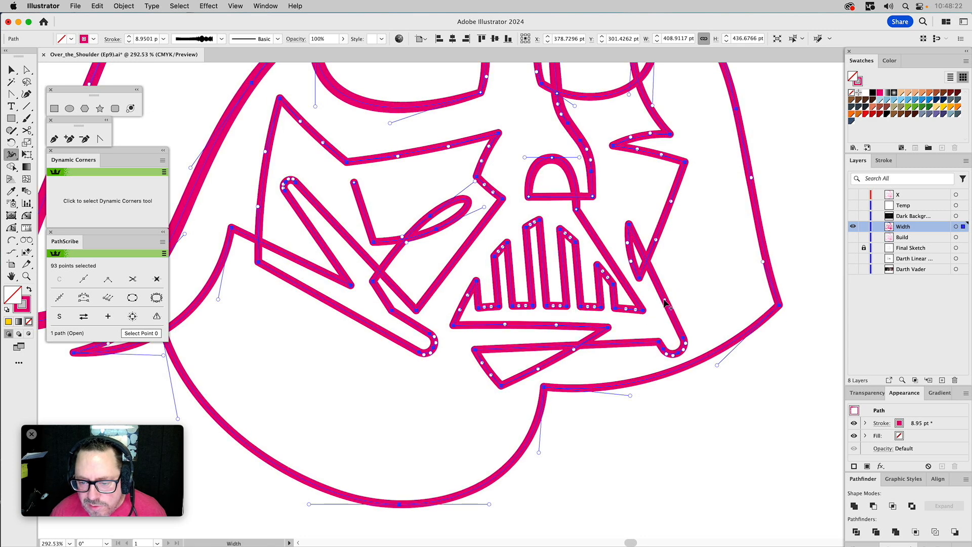
left_click(646, 313)
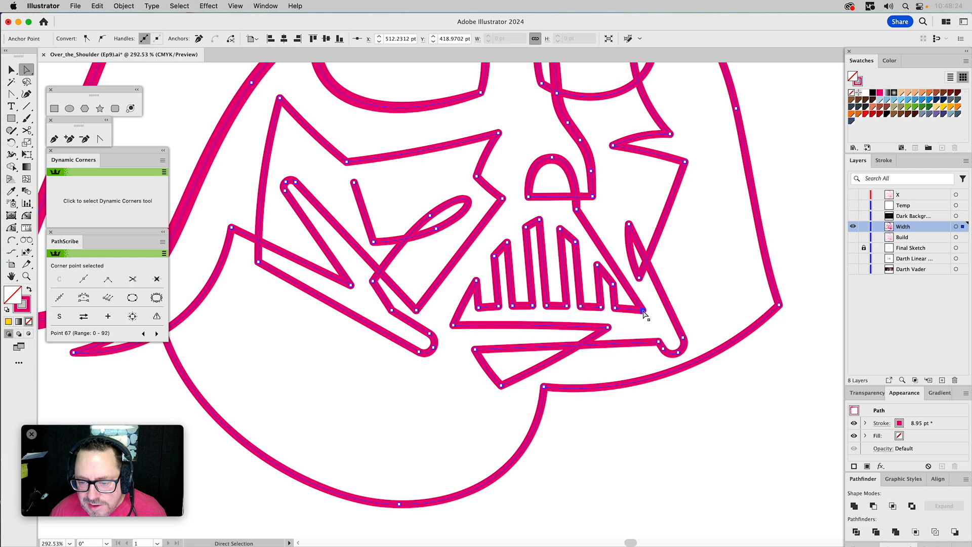
left_click(25, 278)
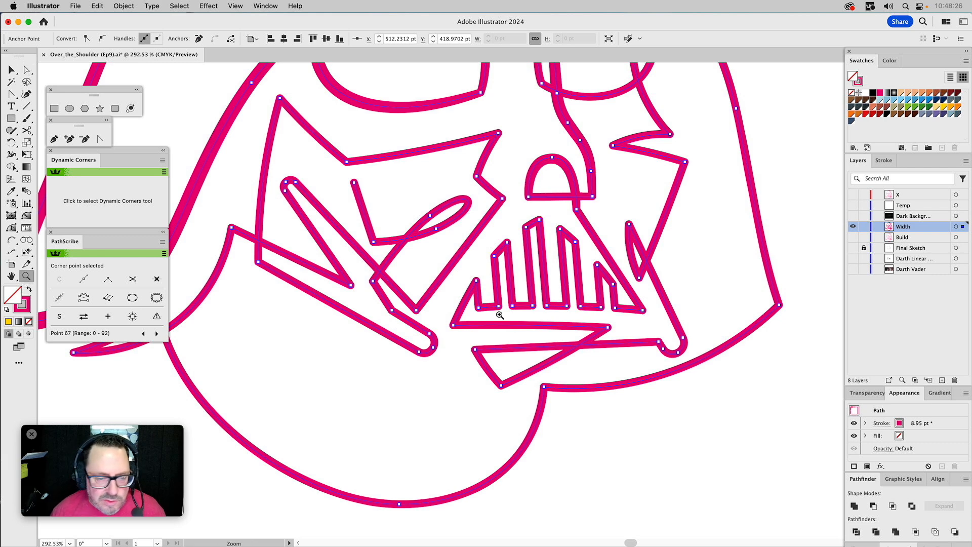
left_click_drag(658, 321, 674, 342)
key("a")
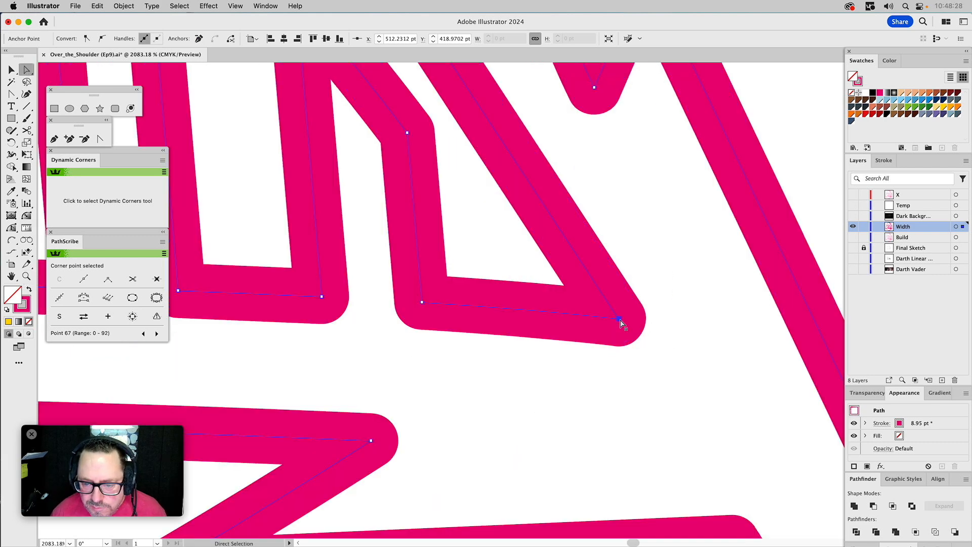
left_click_drag(622, 324, 618, 323)
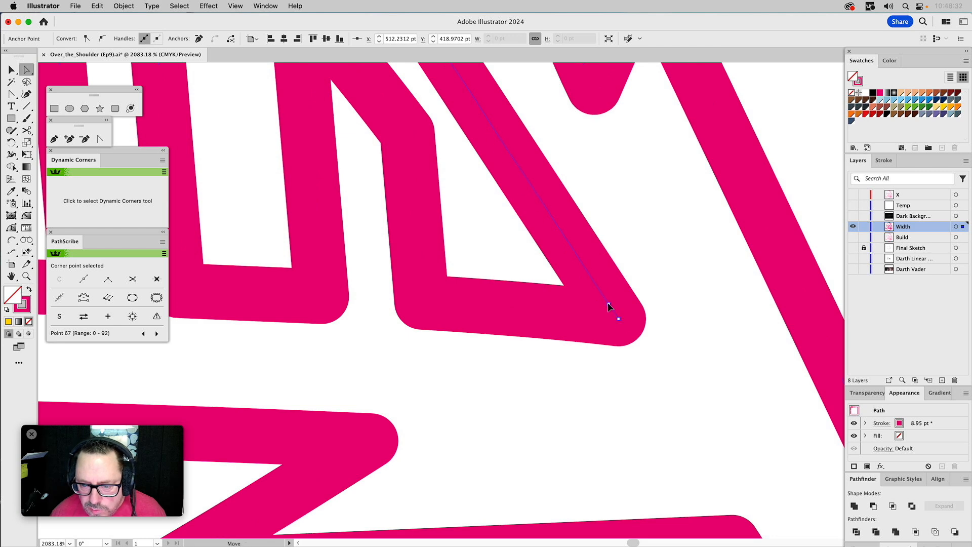
left_click(620, 306)
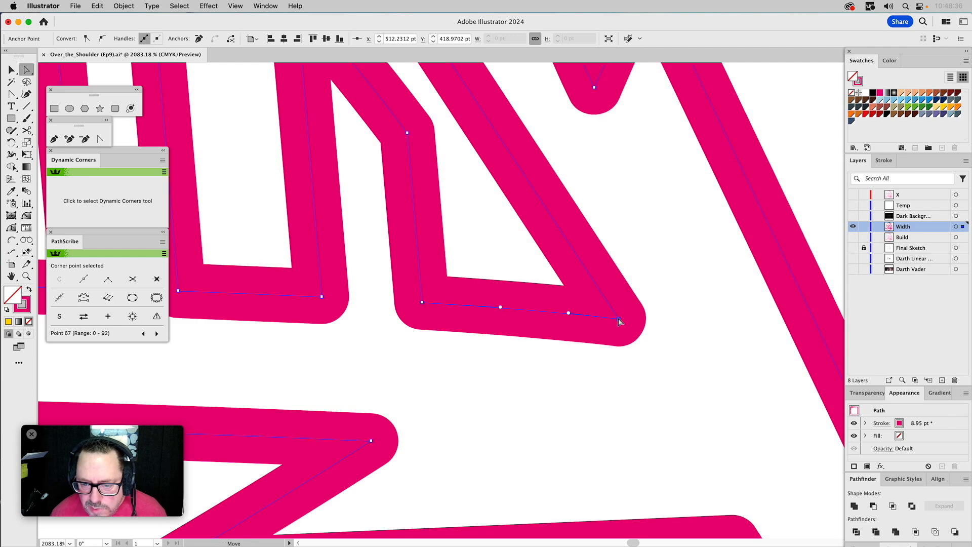
mouse_move(616, 317)
left_mouse_down()
mouse_move(602, 304)
mouse_move(608, 318)
left_mouse_up()
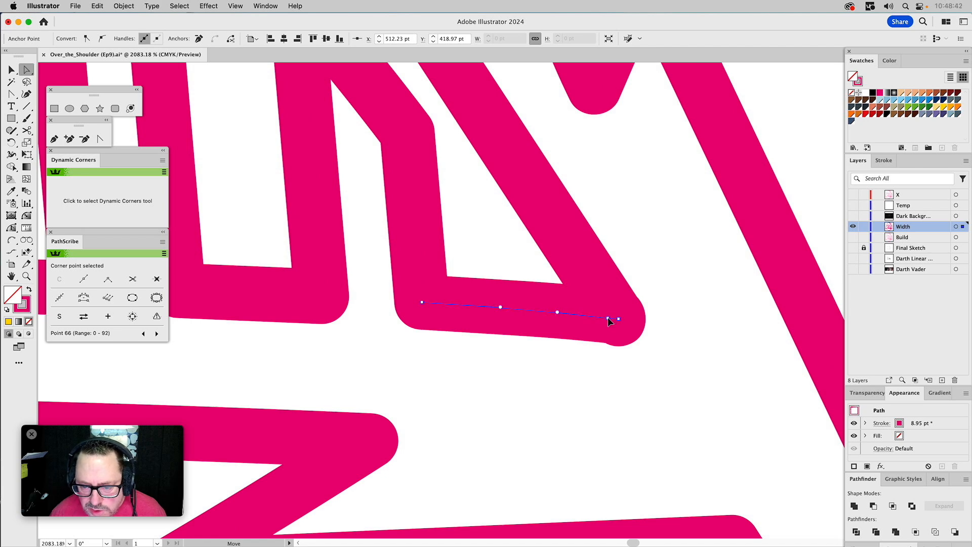
left_click_drag(609, 318, 608, 318)
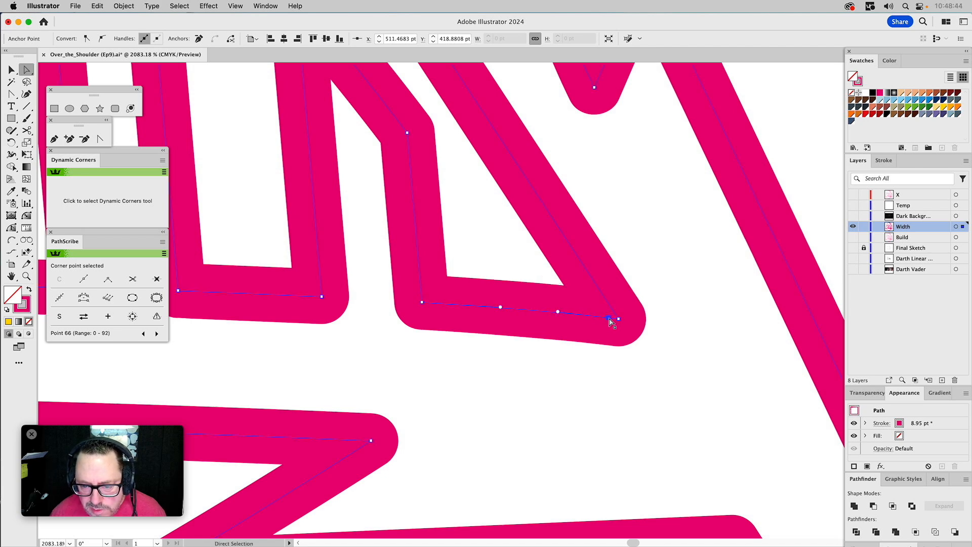
- Delete the offset anchor point near the grille's lower-right corner with the Delete Anchor Point tool
left_click(86, 141)
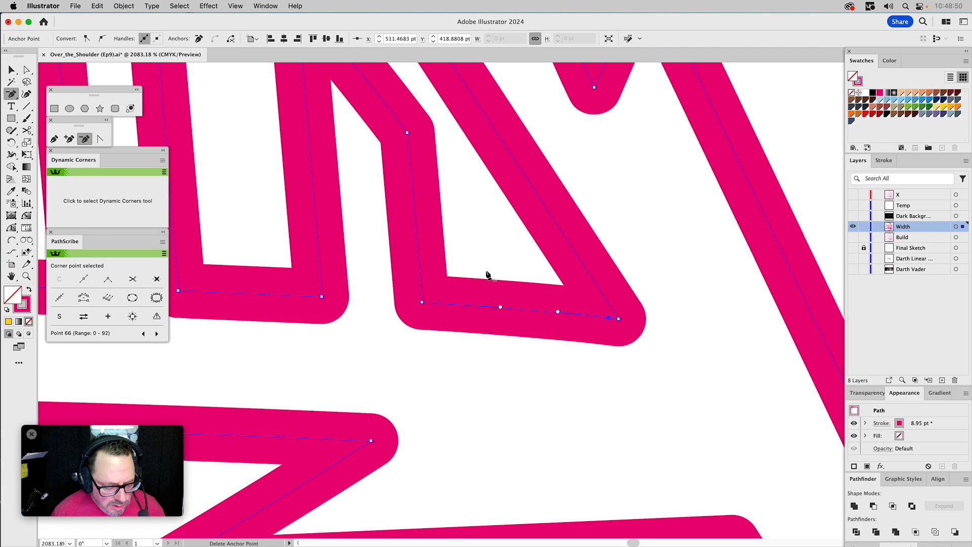
left_click(610, 319)
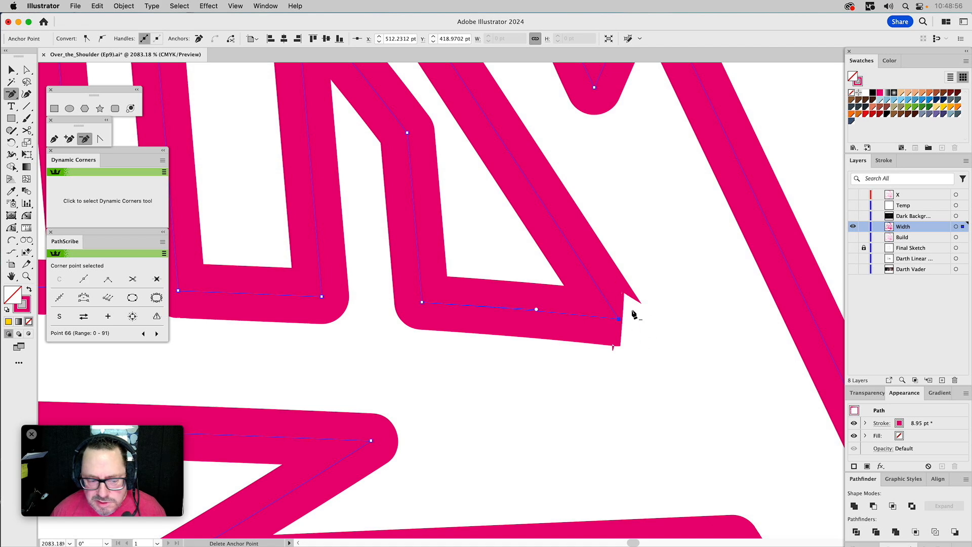
key("a")
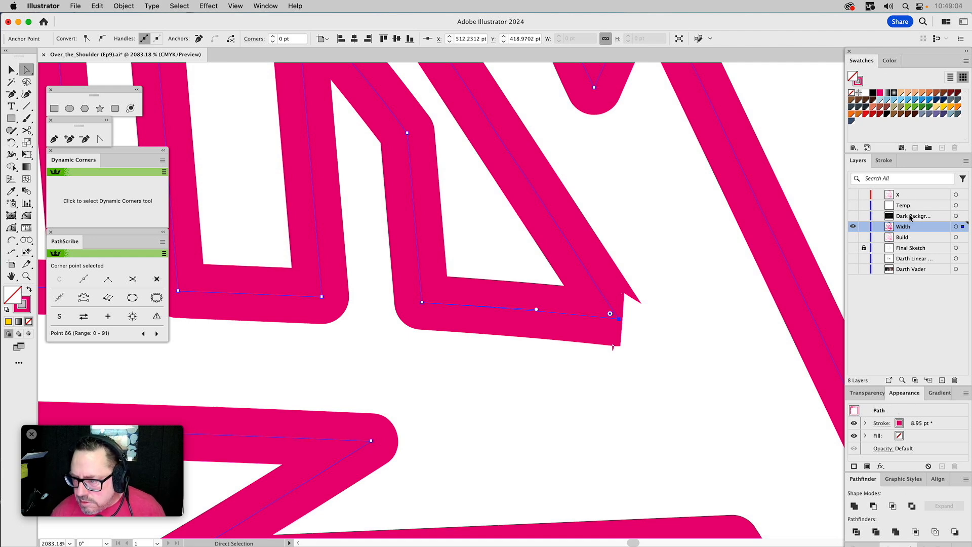
- Show the stroke settings, try to correct the corner with the Width tool, and undo both that change and the anchor deletion
left_click(885, 161)
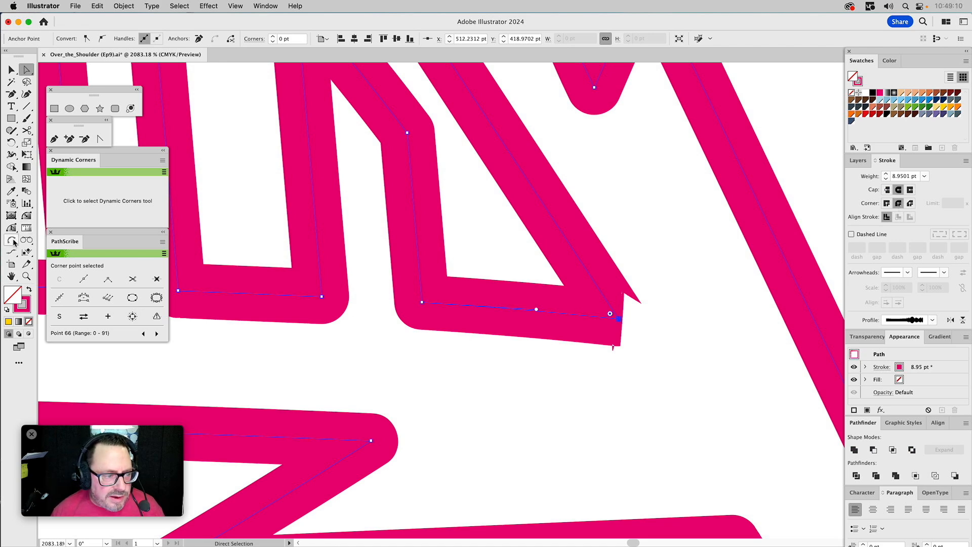
left_click(11, 156)
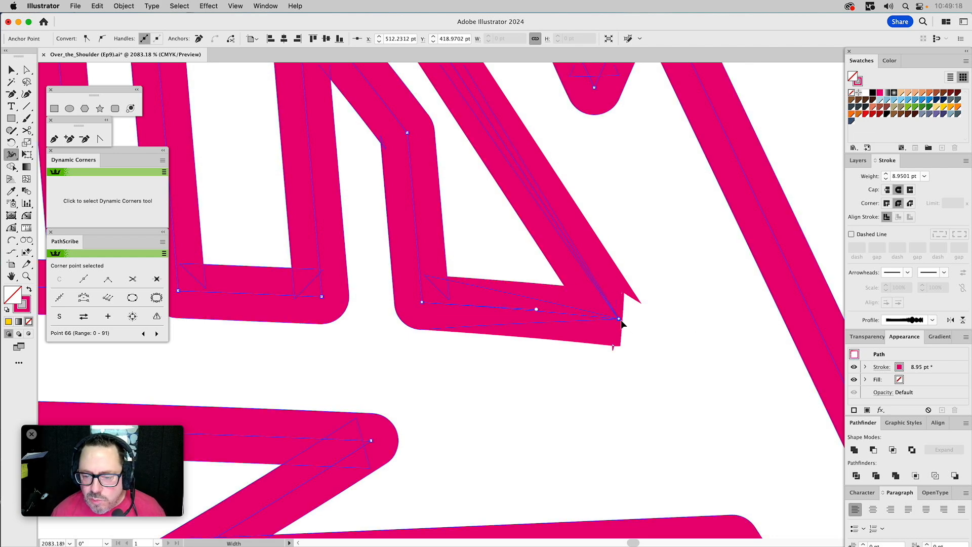
left_click_drag(619, 319, 623, 325)
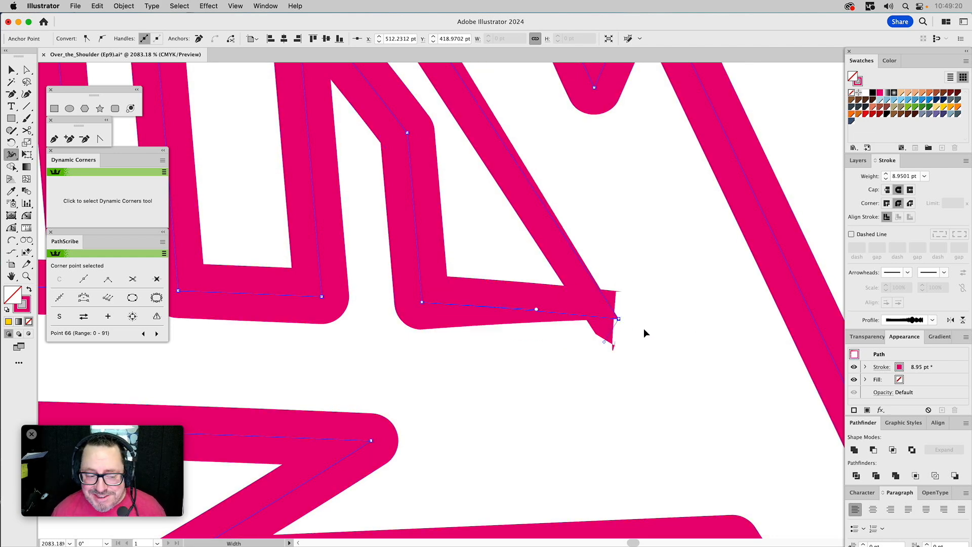
key("super+z")
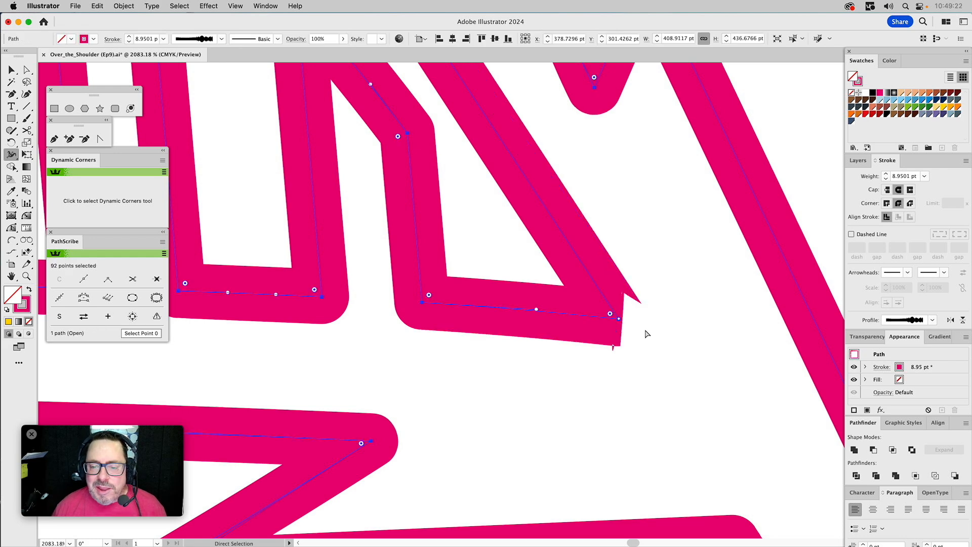
key("super+z")
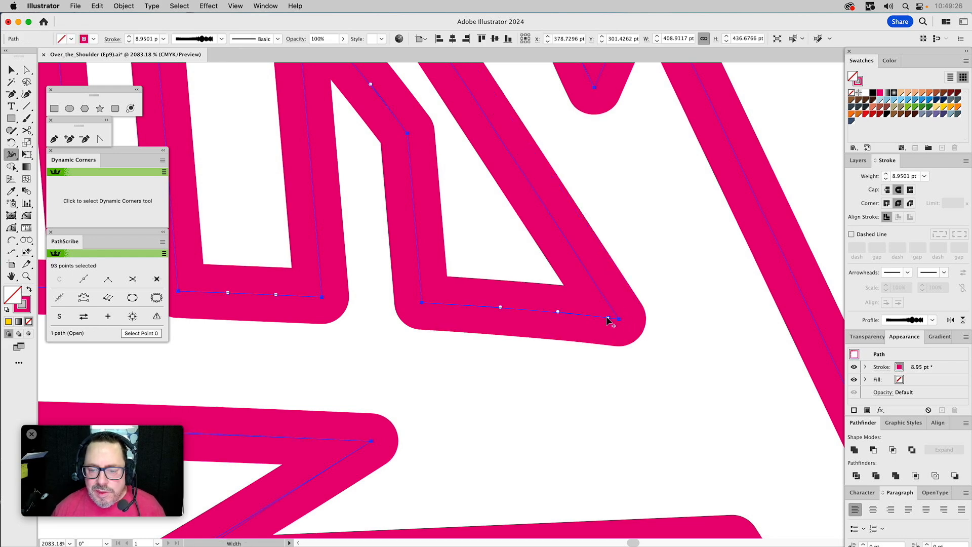
- Move the offset anchor back to the grille corner and remove the duplicate anchor on the diagonal with PathScribe
key("super")
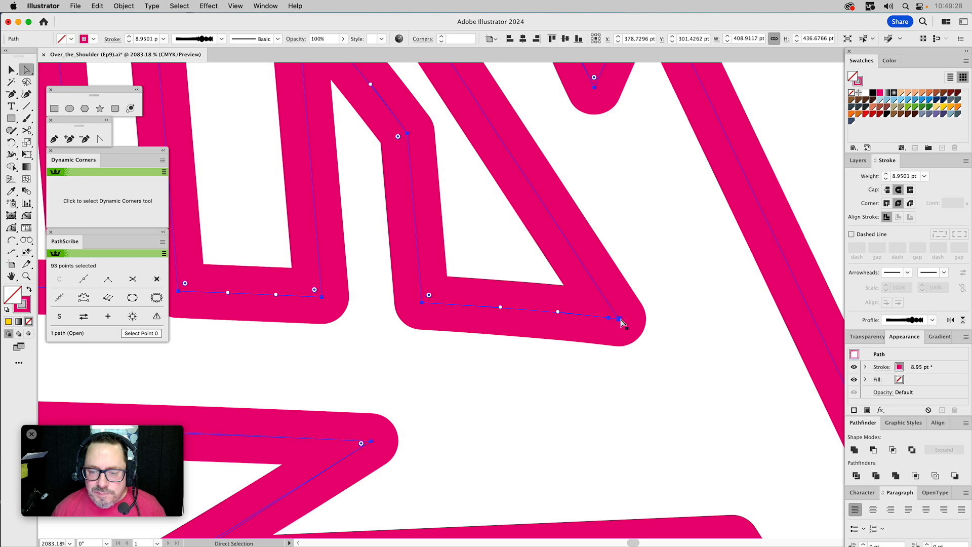
left_click(620, 320)
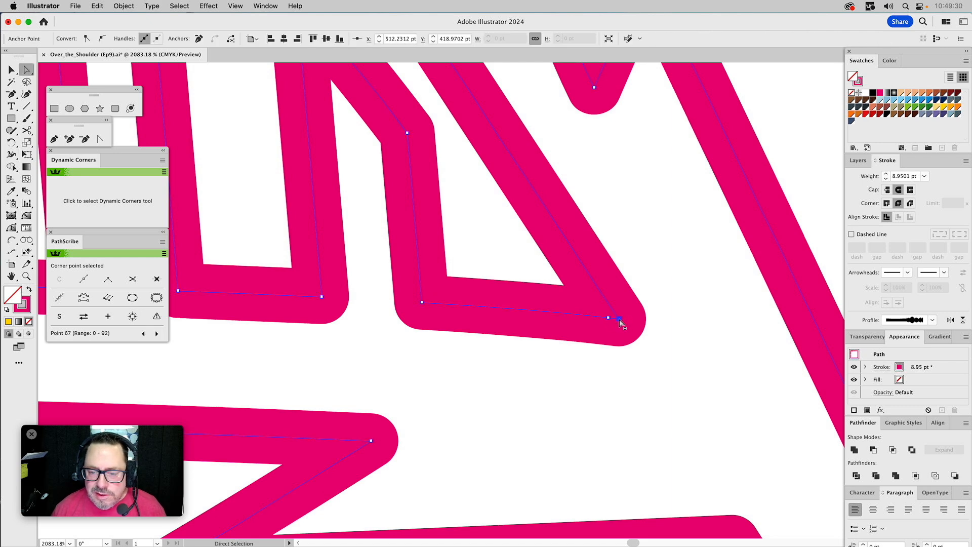
key("super")
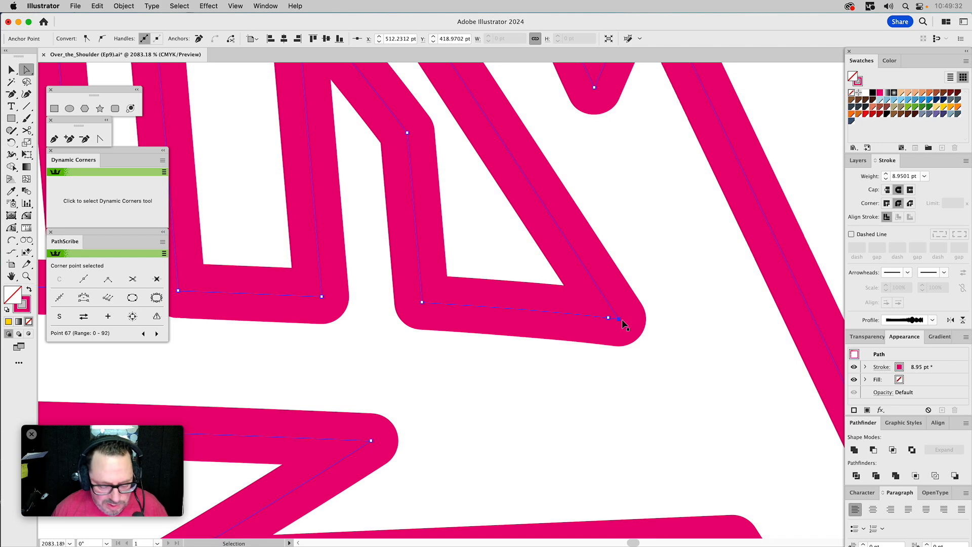
key("super")
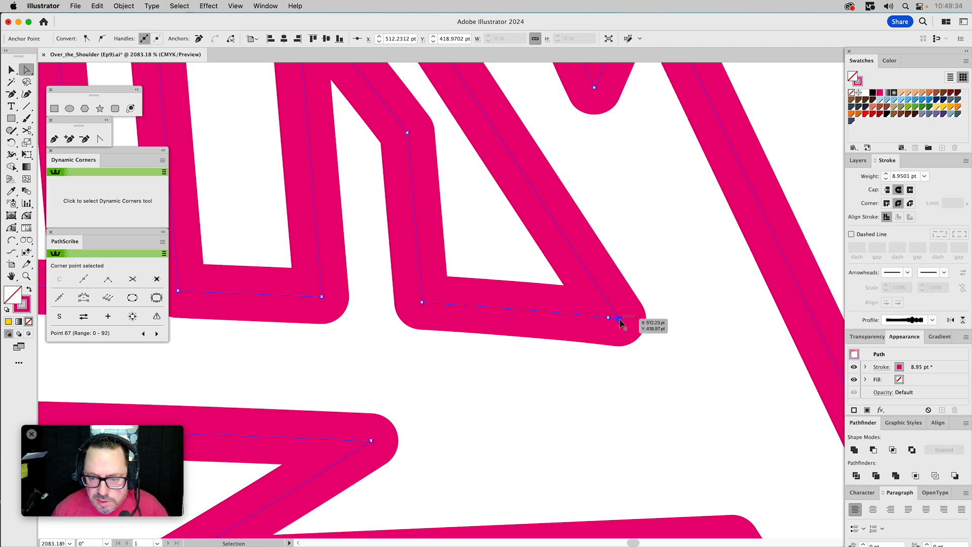
key("super")
mouse_move(620, 320)
left_mouse_down()
mouse_move(608, 304)
mouse_move(619, 319)
left_mouse_up()
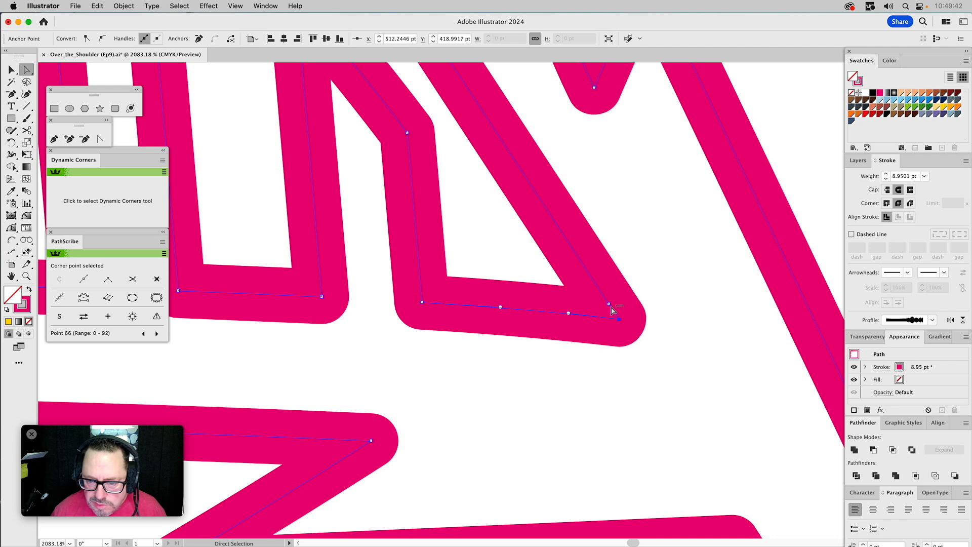
left_click(609, 304)
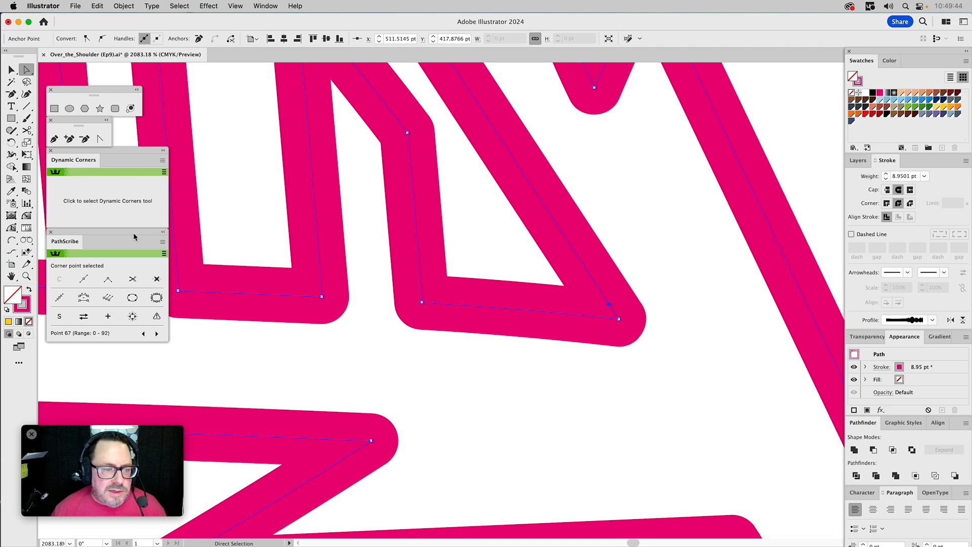
left_click(157, 280)
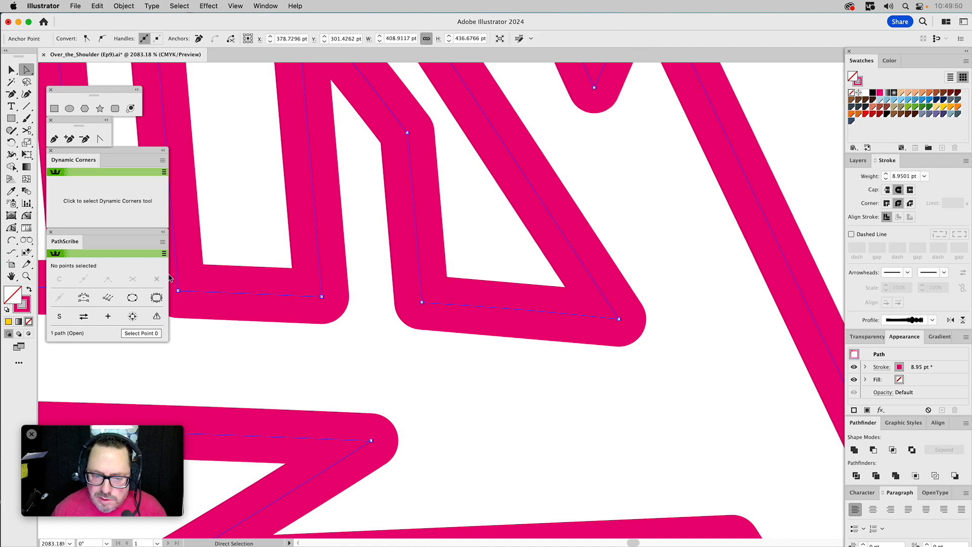
- Zoom out to 300% to check the mouth grille and lower mask
left_click(26, 276)
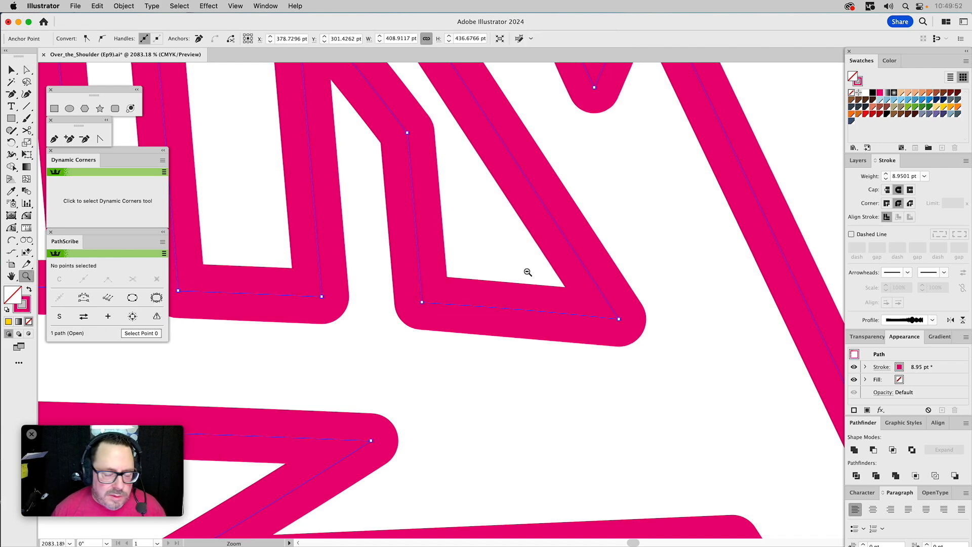
left_click(542, 276, "alt")
left_click(544, 278, "alt")
left_click(543, 278, "alt")
left_click(543, 278, "alt")
left_click(542, 278, "alt")
left_click(542, 278, "alt")
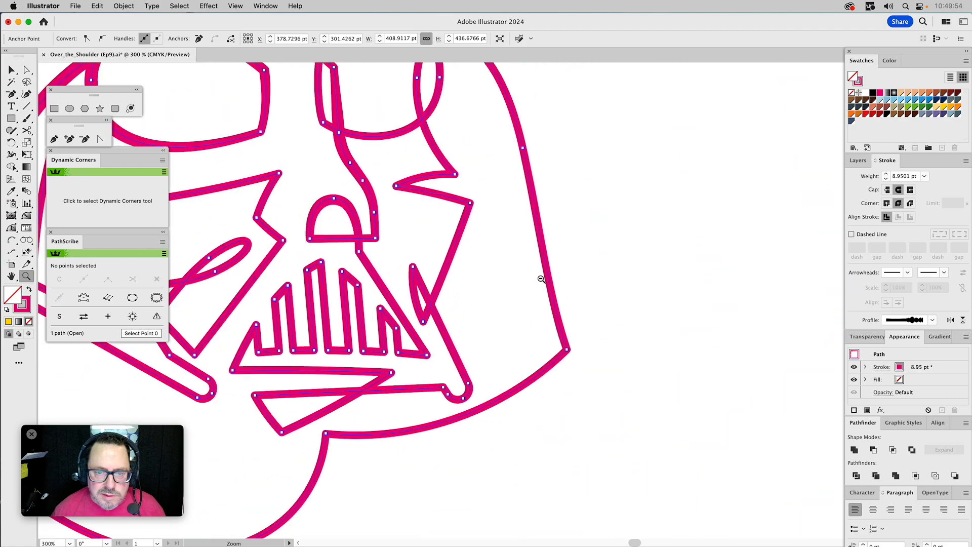
- Thicken the stroke at the mouth grille's lower-right corner with the Width tool, then deselect the path
left_click(542, 278, "alt")
left_click_drag(394, 252, 551, 226)
left_click_drag(517, 260, 656, 380)
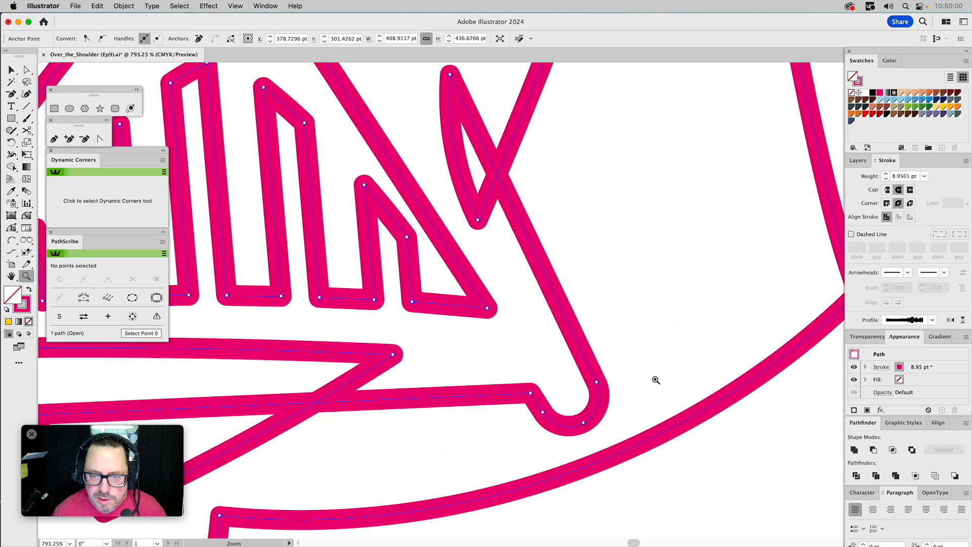
left_click(12, 155)
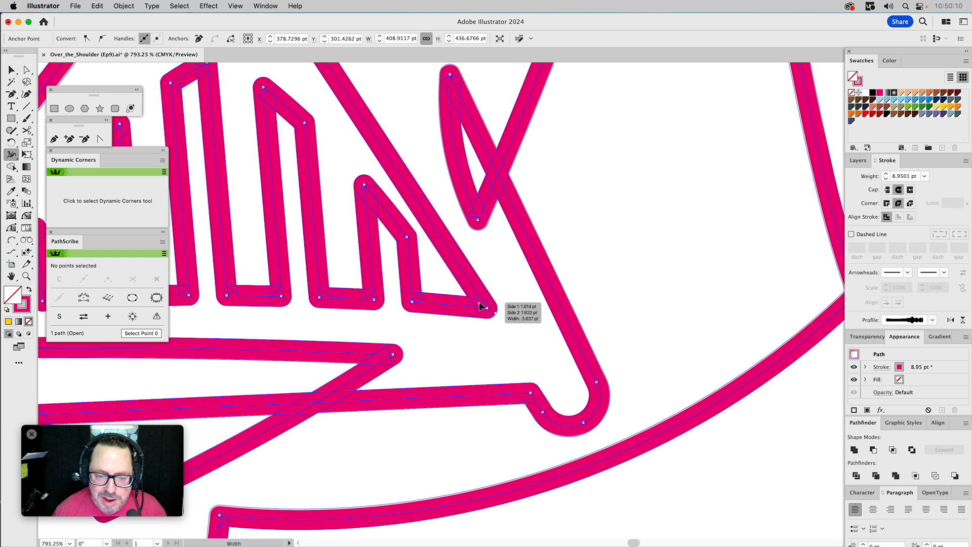
left_click_drag(476, 299, 478, 303)
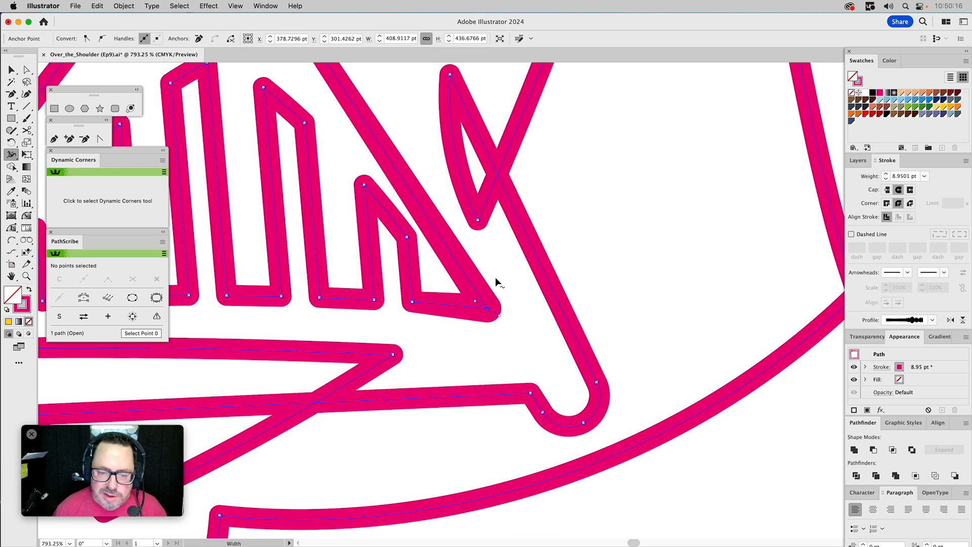
left_click(503, 284, "super")
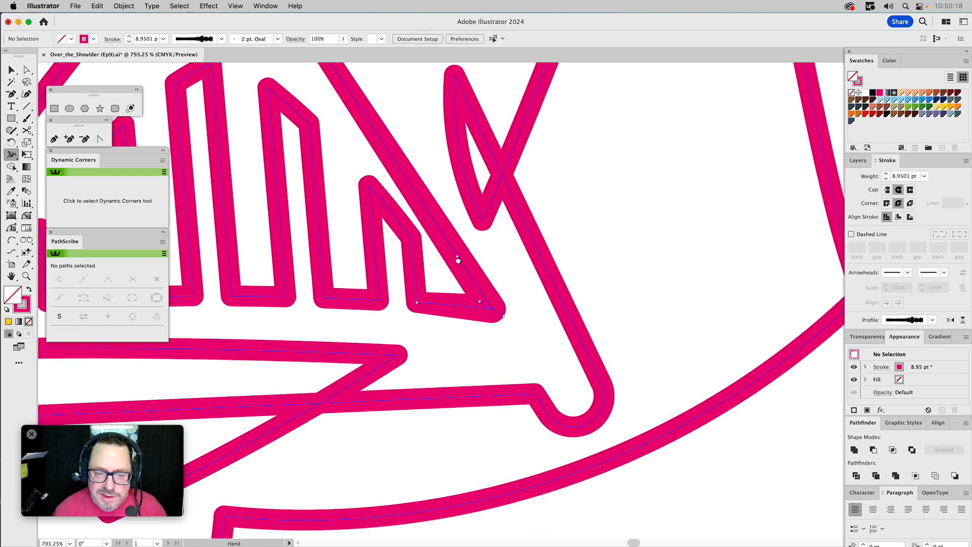
- Even out the stroke width at the right shoulder of the grille's rightmost short peak and along the base beside it
scroll(506, 263, "left", 5)
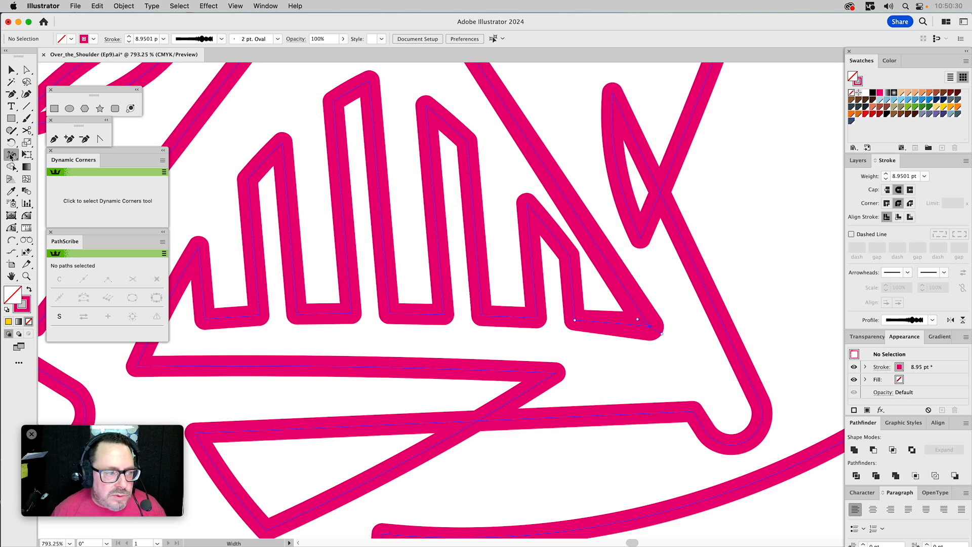
left_click_drag(570, 256, 577, 253)
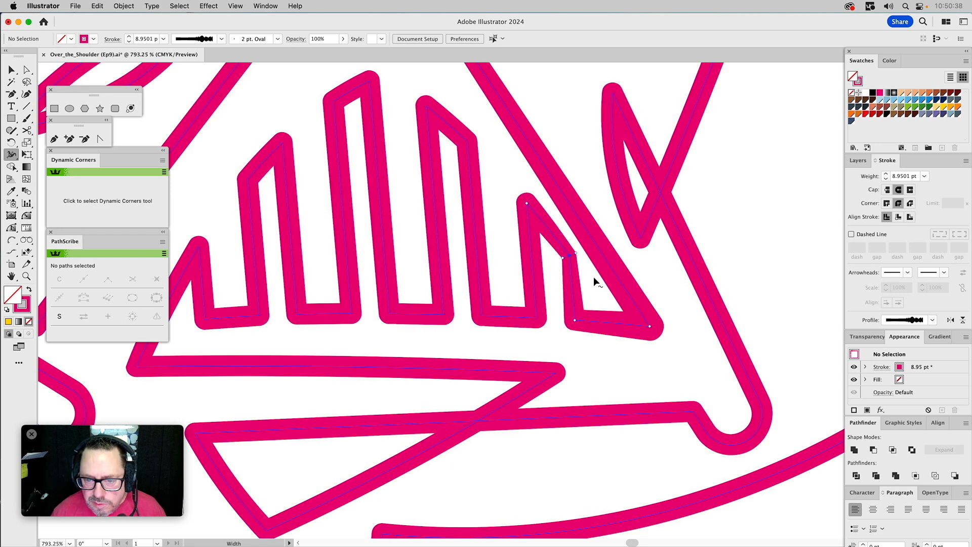
mouse_move(538, 322)
left_mouse_down()
mouse_move(527, 306)
mouse_move(496, 307)
left_mouse_up()
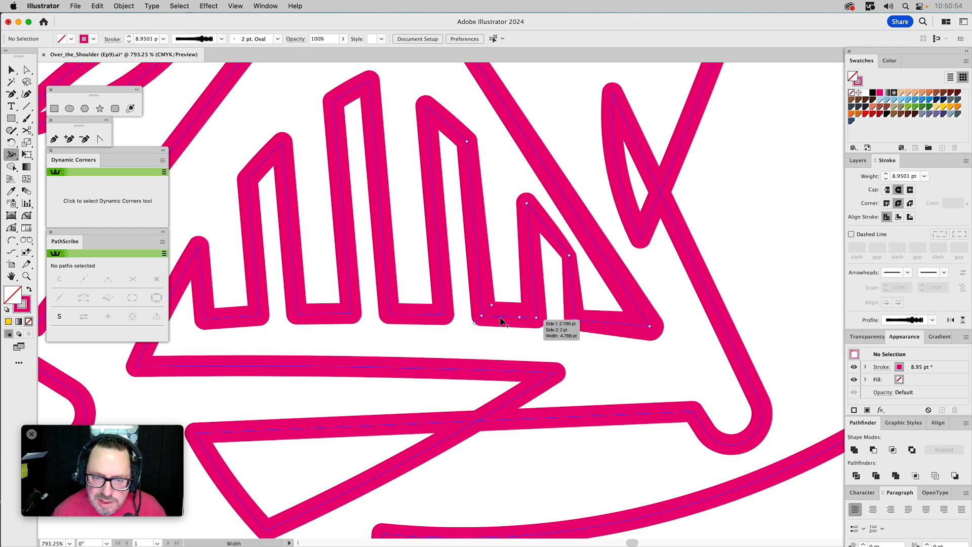
- Try to widen the stroke at the fourth grille peak's right shoulder and to move its anchor, undoing both attempts
left_click(466, 140)
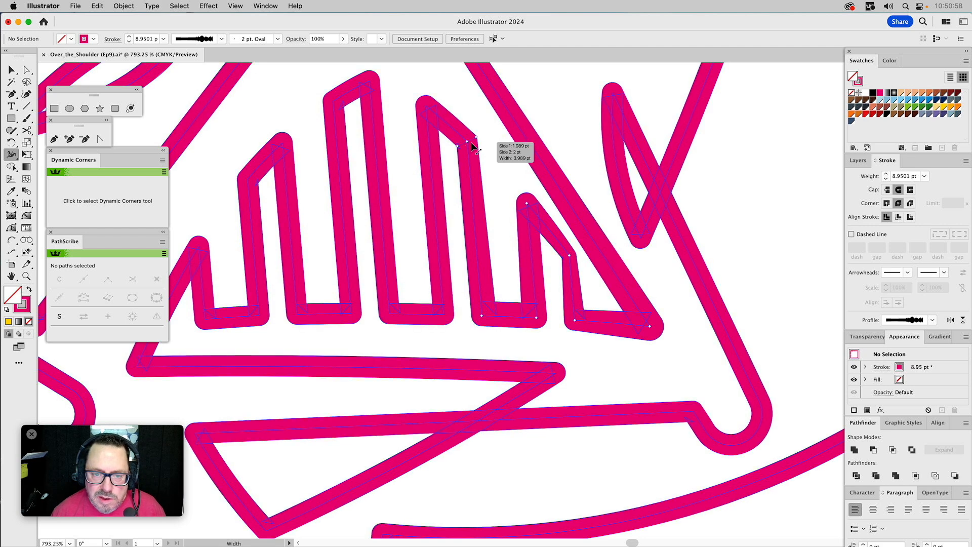
left_click_drag(469, 143, 472, 158)
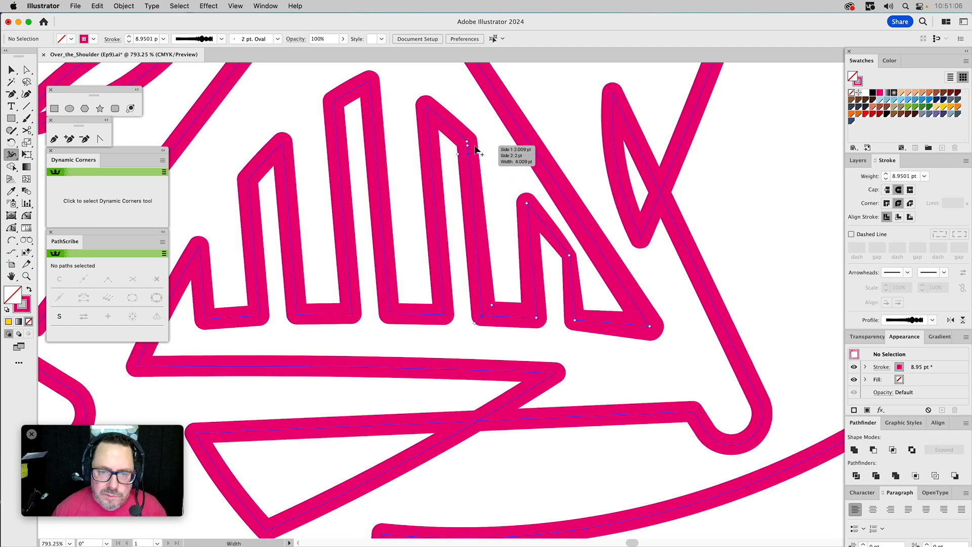
key("super")
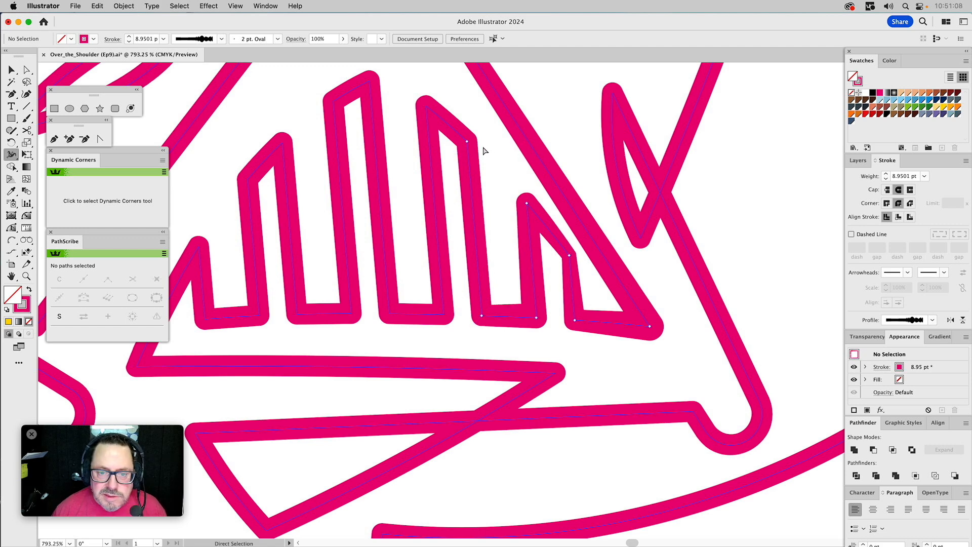
key("a")
left_click(468, 142)
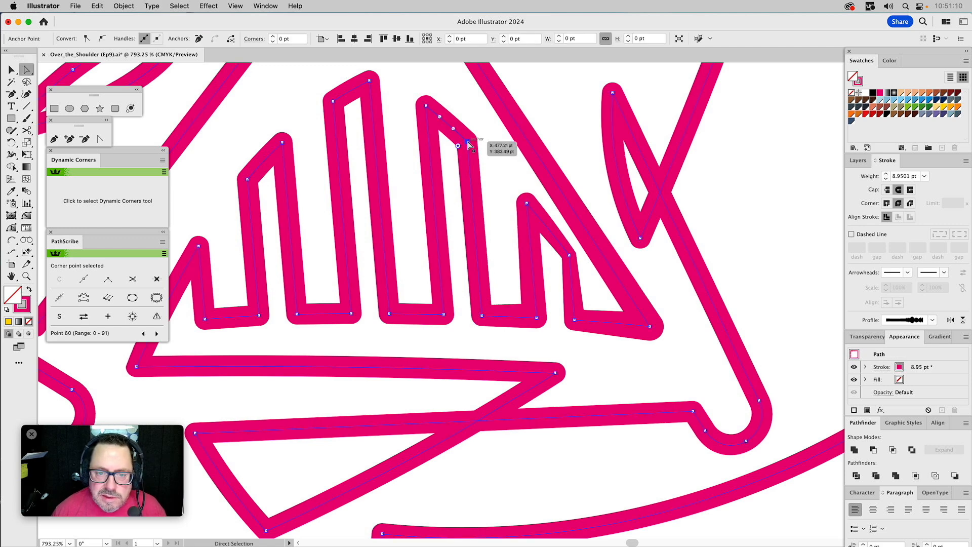
left_click_drag(469, 151, 473, 146)
key("super+z")
- Select the anchor at the fourth peak's right shoulder and thicken the stroke at both top corners with the Width tool
left_click(480, 131)
left_click(468, 143)
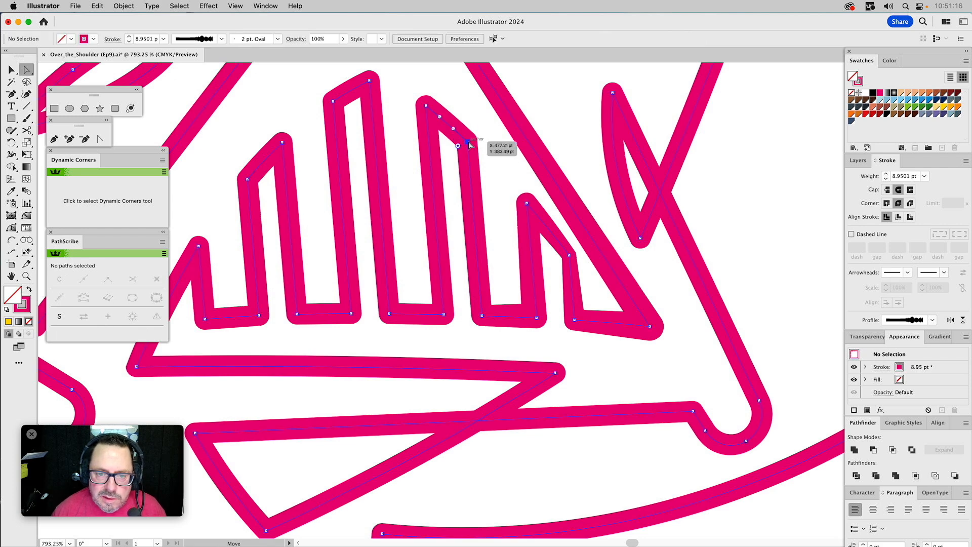
left_click(468, 143)
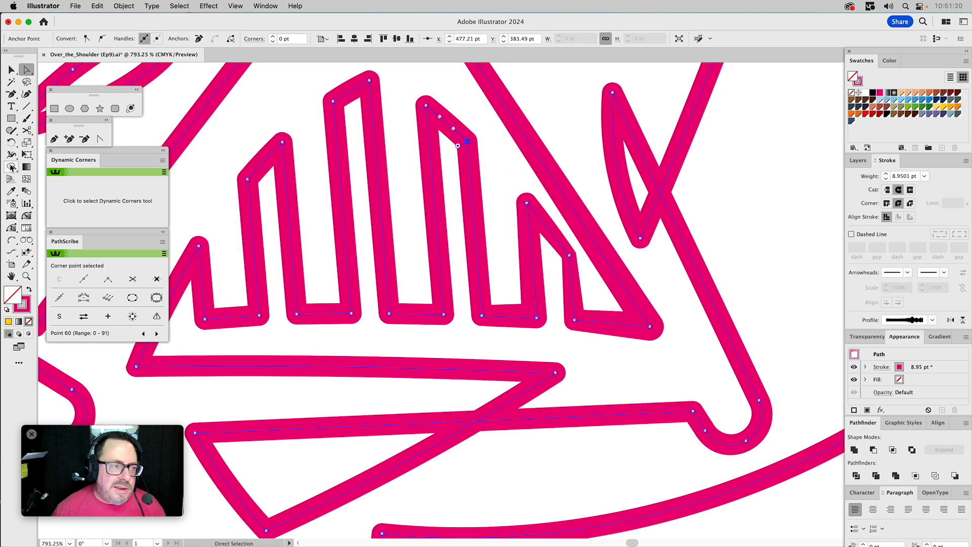
left_click(11, 154)
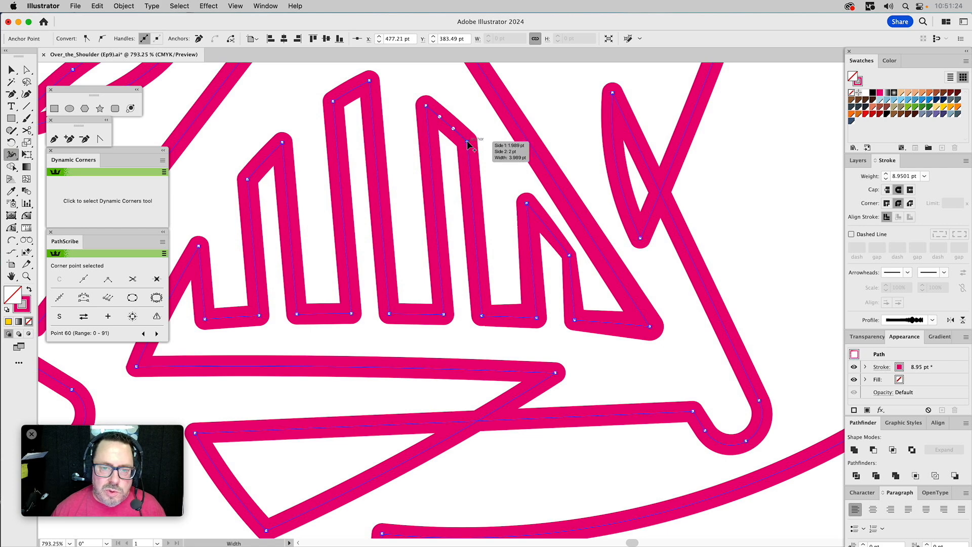
left_click_drag(469, 144, 478, 135)
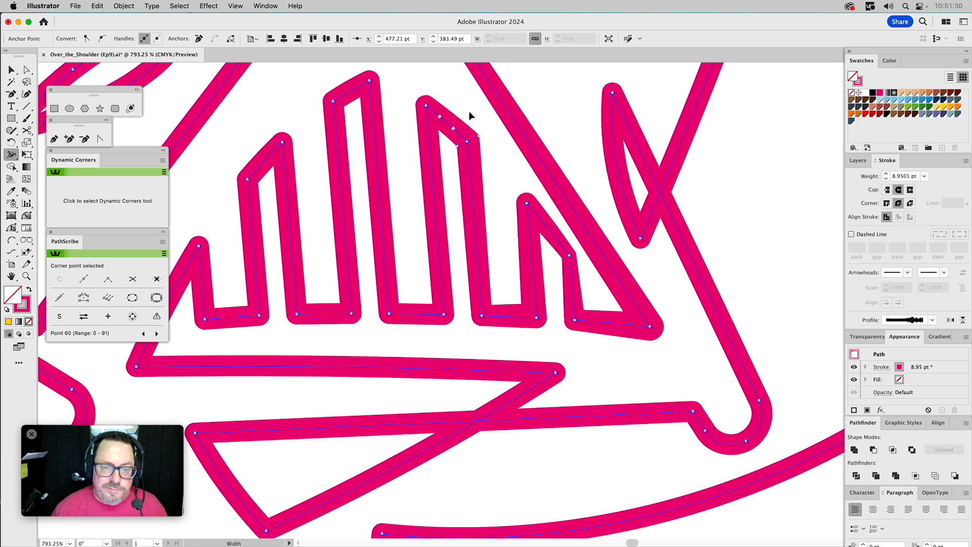
left_click_drag(421, 97, 421, 97)
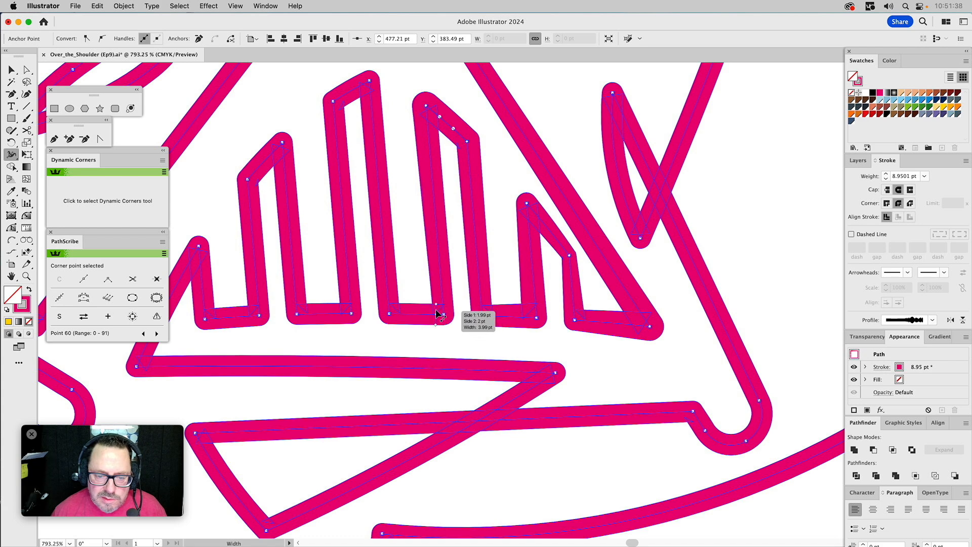
- Undo the last width edits and readjust the stroke width at the fourth peak's upper-left corner
key("super")
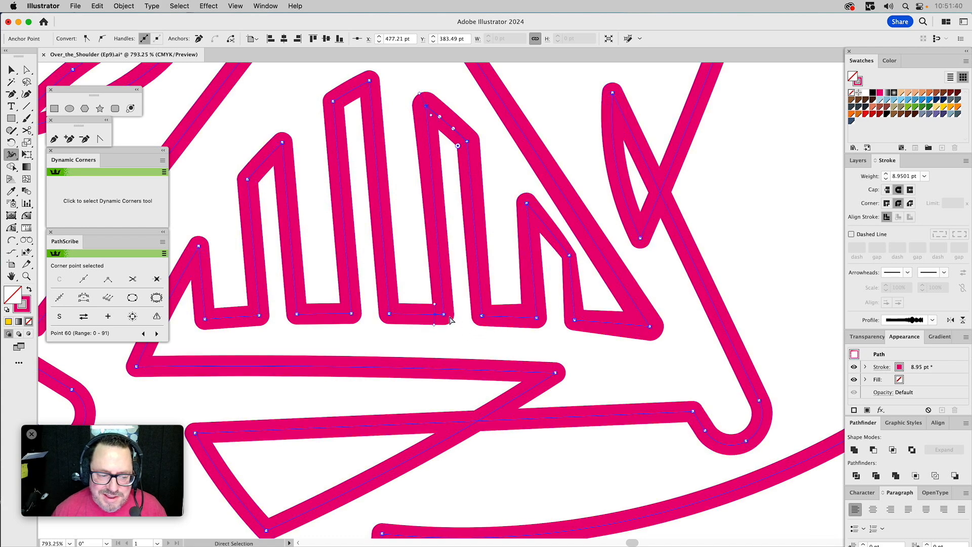
key("super+z")
key("super+z")
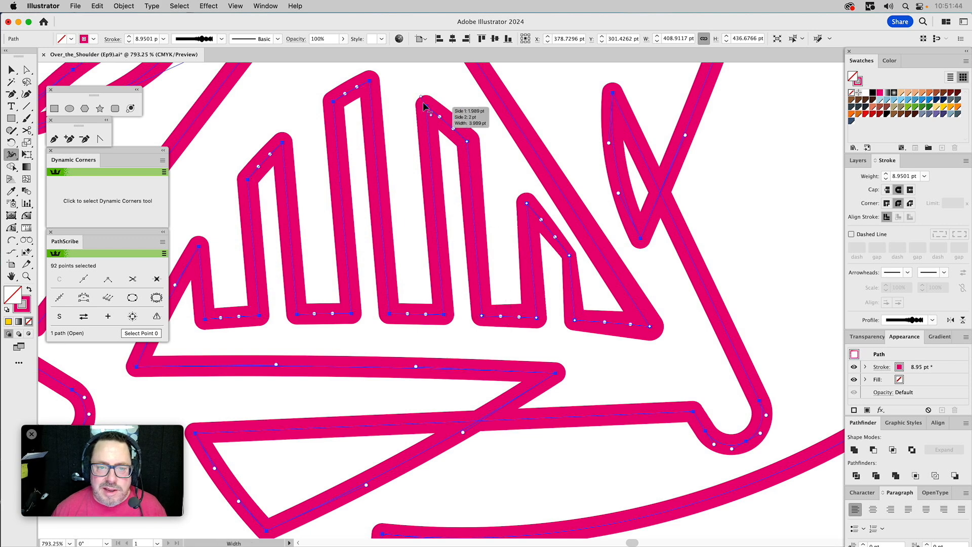
left_click_drag(432, 117, 432, 119)
- Select the anchor at the right end of the base between the third and fourth peaks and thicken the stroke there
key("a")
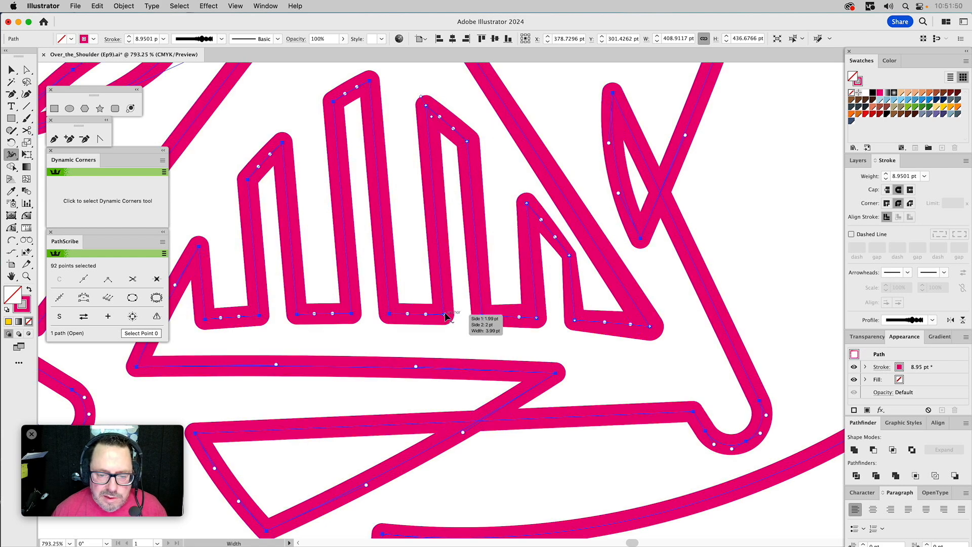
left_click(445, 315)
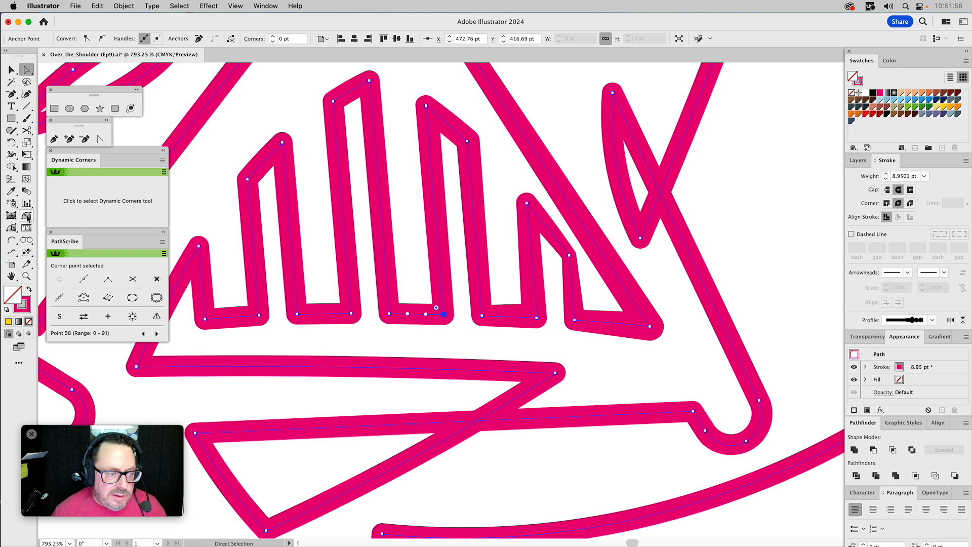
left_click(11, 155)
left_click_drag(443, 313, 440, 347)
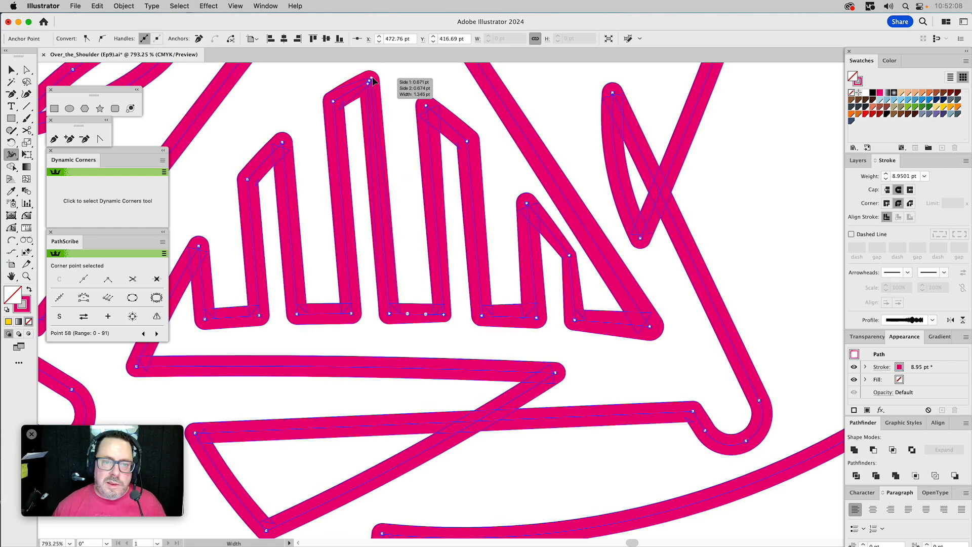
- Thicken the stroke at the tips of the tallest and second grille peaks and along the base between them
left_click_drag(375, 74, 376, 110)
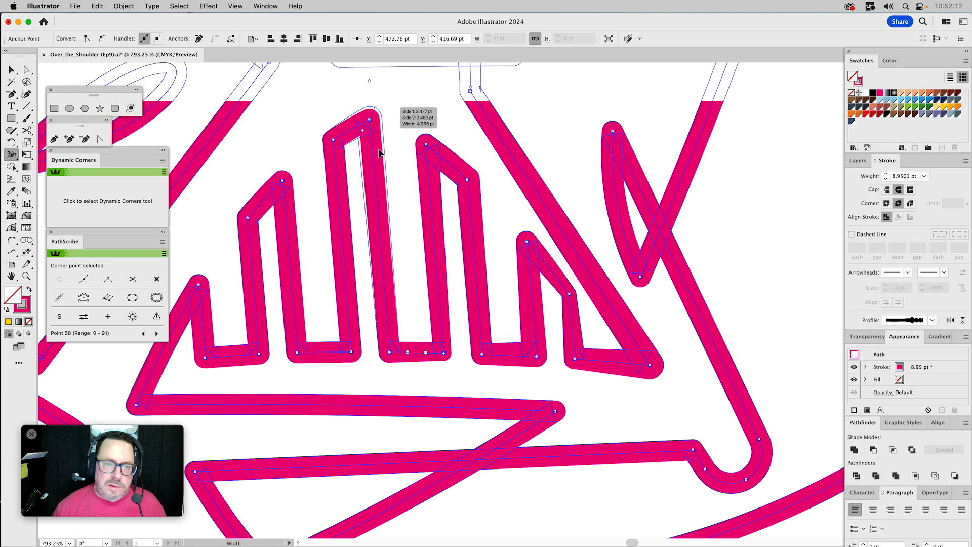
left_click_drag(377, 147, 374, 152)
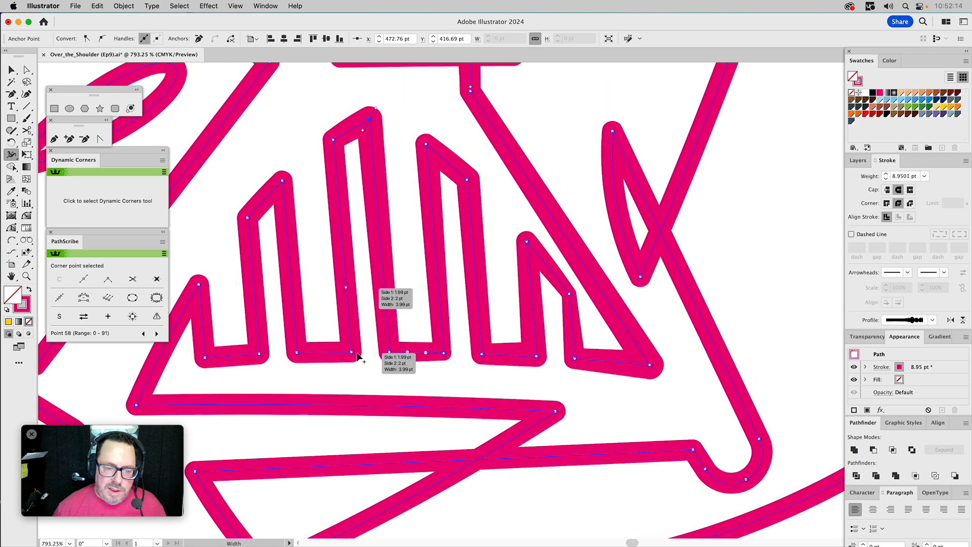
left_click_drag(353, 354, 306, 346)
left_click_drag(292, 179, 293, 181)
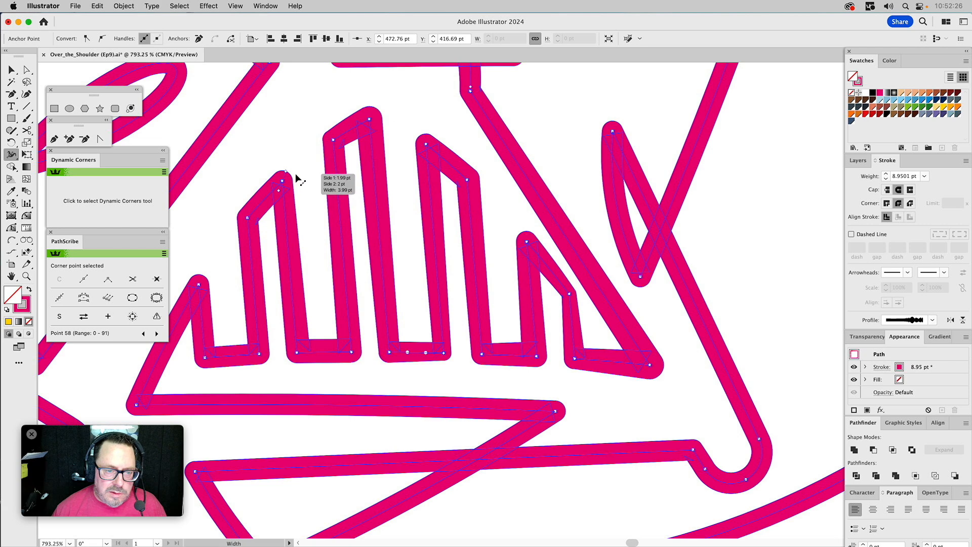
left_click_drag(287, 173, 292, 184)
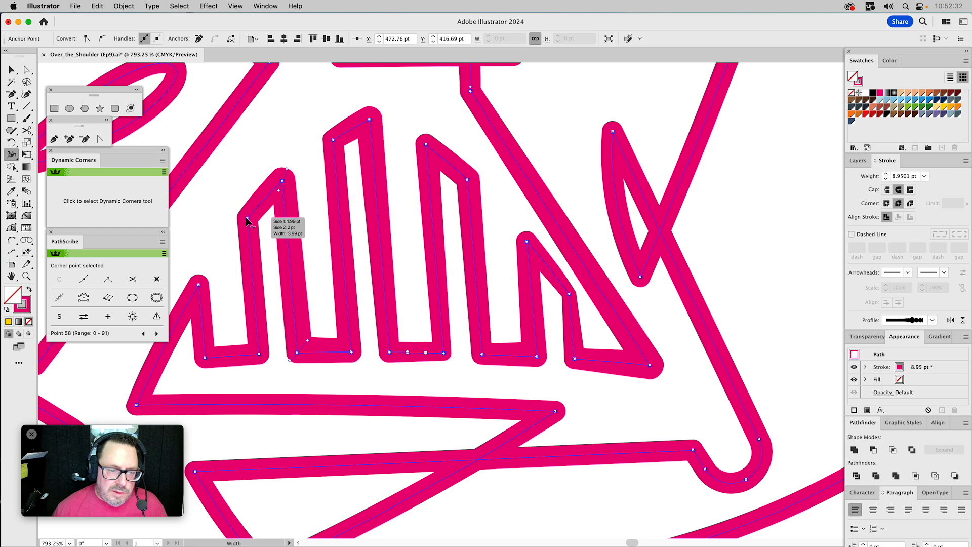
- Undo a first width attempt at the second peak's left shoulder, reselect its anchor, and thicken the stroke there and at the base corner below
mouse_move(249, 222)
left_mouse_down()
mouse_move(259, 230)
mouse_move(241, 222)
left_mouse_up()
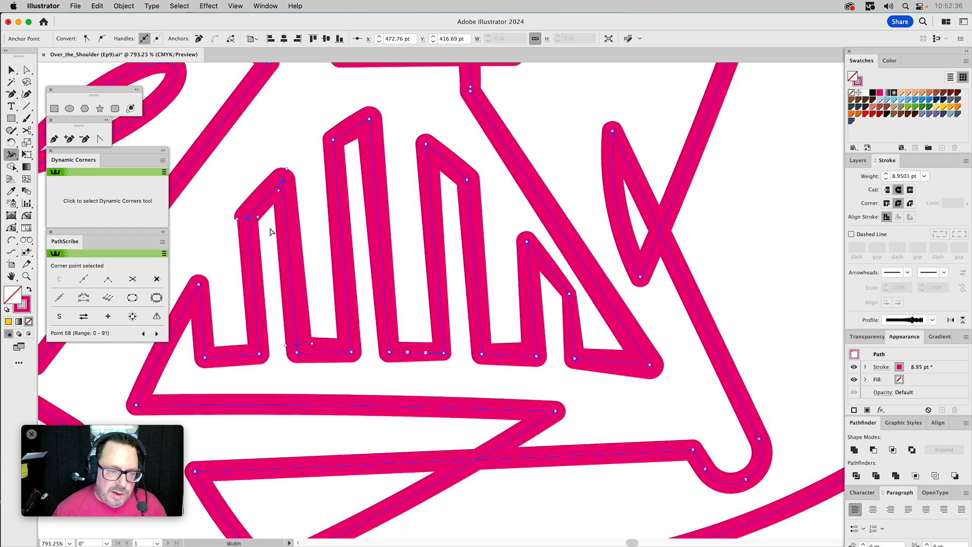
key("super+z")
key("a")
left_click(221, 228)
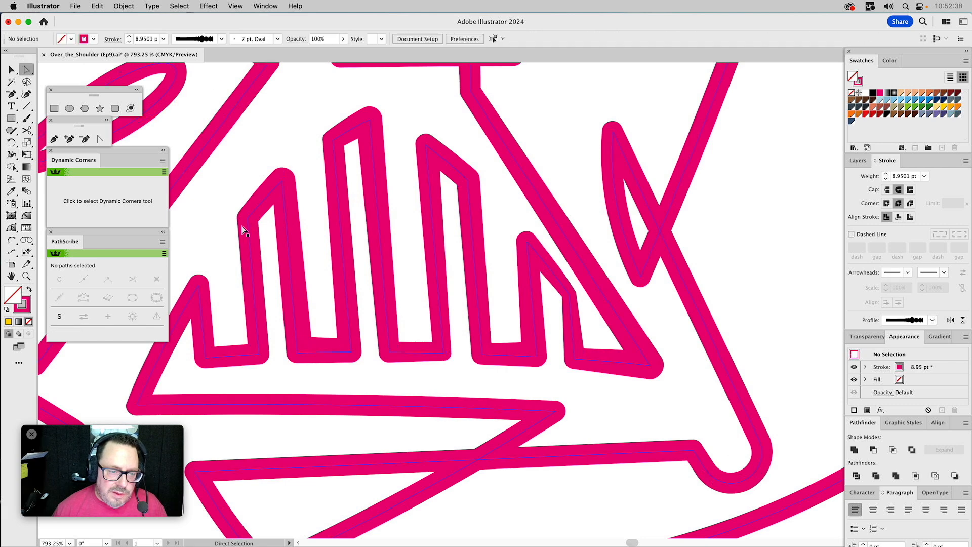
left_click(248, 220)
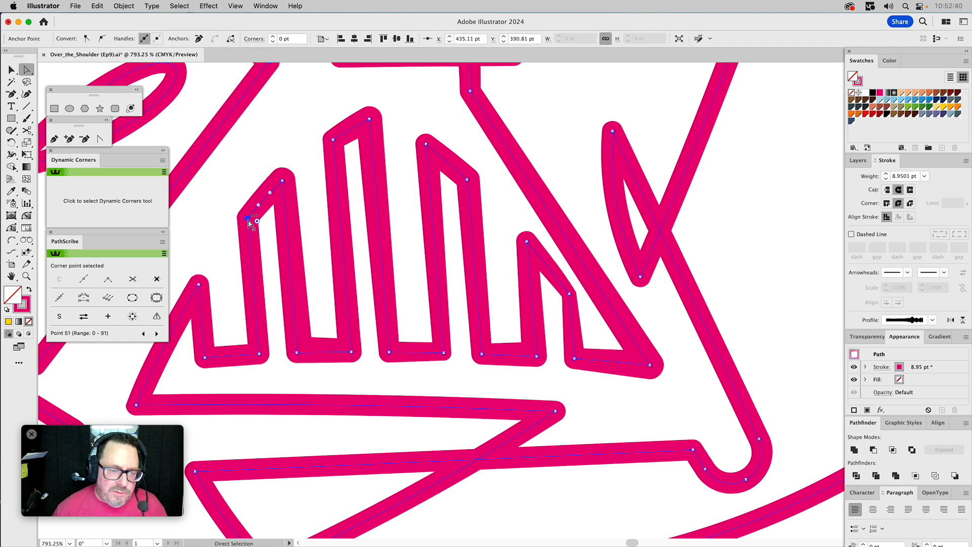
mouse_move(247, 222)
left_mouse_down()
mouse_move(256, 210)
mouse_move(248, 219)
left_mouse_up()
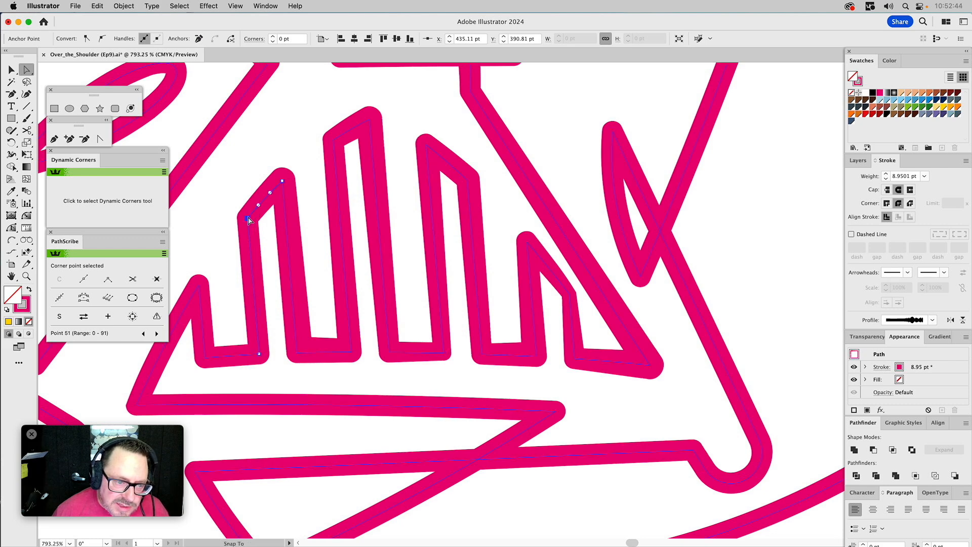
left_click(13, 155)
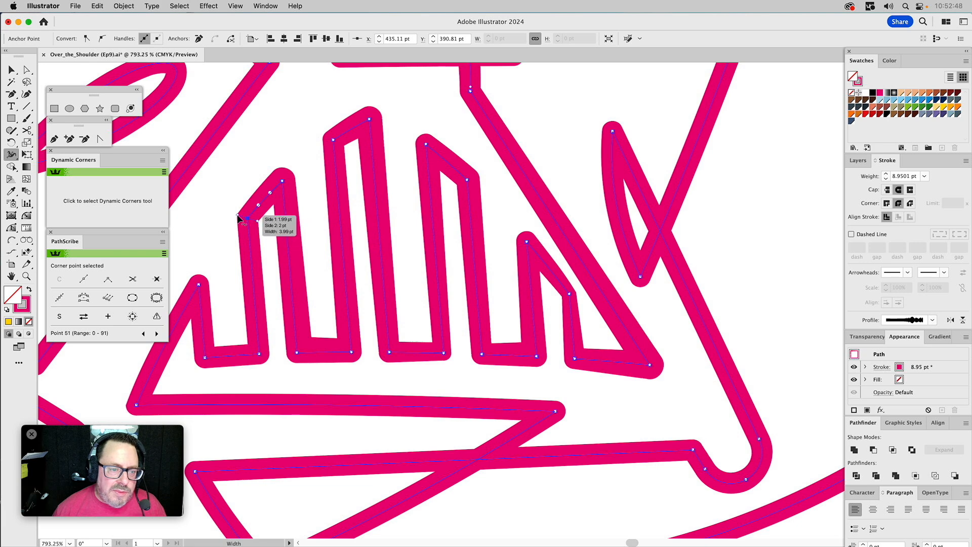
left_click_drag(241, 219, 250, 209)
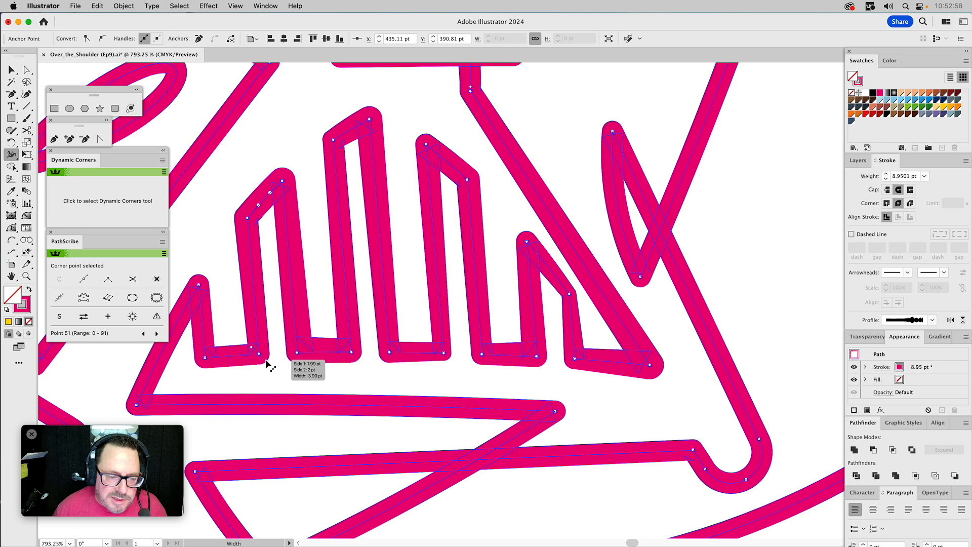
left_click_drag(267, 361, 263, 362)
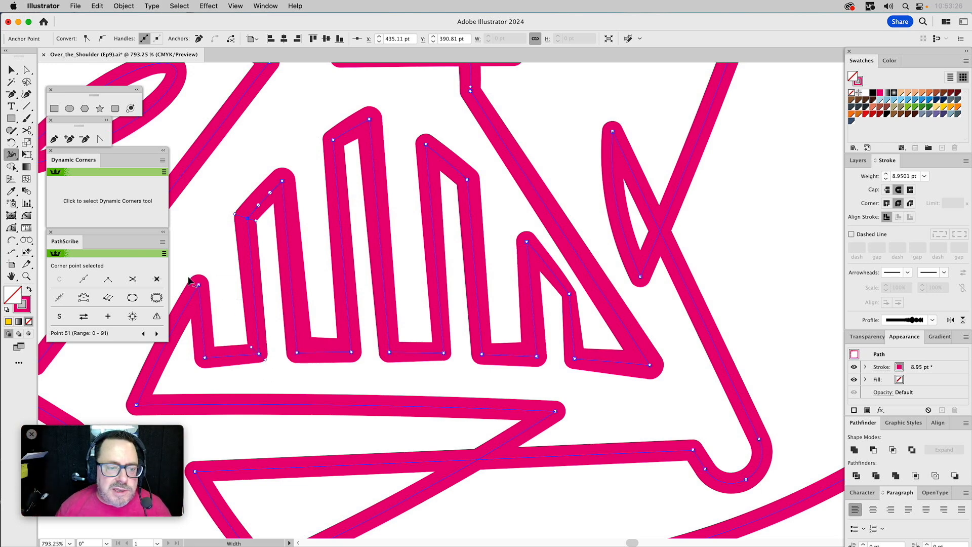
- Try to thicken the stroke at the leftmost grille peak's tip with the Width tool and undo the last change
left_click_drag(201, 284, 205, 275)
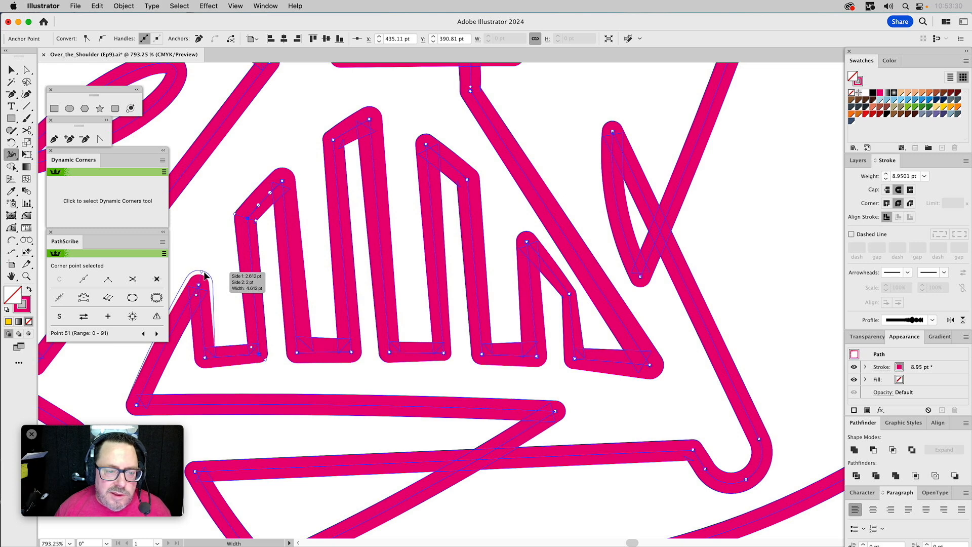
left_click_drag(205, 275, 205, 276)
left_click_drag(234, 310, 326, 239)
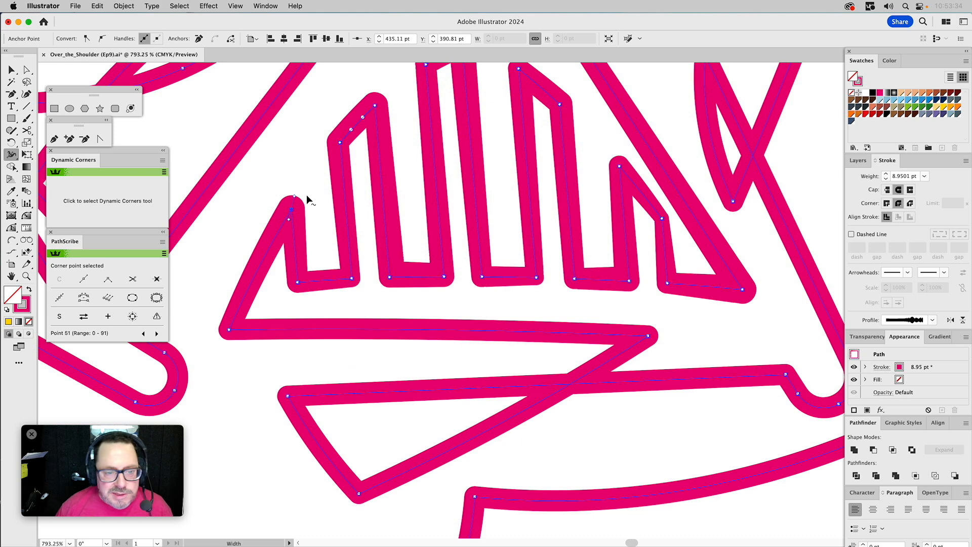
key("super+z")
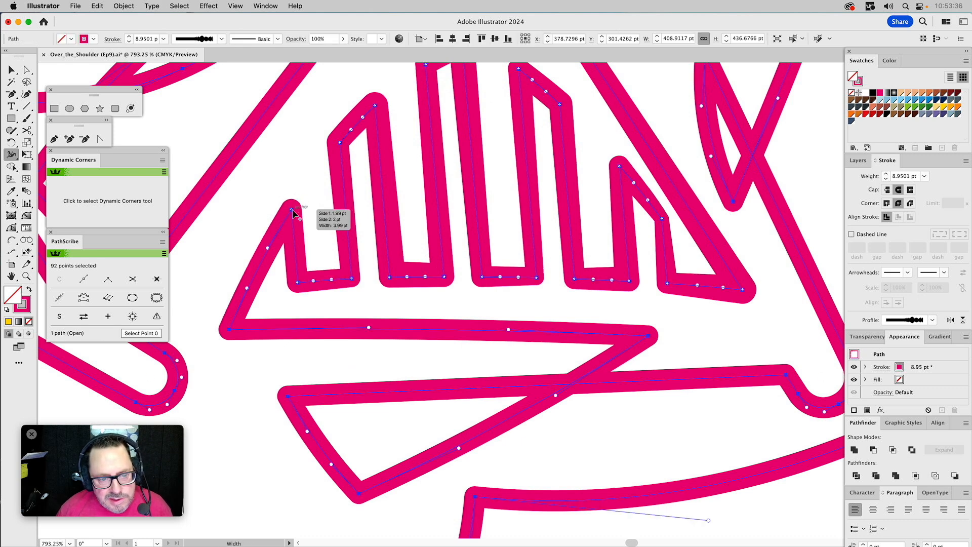
- Thicken the stroke at the leftmost grille peak's tip, the corner below it, and the upper-left corner of the triangle underneath
left_click_drag(292, 208, 323, 201)
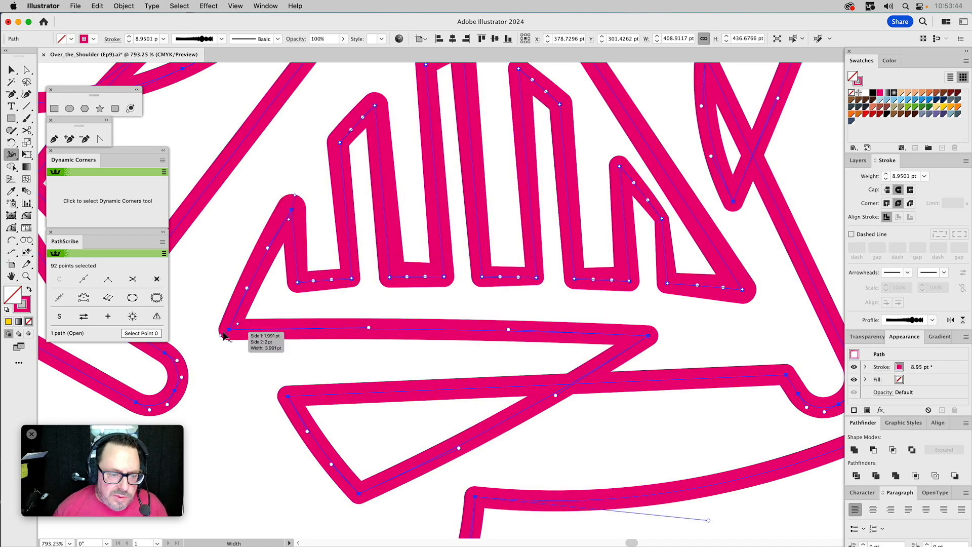
left_click_drag(223, 336, 217, 340)
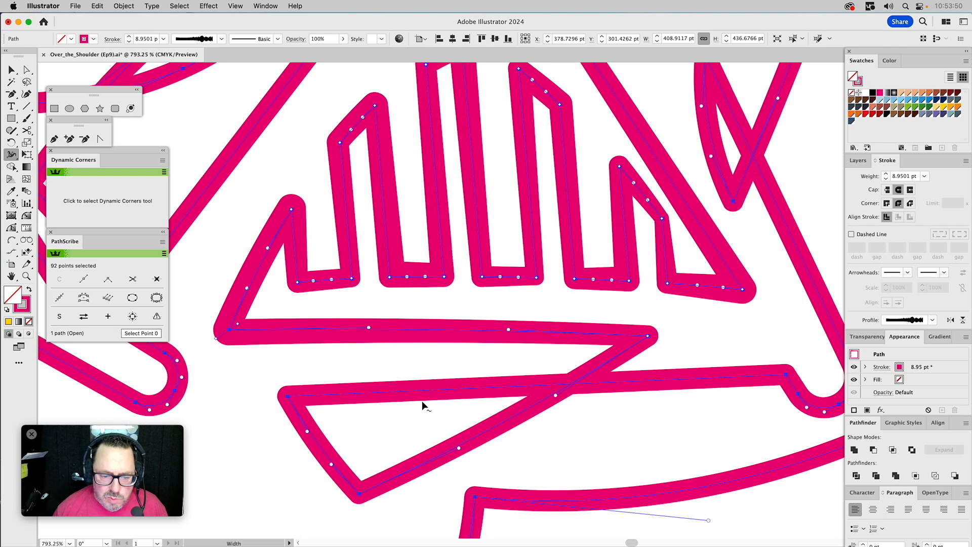
left_click_drag(296, 402, 302, 407)
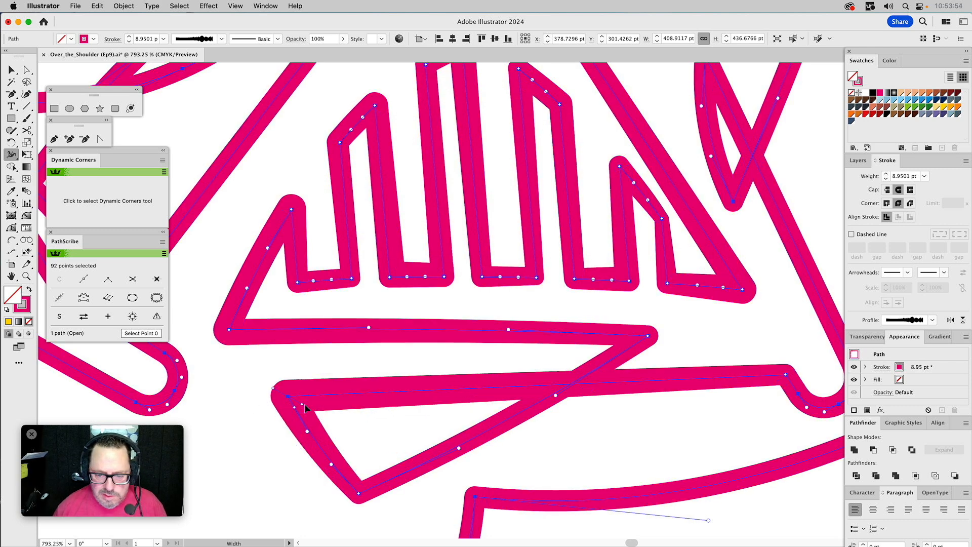
- Thicken the stroke at the right end of the line under the grille, around the U-shaped bend, and at the narrow spike's tip
left_click_drag(491, 415, 360, 270)
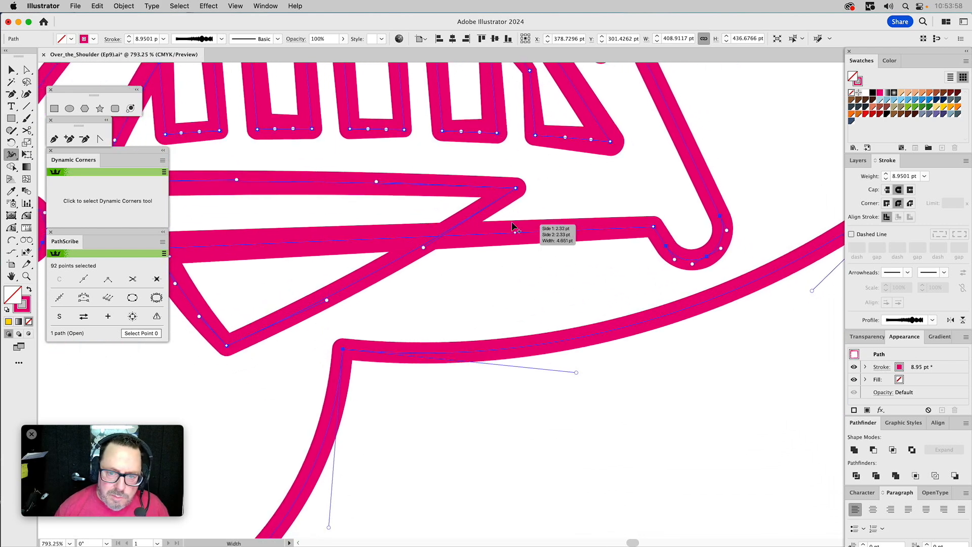
left_click_drag(527, 190, 524, 186)
left_click_drag(710, 231, 569, 395)
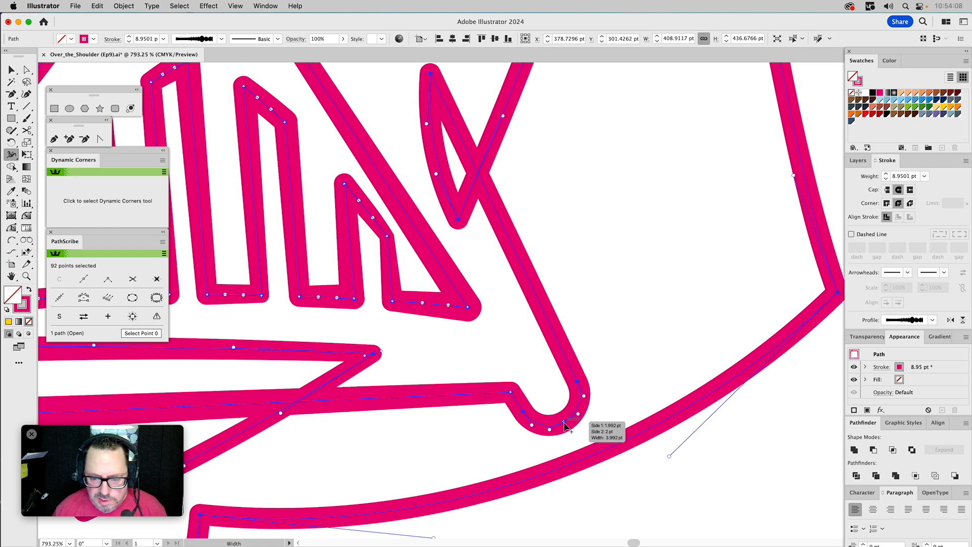
left_click_drag(565, 424, 573, 432)
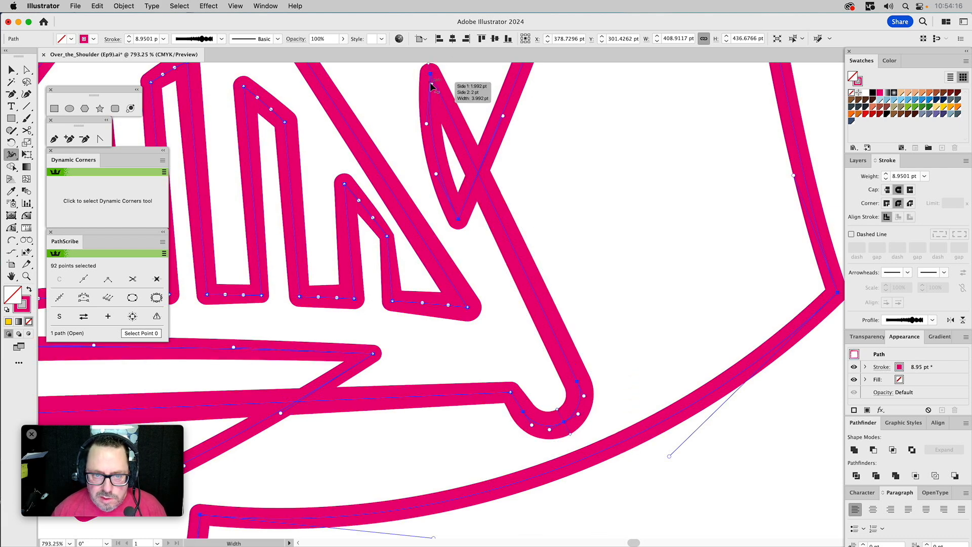
left_click_drag(433, 83, 433, 83)
- Thicken the stroke at the right cheek's outer corner and at the pointed corner above it
left_click_drag(547, 124, 527, 405)
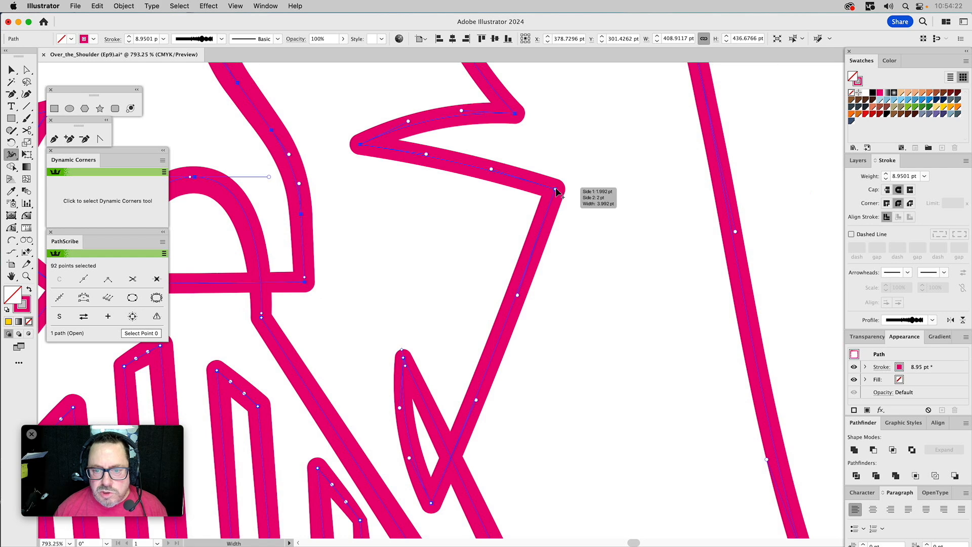
left_click_drag(556, 188, 568, 184)
key("space")
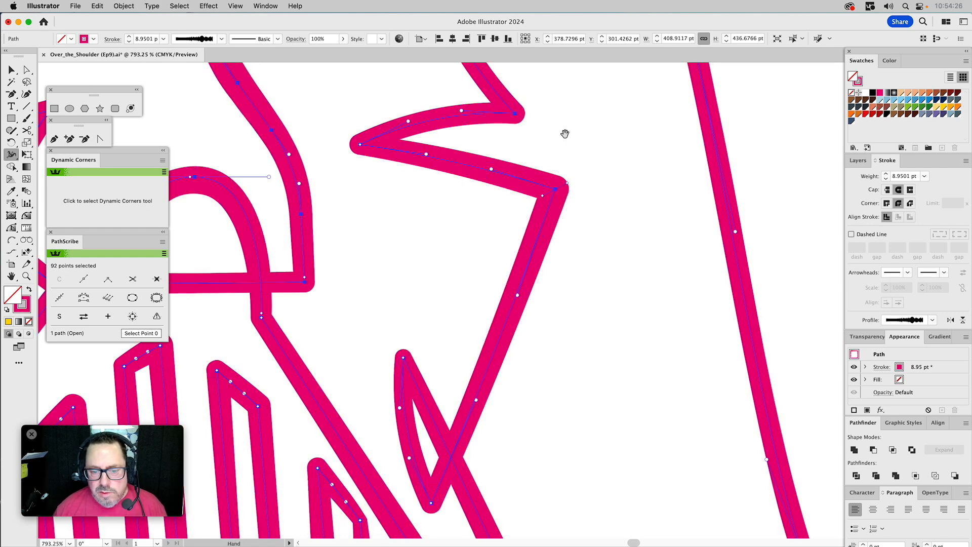
left_click_drag(564, 135, 636, 259)
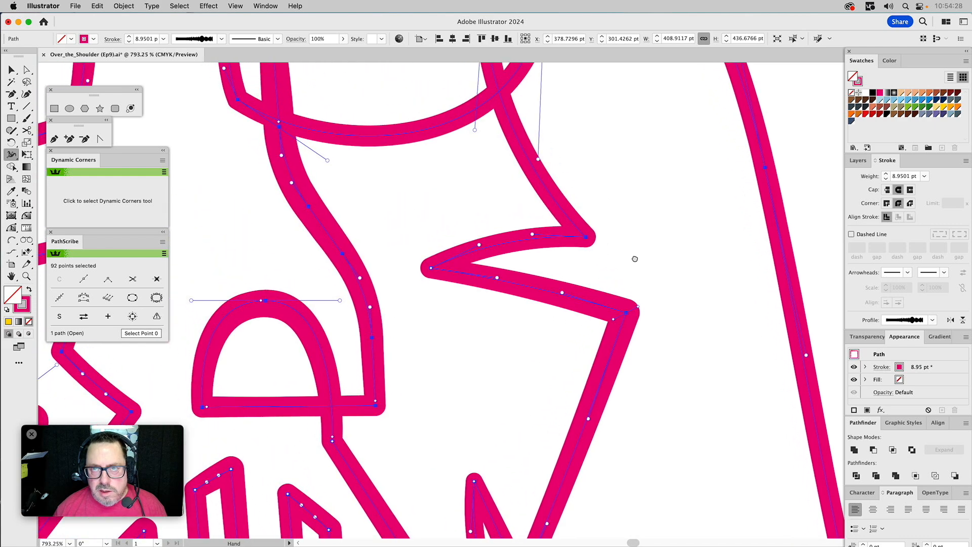
mouse_move(560, 198)
left_mouse_down()
mouse_move(624, 297)
mouse_move(621, 288)
mouse_move(614, 385)
mouse_move(601, 351)
left_mouse_up()
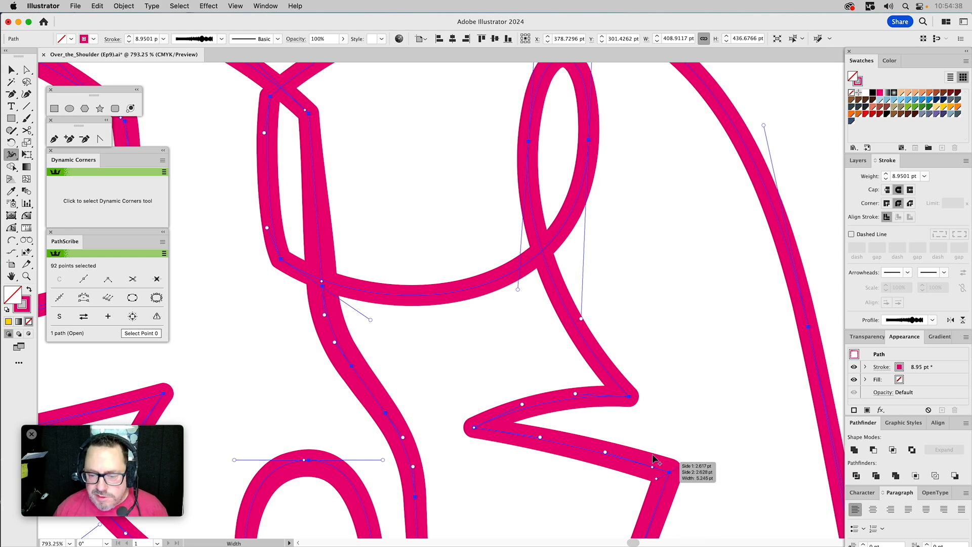
left_click_drag(638, 402, 642, 407)
- Narrow the stroke at the top of the slim loop inside the right eye and deselect the path
left_click_drag(601, 305, 602, 407)
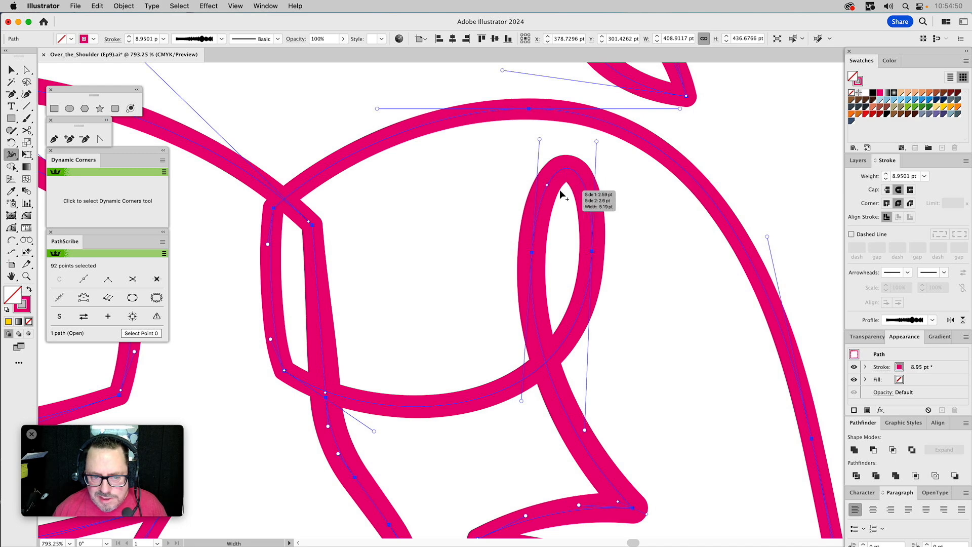
left_click_drag(568, 168, 572, 162)
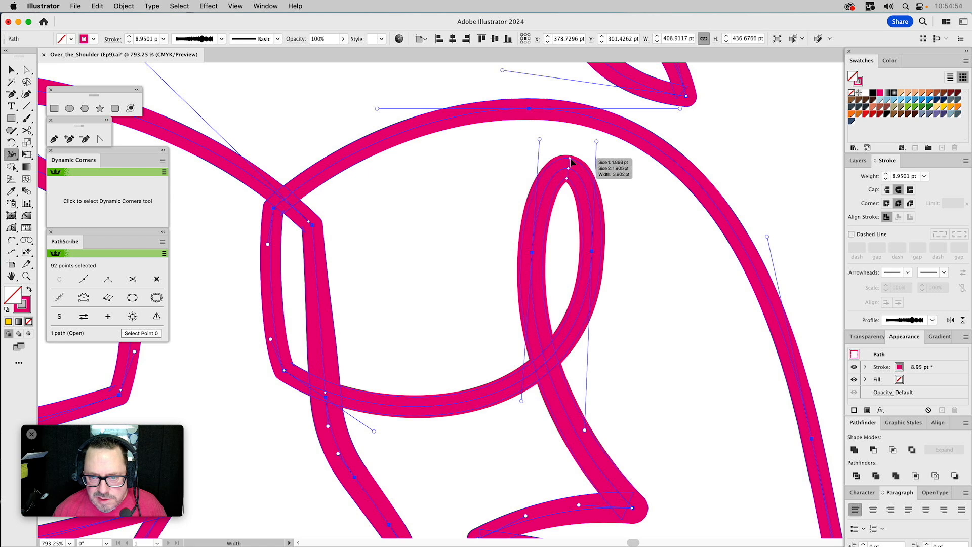
left_click(652, 242, "super")
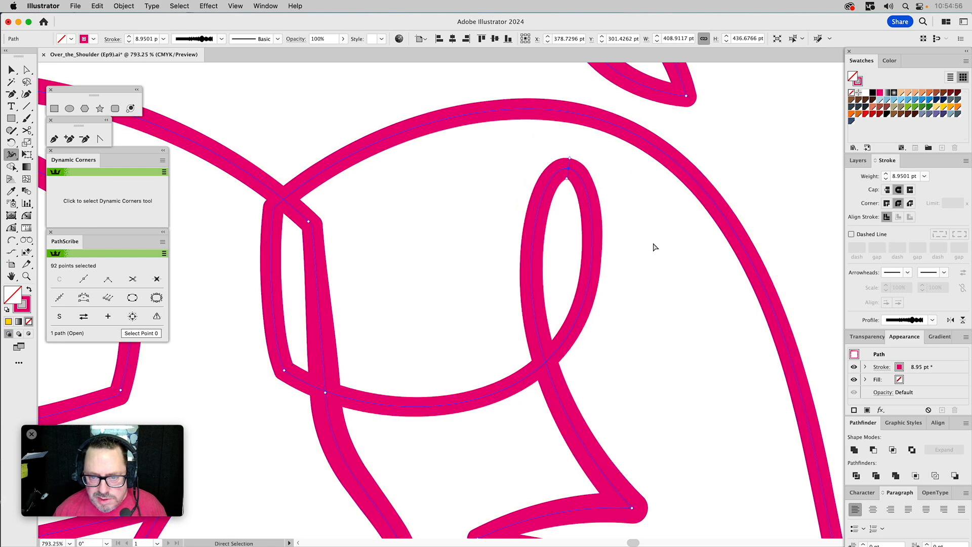
- Reselect the helmet path and thicken the stroke at the lower and upper left corners of the right eye with the Width tool
key("v")
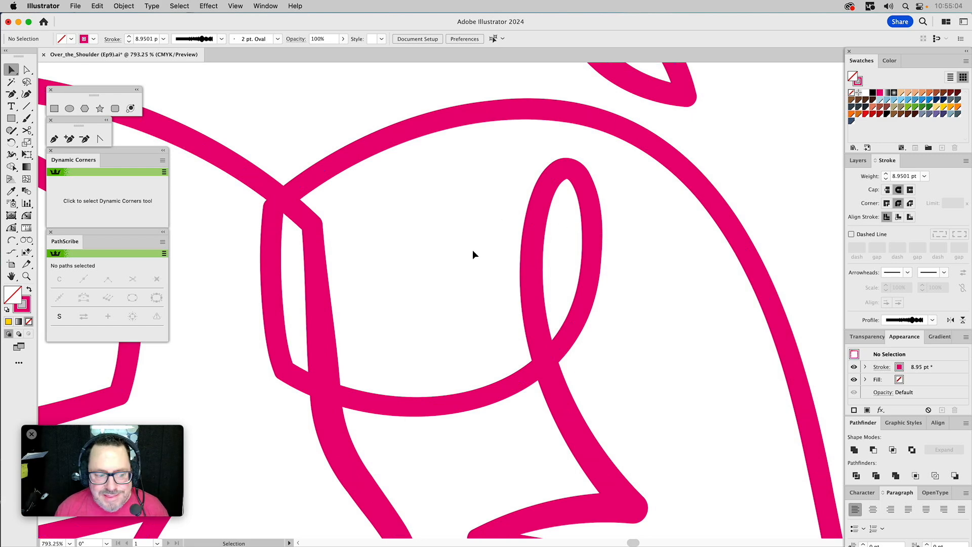
left_click(290, 375)
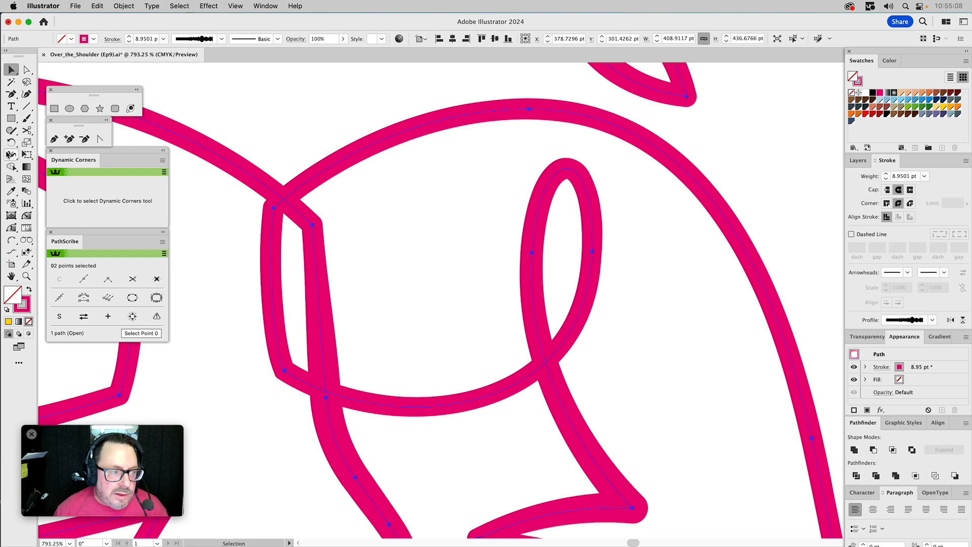
left_click(7, 157)
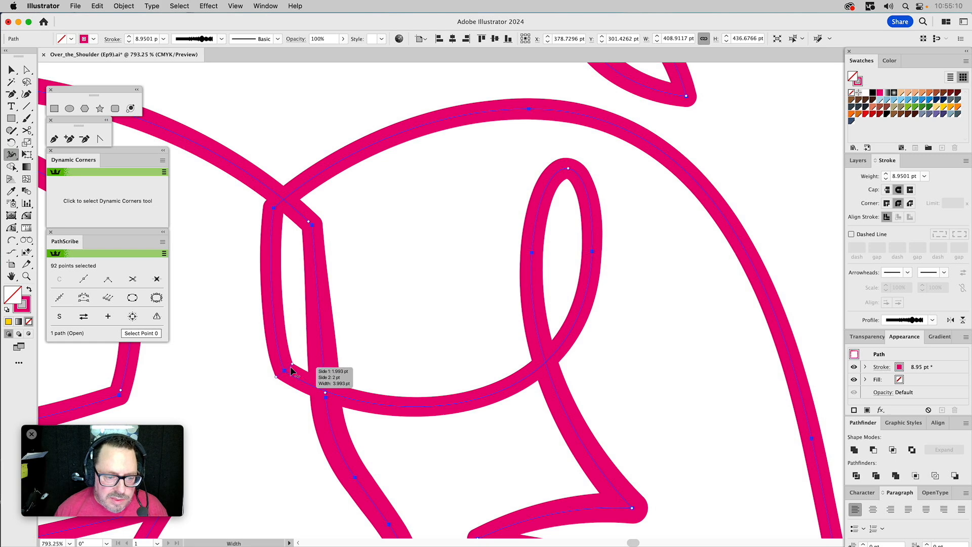
left_click_drag(275, 376, 272, 384)
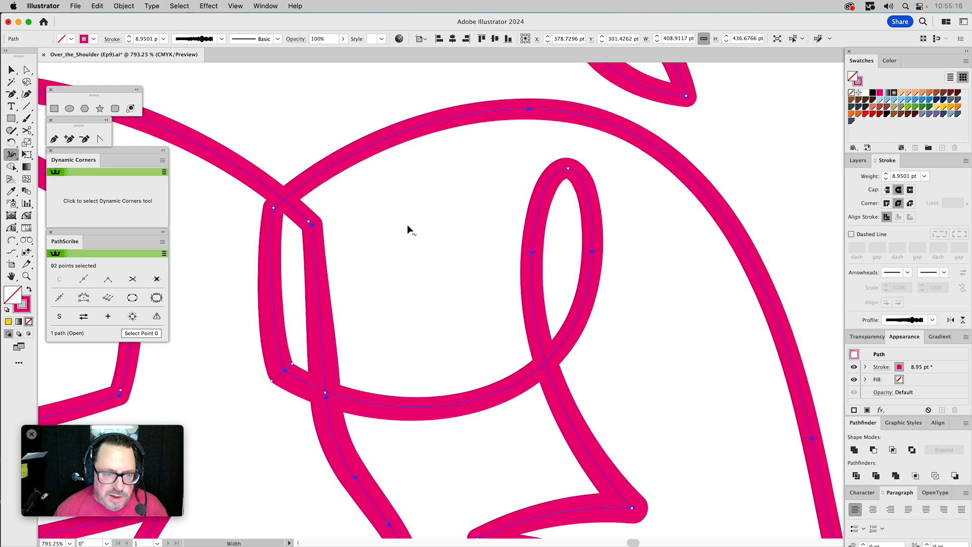
scroll(375, 265, "up", 4)
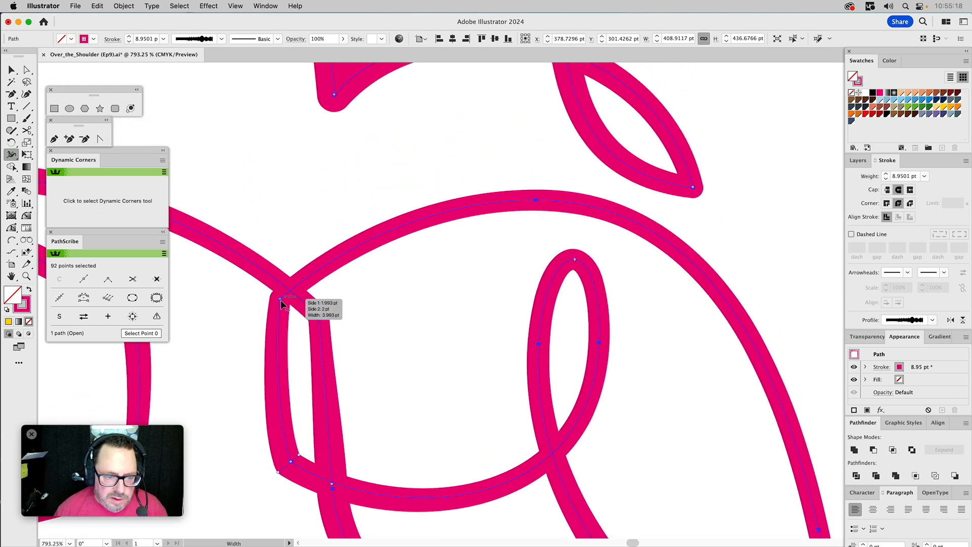
left_click_drag(272, 294, 270, 297)
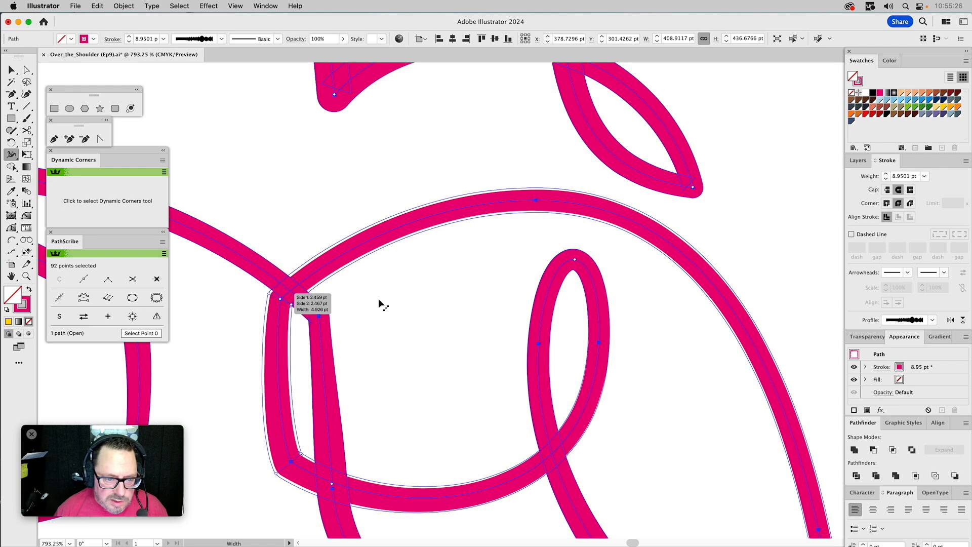
- Adjust the stroke width at the top of the right eye's arch and thicken the helmet's right side and lower-right corner
left_click_drag(671, 335, 614, 226)
key("z")
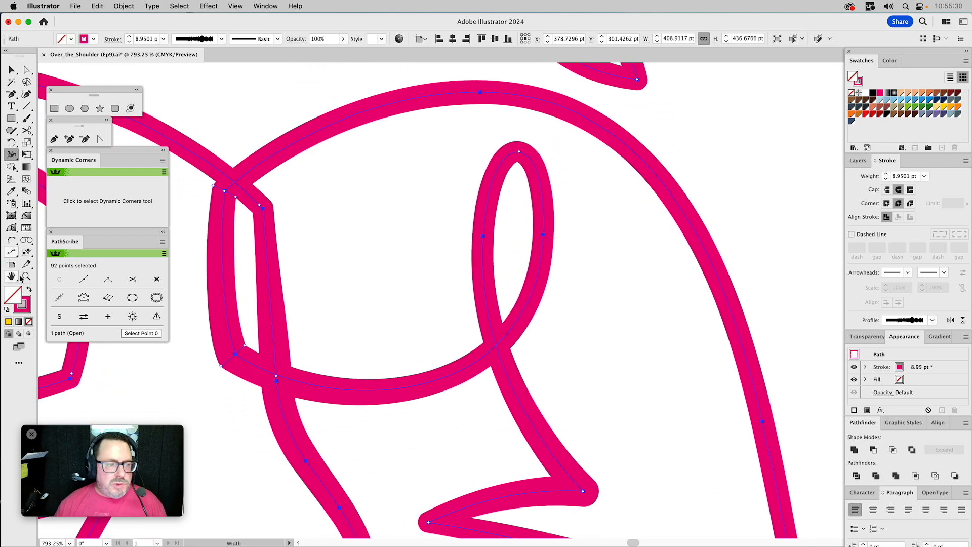
left_click(628, 367, "alt")
left_click(588, 321, "alt")
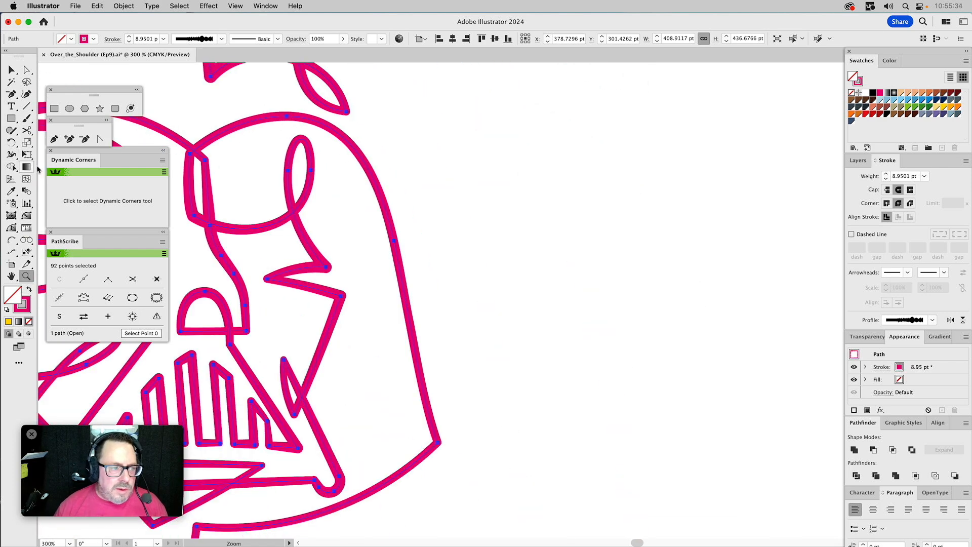
left_click(12, 155)
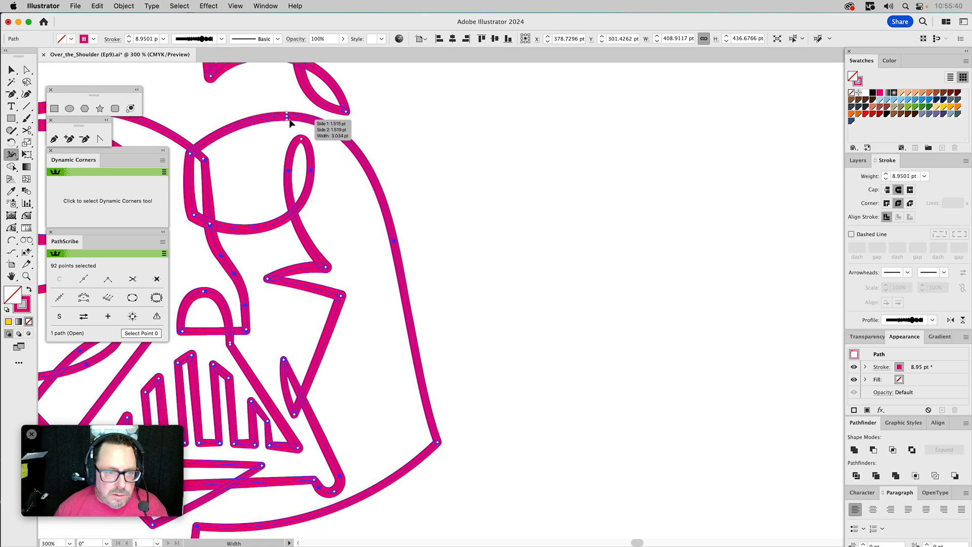
left_click_drag(289, 120, 290, 120)
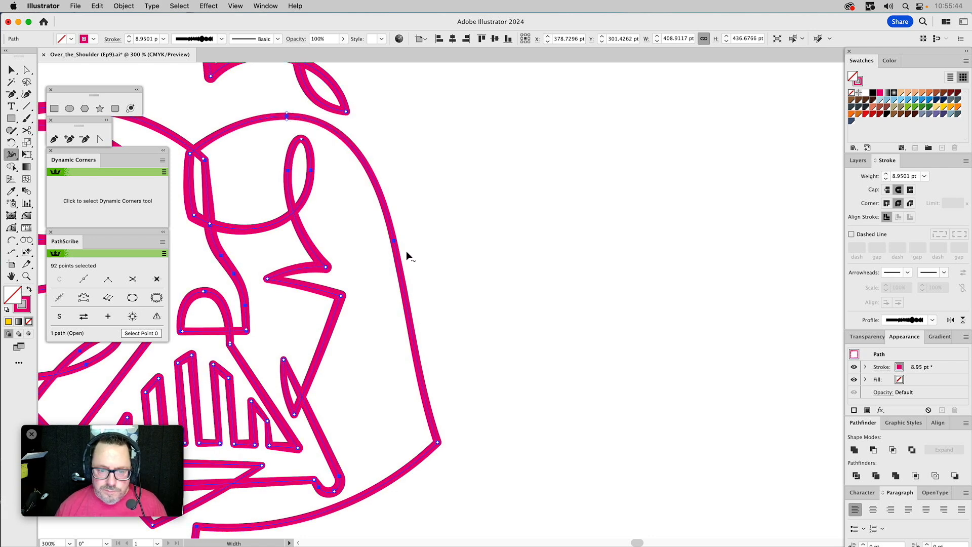
left_click_drag(399, 239, 400, 239)
left_click_drag(441, 448, 454, 451)
- Thicken one side of the stroke at the jaw corner below the grille, giving a total width of about 5.27 pt
left_click_drag(474, 413, 725, 285)
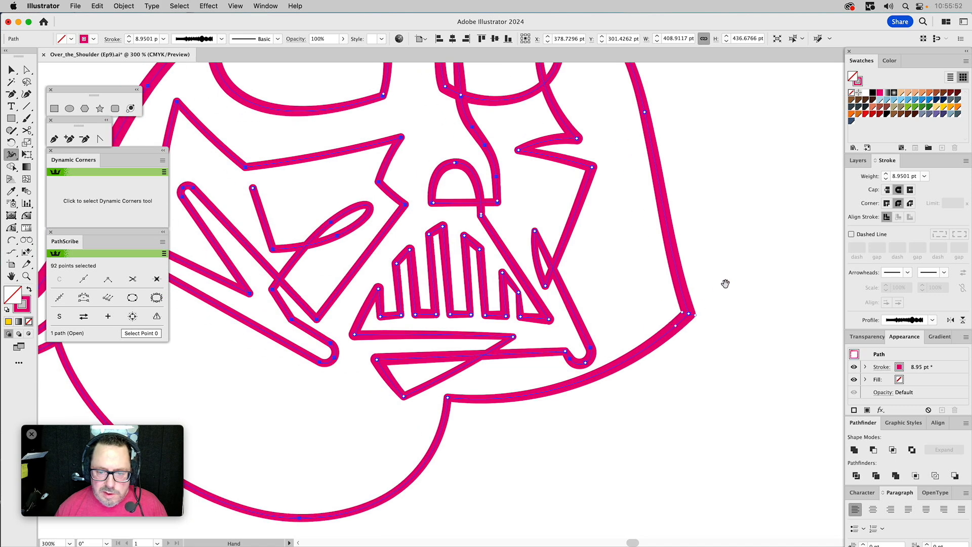
left_click_drag(450, 401, 557, 325)
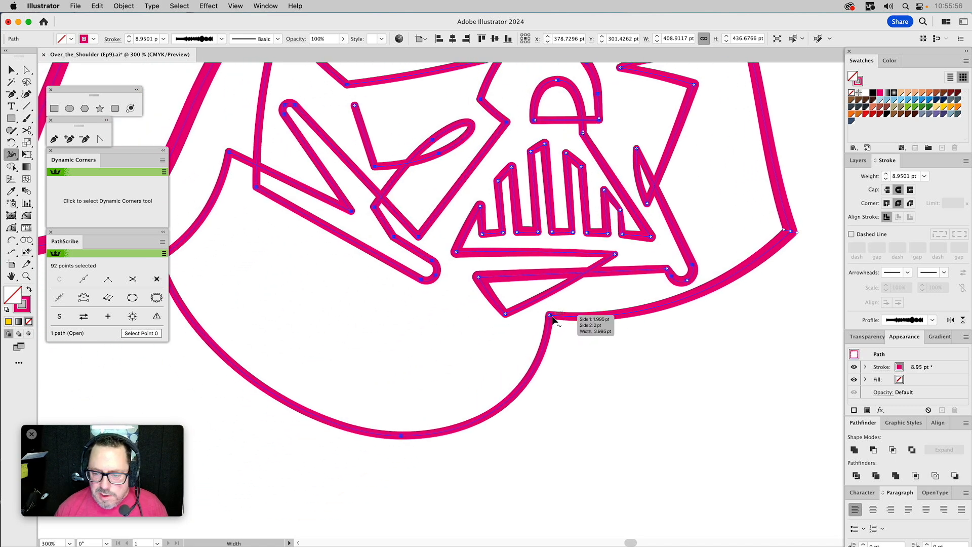
left_click_drag(552, 319, 556, 323)
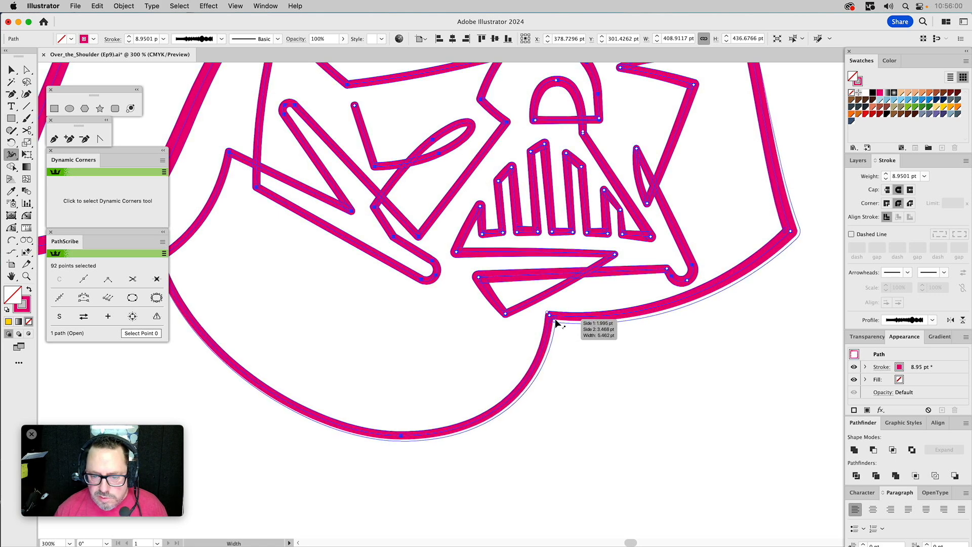
left_click_drag(556, 322, 554, 320)
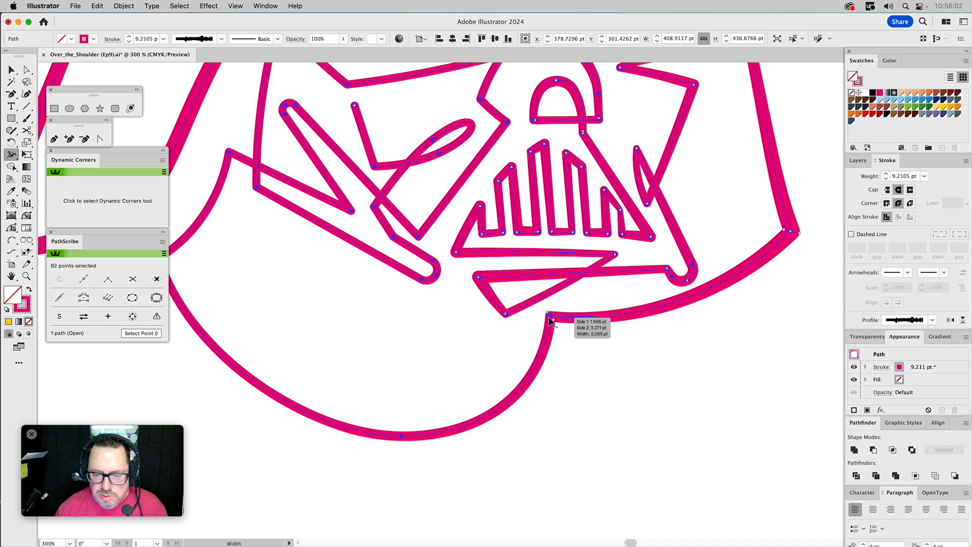
- Vary the stroke width at two points along the large curve below the jaw and thicken the pointed tip at its left end
left_click_drag(350, 341, 474, 344)
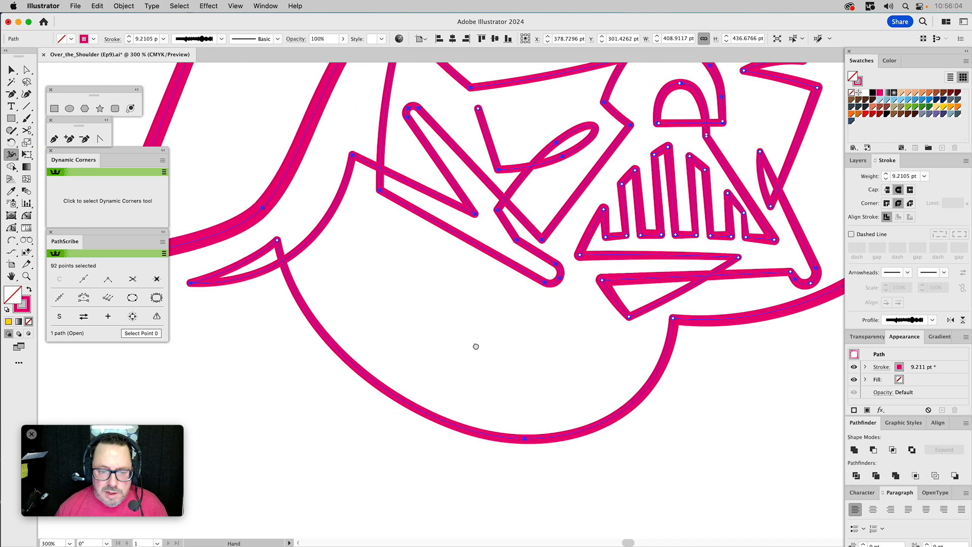
left_click_drag(402, 405, 400, 407)
left_click_drag(553, 437, 552, 444)
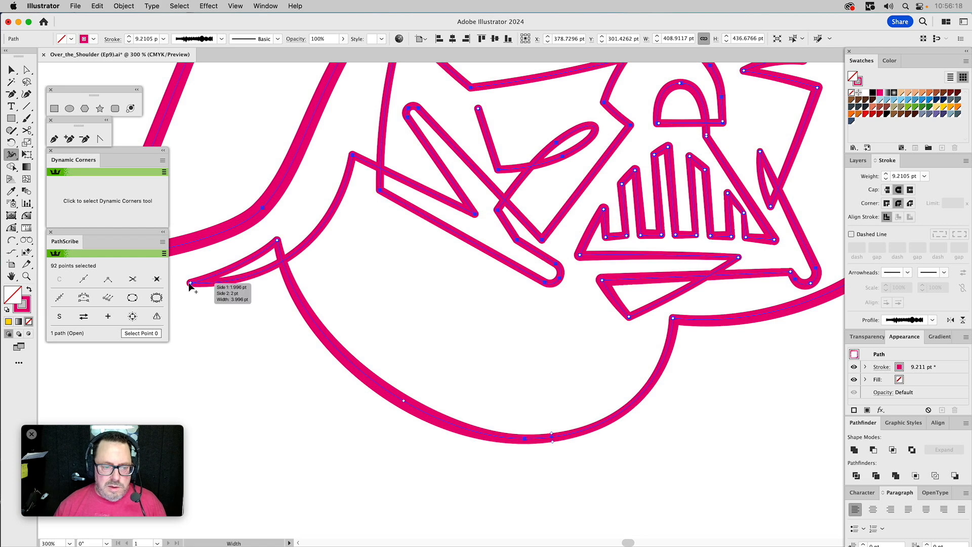
left_click_drag(187, 284, 184, 285)
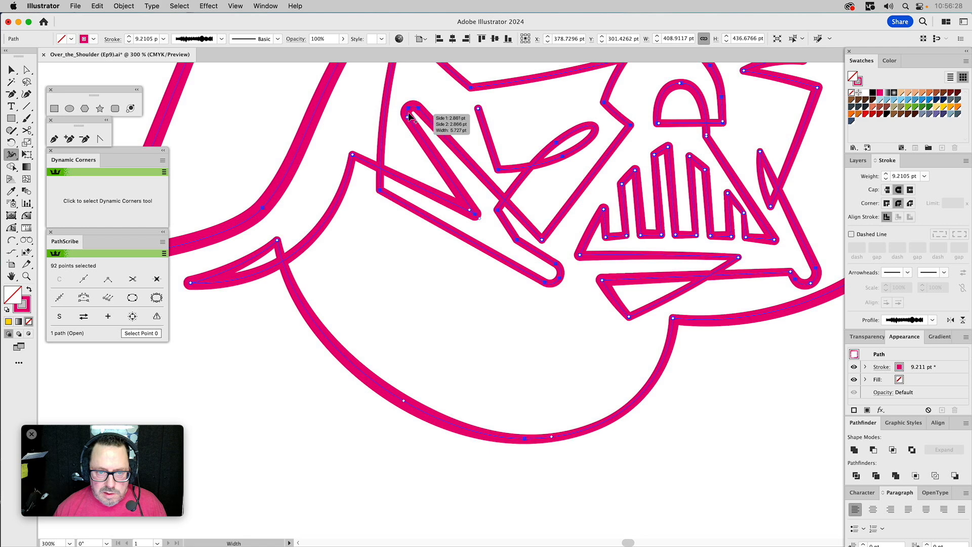
- Thicken the stroke at the top of the left cheek's long diagonal shape, the bottom V corner, and the corner beside it
left_click_drag(412, 104, 413, 102)
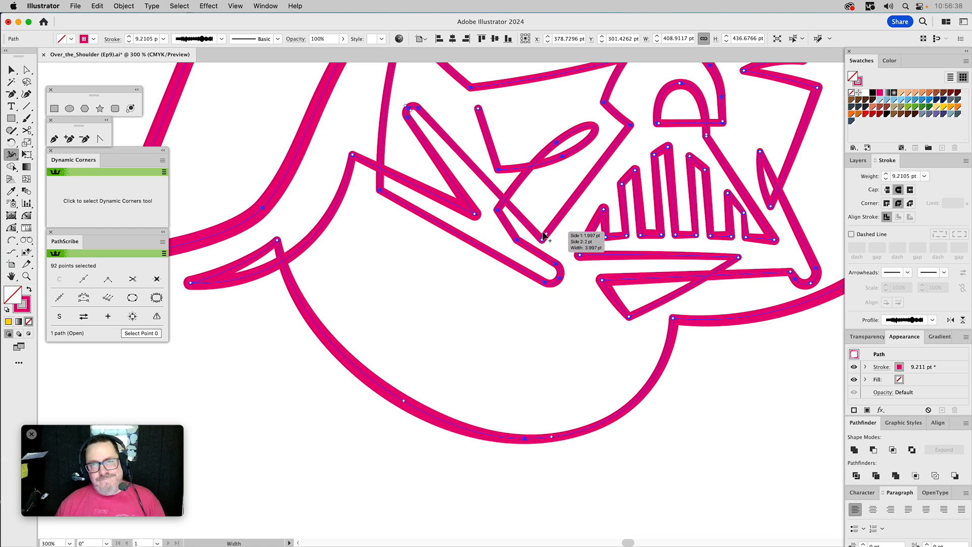
left_click_drag(542, 238, 543, 235)
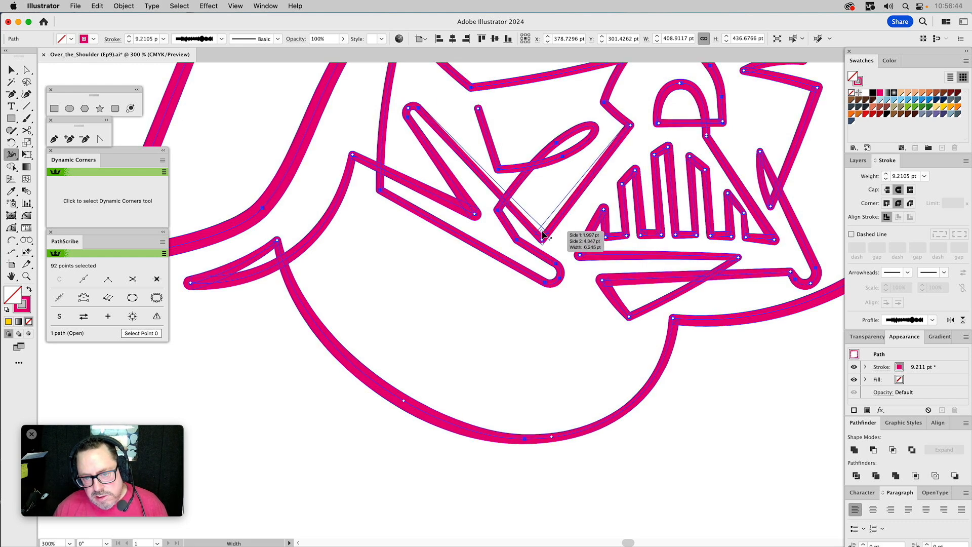
left_click_drag(542, 234, 541, 236)
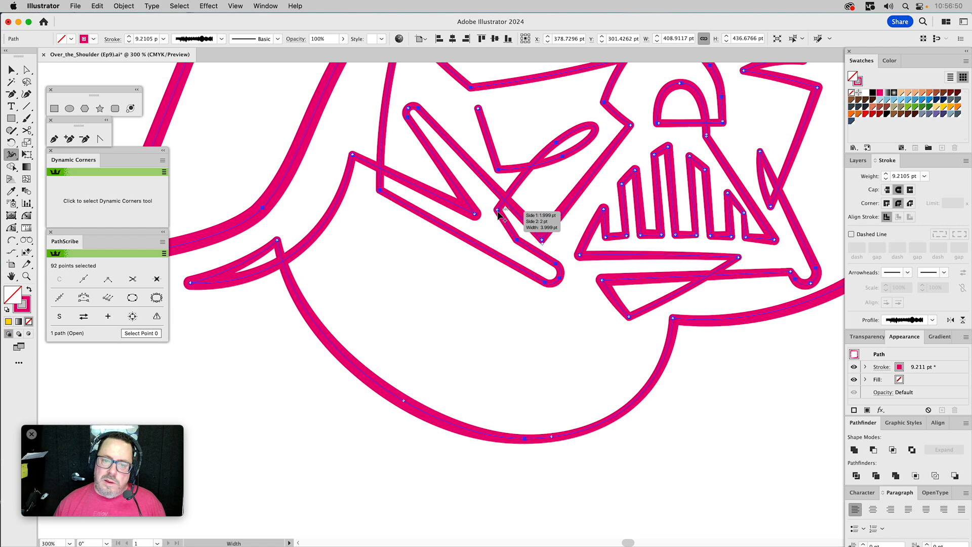
left_click_drag(503, 216, 501, 223)
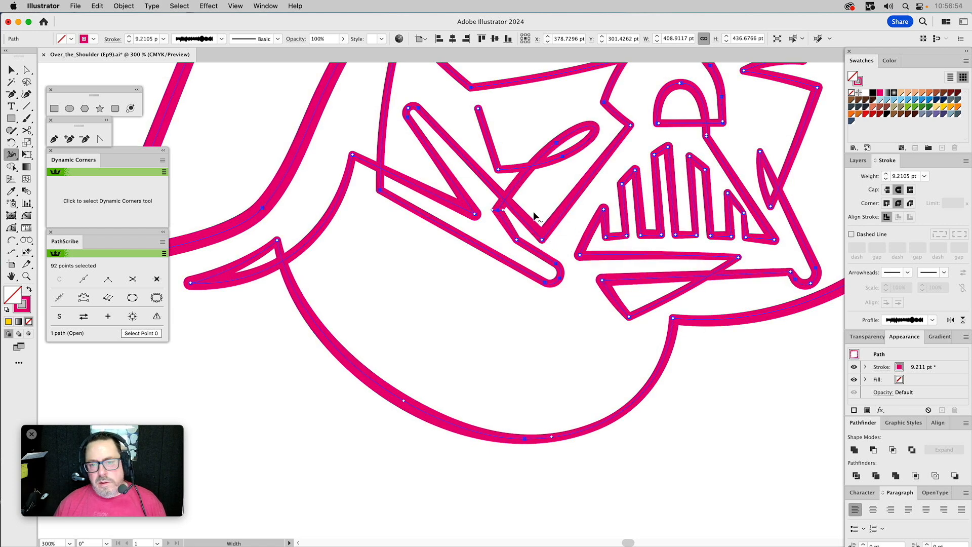
left_click_drag(643, 124, 560, 276)
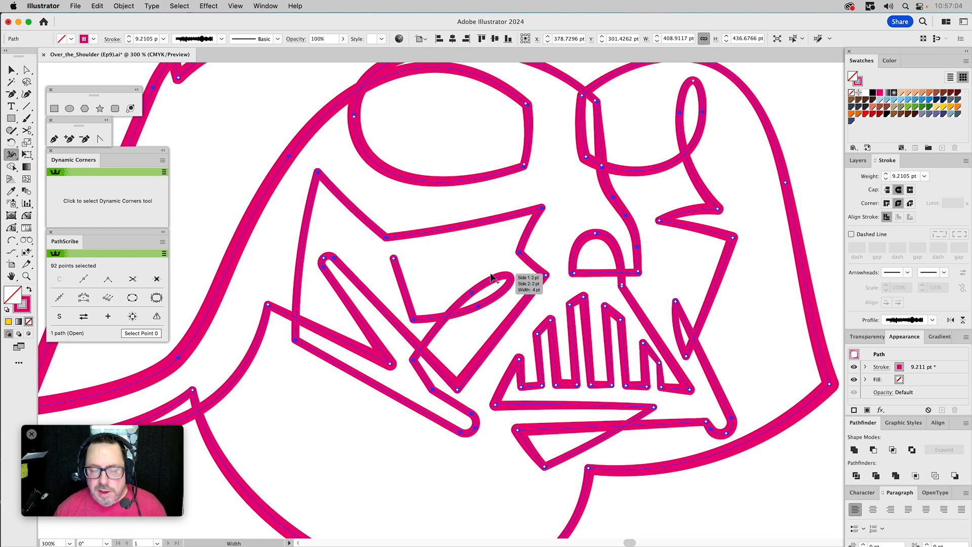
- Try to thicken the stroke on the lower side of the loop inside the left cheek shape
left_click_drag(478, 307, 481, 312)
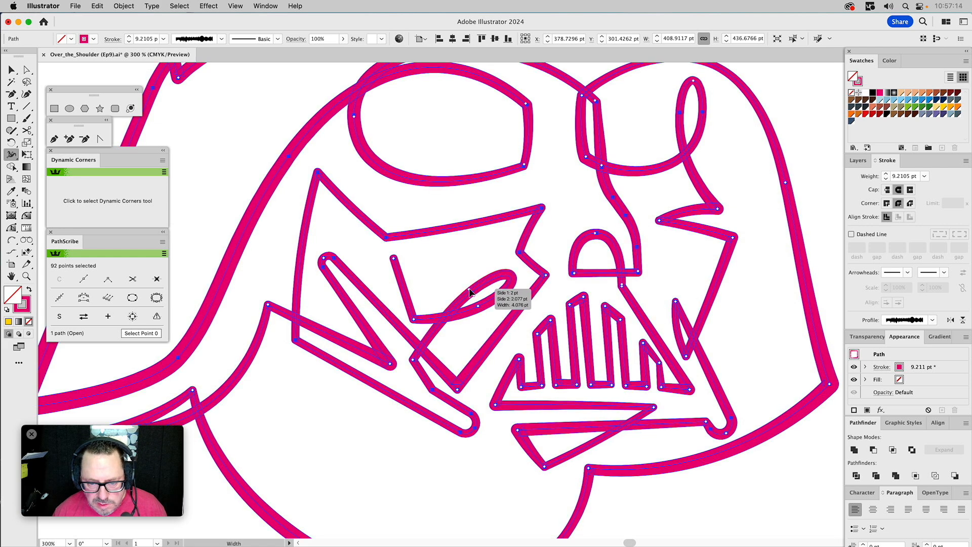
key("super+z")
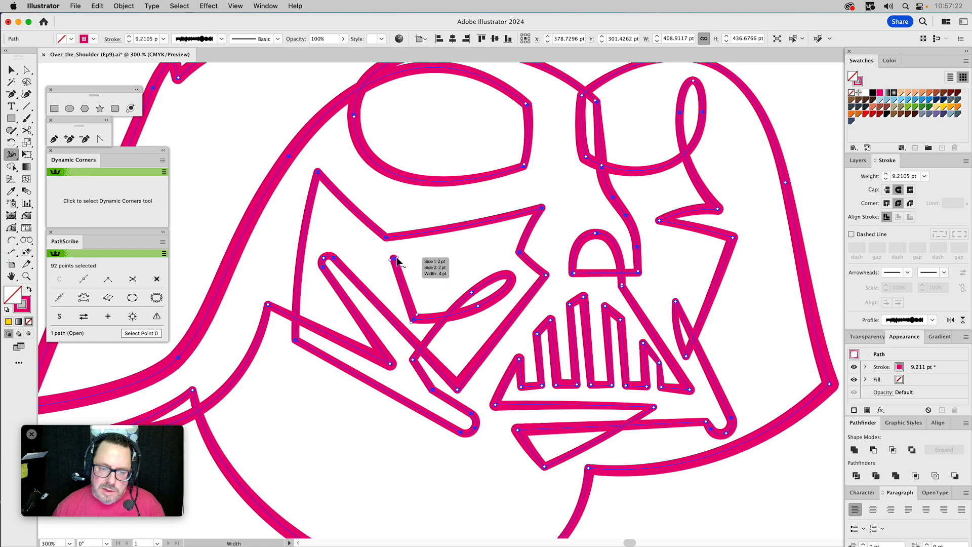
key("v")
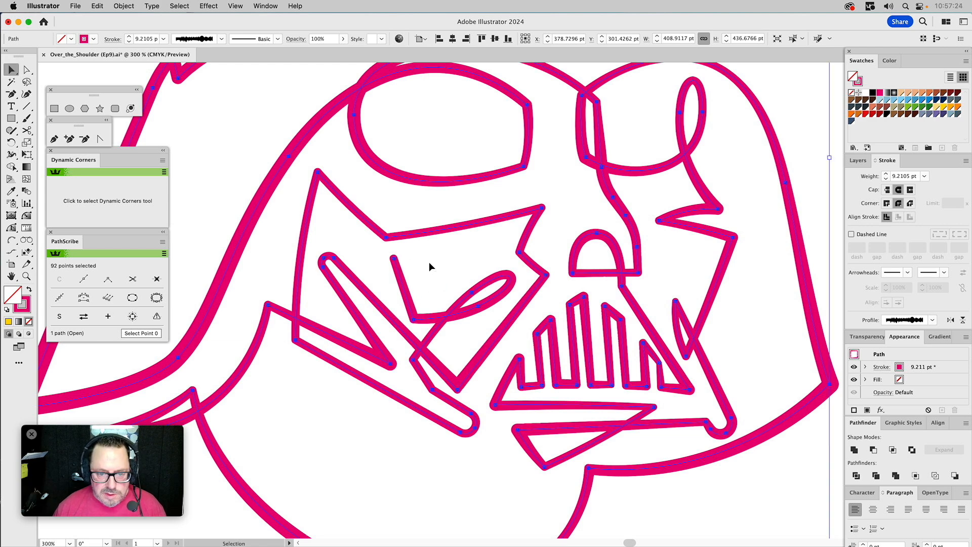
left_click(430, 262)
- Thicken the stroke at the left cheek's lower-left corner and at the inner corner along its upper edge
key("super+0")
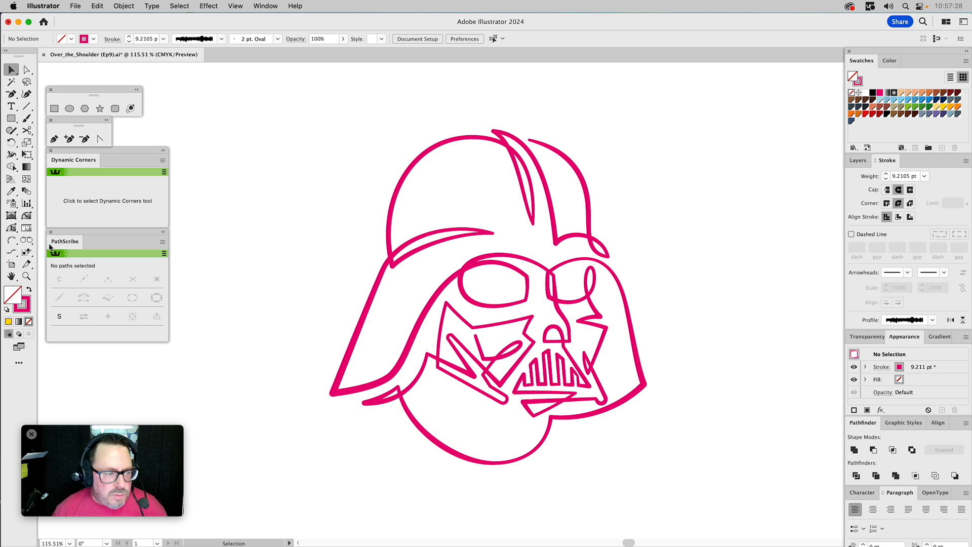
left_click(26, 279)
left_click_drag(389, 259, 603, 433)
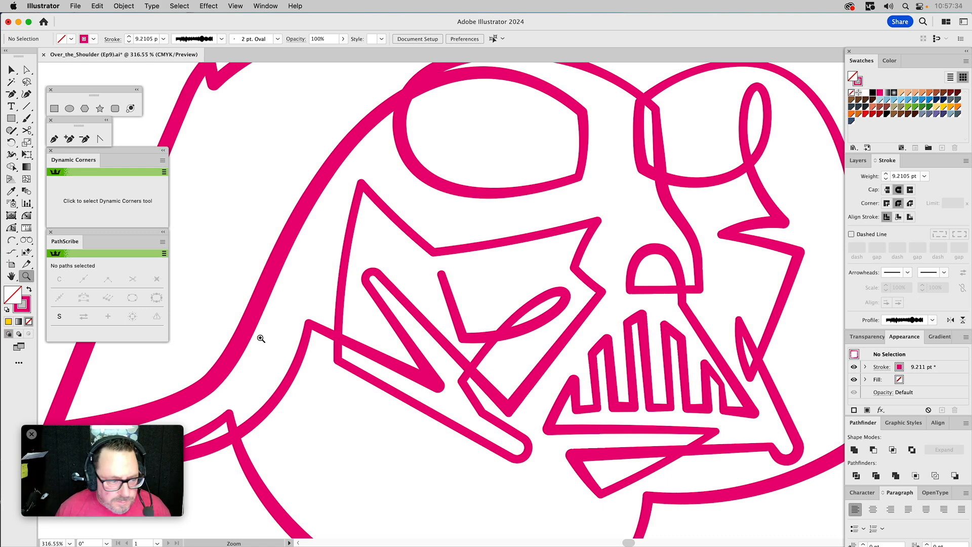
left_click(11, 154)
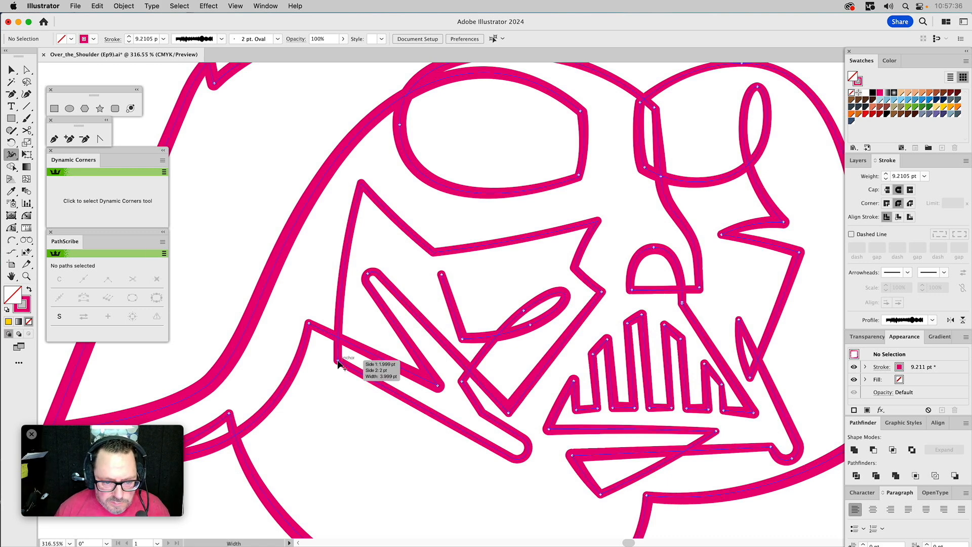
left_click_drag(332, 367, 343, 384)
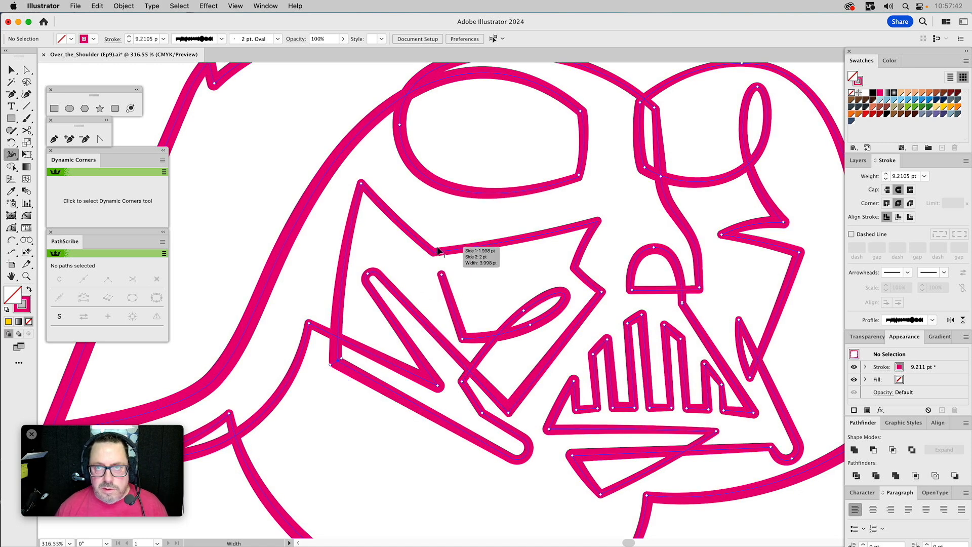
left_click_drag(433, 253, 433, 259)
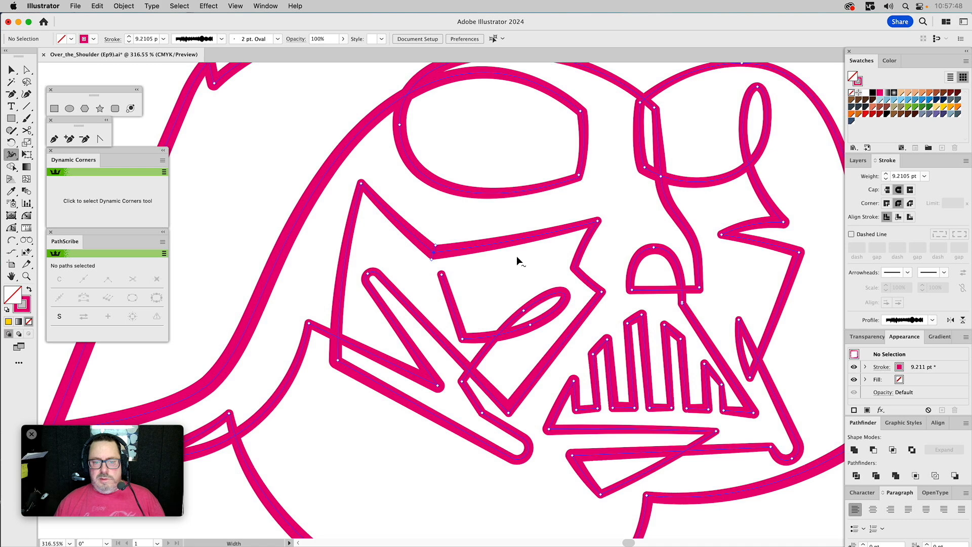
key("super+minus")
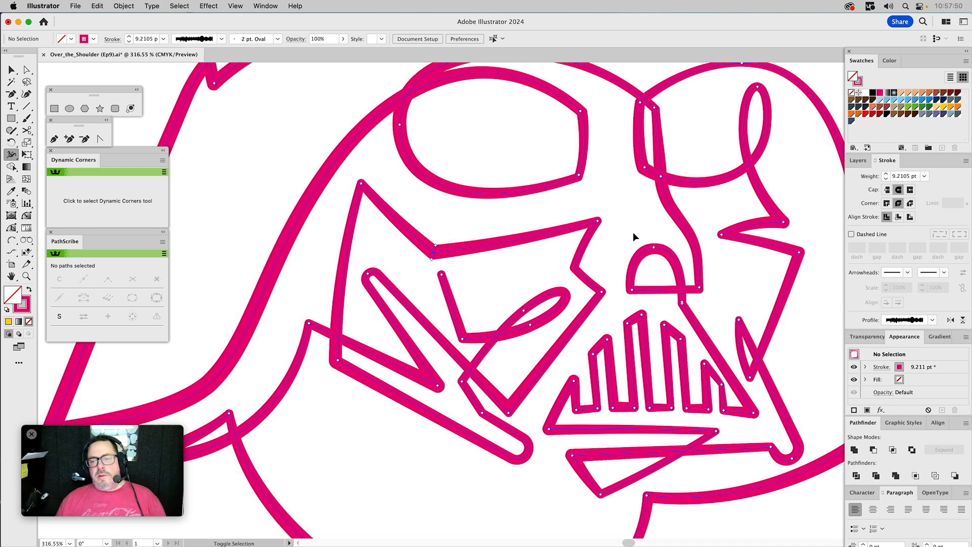
key("super+0")
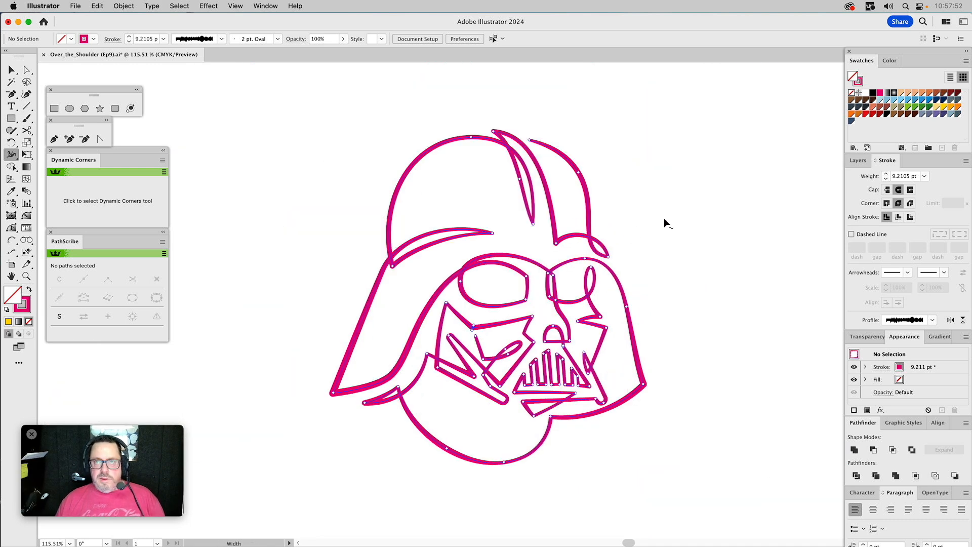
key("v")
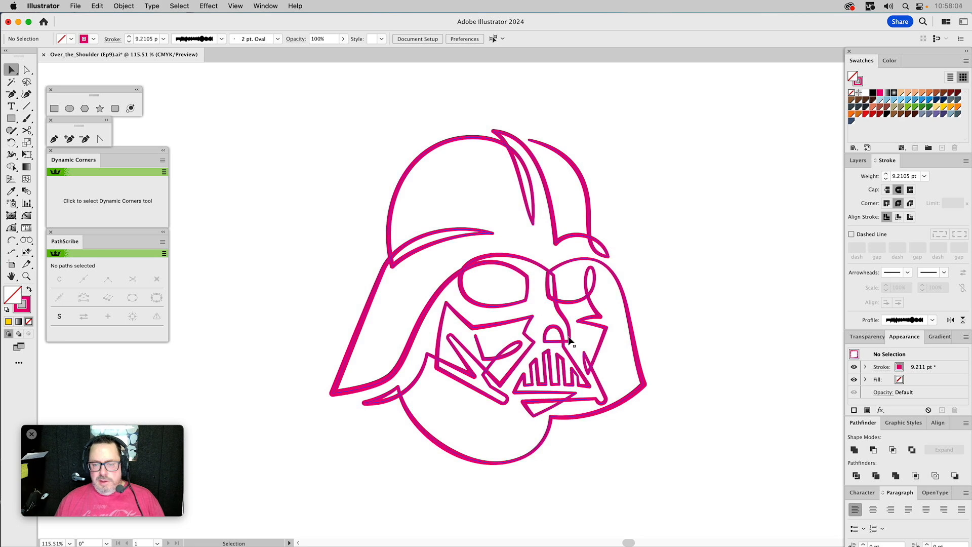
- Thicken the stroke at the notch on the left cheek's right edge and on the outer side of the nose arch's top
left_click(27, 277)
left_click_drag(506, 294, 575, 381)
key("a")
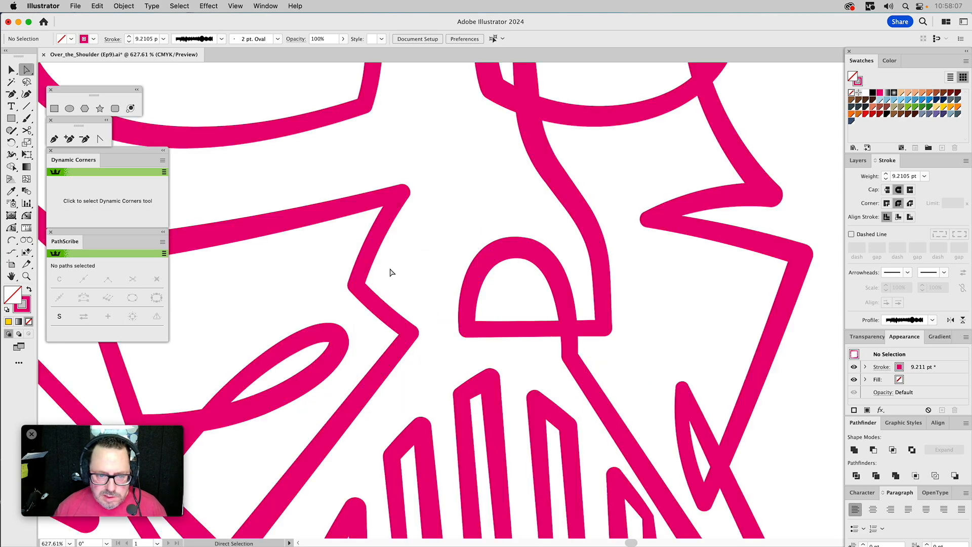
left_click(10, 155)
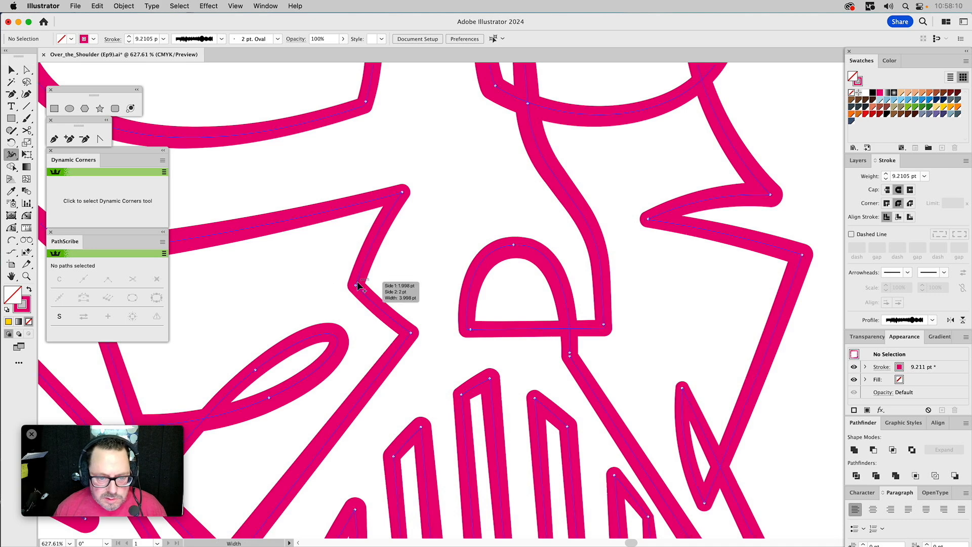
left_click_drag(367, 287, 370, 287)
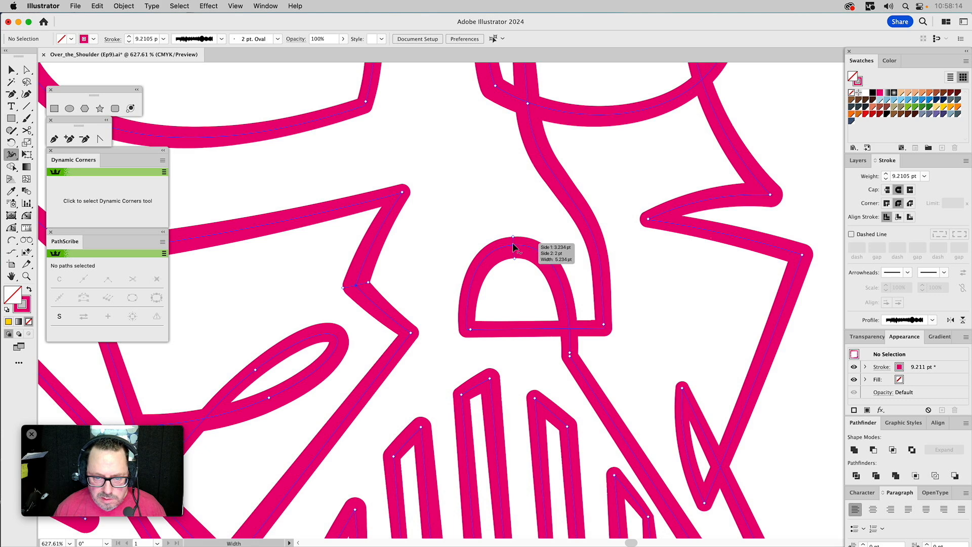
left_click_drag(514, 238, 514, 234)
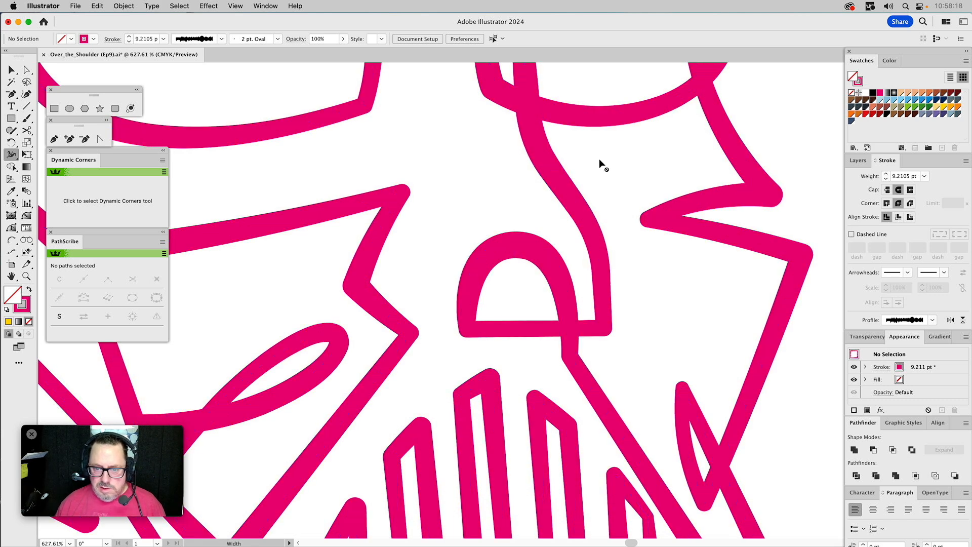
key("super+0")
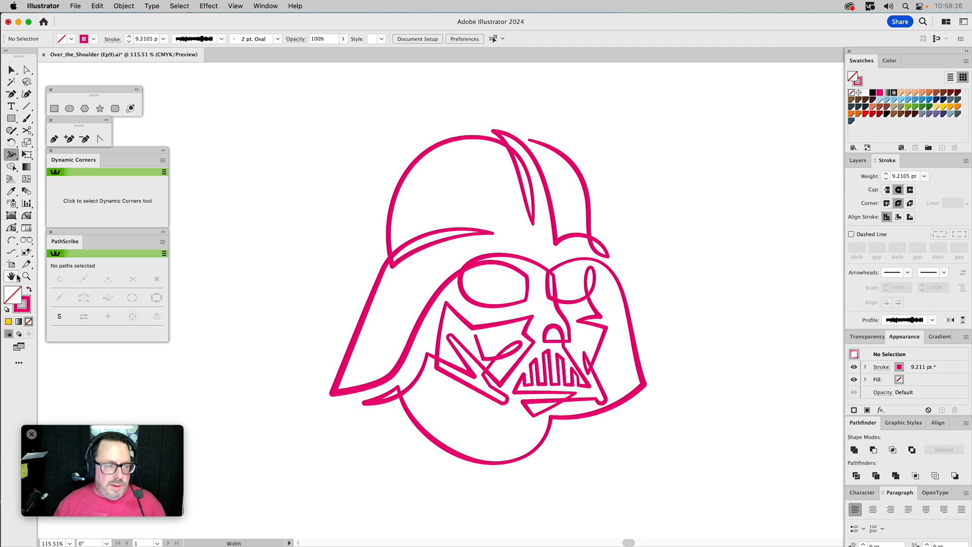
- Thicken the stroke at the top of the arch above the right eye
key("z")
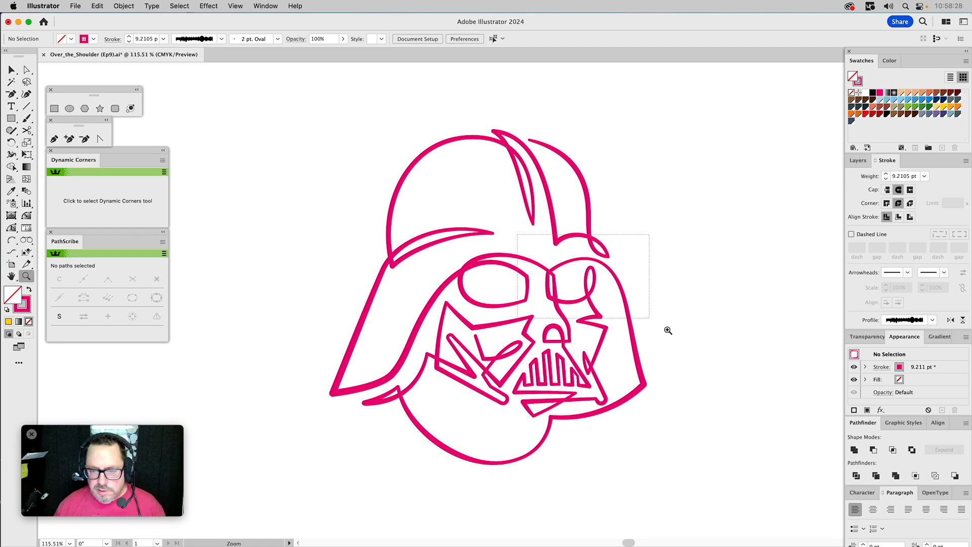
left_click_drag(667, 330, 504, 238)
key("a")
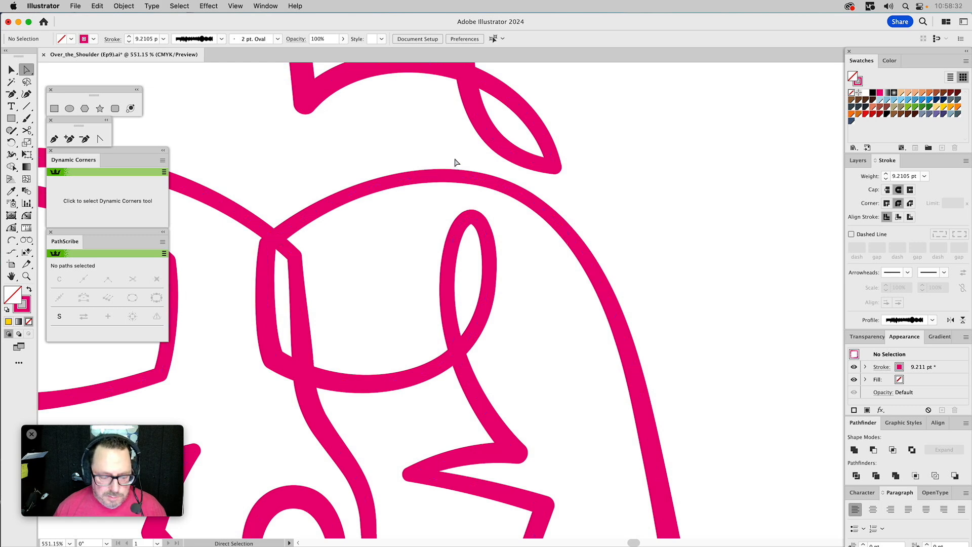
key("v")
left_click(411, 184)
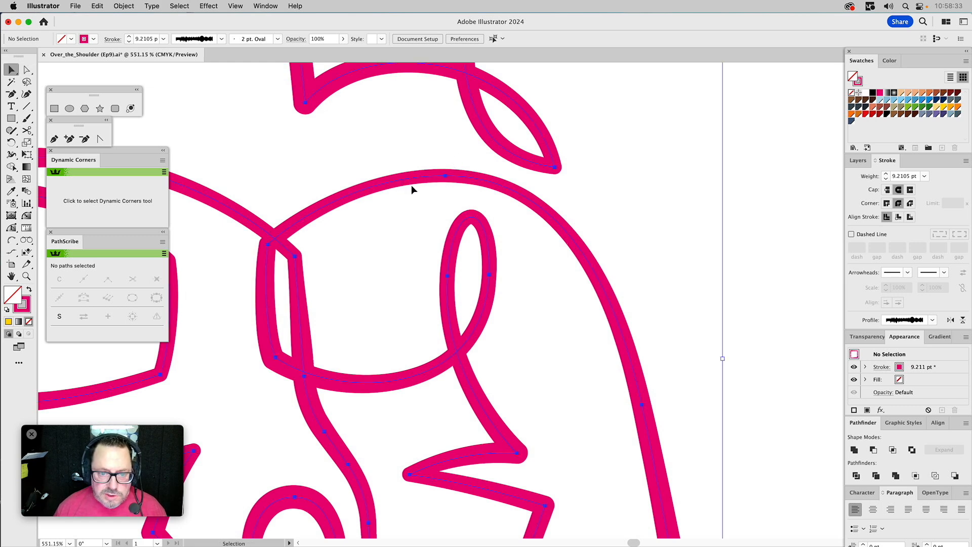
left_click(11, 154)
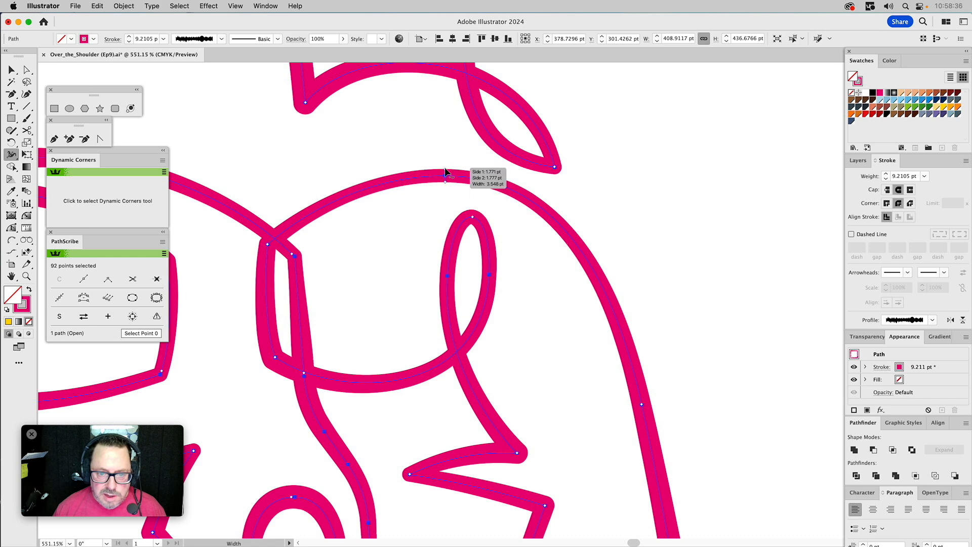
left_click_drag(445, 171, 447, 165)
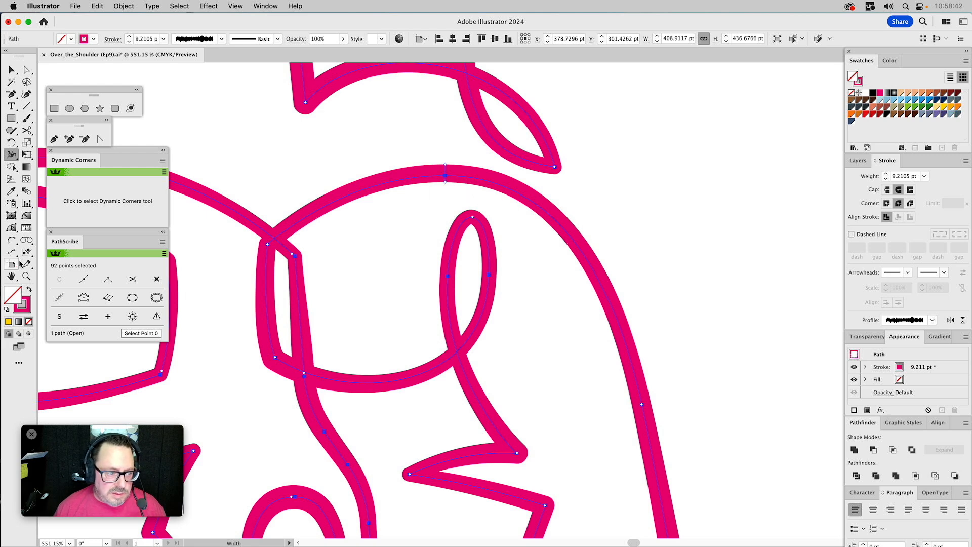
key("super")
key("super+0")
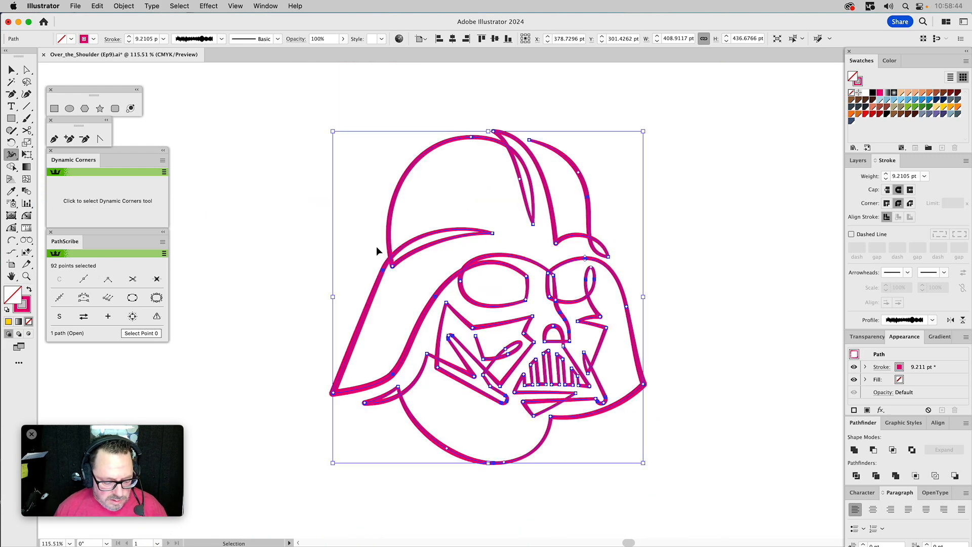
key("super+v")
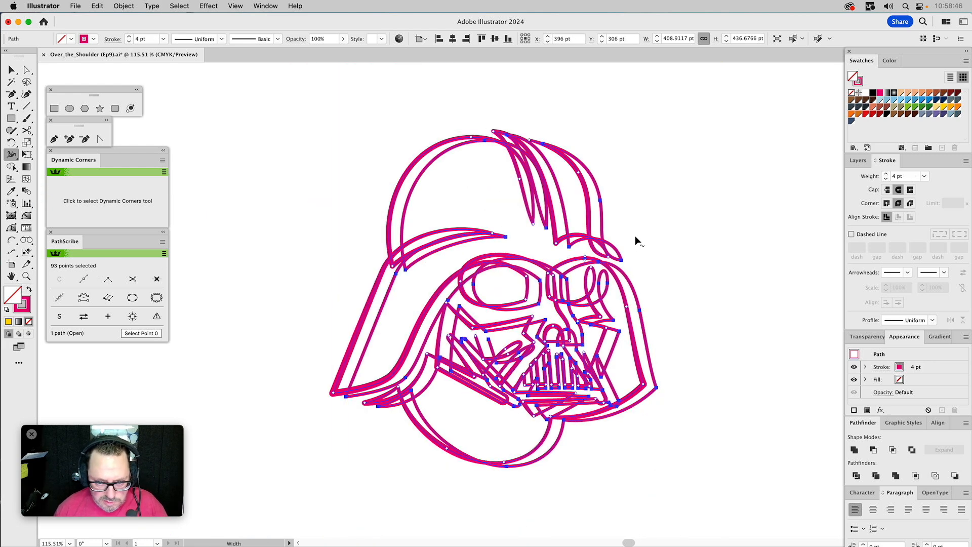
key("Delete")
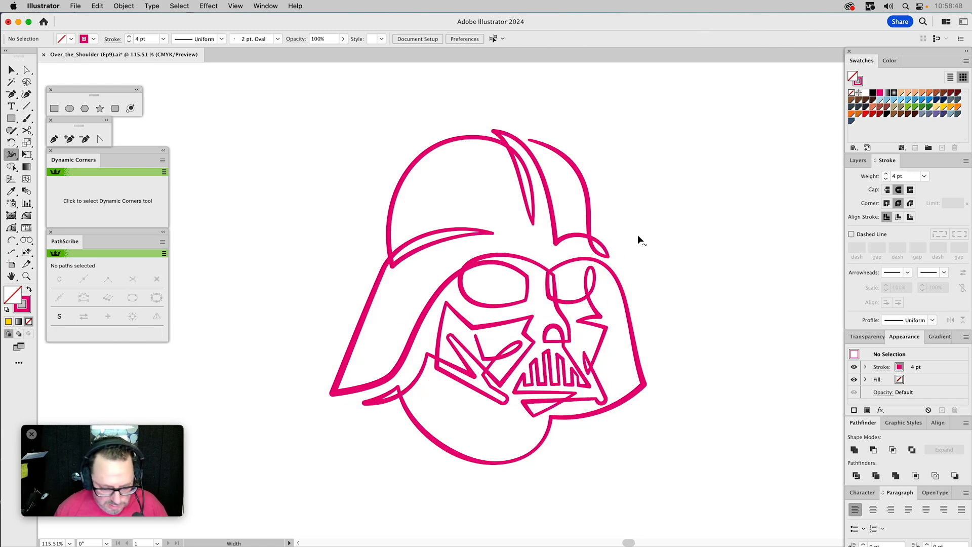
key("v")
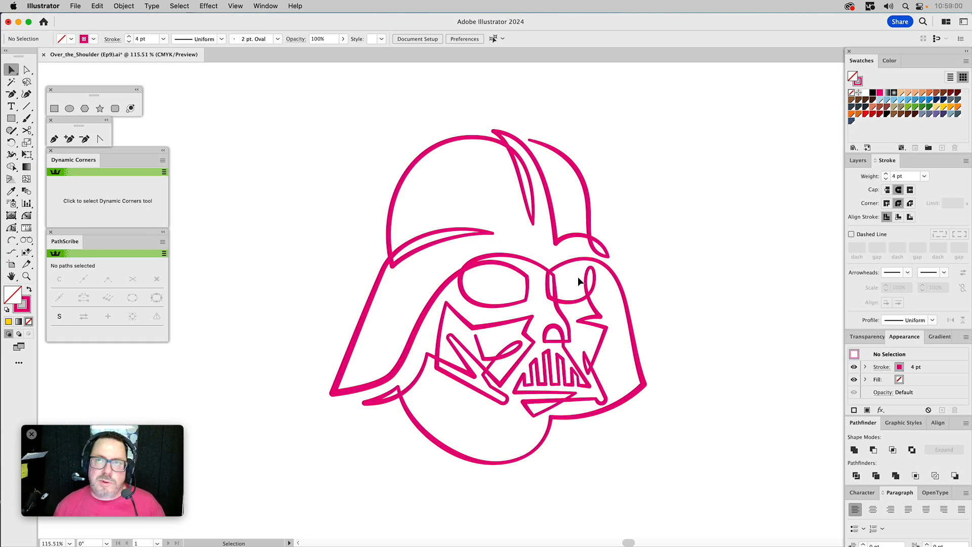
- Thicken the stroke on both sides of the narrow loop at the right eye, then deselect the path
left_click(26, 277)
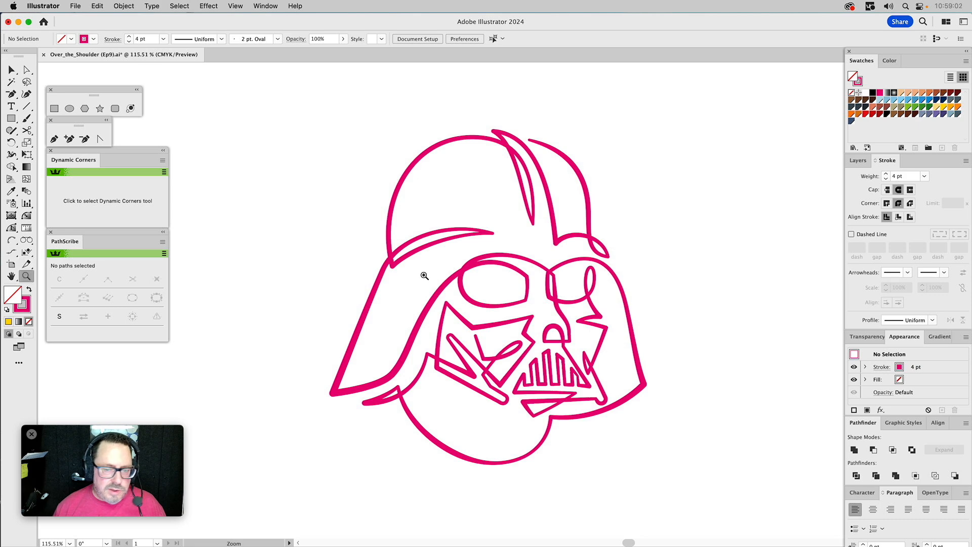
left_click_drag(552, 252, 618, 336)
key("a")
left_click(498, 245)
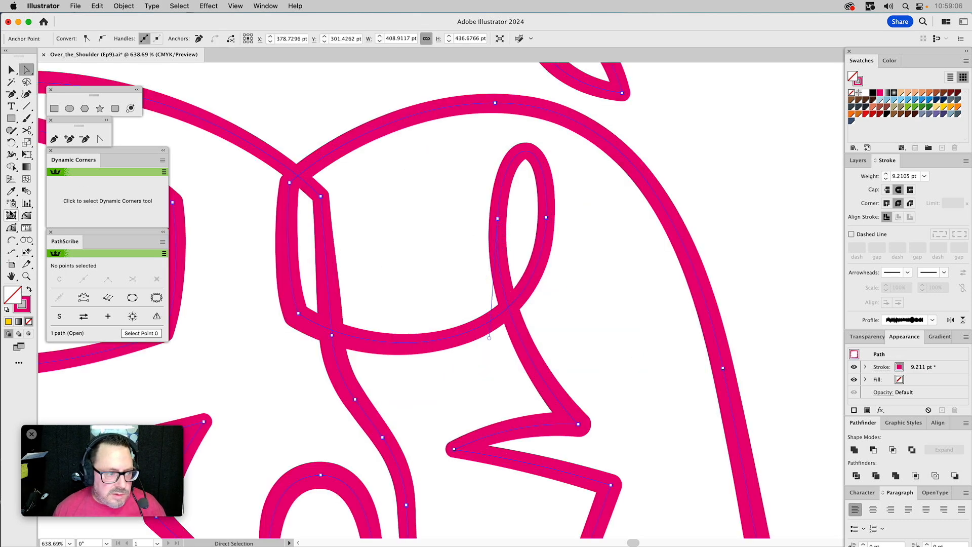
left_click(11, 154)
left_click_drag(497, 216, 488, 223)
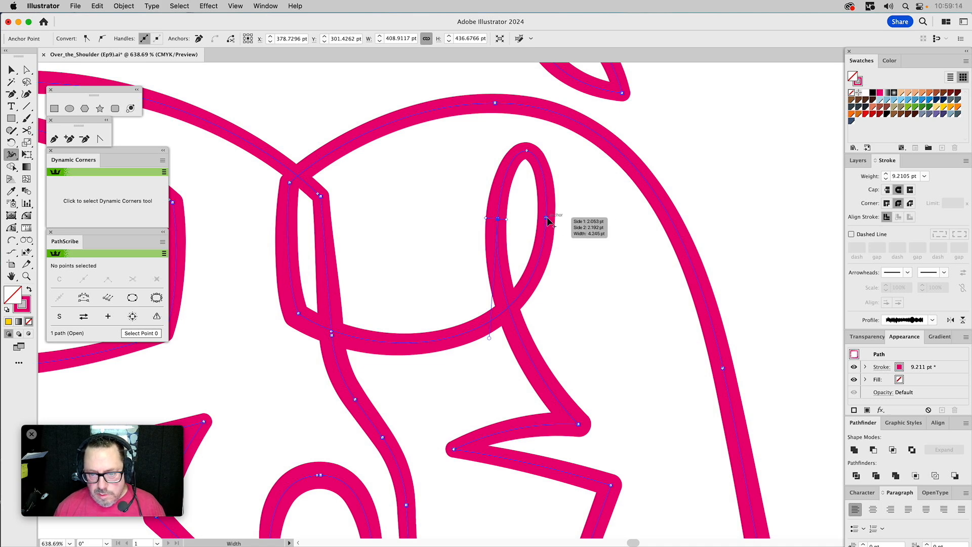
left_click_drag(550, 218, 565, 230)
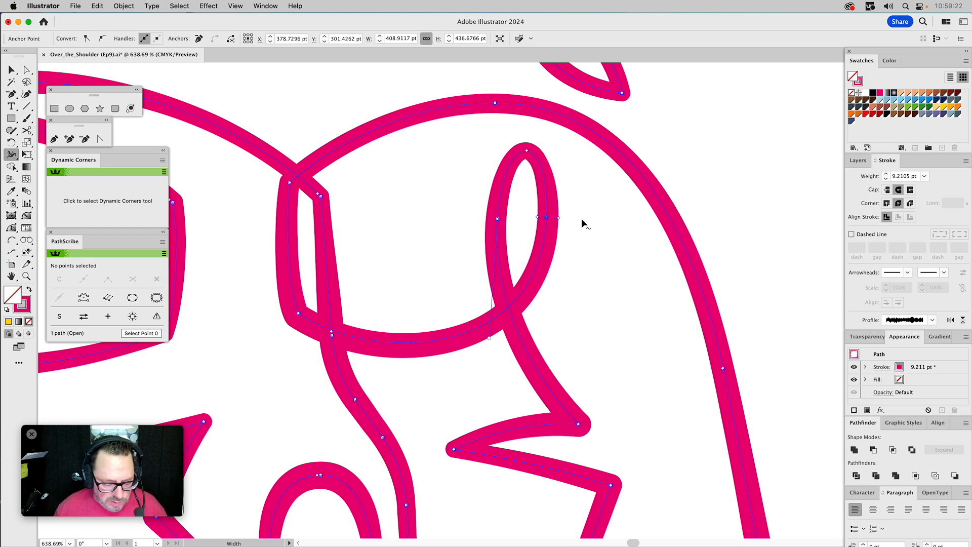
key("v")
left_click(585, 217)
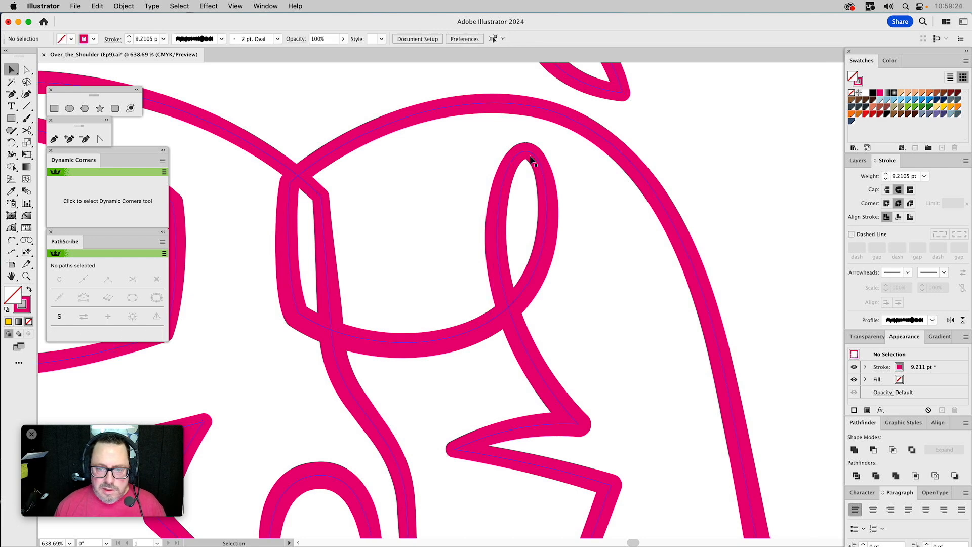
- Thicken the stroke on the inner side at the bottom of the chin curve, then deselect the path
left_click(27, 276)
left_click(581, 293, "alt")
left_click(581, 292, "alt")
left_click(581, 293, "alt")
left_click(581, 293, "alt")
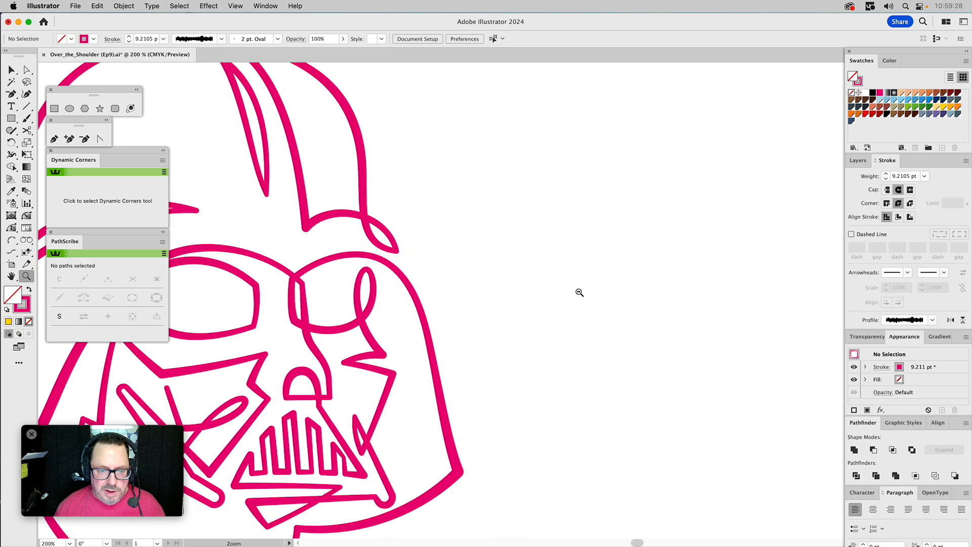
left_click(581, 292, "alt")
left_click_drag(461, 293, 679, 274)
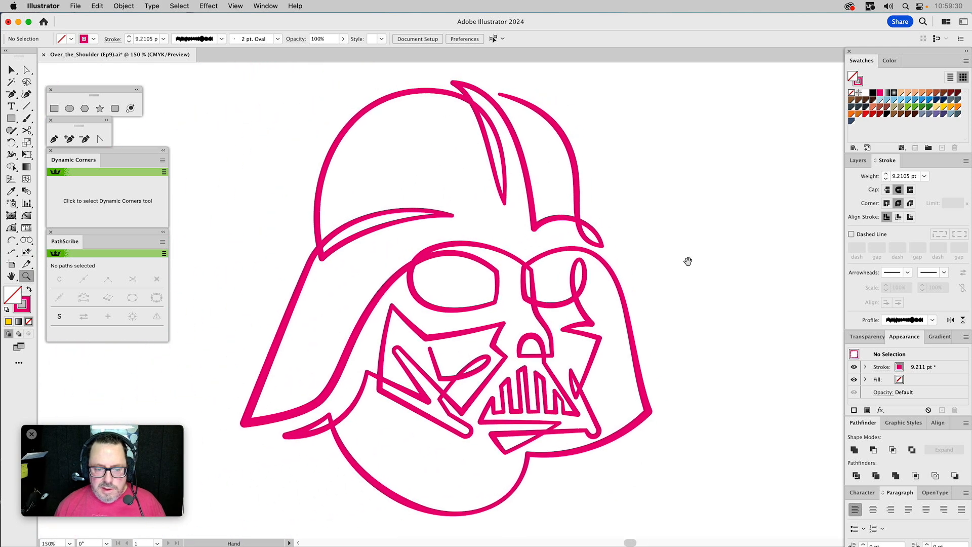
scroll(663, 283, "down", 5)
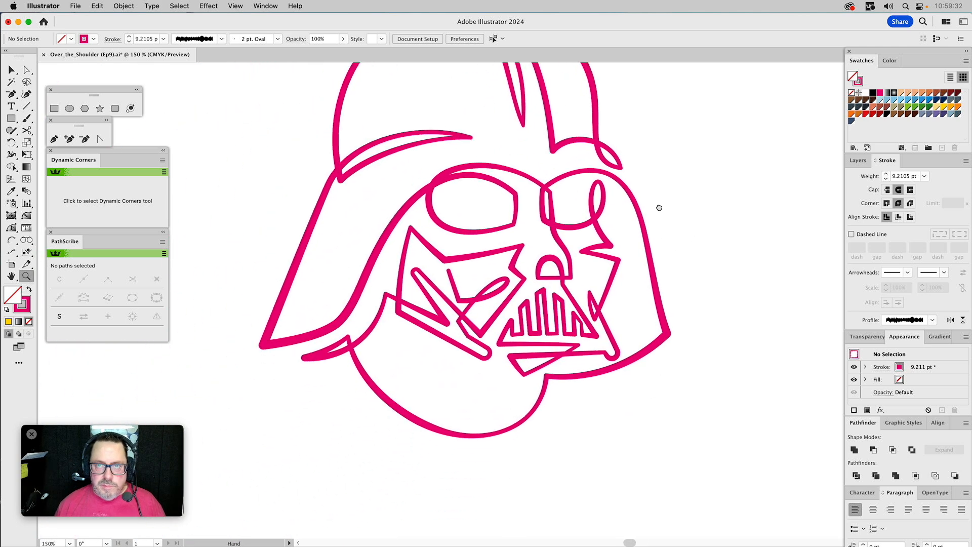
left_click_drag(344, 271, 642, 501)
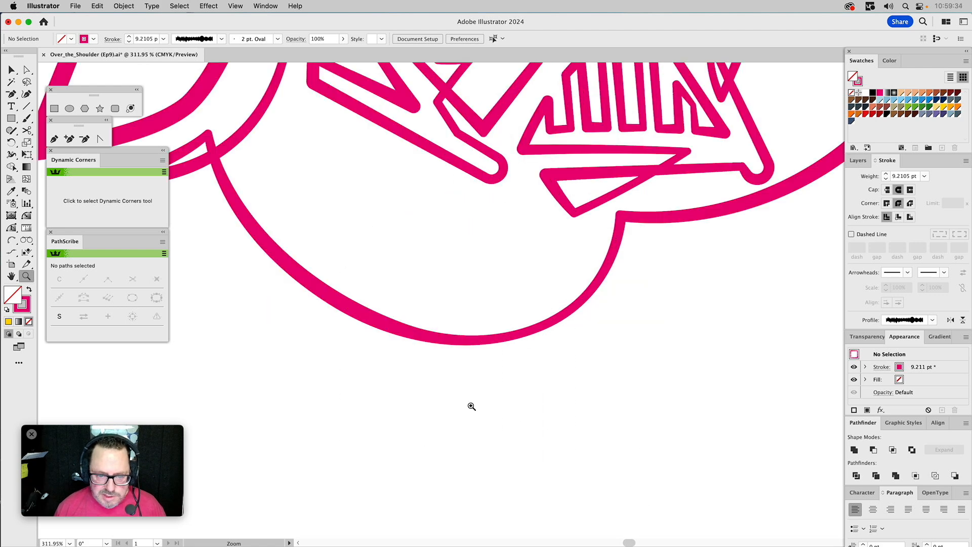
key("a")
left_click(457, 335)
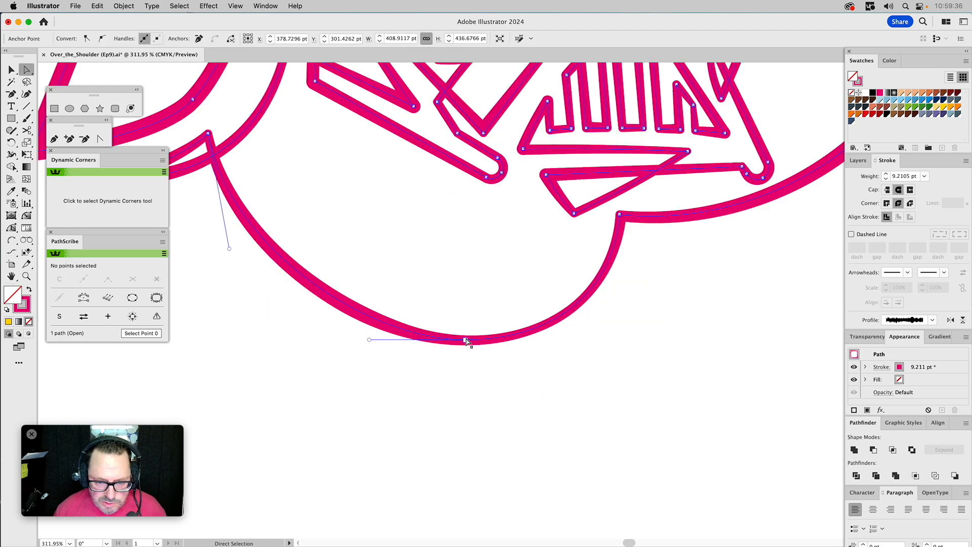
left_click(467, 342)
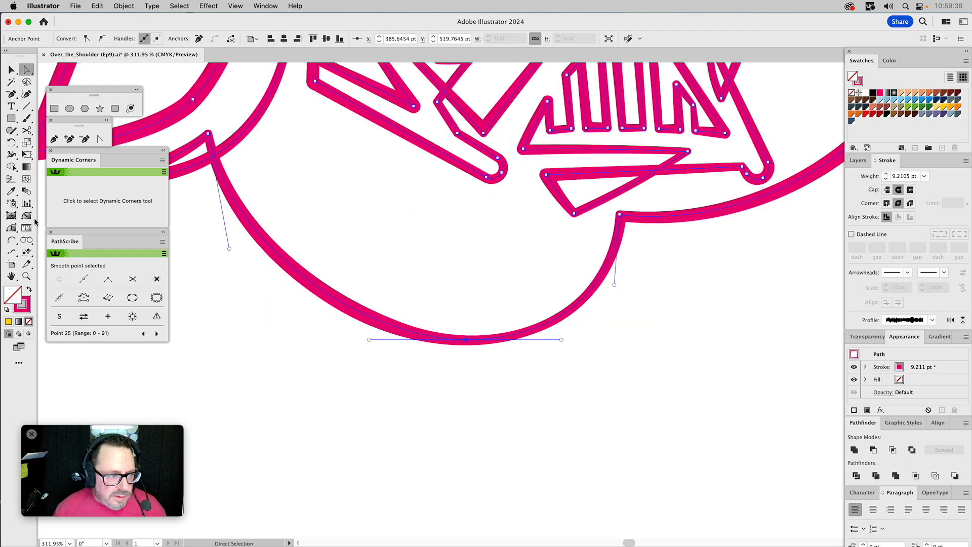
left_click(11, 154)
mouse_move(462, 335)
left_mouse_down()
mouse_move(542, 343)
mouse_move(494, 341)
mouse_move(496, 331)
mouse_move(499, 355)
left_mouse_up()
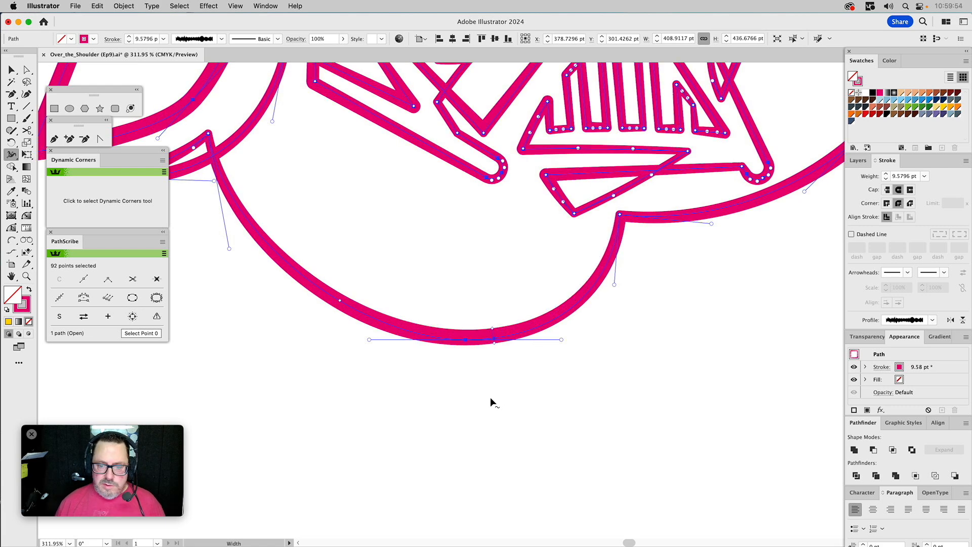
key("super+shift+a")
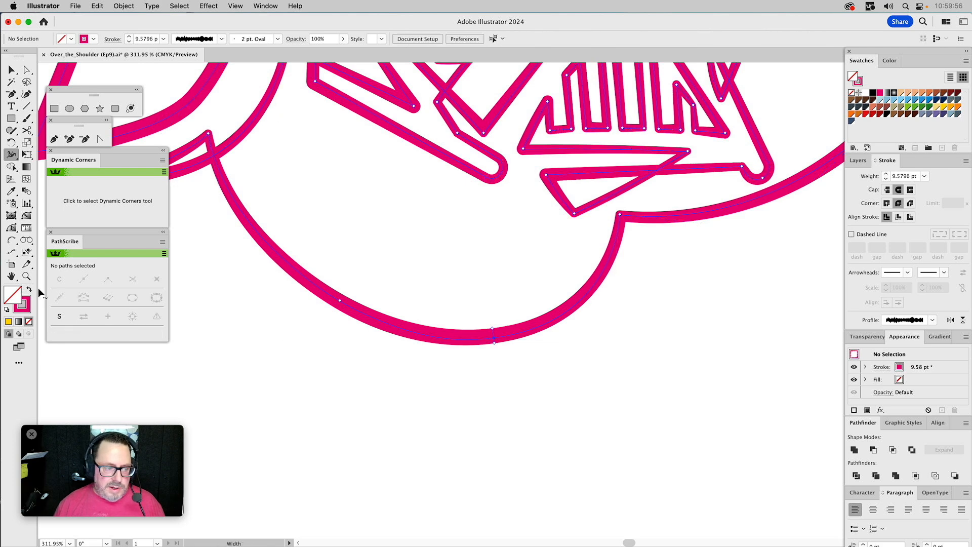
- Thicken the stroke inside the pointed lower corner of the left cheek to a width of about 10.9 pt
left_click(27, 276)
left_click(575, 283, "alt")
left_click(574, 283, "alt")
left_click(575, 284, "alt")
left_click(575, 283, "alt")
left_click_drag(488, 213, 558, 259)
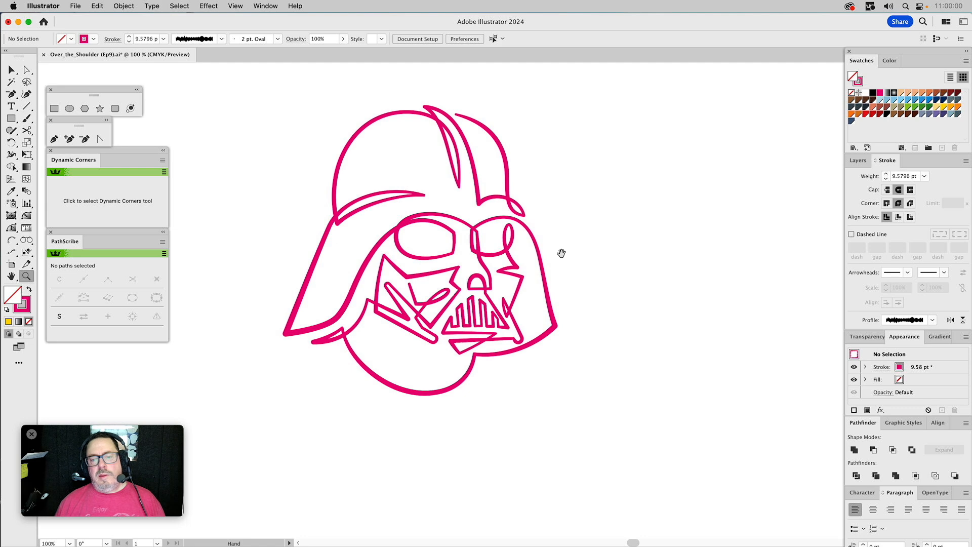
left_click_drag(407, 269, 487, 350)
key("a")
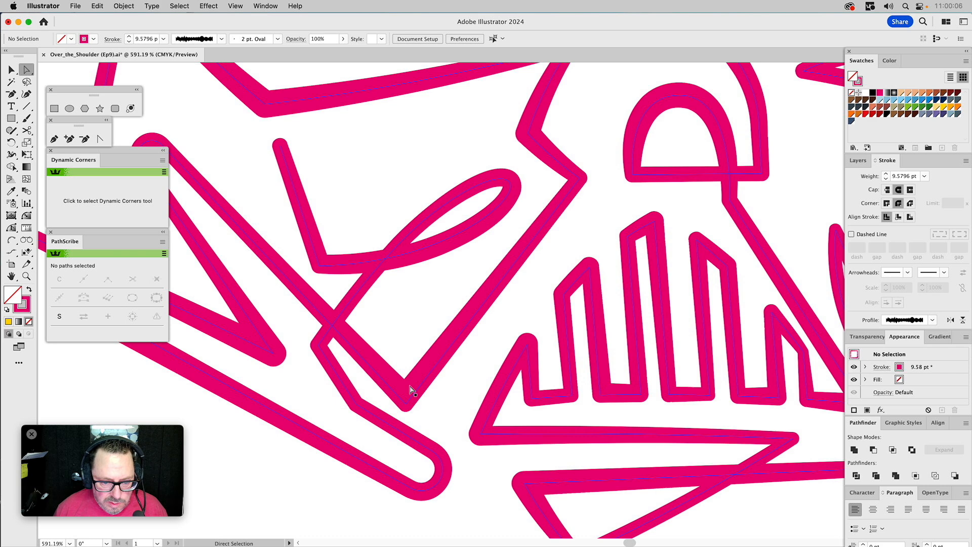
left_click(412, 388)
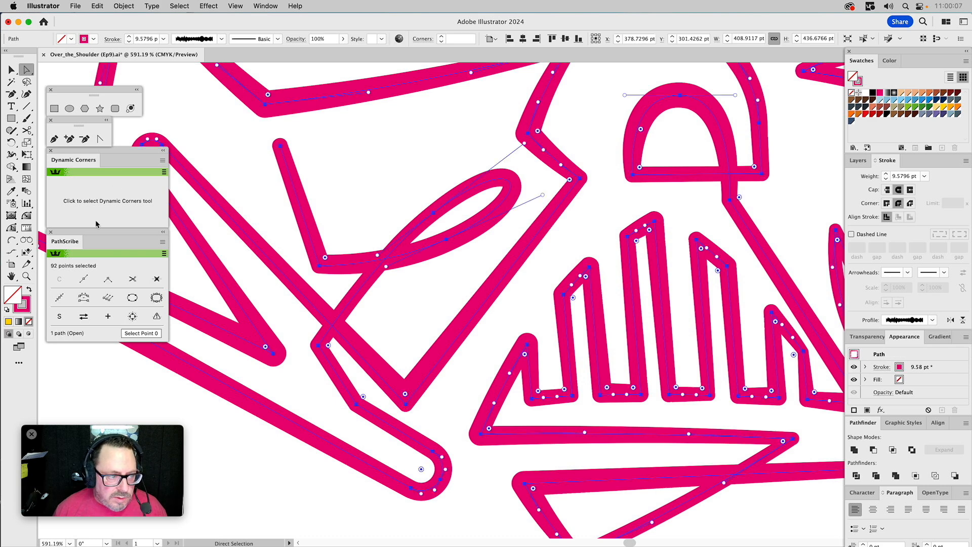
left_click(11, 154)
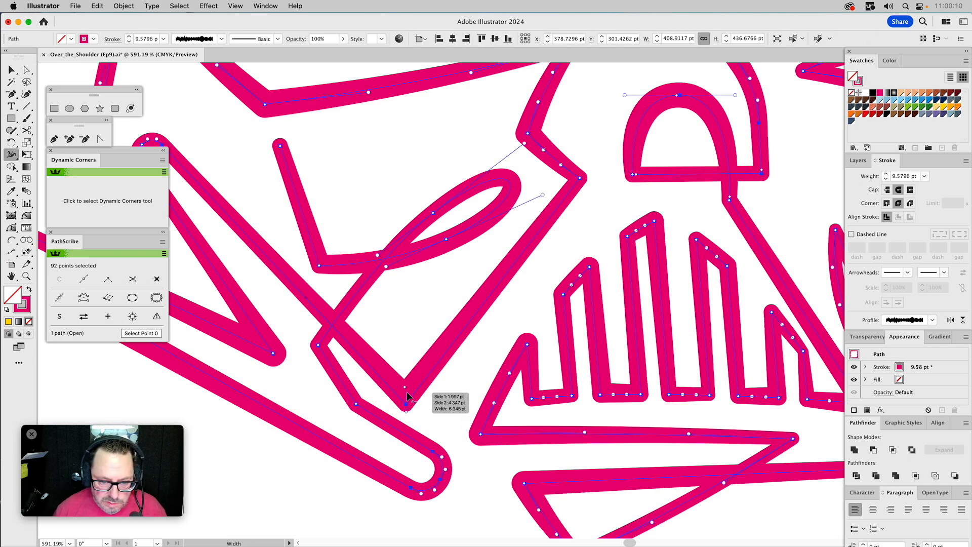
left_click_drag(404, 385, 405, 384)
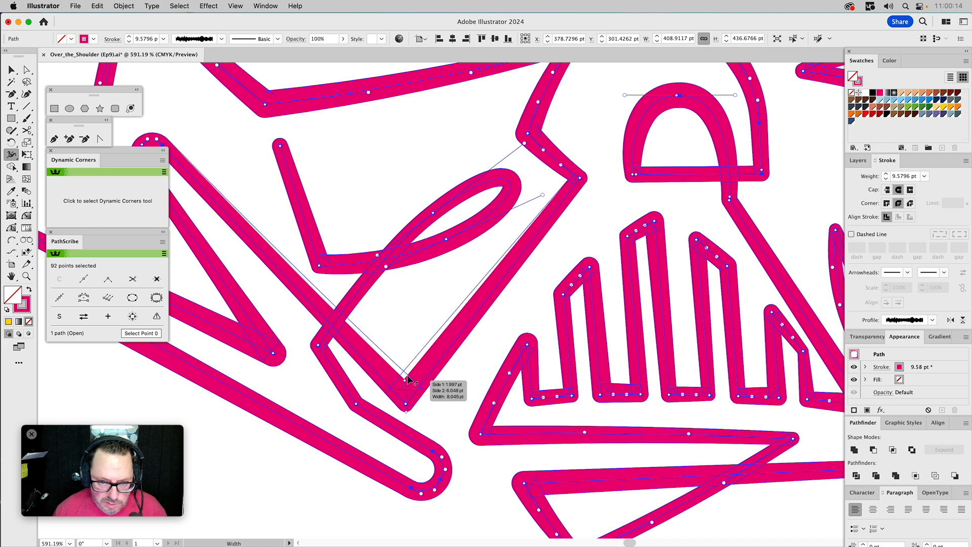
left_click_drag(407, 377, 407, 376)
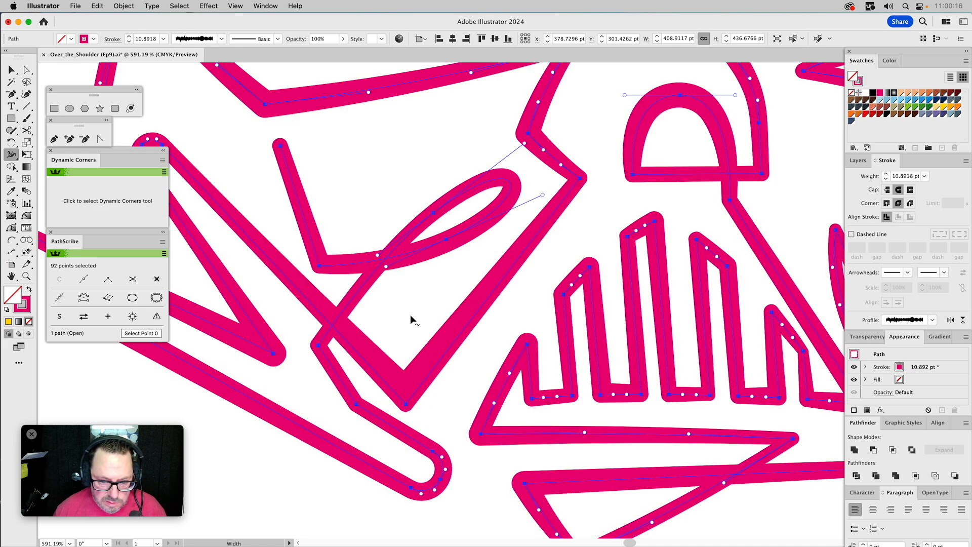
- Thicken the stroke on the inner side of the right cheek's outer corner to a width of about 6.9 pt
key("z")
key("super+minus")
key("super+minus")
key("super+minus")
key("super+minus")
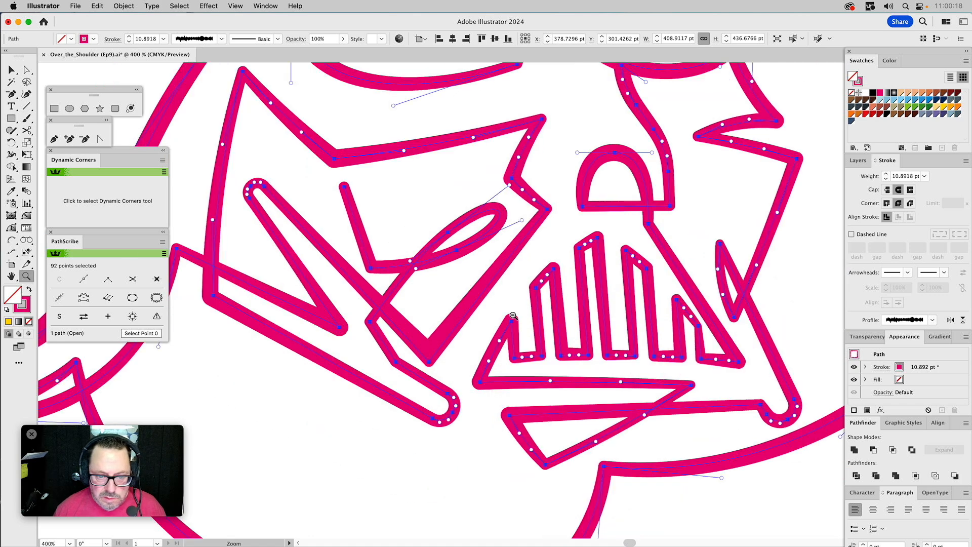
left_click(743, 352, "super")
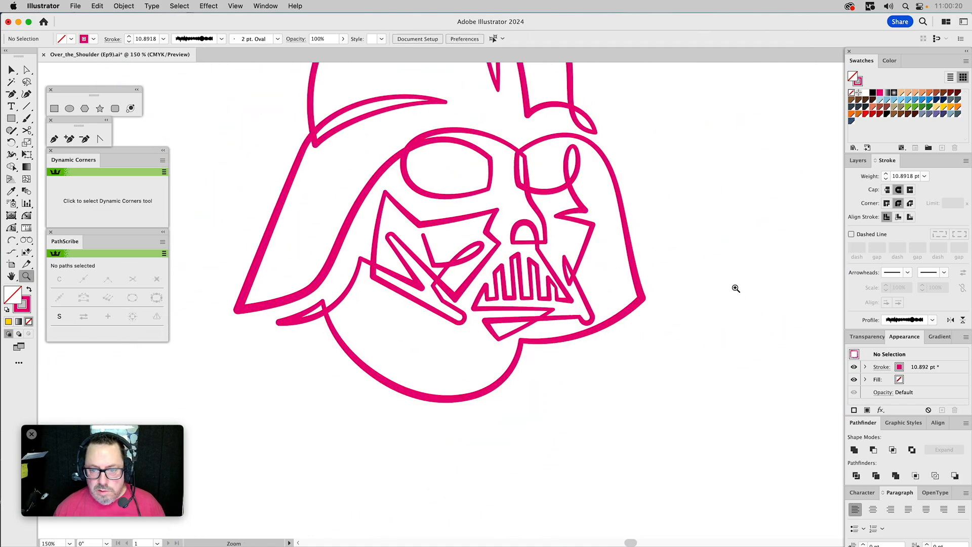
left_click_drag(526, 192, 615, 298)
key("a")
left_click(552, 221)
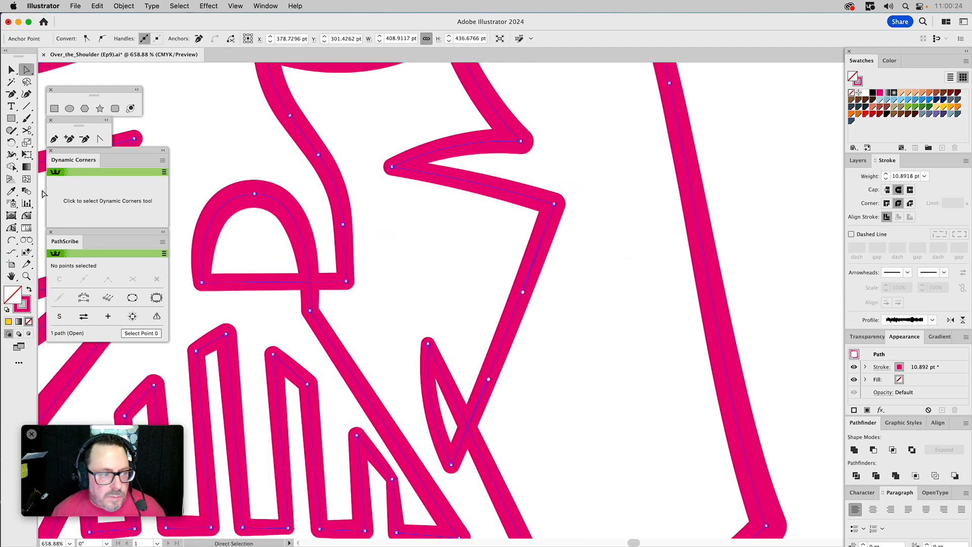
left_click(11, 154)
left_click_drag(546, 217, 540, 217)
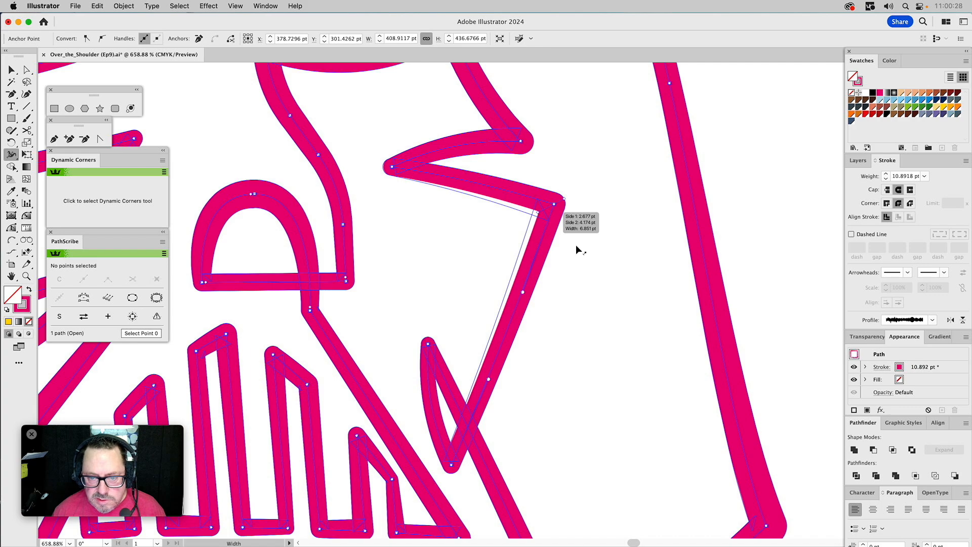
left_click_drag(576, 244, 576, 244)
- Thicken the left cheek's stroke at the inner corner of its upper edge to about 8.7 pt and on the outer side of its lower-left corner
left_click(27, 276)
left_click(476, 315, "alt")
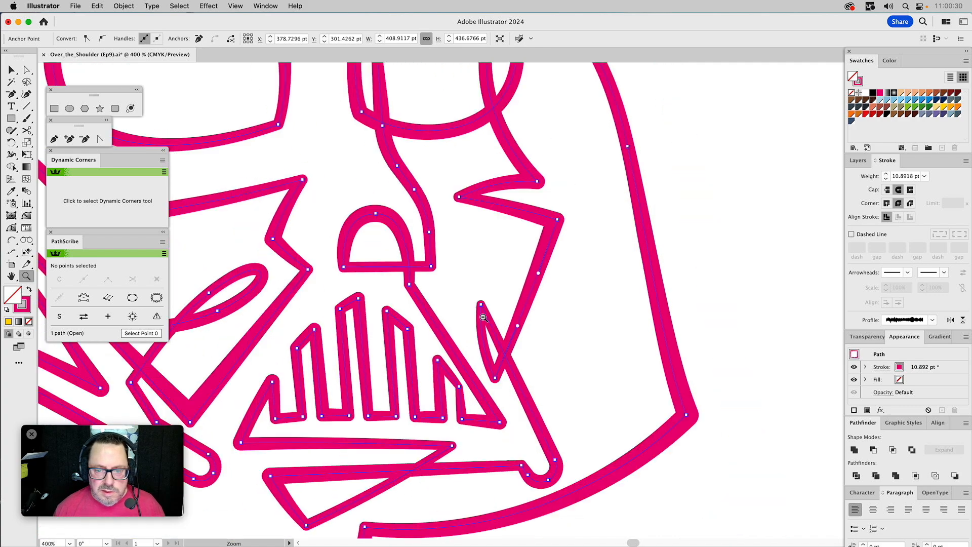
left_click(484, 317, "alt")
left_click(484, 318, "alt")
left_click(483, 317, "alt")
left_click(720, 195, "super")
left_click_drag(653, 158, 669, 243)
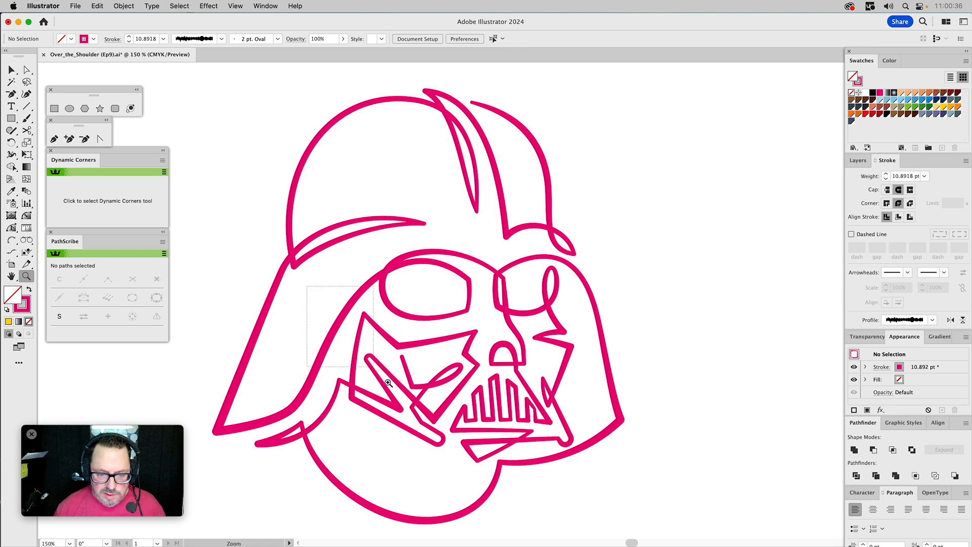
left_click_drag(319, 286, 469, 456)
left_click(11, 154)
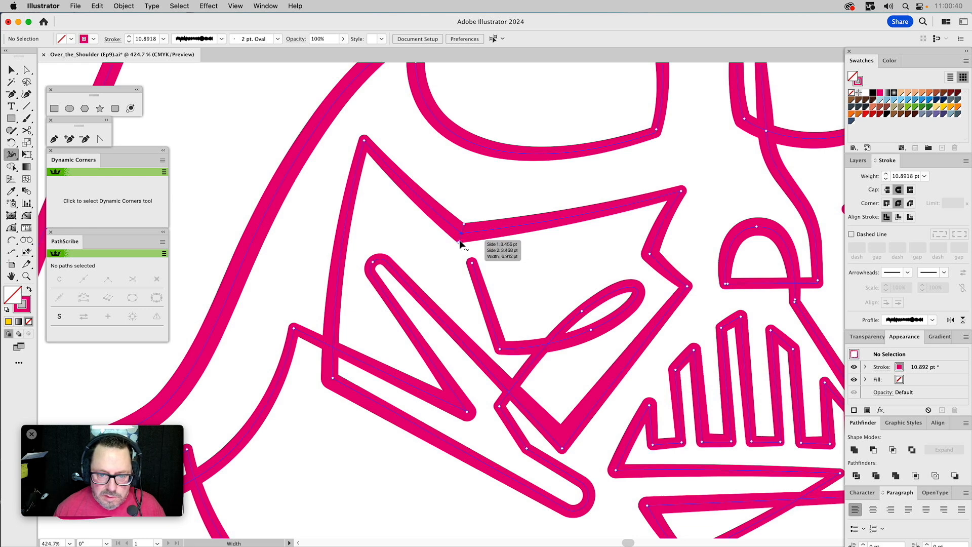
left_click_drag(464, 222, 467, 219)
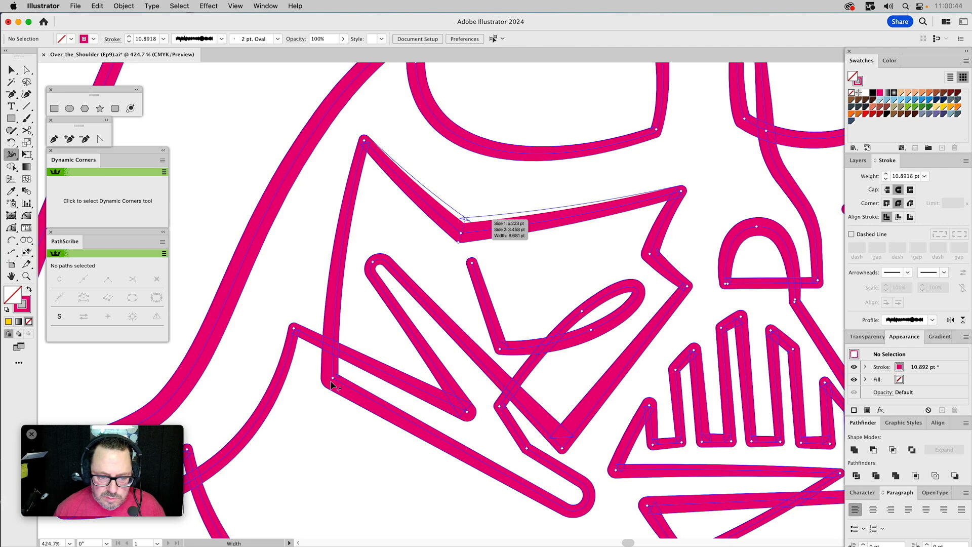
left_click_drag(326, 384, 319, 386)
- Thicken the stroke at the left corner of the triangle below the mouth and at both lower corners of the mouth grille
key("space")
left_click_drag(623, 314, 450, 241)
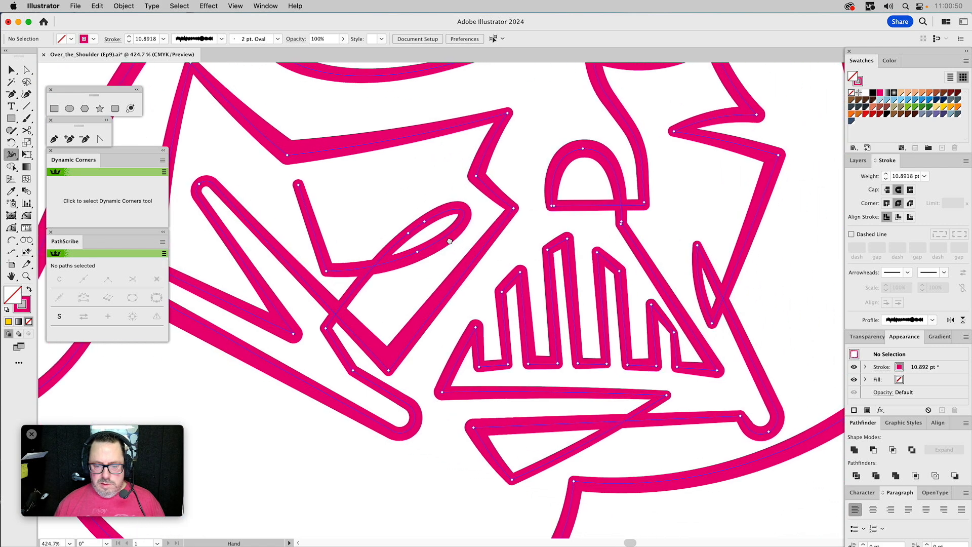
left_click_drag(485, 436, 486, 436)
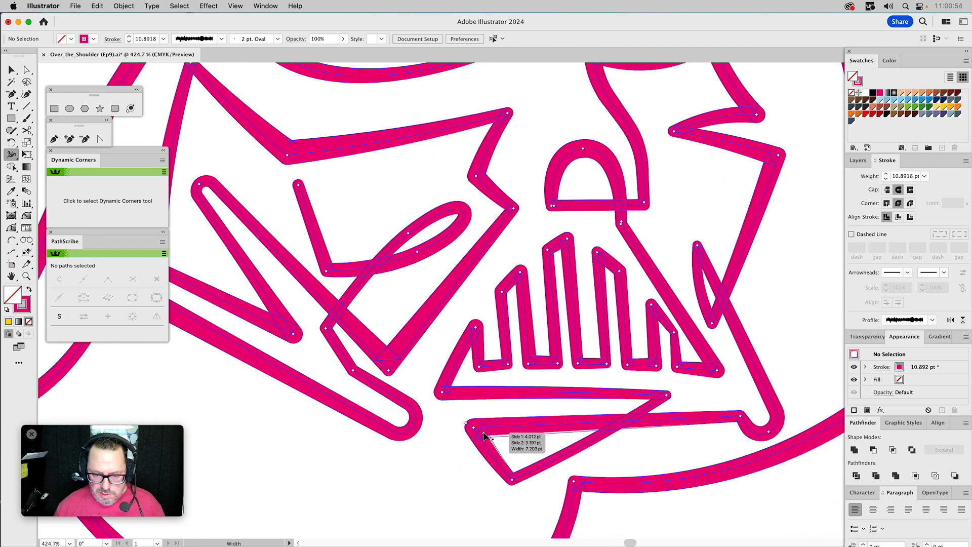
left_click_drag(448, 388, 500, 392)
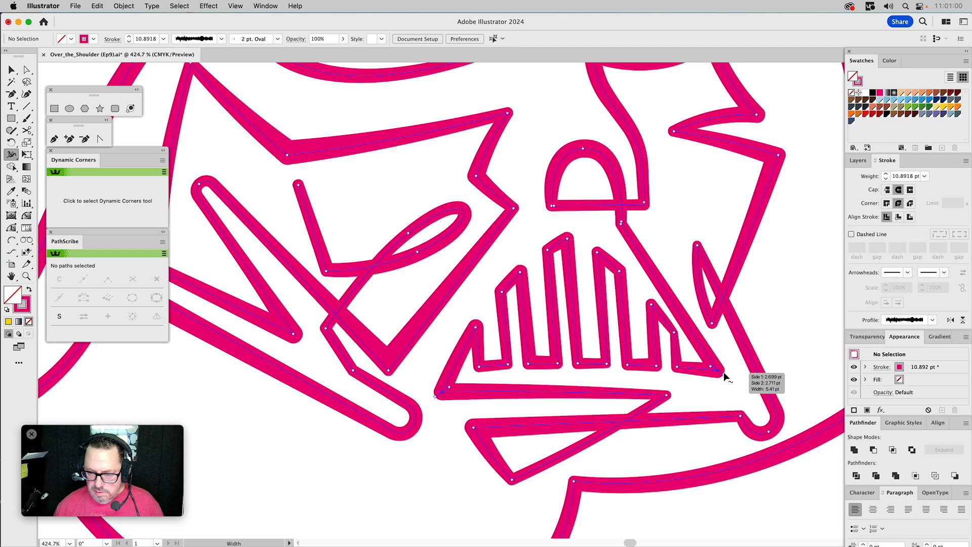
left_click_drag(710, 364, 726, 375)
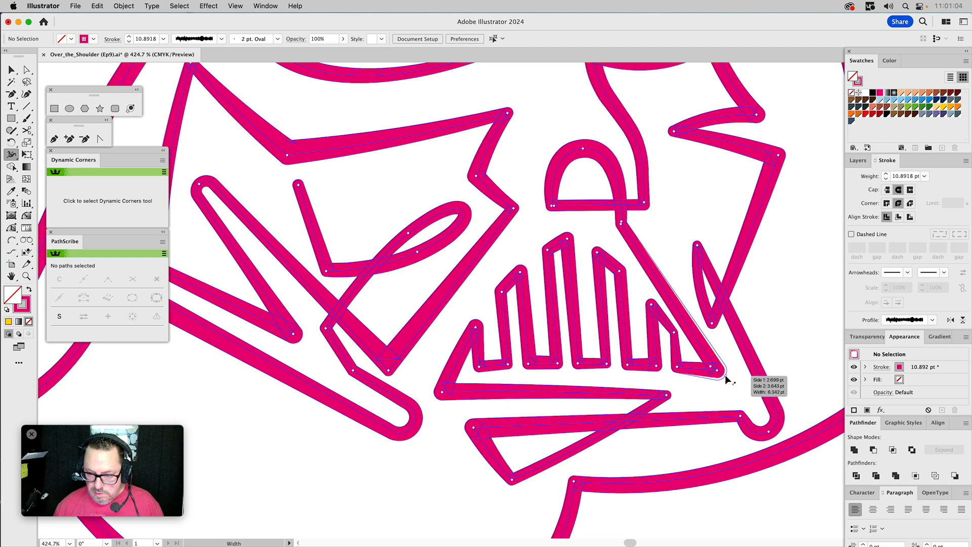
key("a")
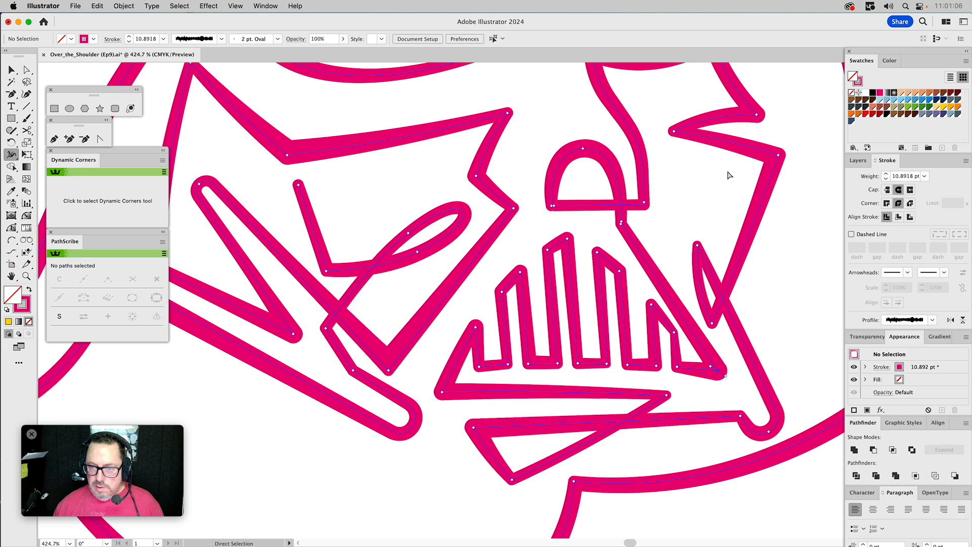
- Try to thicken the stroke at the lower-right corner of the left eye, and undo the change
left_click(30, 277)
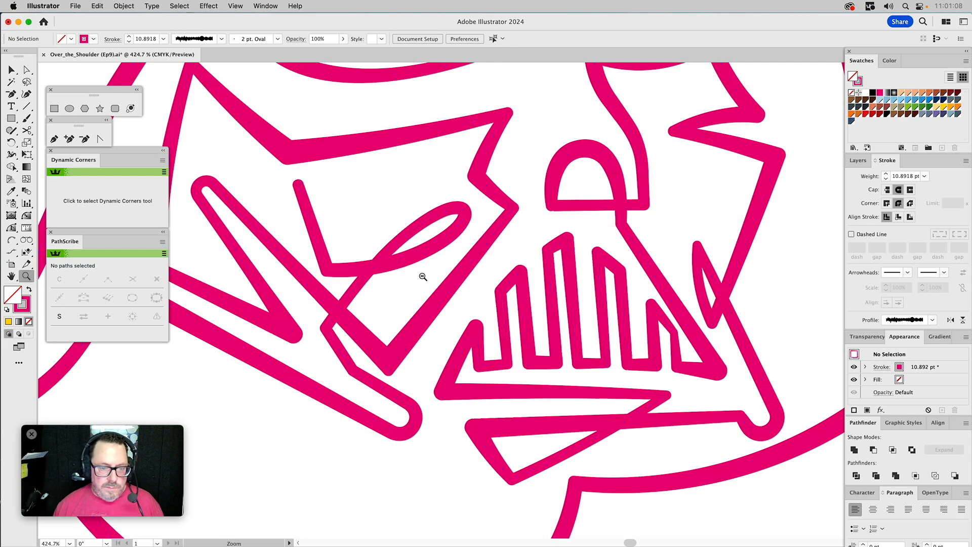
left_click(423, 277, "alt")
left_click(491, 284, "alt")
left_click(571, 264, "alt")
left_click_drag(740, 169, 651, 225)
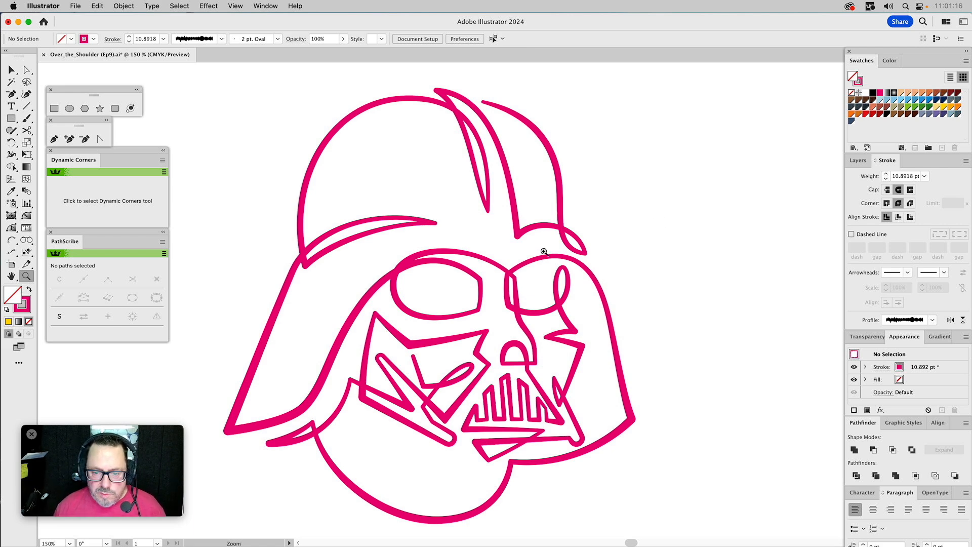
left_click_drag(430, 226, 554, 354)
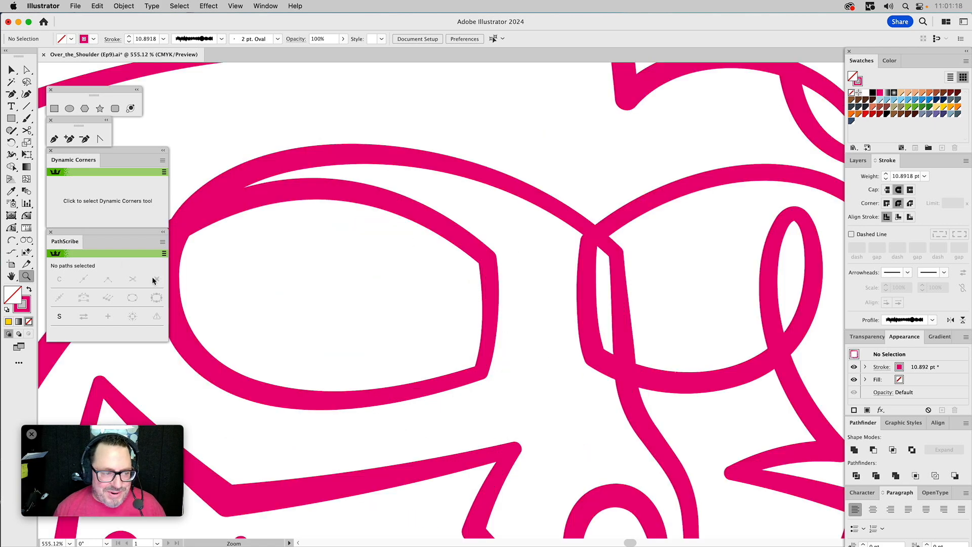
left_click(12, 155)
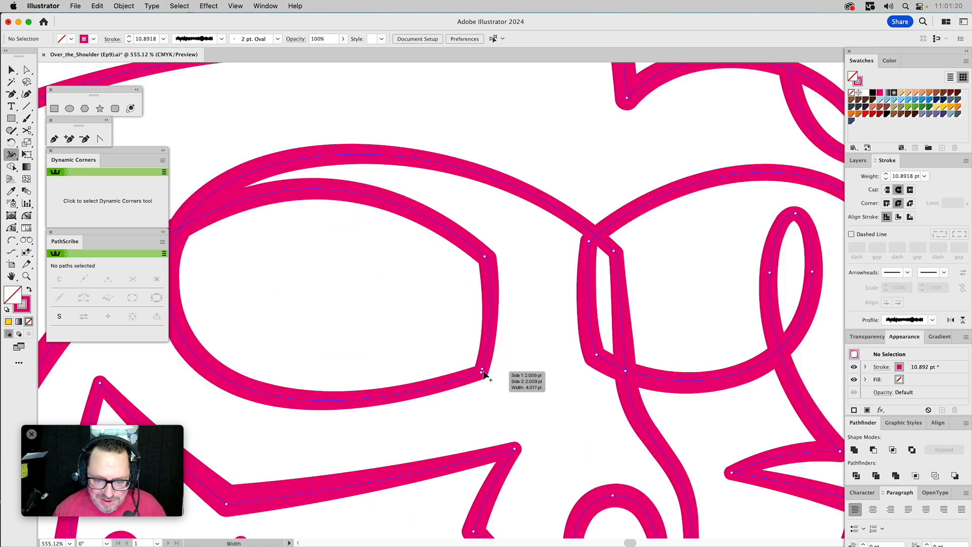
left_click_drag(476, 370, 494, 374)
key("super+z")
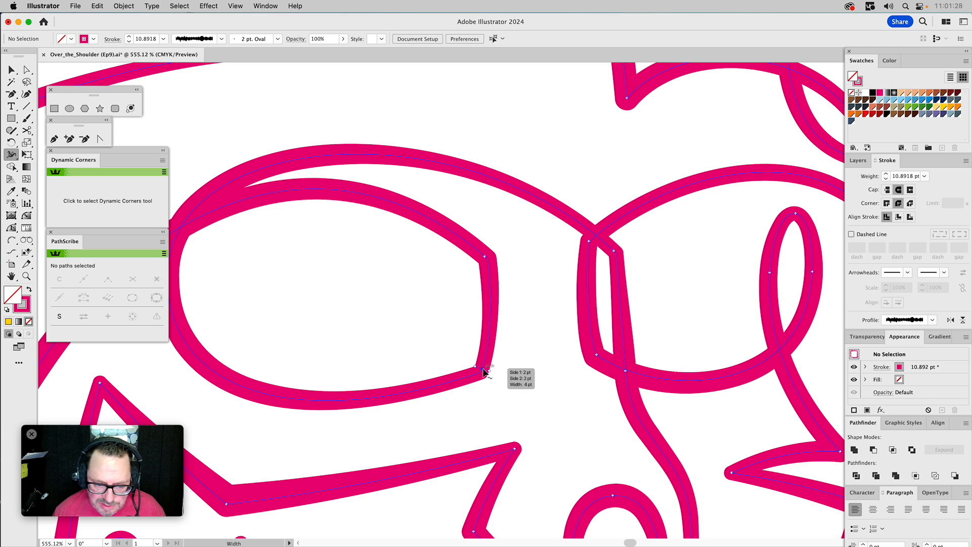
- Thicken the stroke on the outer side of the right eye's upper-left corner to a width of about 5.6 pt
left_click_drag(591, 319, 482, 326)
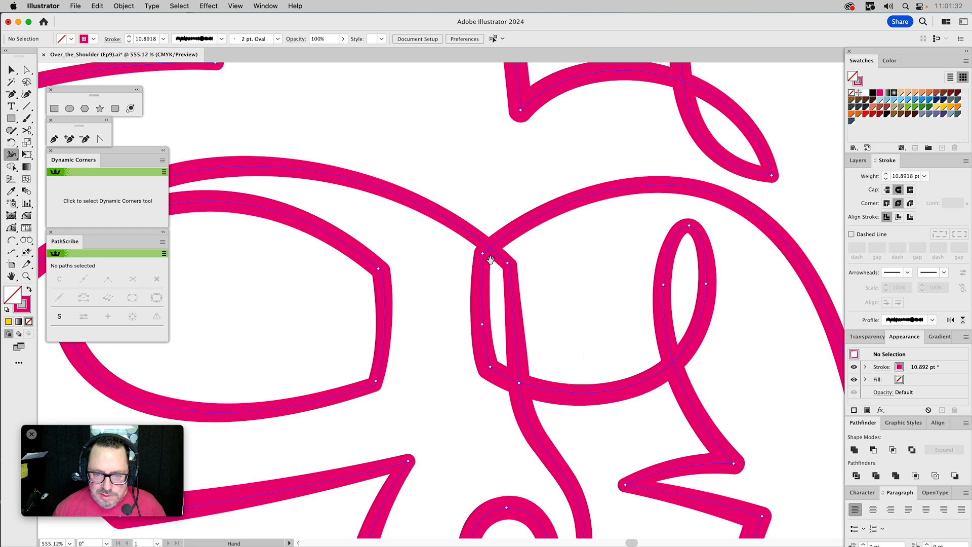
left_click_drag(475, 249, 472, 251)
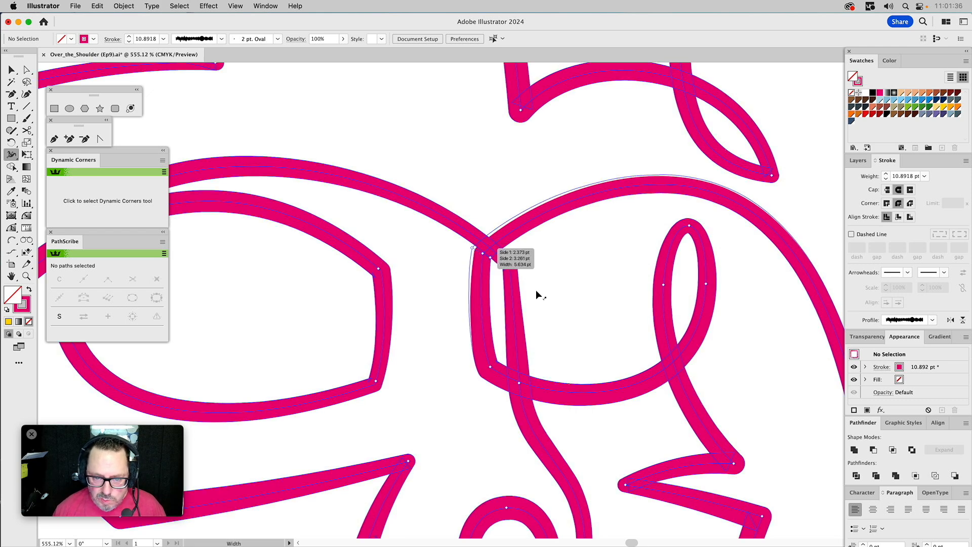
key("v")
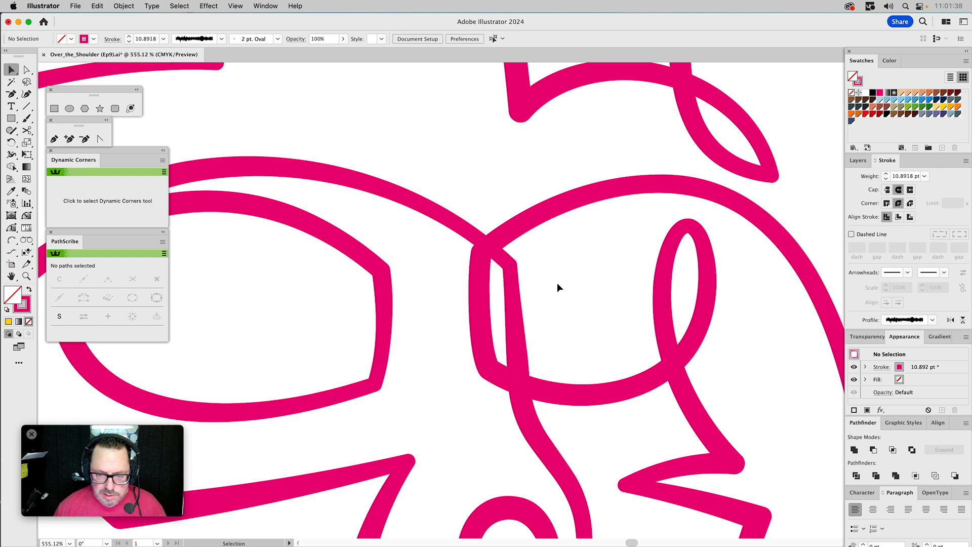
- Duplicate the Width layer, name the copy Expand, and hide the original Width layer
key("super+0")
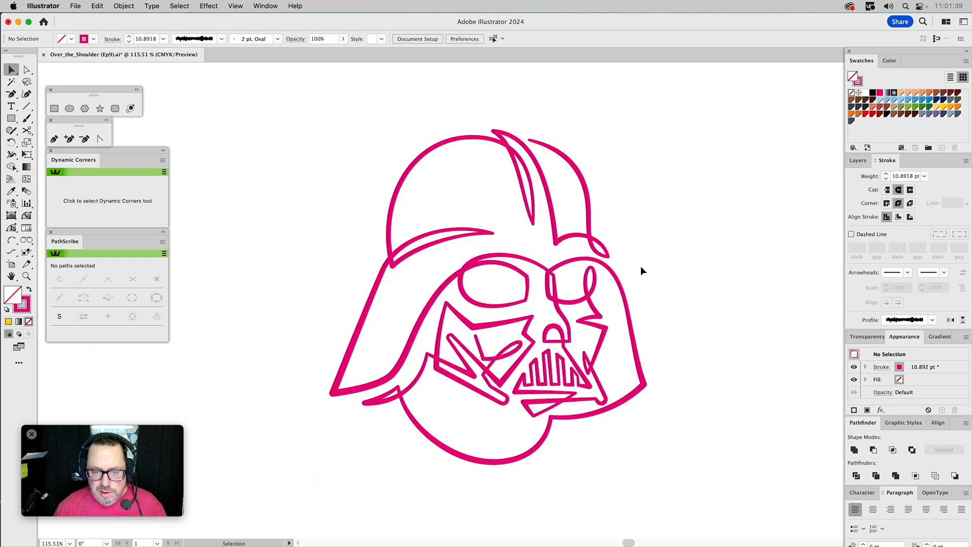
left_click(858, 162)
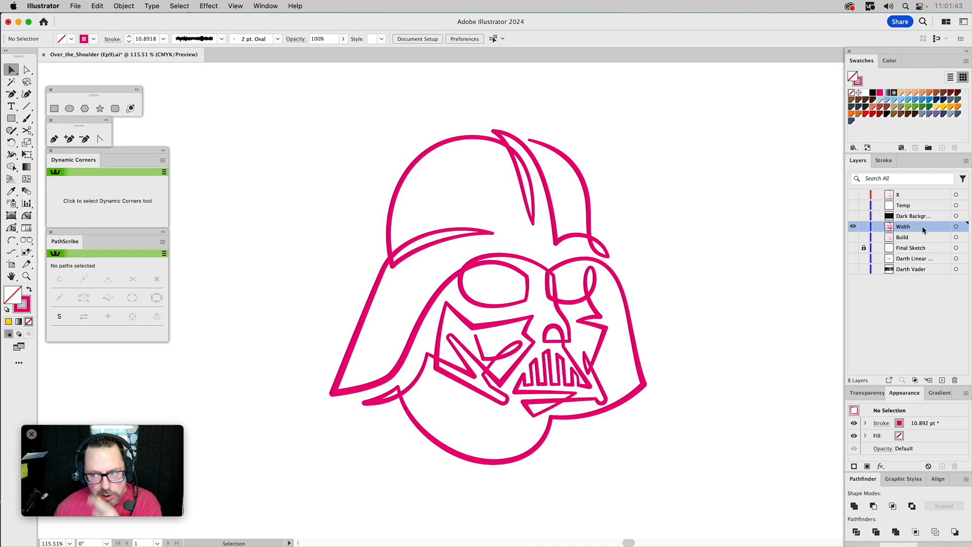
left_click(966, 162)
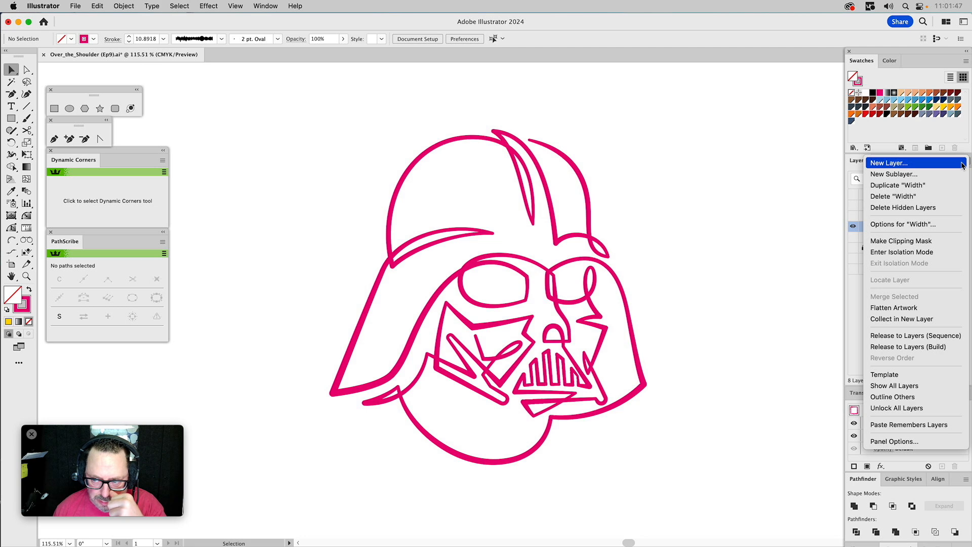
left_click(921, 185)
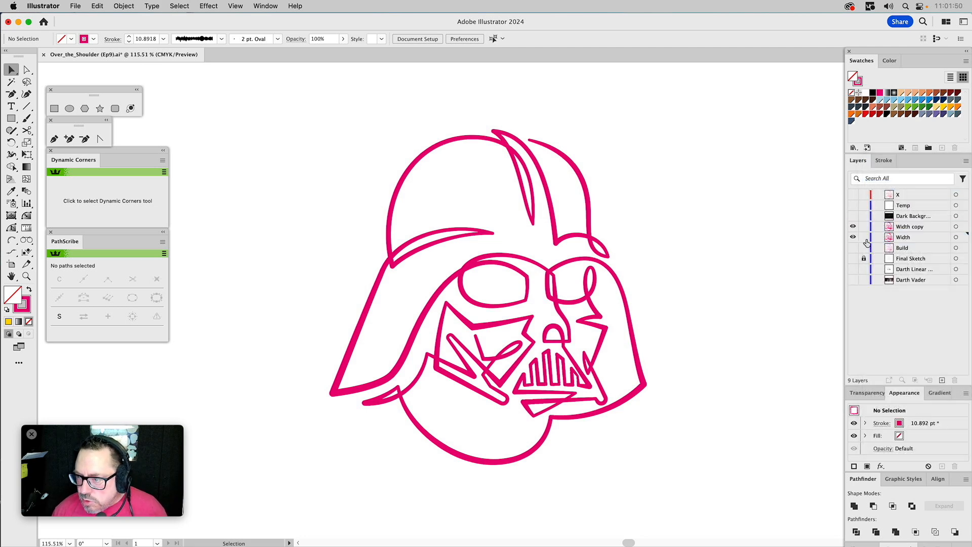
double_click(901, 228)
type("Exa")
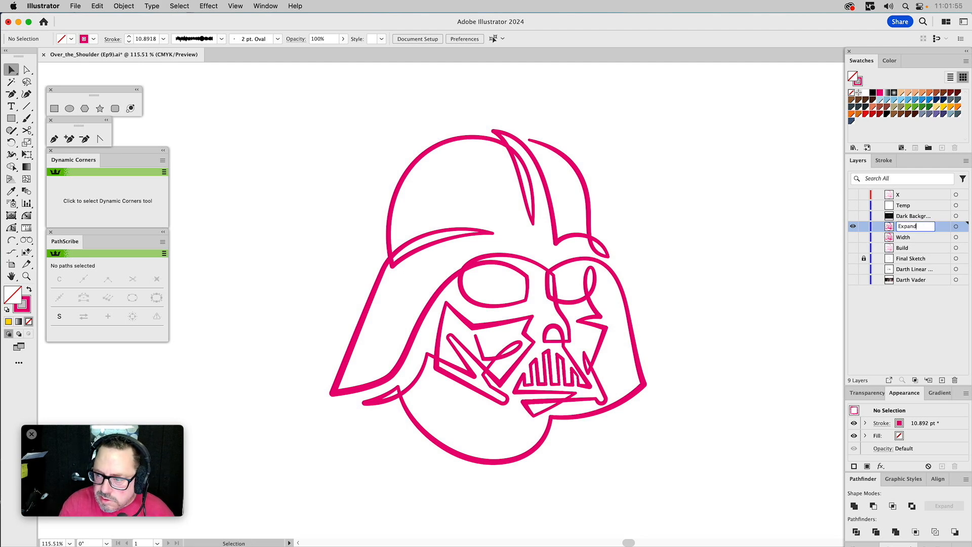
key("Return")
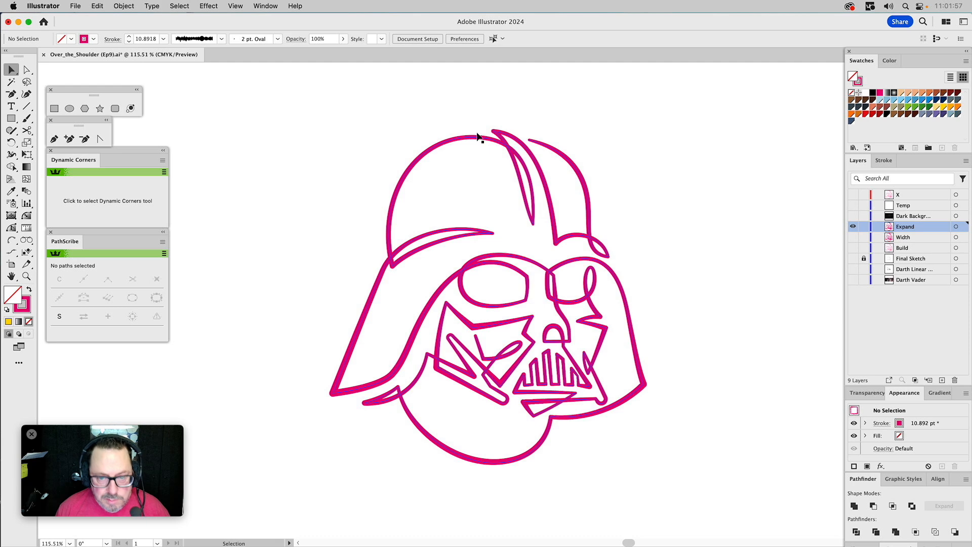
- Draw a nearly horizontal line about 229 pt long above the helmet and set its stroke weight to 3 pt
left_click_drag(350, 132, 680, 459)
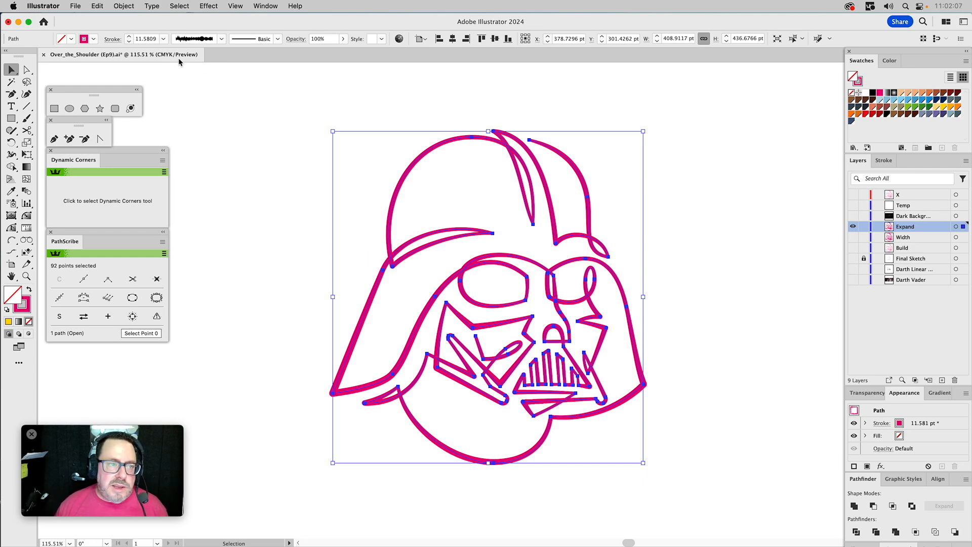
key("super+shift+a")
left_click(27, 106)
left_click_drag(364, 97, 539, 98)
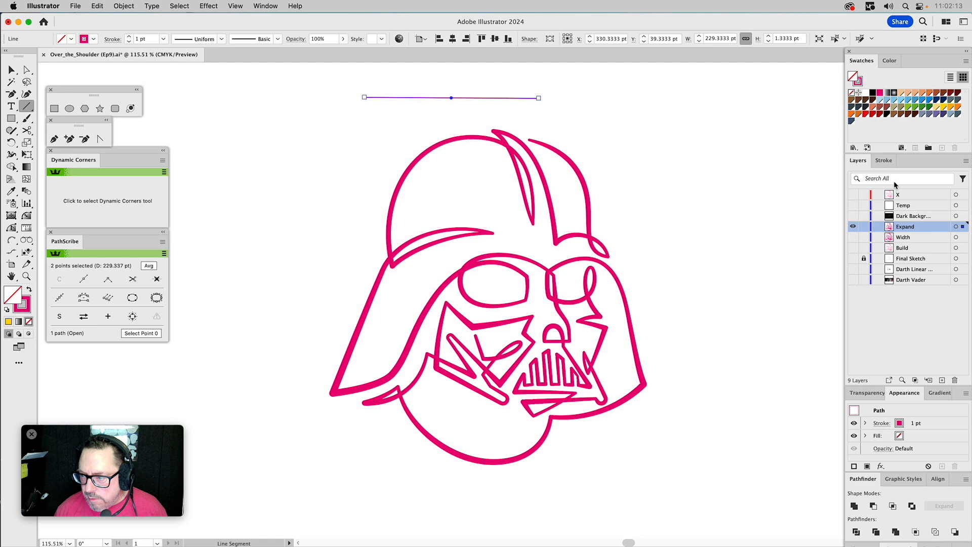
left_click(889, 160)
left_click(887, 174)
left_click(887, 175)
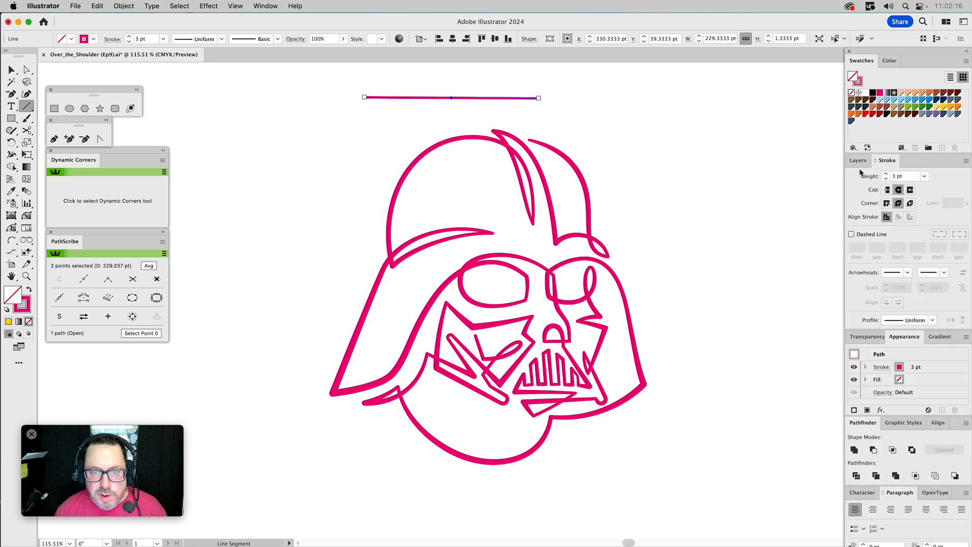
- Apply the lens-shaped width profile to the line above the helmet and delete the line
left_click(222, 39)
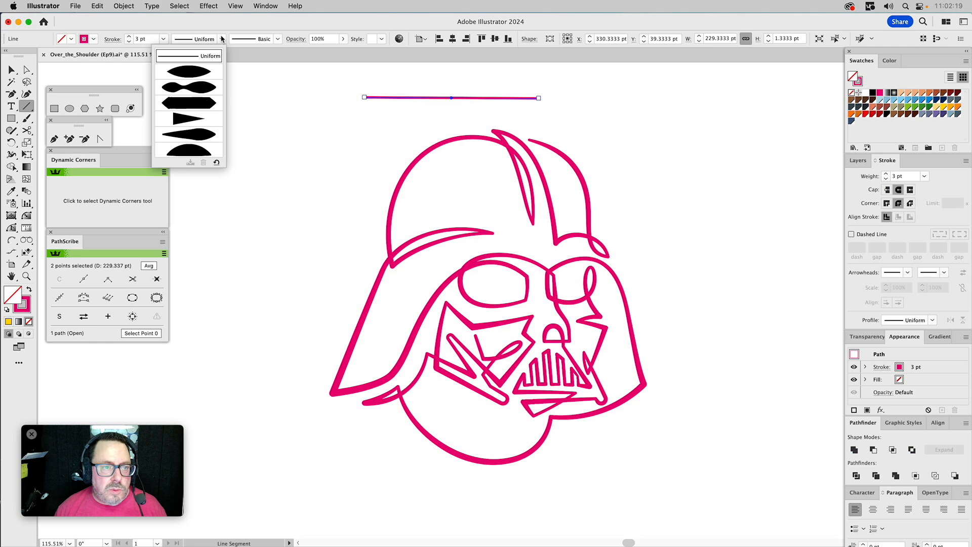
left_click(204, 72)
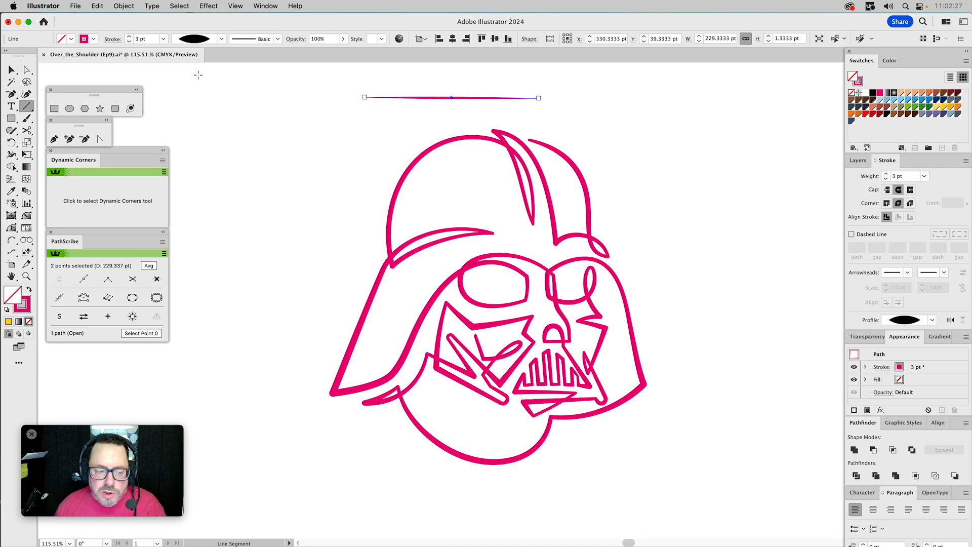
key("Delete")
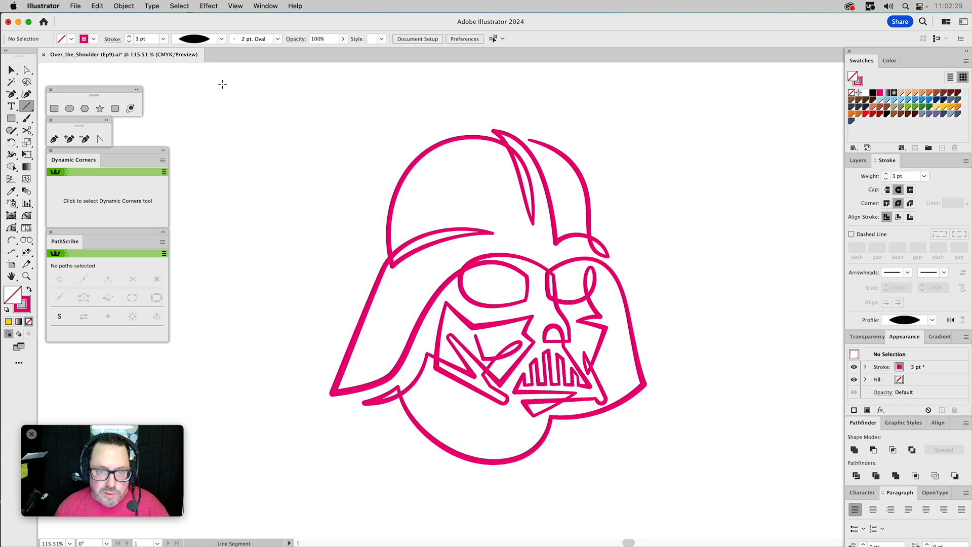
- Convert the variable-width helmet stroke on the Expand layer into a filled outline with Expand Appearance
key("v")
left_click_drag(387, 123, 448, 178)
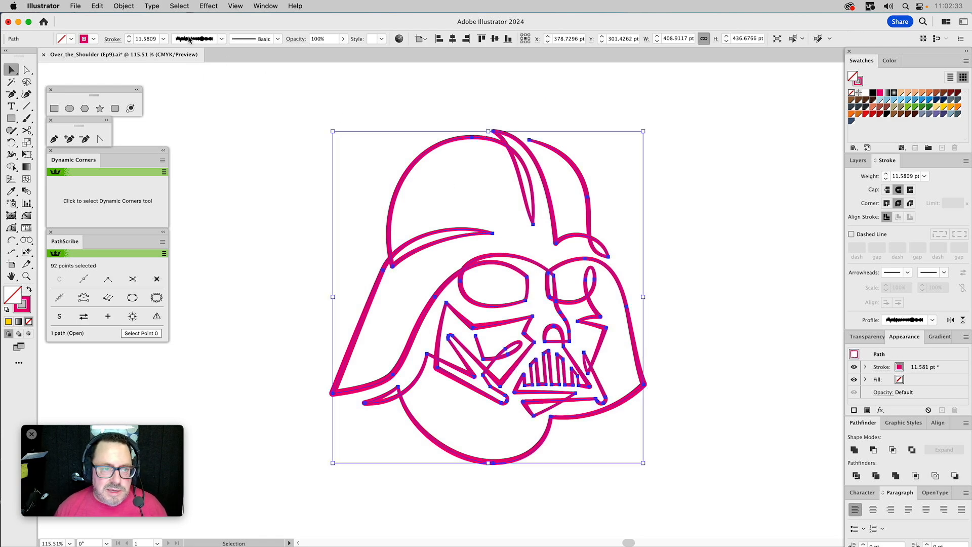
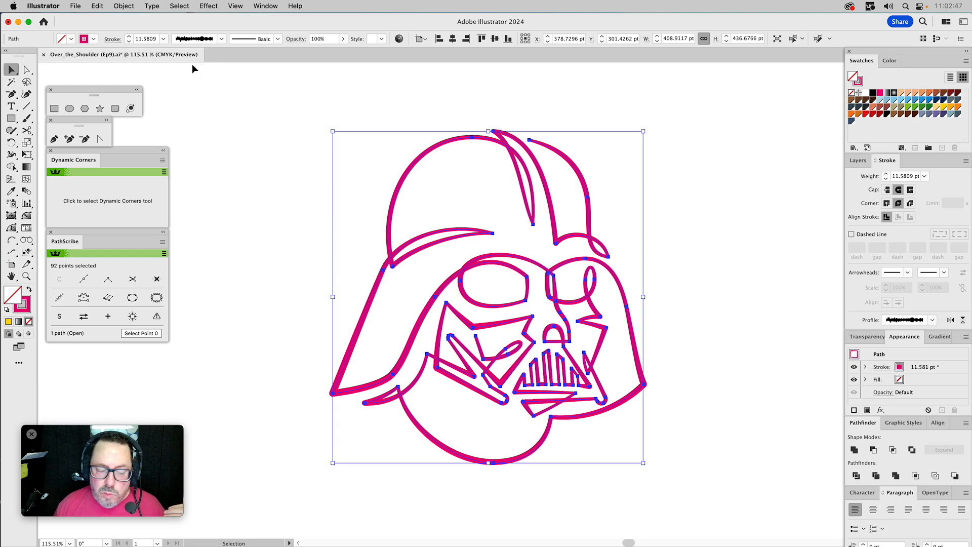
left_click(124, 6)
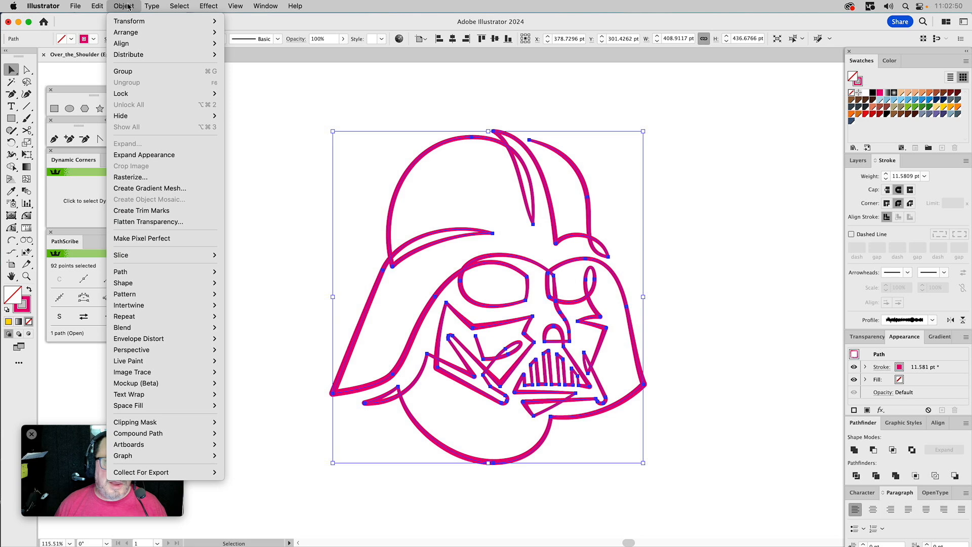
left_click(155, 159)
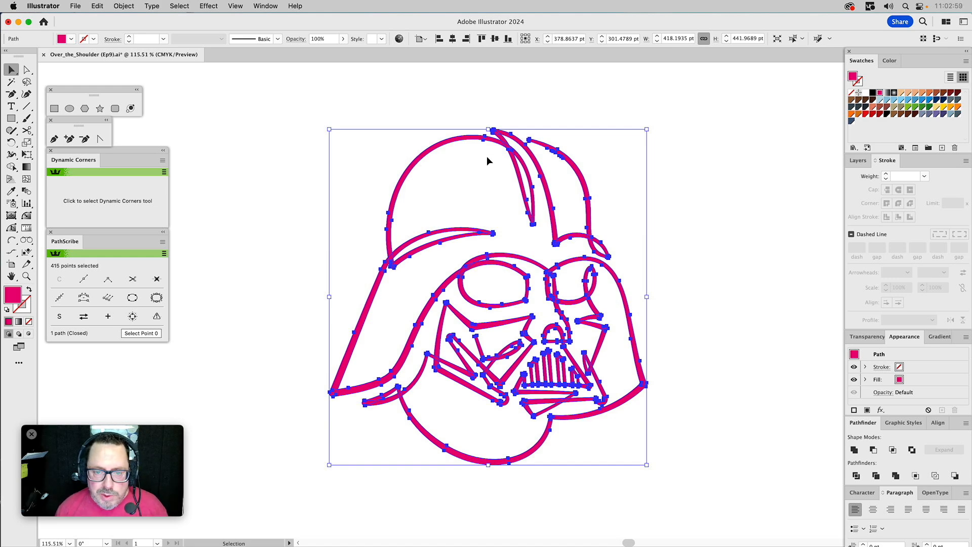
left_click_drag(508, 381, 536, 407)
key("super+z")
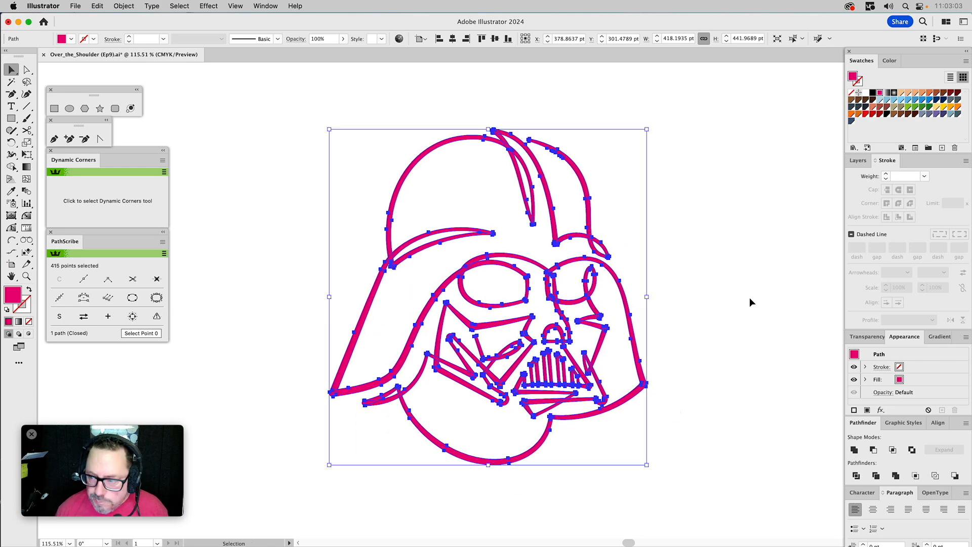
- Merge the overlapping parts of the expanded helmet outline with the Unite shape mode and deselect the artwork
left_click(860, 161)
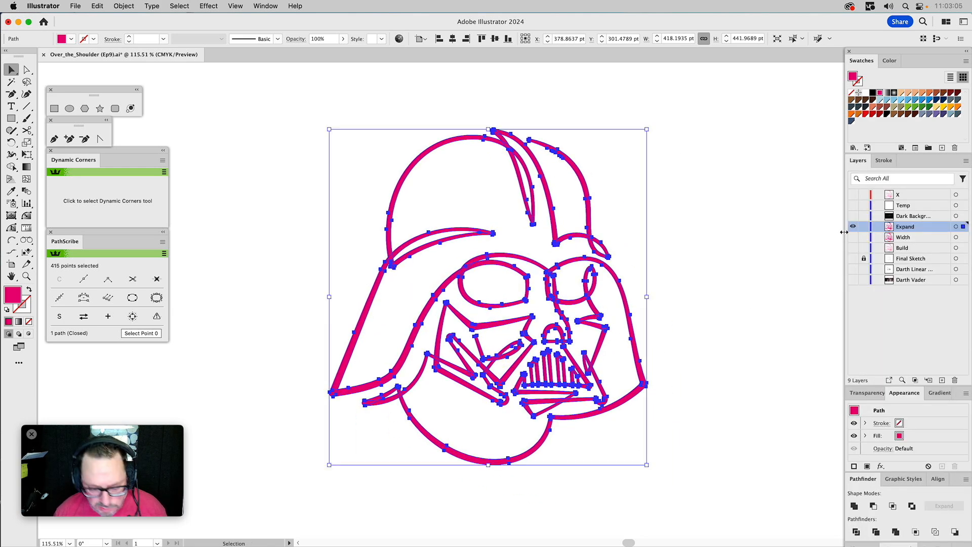
key("z")
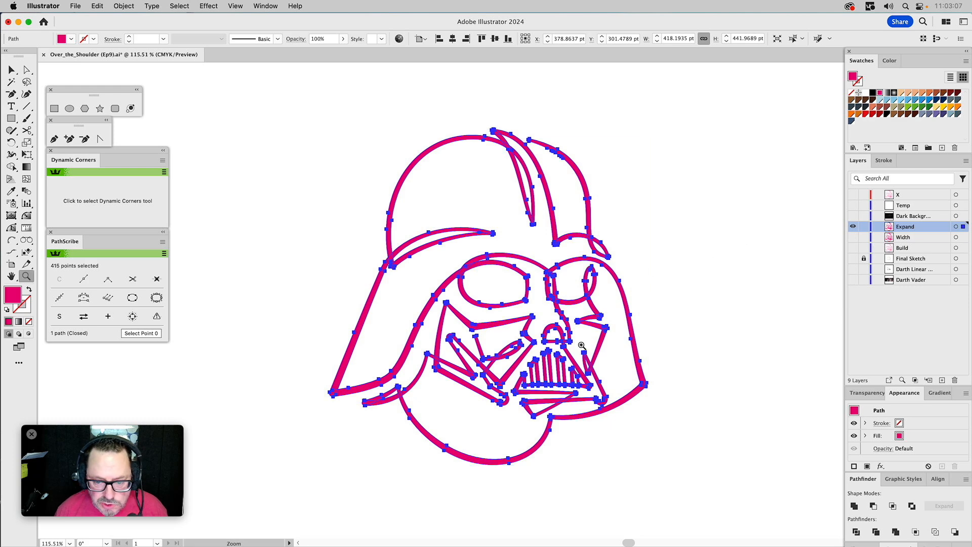
left_click_drag(504, 391, 549, 428)
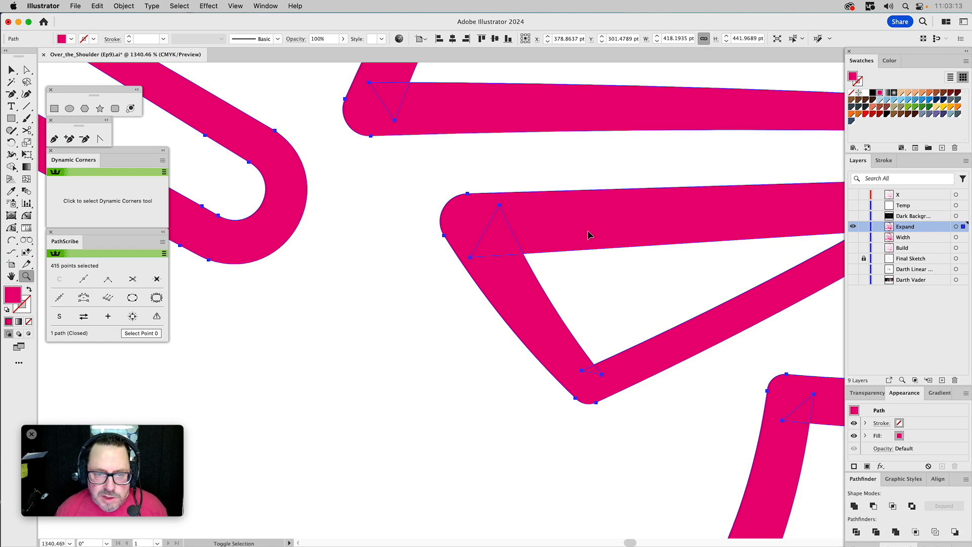
key("super+0")
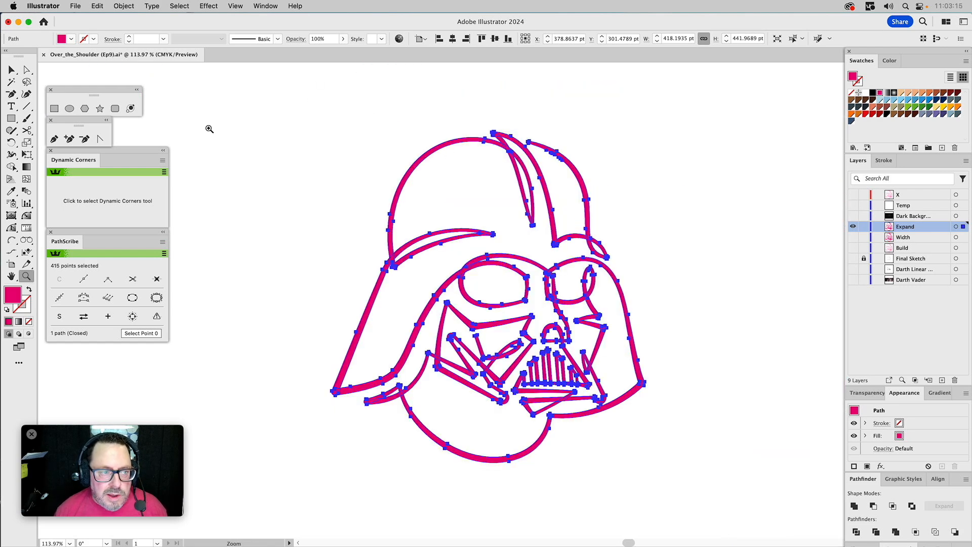
left_click(854, 507)
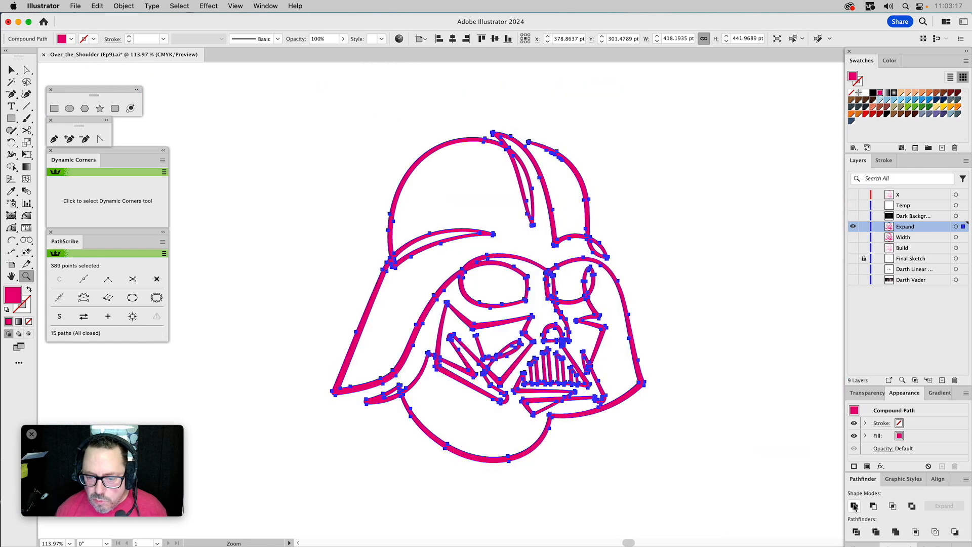
key("v")
left_click(702, 284)
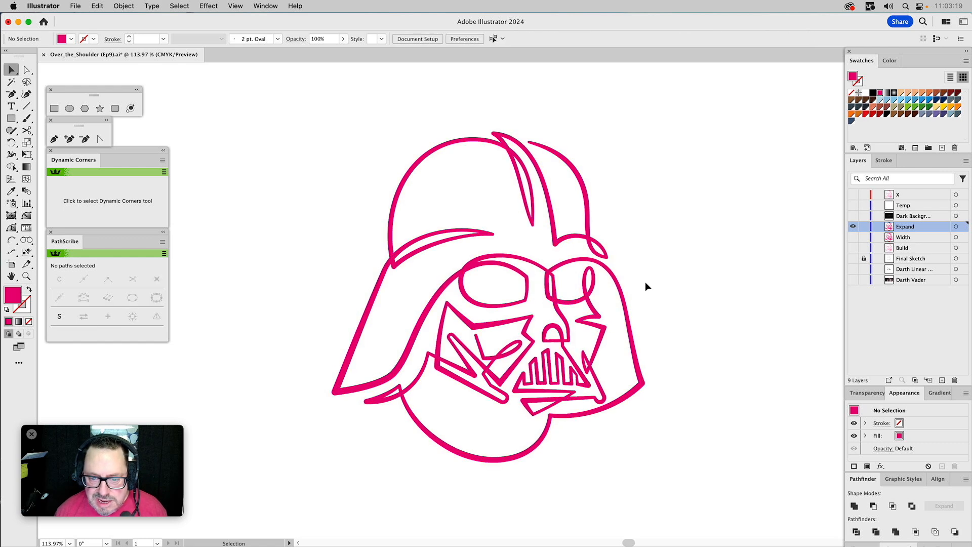
- Remove the two surplus anchor points at the top of the right eye loop's inner edge with PathScribe, preserving the curve
left_click(618, 278)
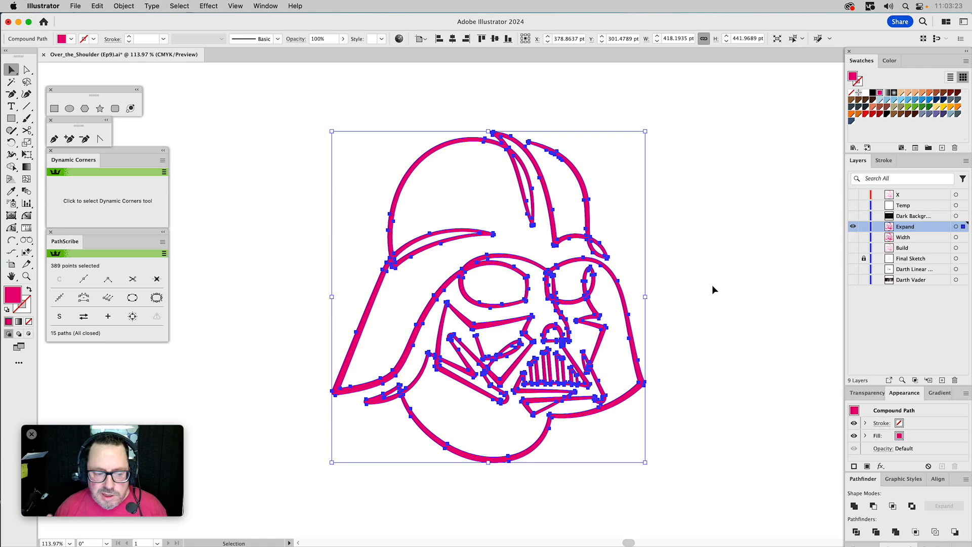
left_click(32, 277)
left_click_drag(550, 234, 635, 330)
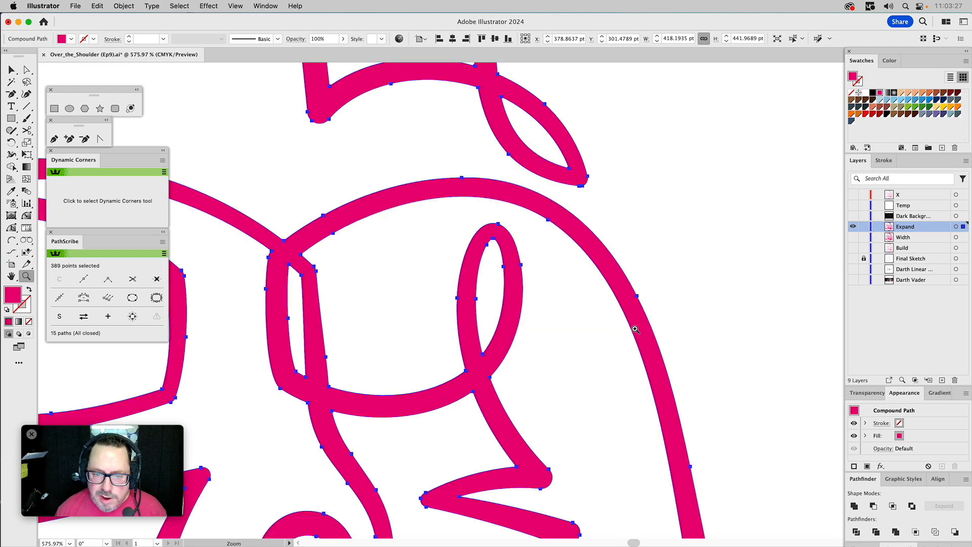
key("a")
left_click(554, 266)
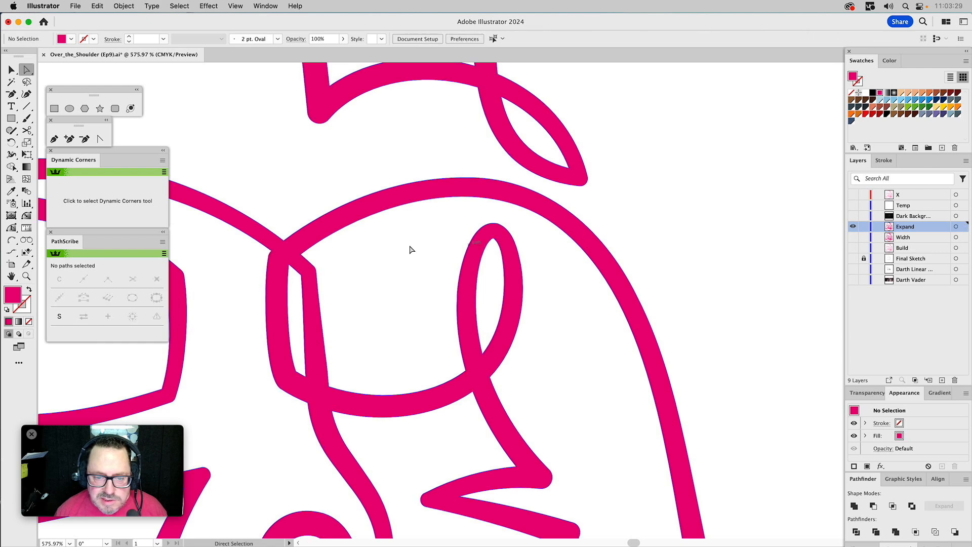
key("z")
left_click_drag(378, 208, 580, 296)
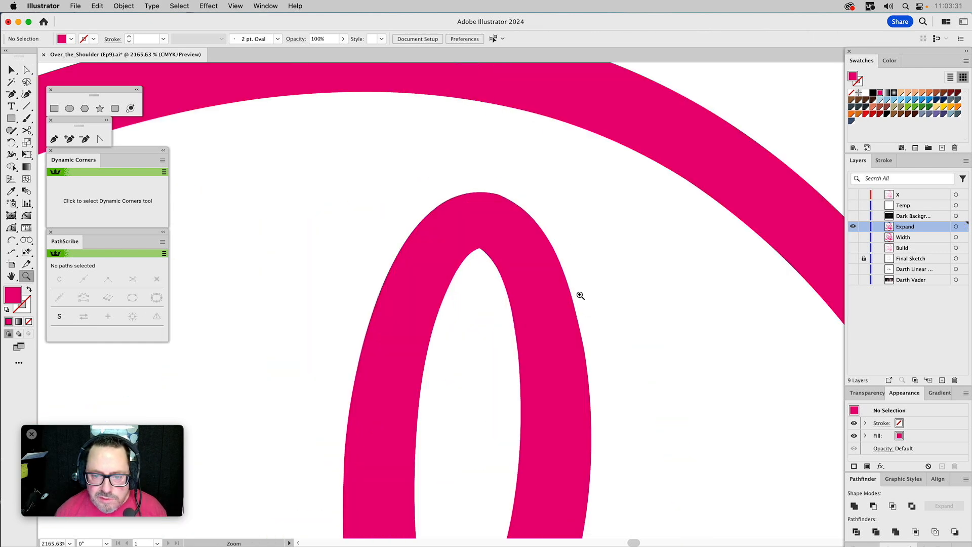
key("a")
left_click_drag(475, 241, 481, 315)
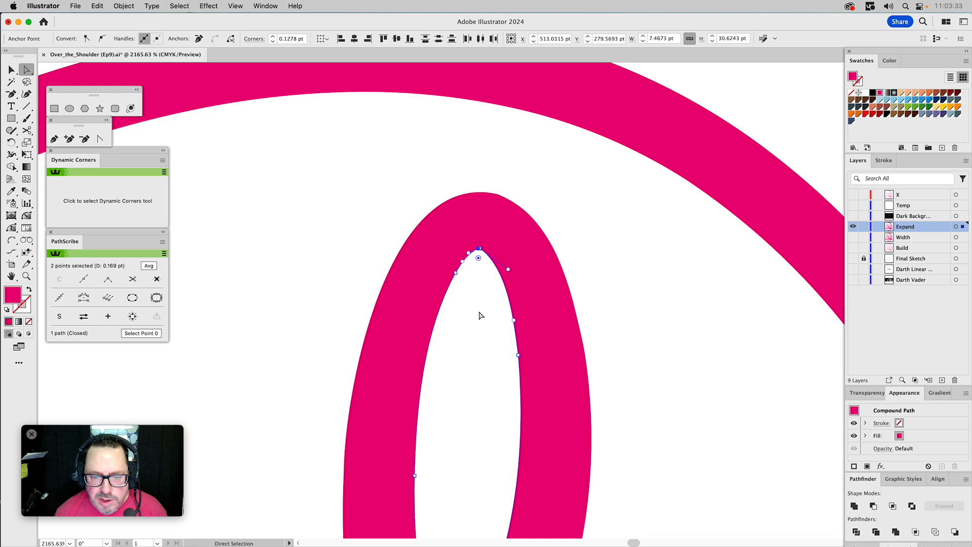
left_click(158, 280)
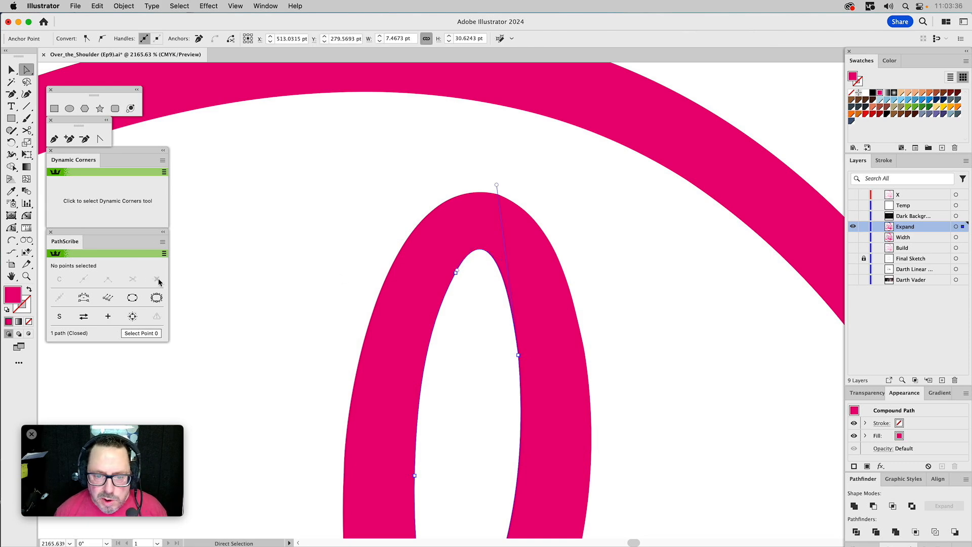
left_click(218, 231)
- Slide the anchor point on the right eye loop's outer edge to the curve's topmost point with the Reposition Point Tool
left_click_drag(395, 287, 389, 155)
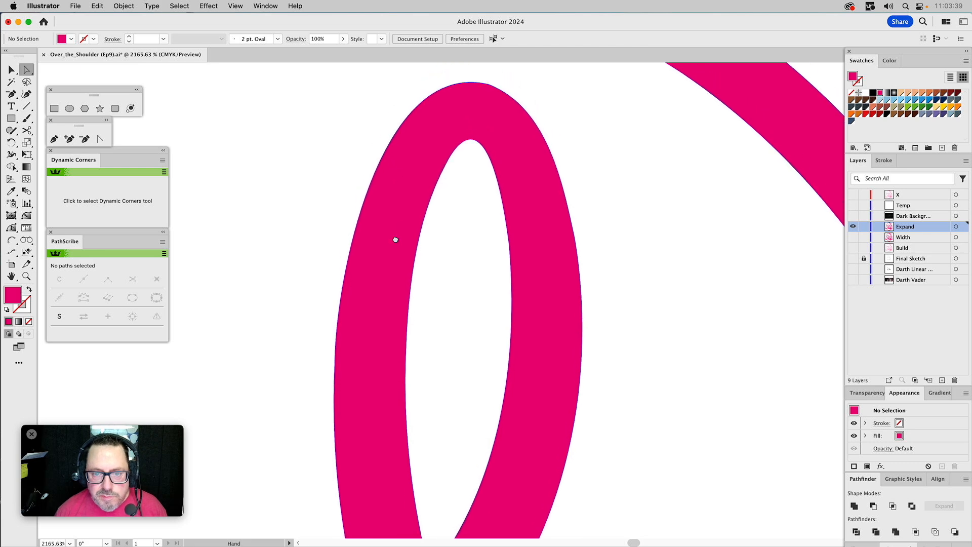
left_click_drag(499, 80, 486, 109)
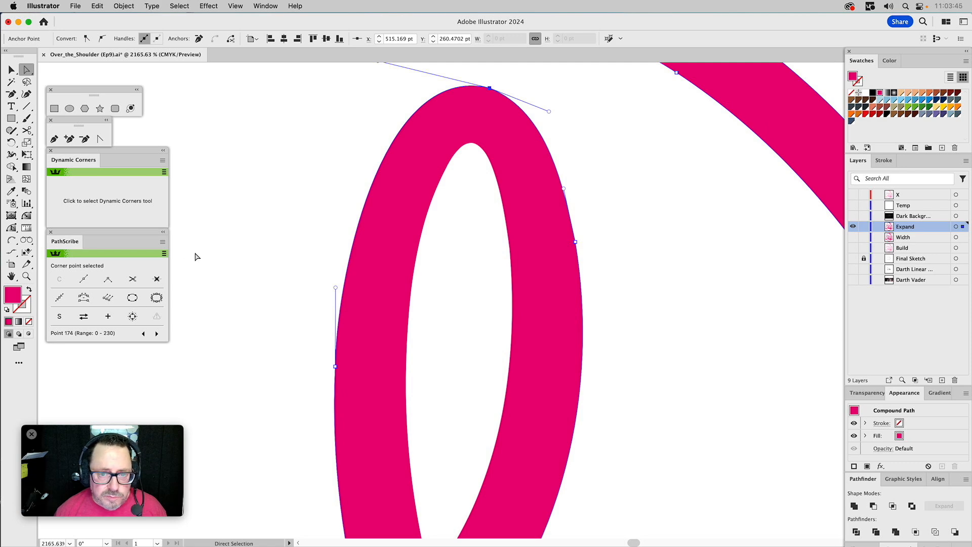
scroll(253, 258, "up", 4)
left_click(13, 239)
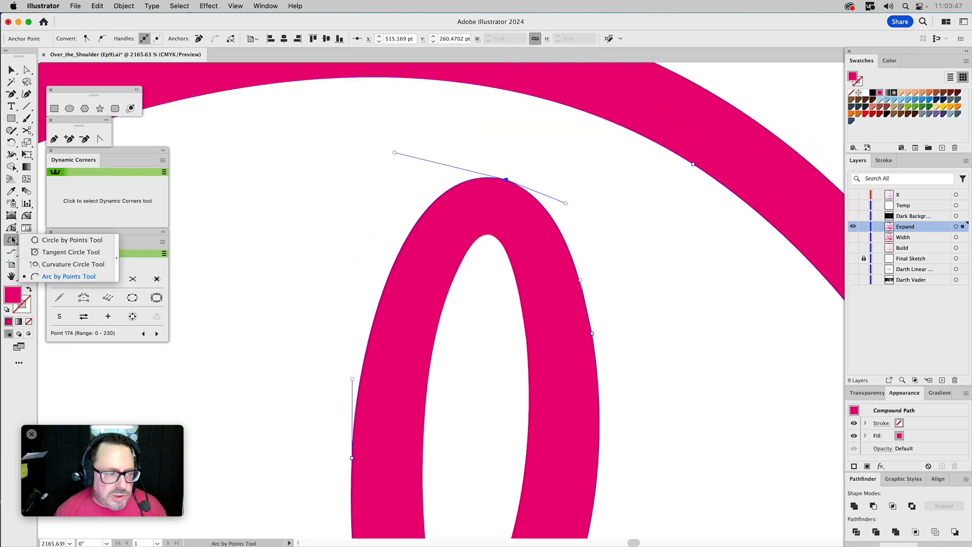
left_click_drag(14, 228, 32, 263)
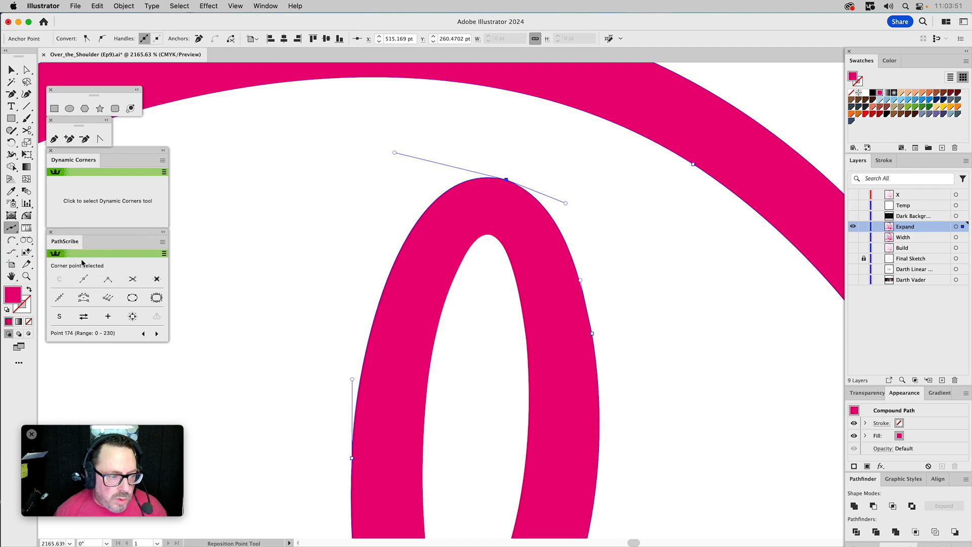
left_click_drag(507, 181, 489, 181)
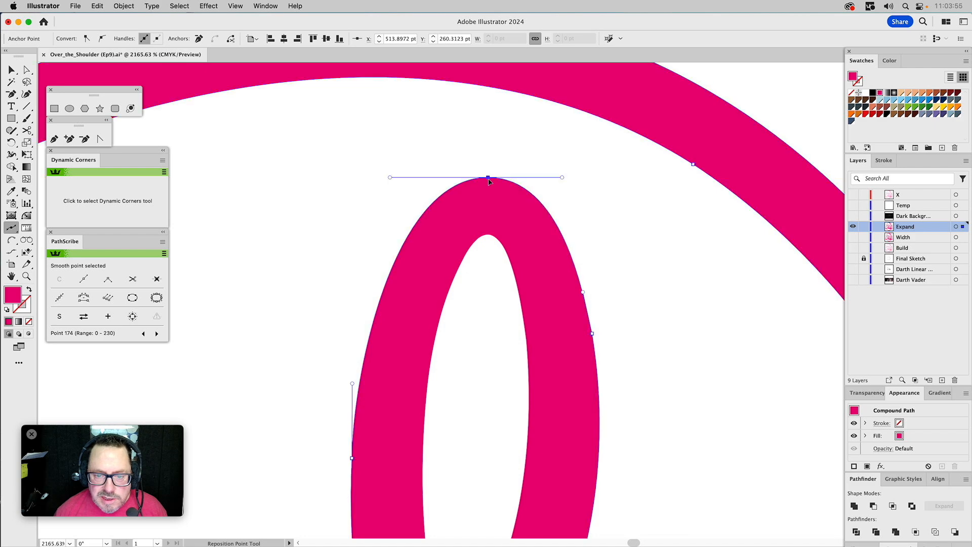
left_click(613, 269, "super")
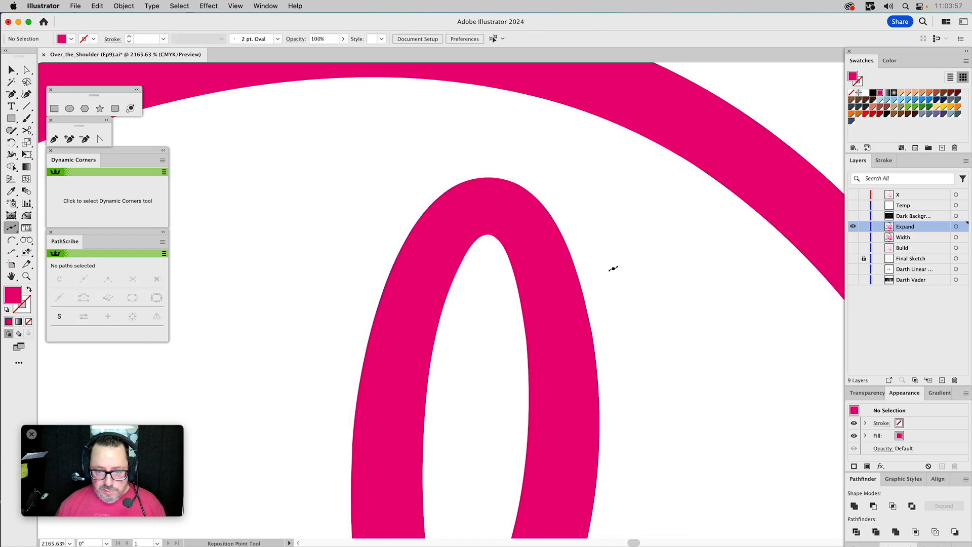
- Add an anchor point at the middle of the right eye loop's outer right edge with the Add Anchor Point tool
key("a")
scroll(614, 272, "down", 3)
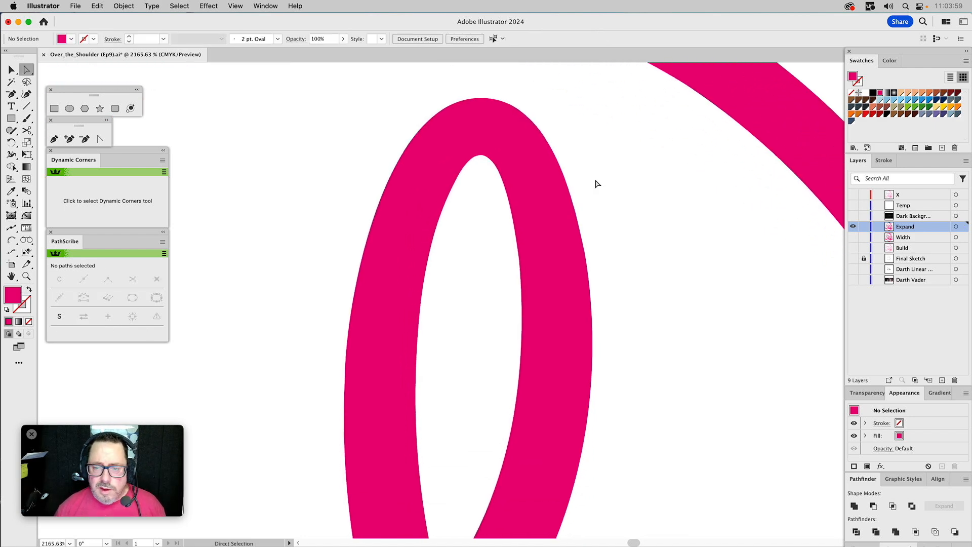
left_click(565, 224)
left_click_drag(623, 245, 624, 185)
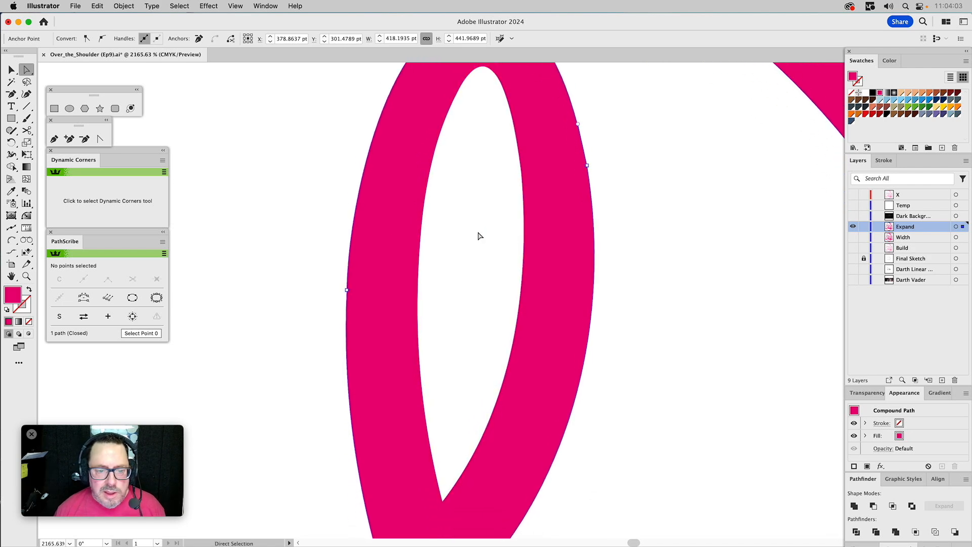
left_click(26, 276)
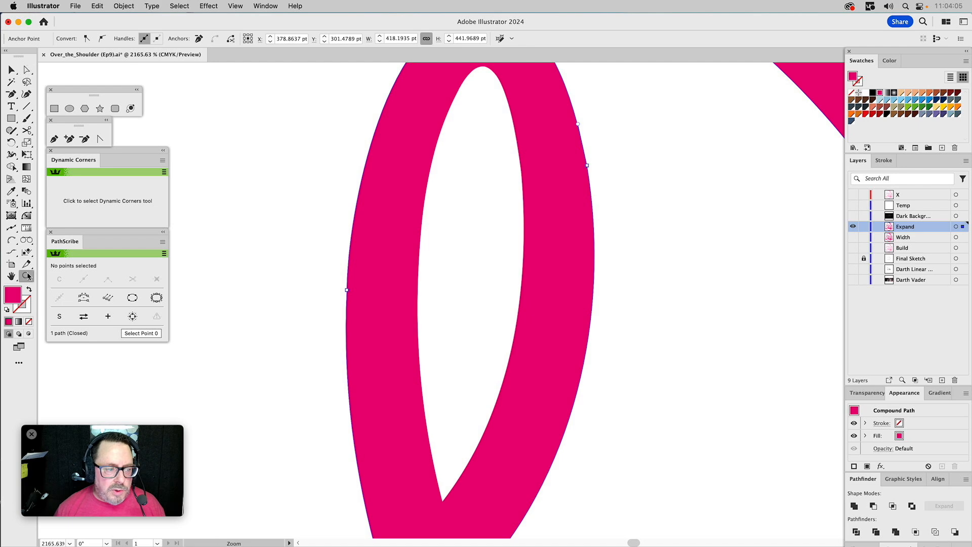
left_click(461, 286, "alt")
left_click(470, 292, "alt")
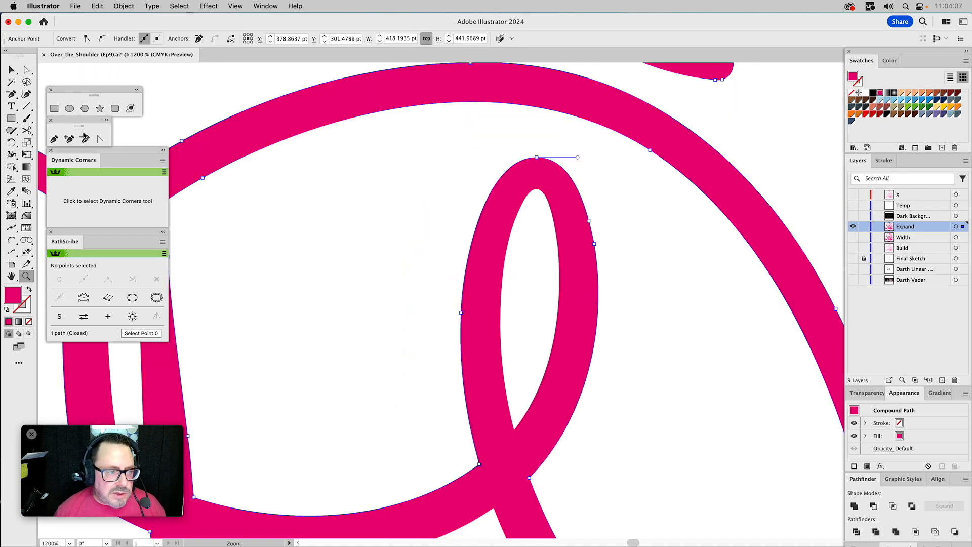
left_click(69, 139)
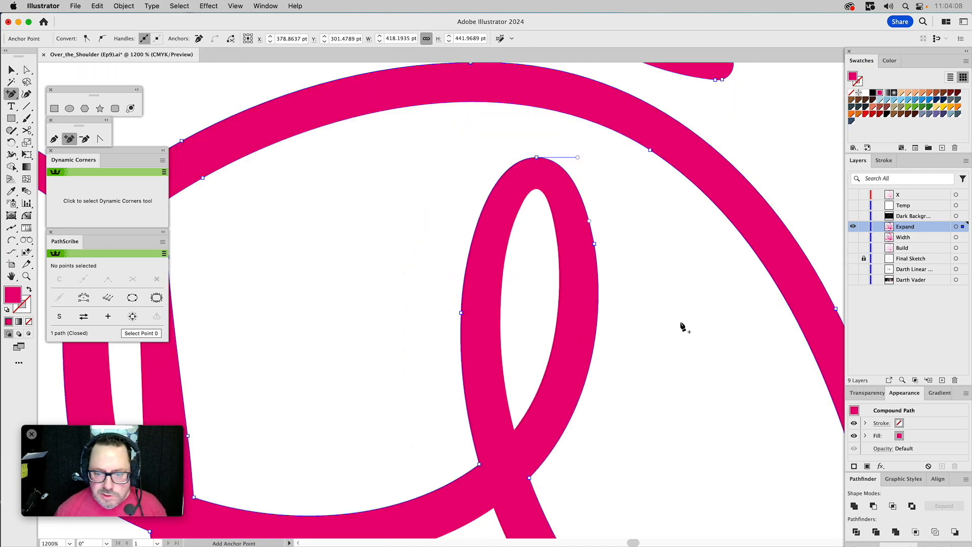
left_click(599, 321)
- Remove the surplus anchor point just above the new one on the loop's outer right edge with PathScribe, preserving the curve, and deselect
key("a")
left_click_drag(612, 229, 585, 262)
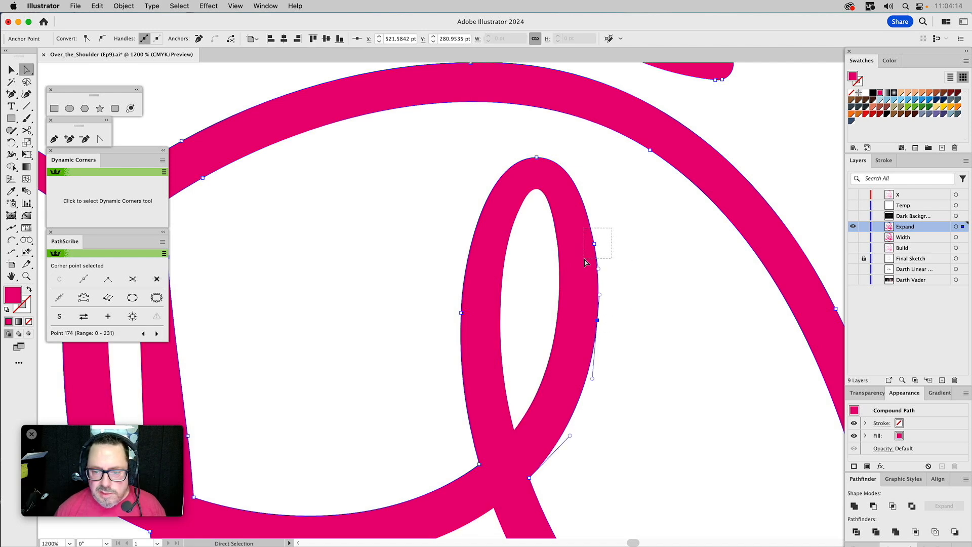
left_click(160, 280)
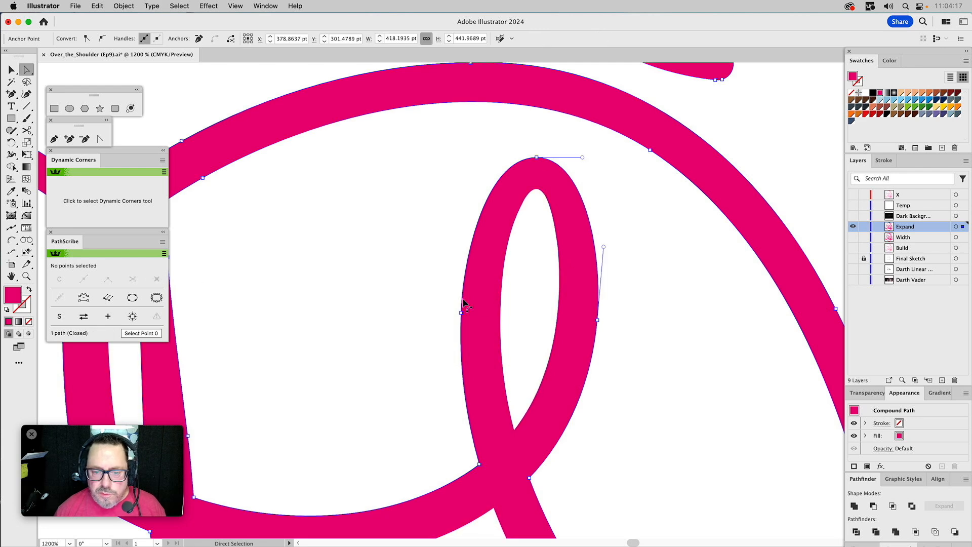
left_click(650, 415)
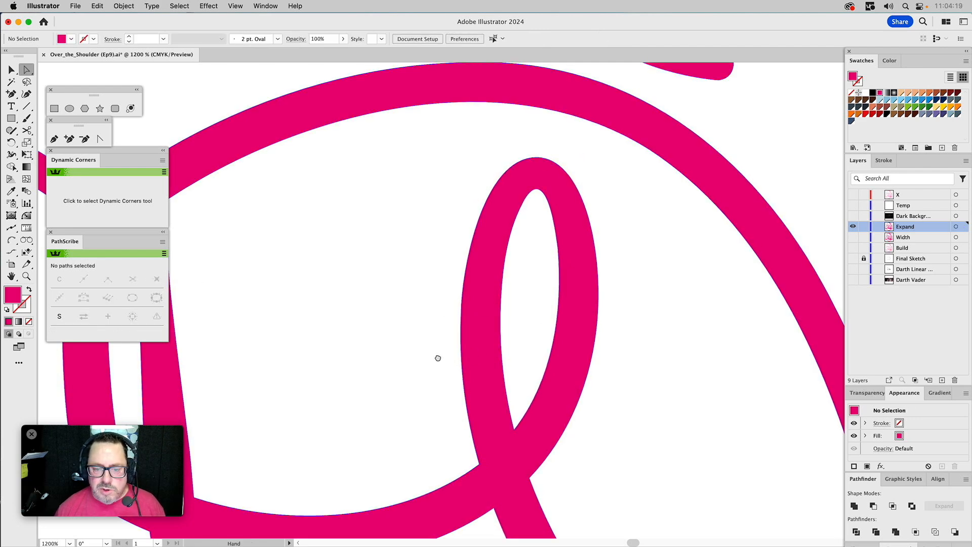
- Round the lower-left corner of the narrow opening at the right eye's left side to a radius of about 3.4 pt
left_click_drag(432, 354, 660, 283)
left_click_drag(501, 334, 532, 285)
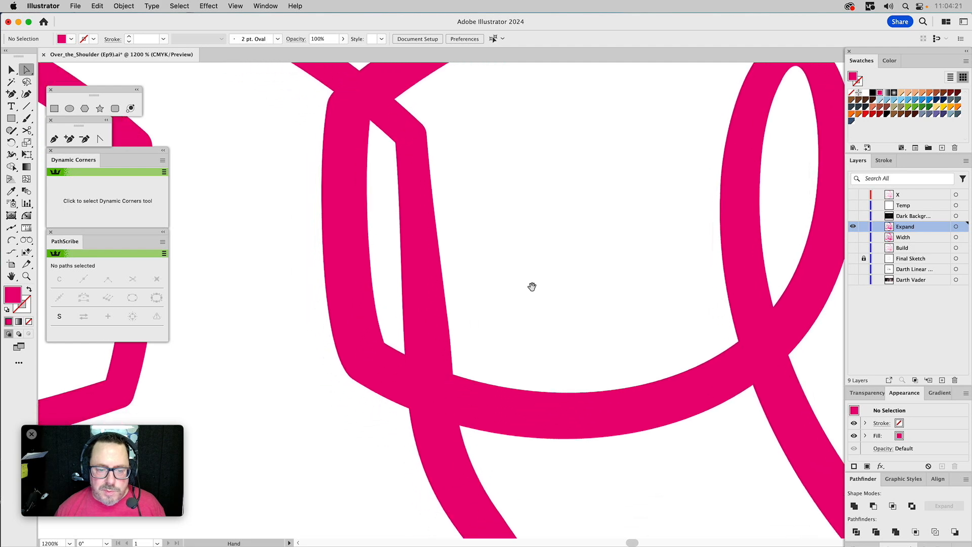
left_click(371, 394)
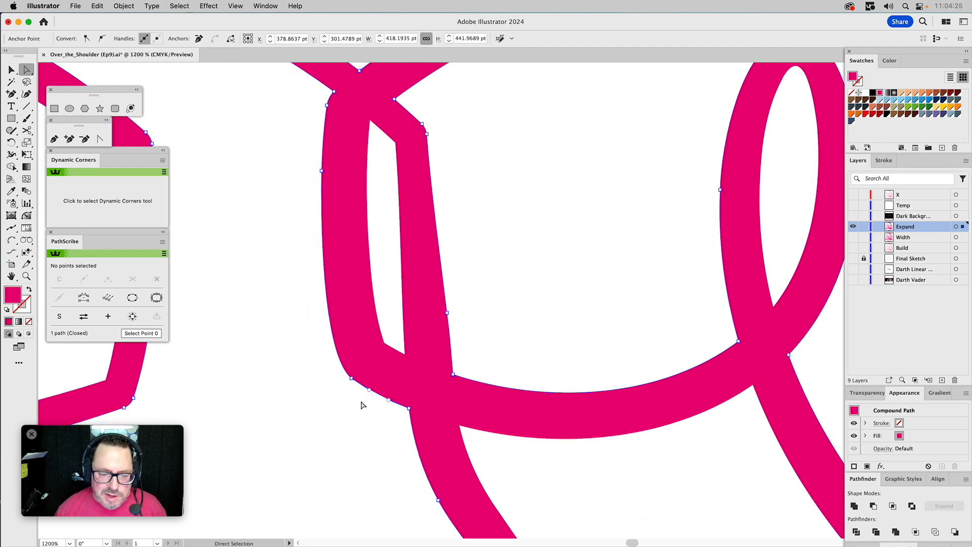
left_click(352, 379)
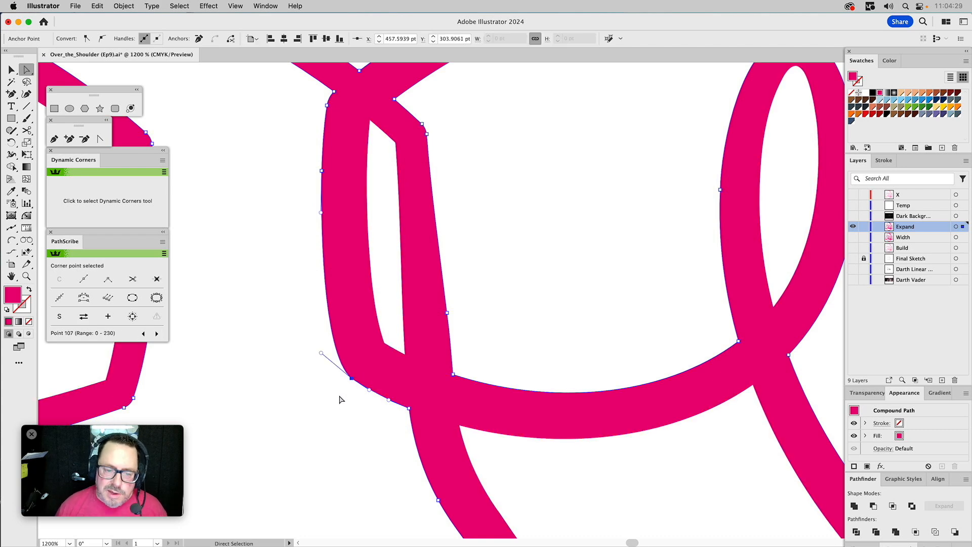
left_click(387, 313)
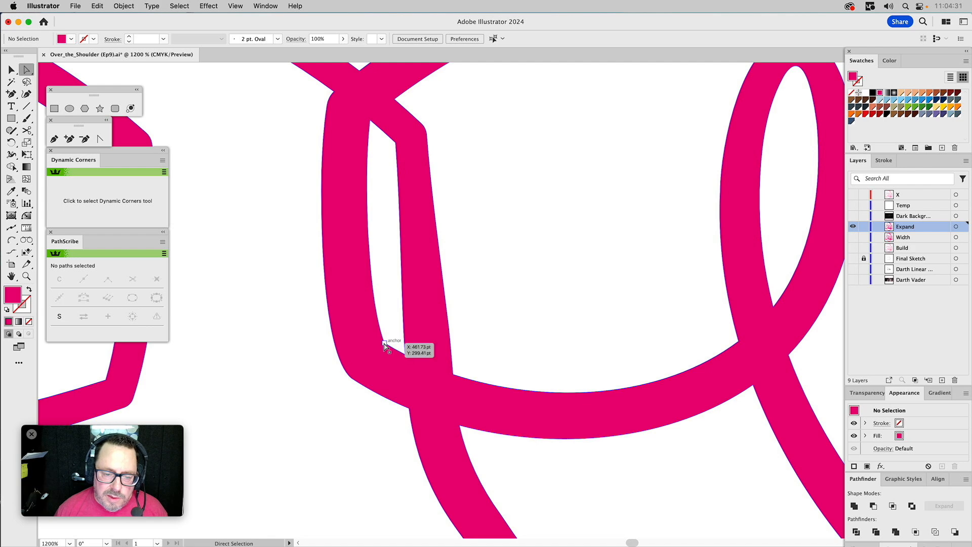
left_click(385, 346)
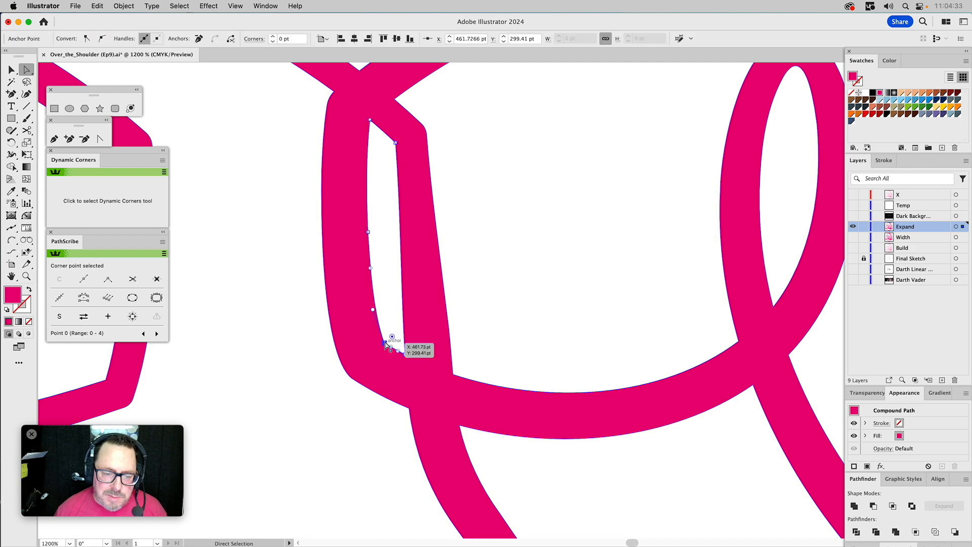
left_click_drag(392, 337, 406, 326)
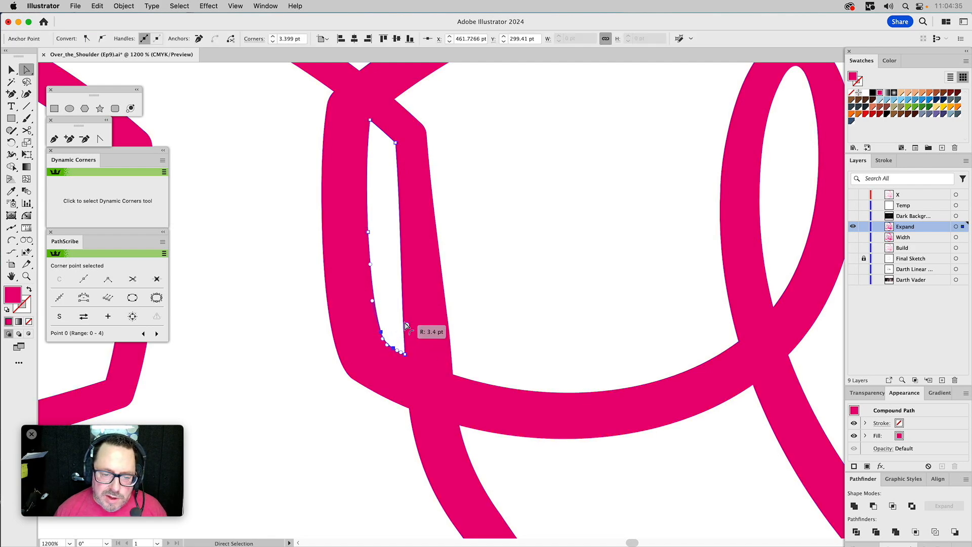
left_click(501, 301)
key("space")
left_click_drag(476, 243, 556, 393)
left_click_drag(357, 352, 586, 339)
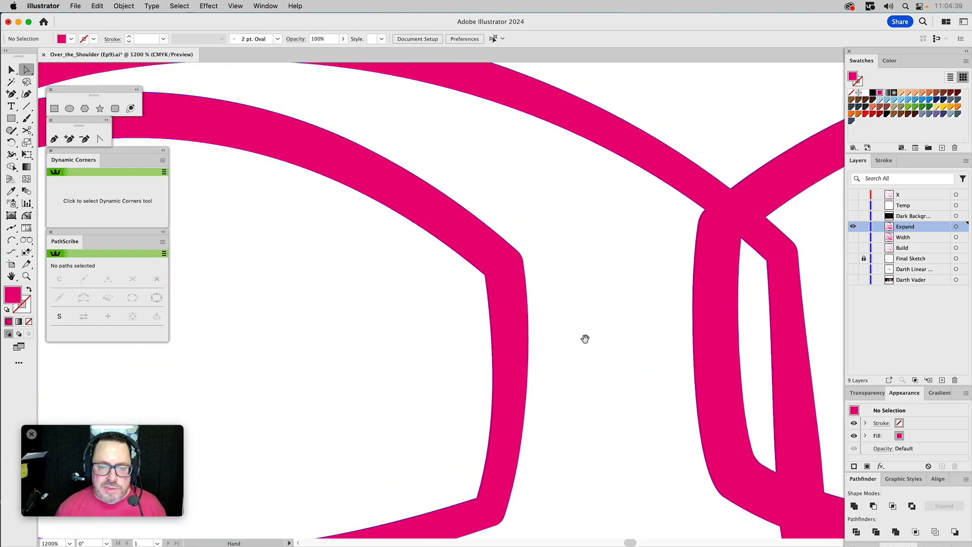
left_click_drag(511, 348, 603, 226)
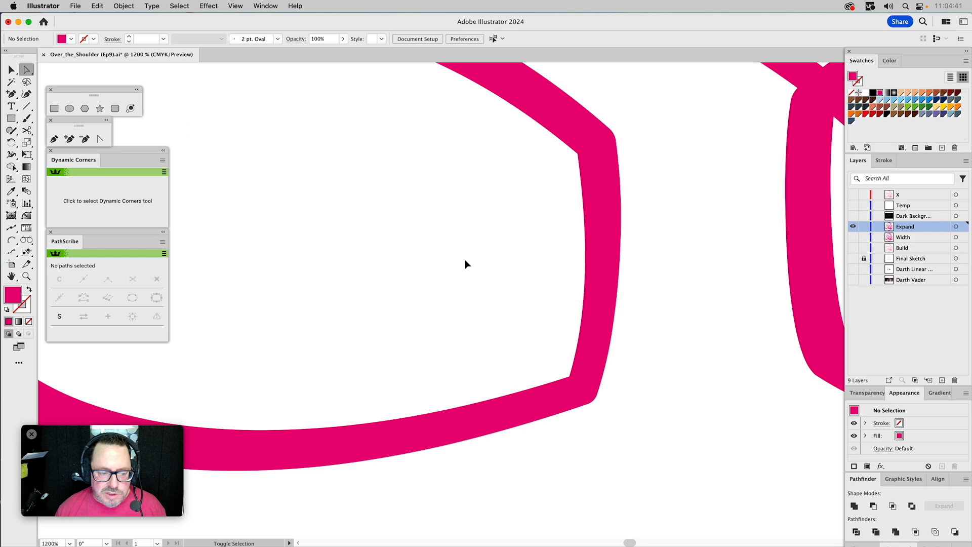
- Round both lower corners of the triangular opening at the mouth grille's right end with Dynamic Corners at a radius of 0.213 pt
key("super+0")
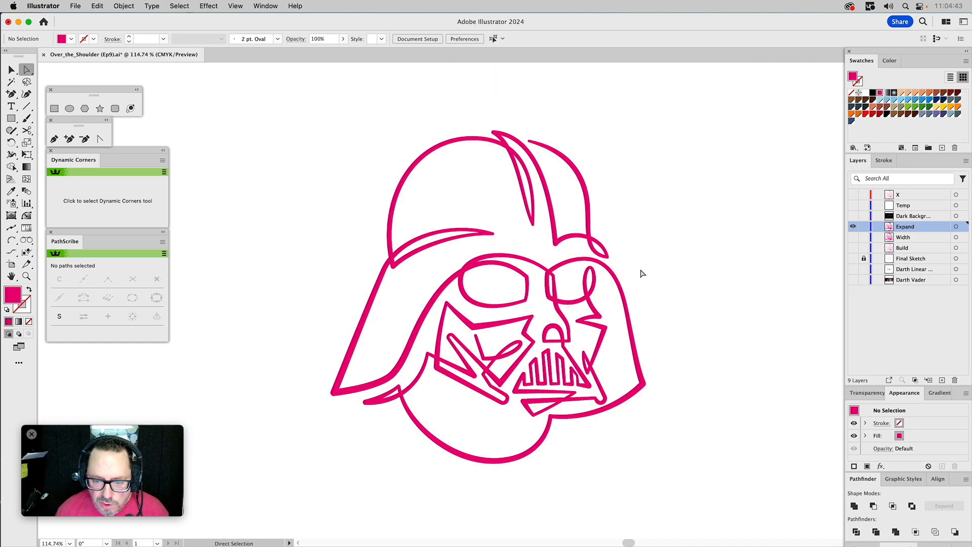
left_click(26, 276)
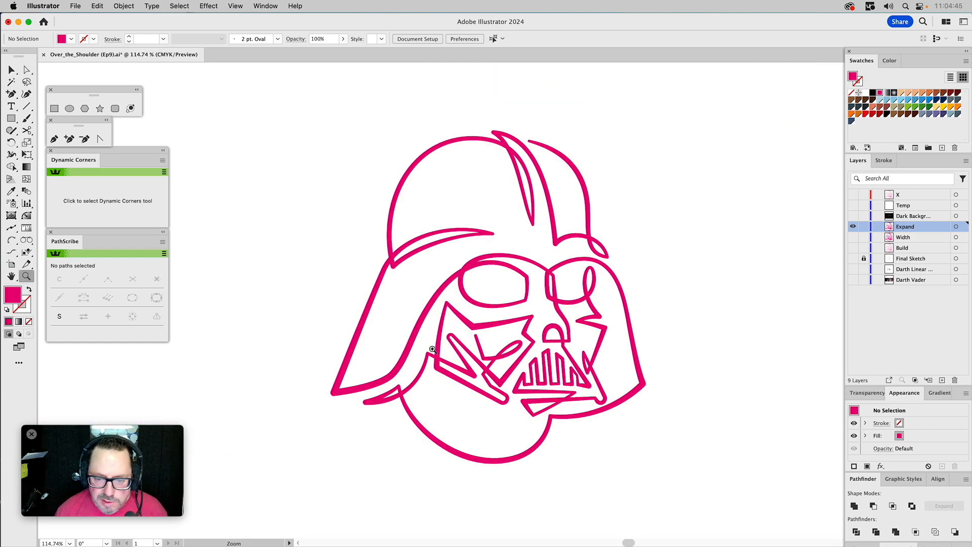
left_click_drag(488, 322, 628, 431)
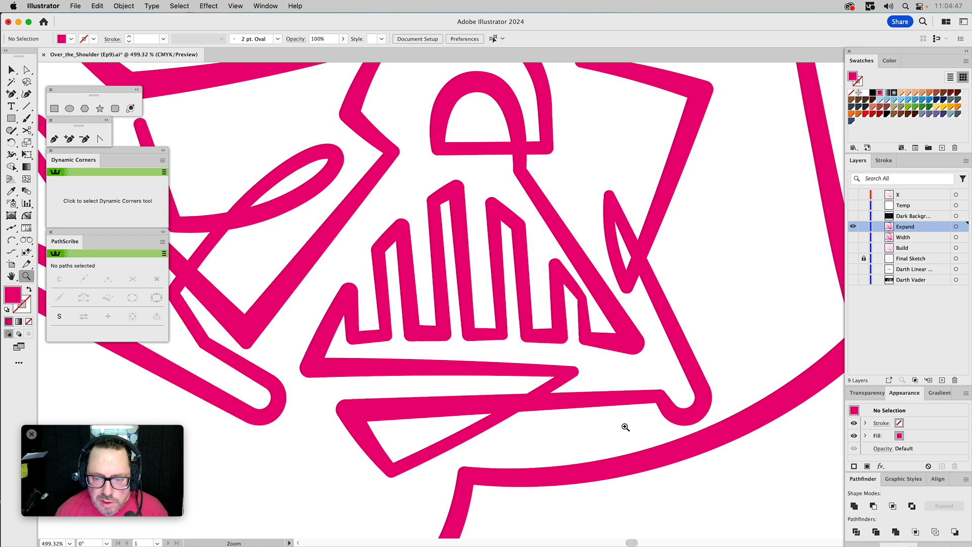
left_click_drag(449, 213, 652, 393)
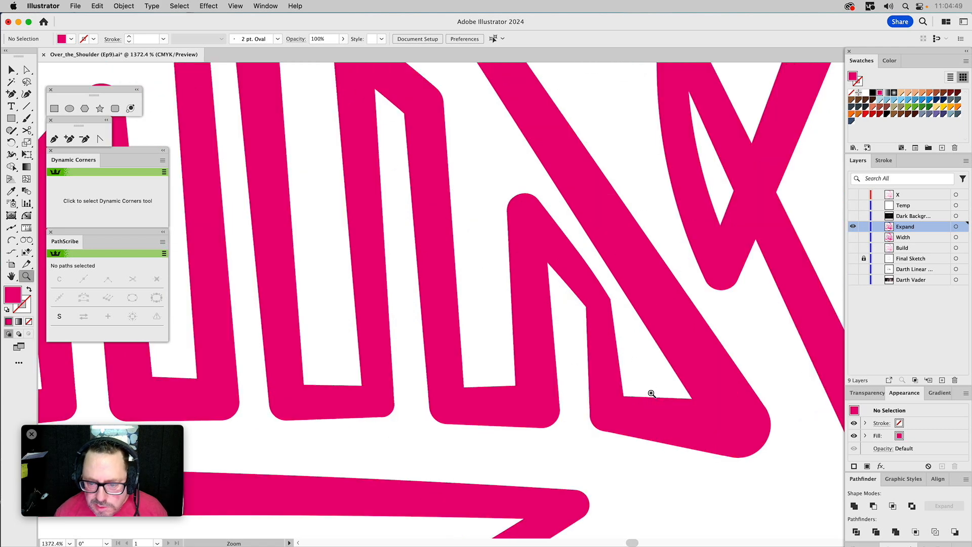
key("a")
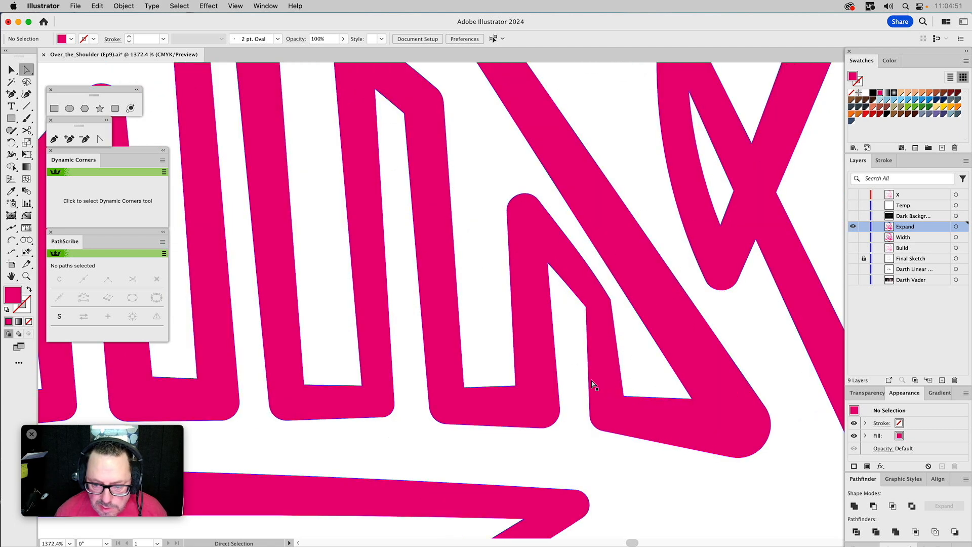
left_click(590, 385)
left_click(576, 396)
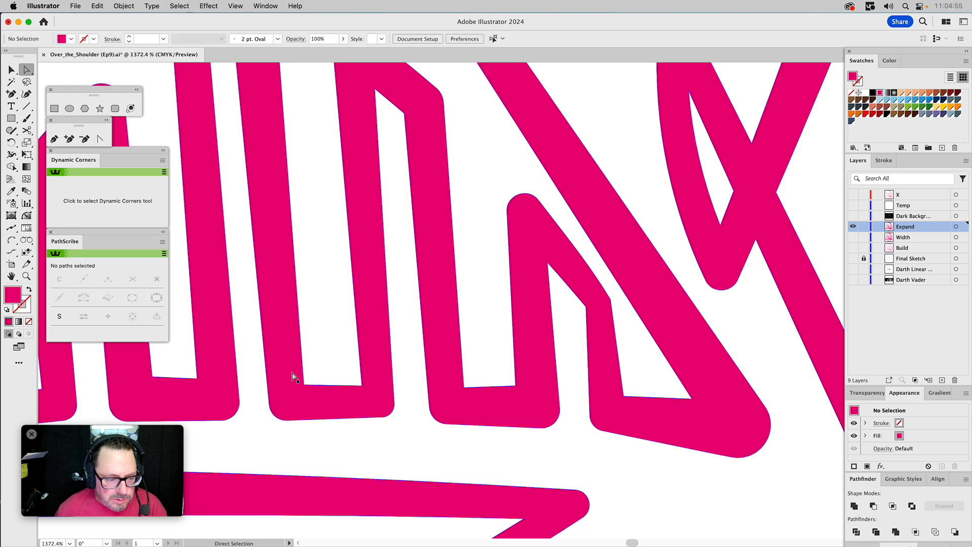
left_click(27, 216)
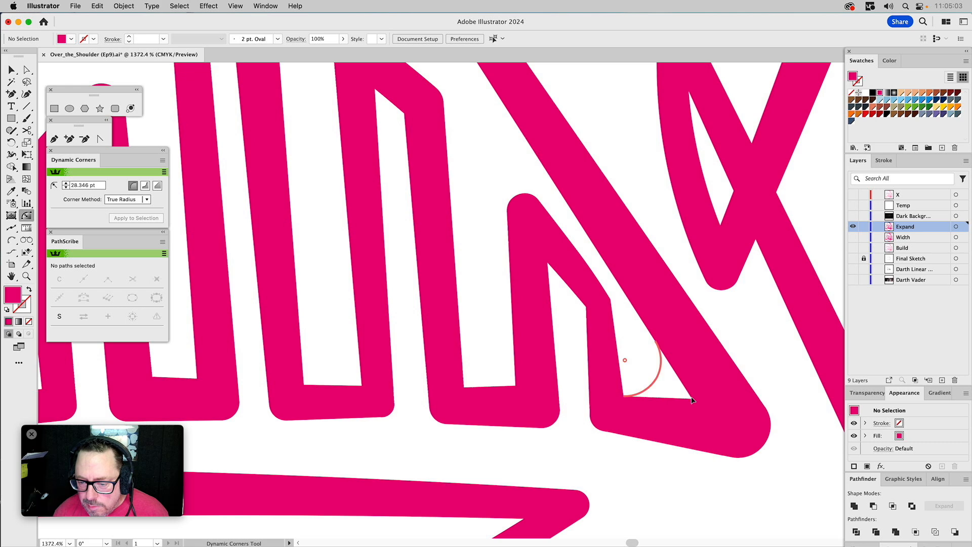
left_click_drag(693, 401, 687, 403)
left_click_drag(625, 399, 626, 404)
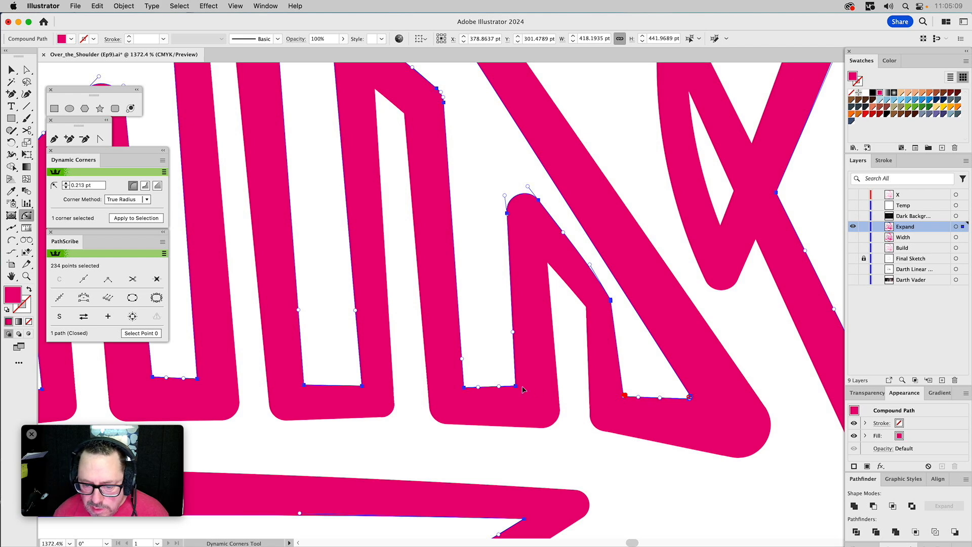
- Apply the 0.213 pt Dynamic Corners radius to the bottom inner corners of the next two grille slots to the left
left_click_drag(517, 387, 517, 387)
left_click(464, 389)
left_click(464, 388)
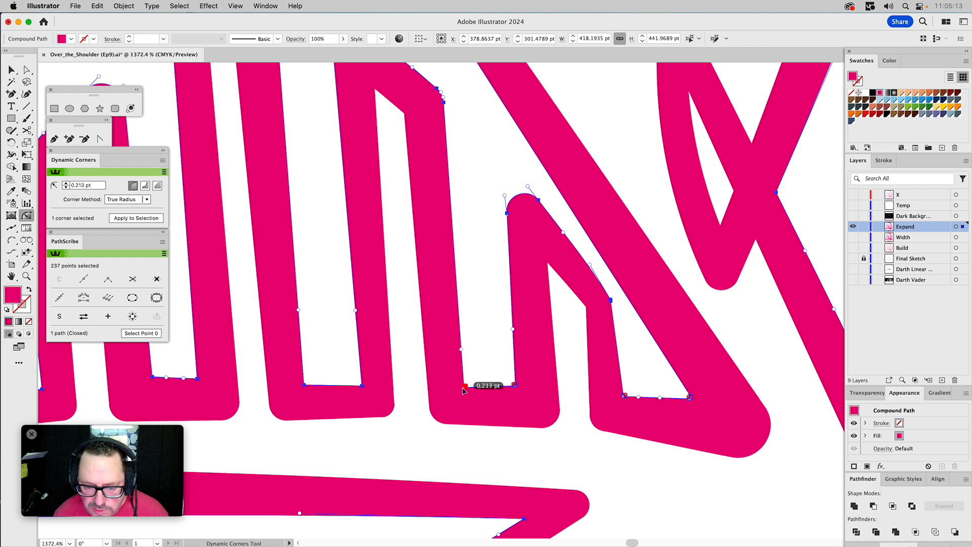
left_click(360, 386)
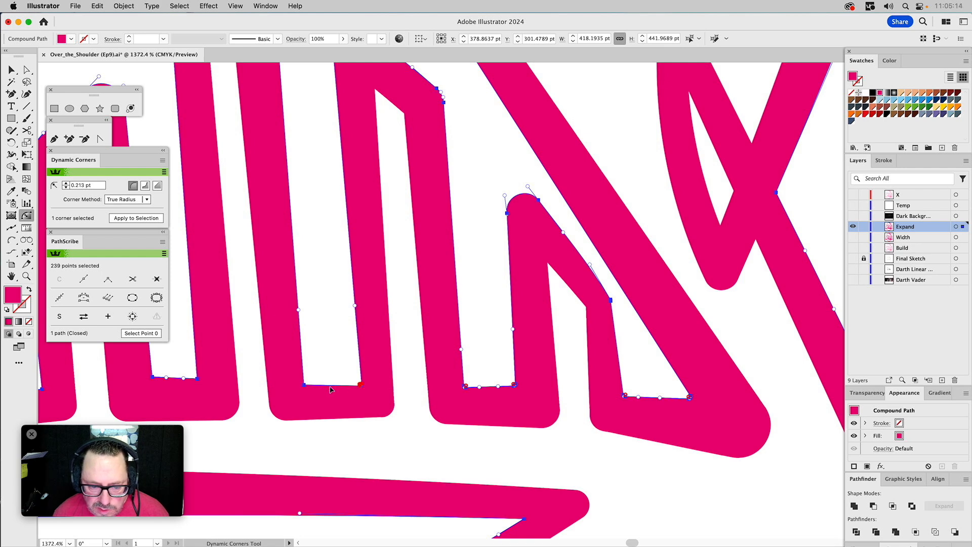
left_click(305, 385)
- Round the upper inner corners of the grille's two tallest fingers with Dynamic Corners at 0.213 pt
left_click_drag(336, 261, 475, 329)
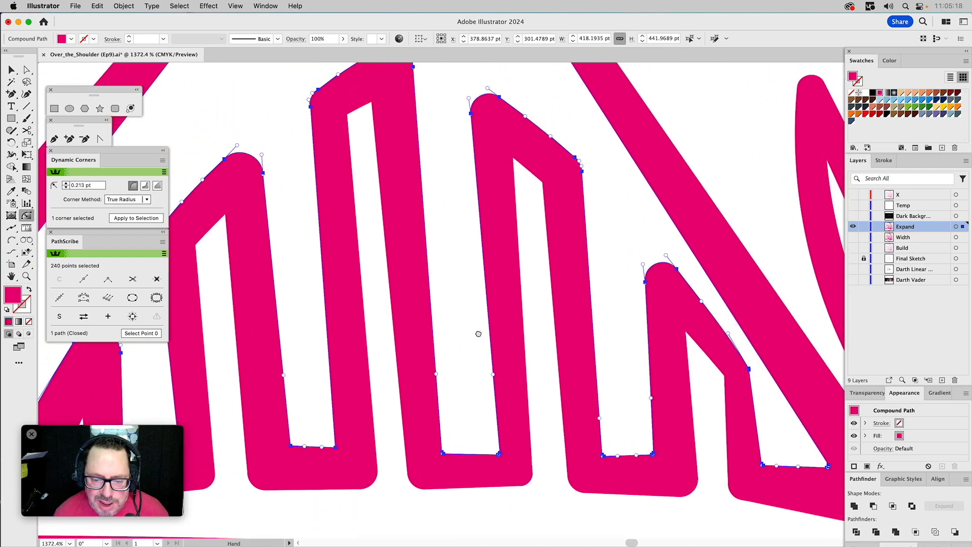
left_click(514, 161)
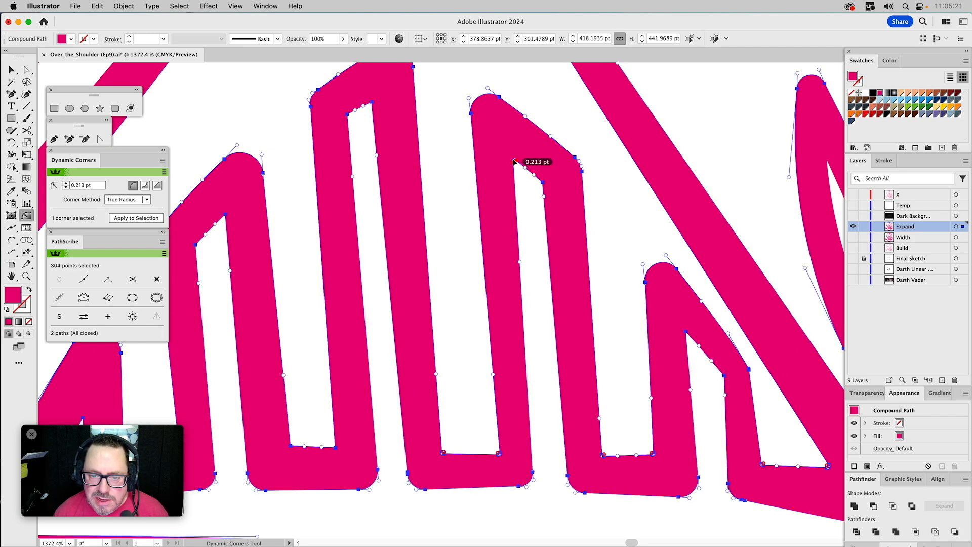
left_click(541, 185)
left_click(541, 184)
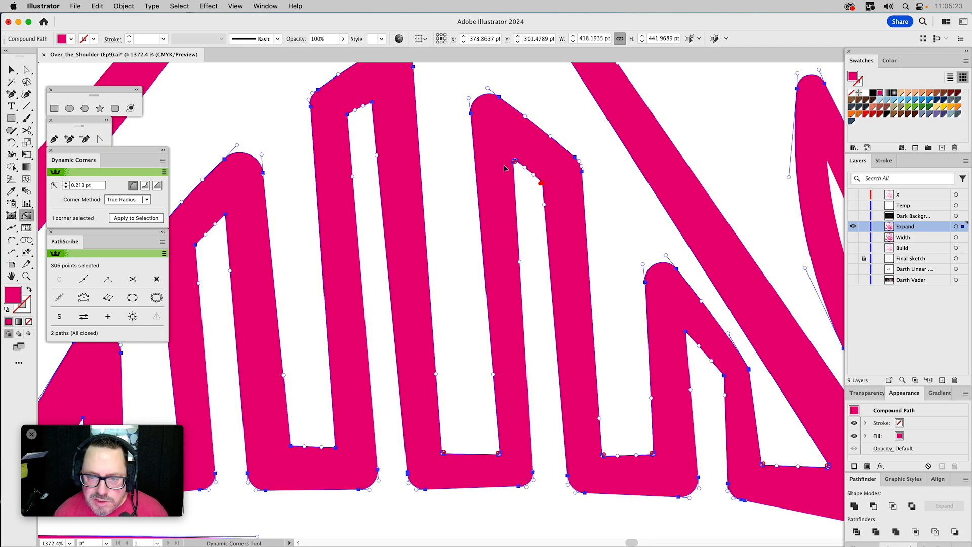
left_click(372, 104)
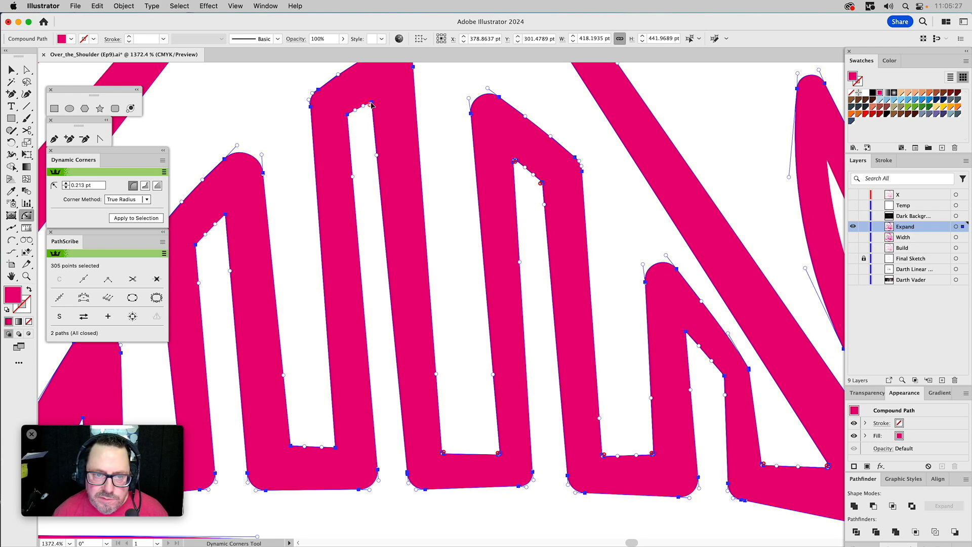
left_click(371, 105)
left_click(349, 116)
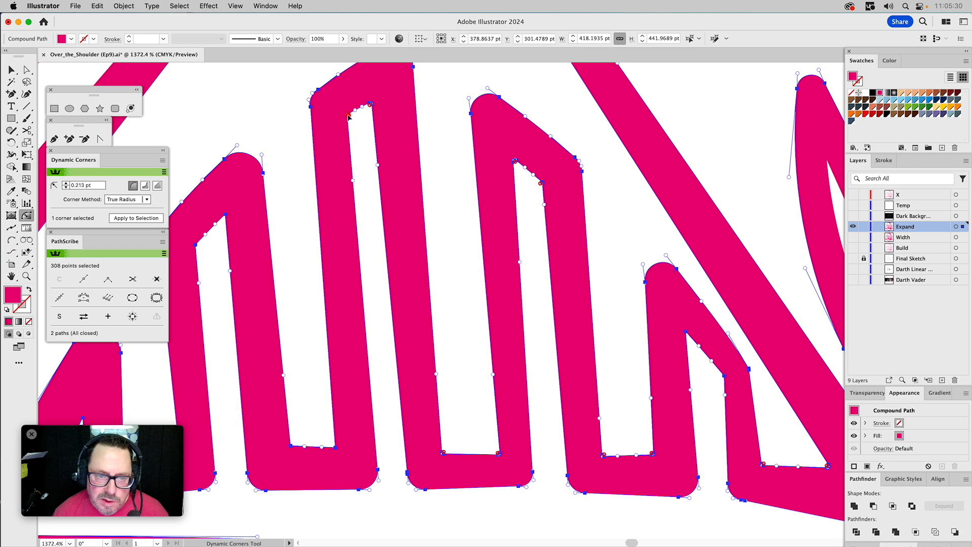
- Round the bottom corners of the slot left of the tallest finger and the adjacent finger's upper inner corners at 0.213 pt
left_click(333, 447)
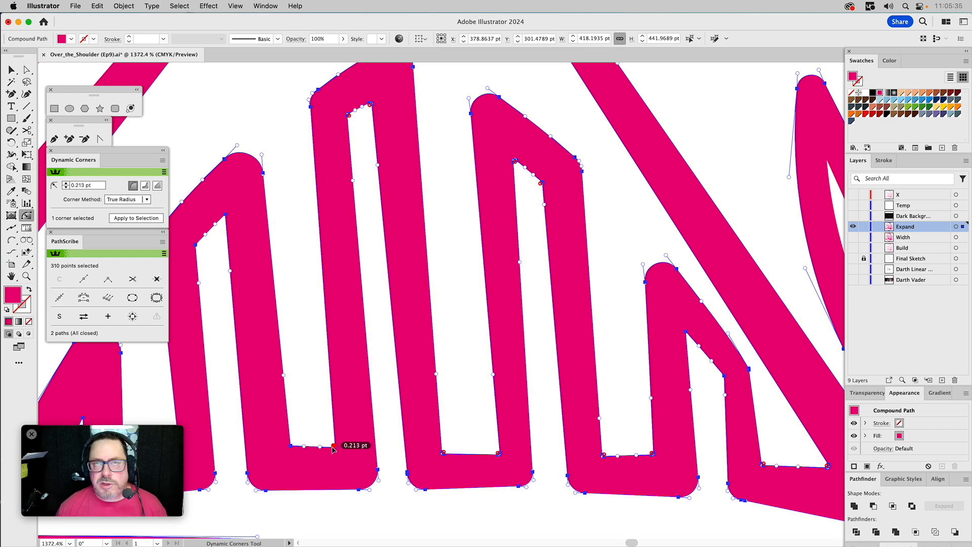
left_click(291, 445)
left_click(224, 217)
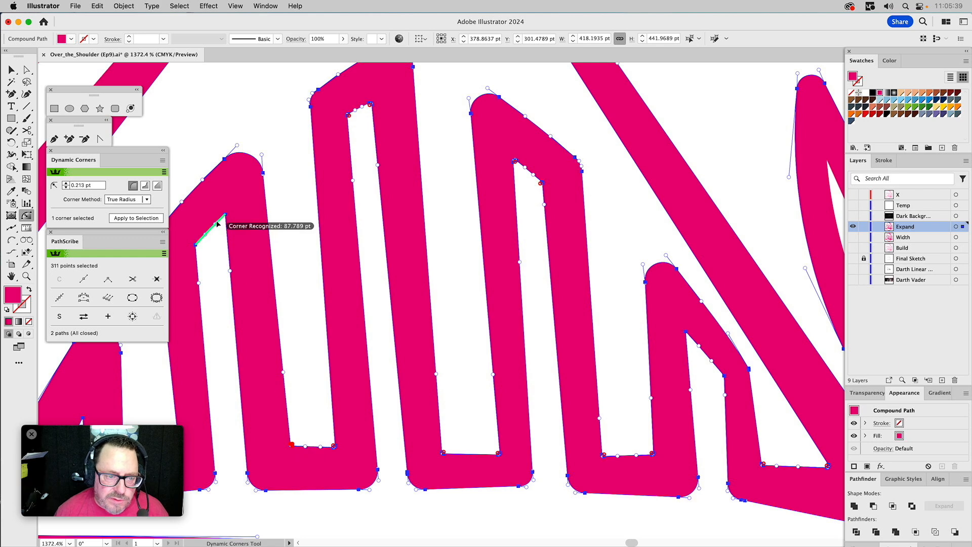
left_click(197, 246)
double_click(196, 246)
- Round both bottom corners of the leftmost grille slot with Dynamic Corners at 0.213 pt
left_click_drag(259, 295, 449, 258)
left_click(371, 419)
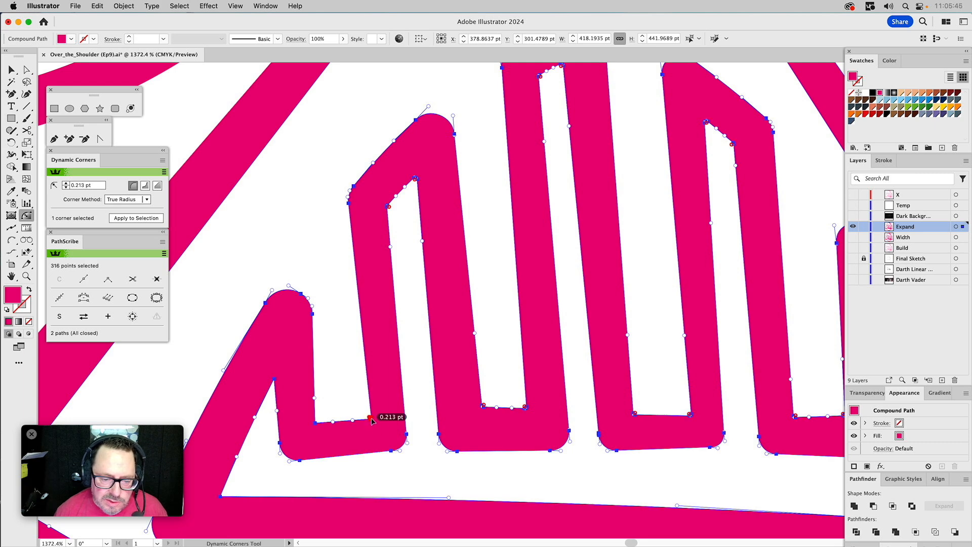
left_click(316, 423)
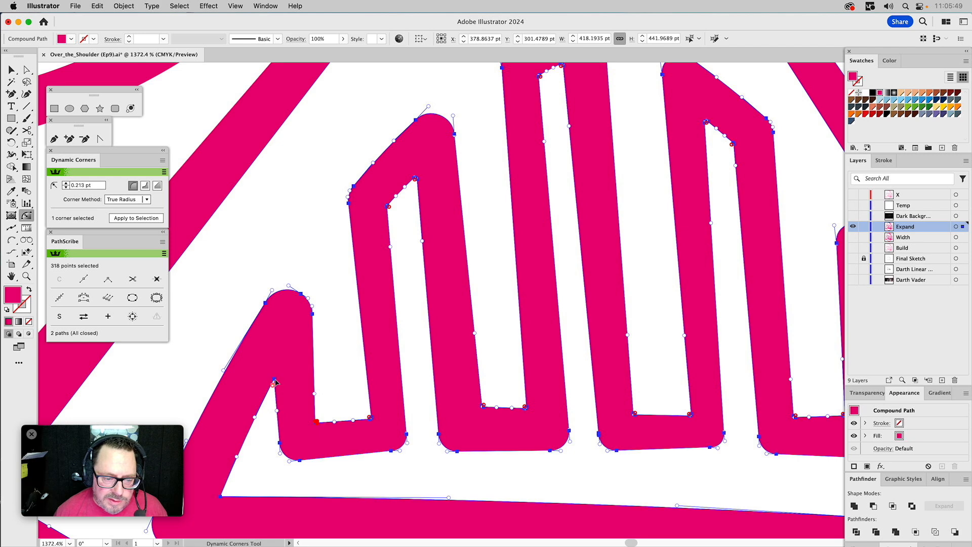
- Round the grille outline's sharp lower-left inner corner at 0.306 pt and the right inner corner of the bar beneath it at 0.13 pt
left_click(221, 498)
left_click_drag(657, 454, 468, 207)
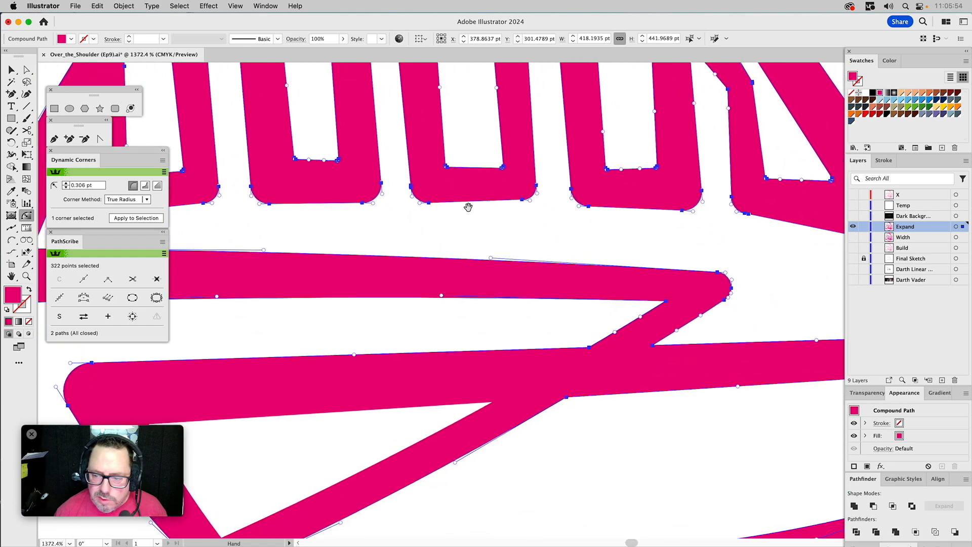
left_click(662, 305)
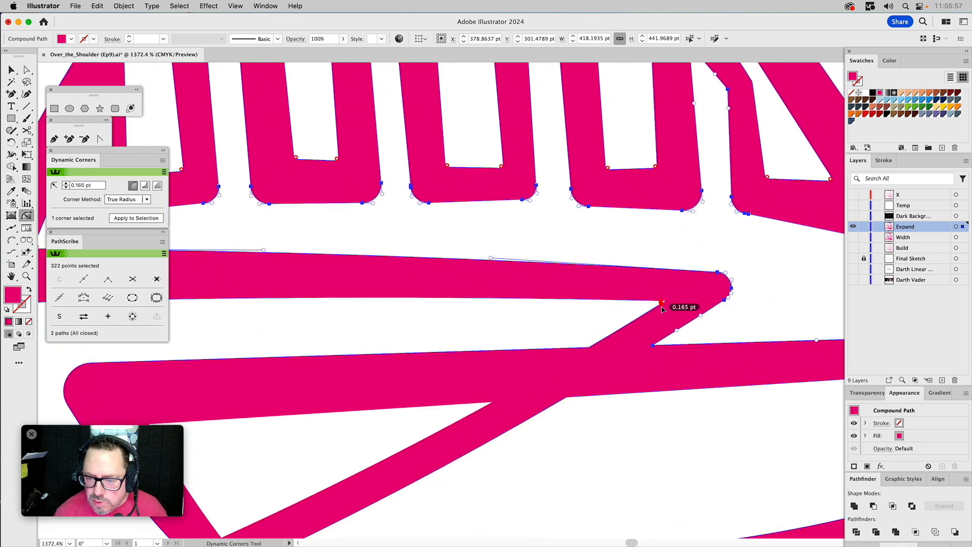
left_click_drag(664, 309, 665, 311)
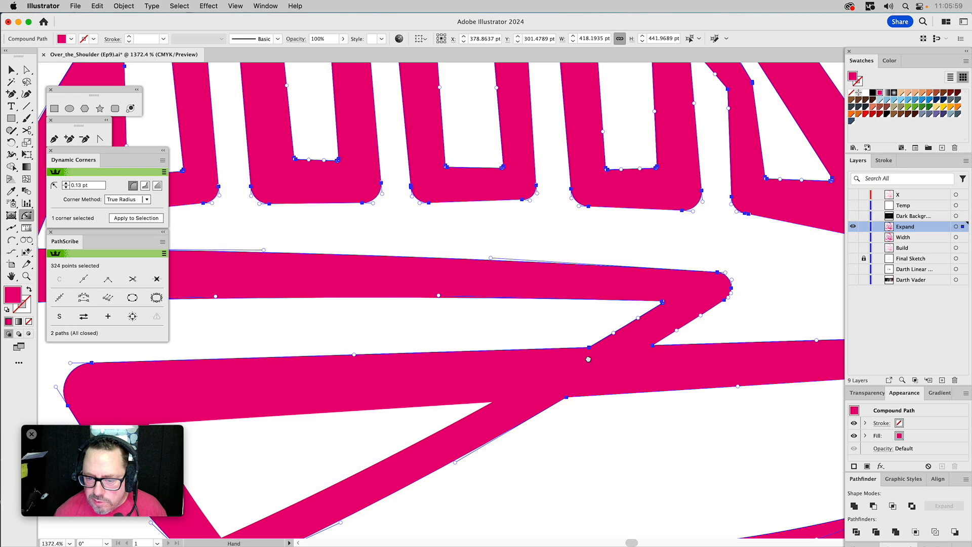
- Round the upper-left and bottom inner corners of the triangle below the grille at 0.331 pt and 0.525 pt
left_click_drag(588, 357, 692, 294)
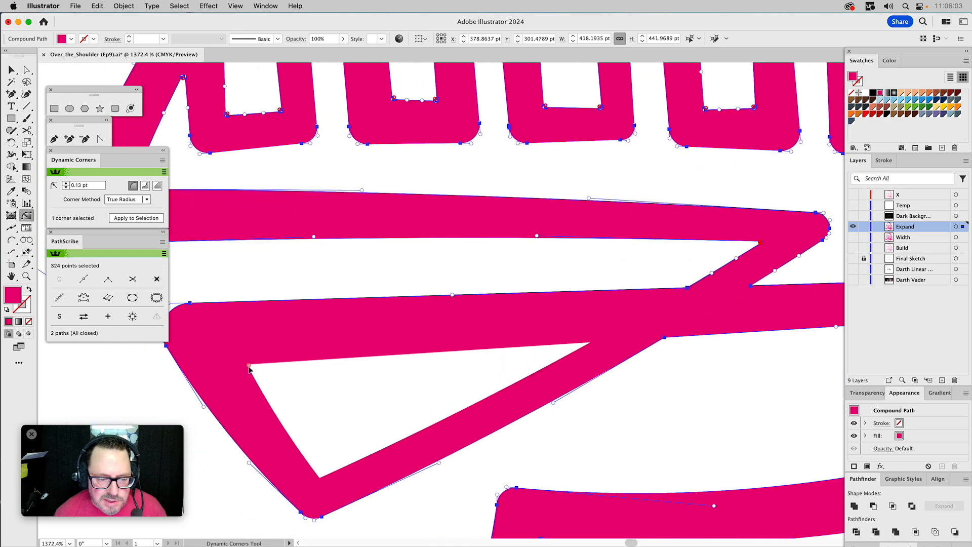
left_click_drag(250, 370, 253, 373)
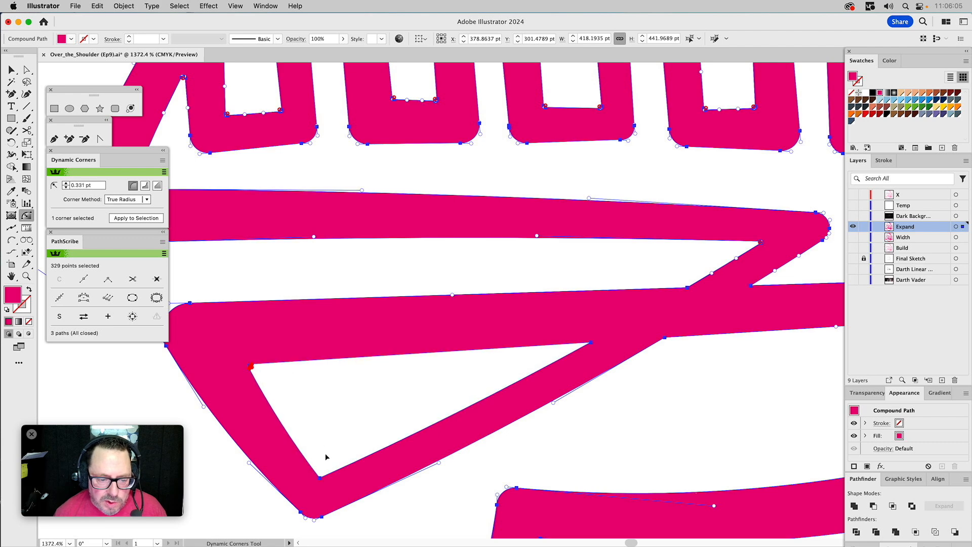
left_click_drag(324, 480, 324, 474)
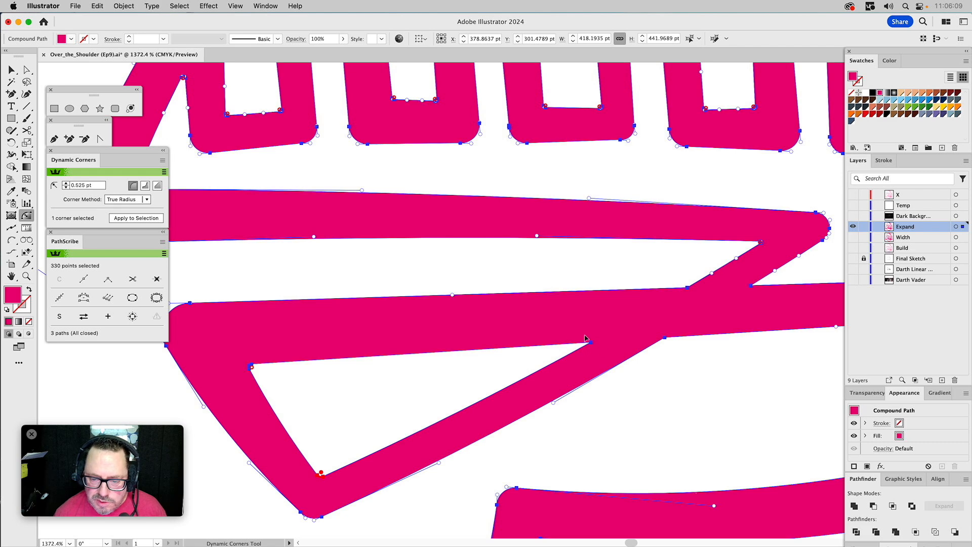
- Round the inner jaw corner below the triangle at 0.209 pt and the top of the sliver right of the grille at 0.085 pt
left_click_drag(579, 385, 417, 274)
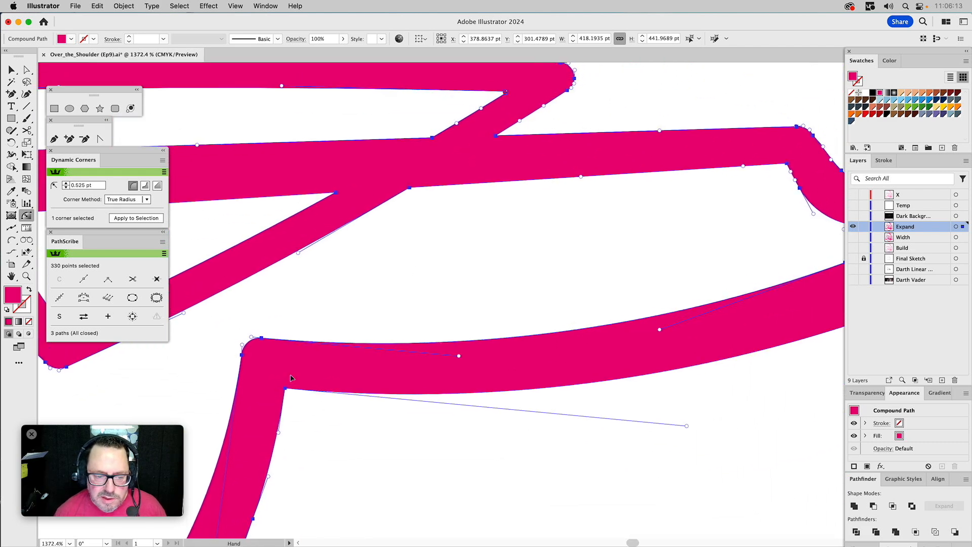
left_click_drag(286, 389, 293, 389)
left_click_drag(678, 199, 405, 252)
left_click_drag(630, 171, 632, 465)
left_click_drag(506, 188, 614, 400)
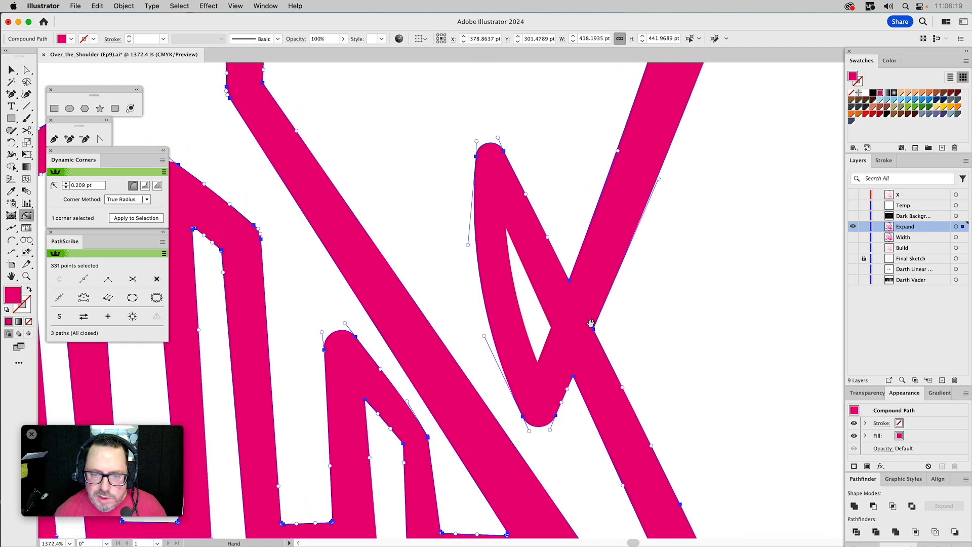
left_click_drag(508, 232, 515, 234)
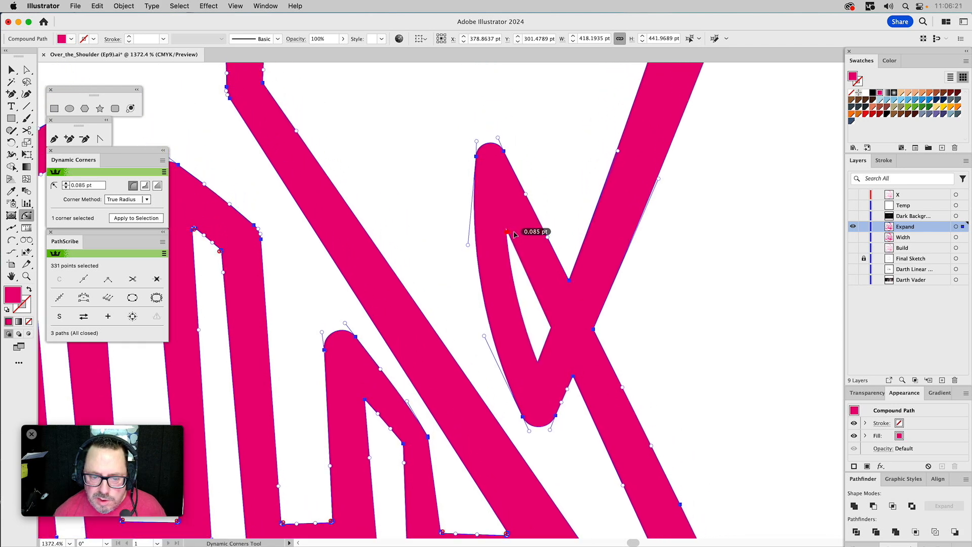
- Round the rightmost grille finger's upper inner corner at 0.117 pt and soften the neighbouring inner bend
left_click_drag(625, 351, 631, 223)
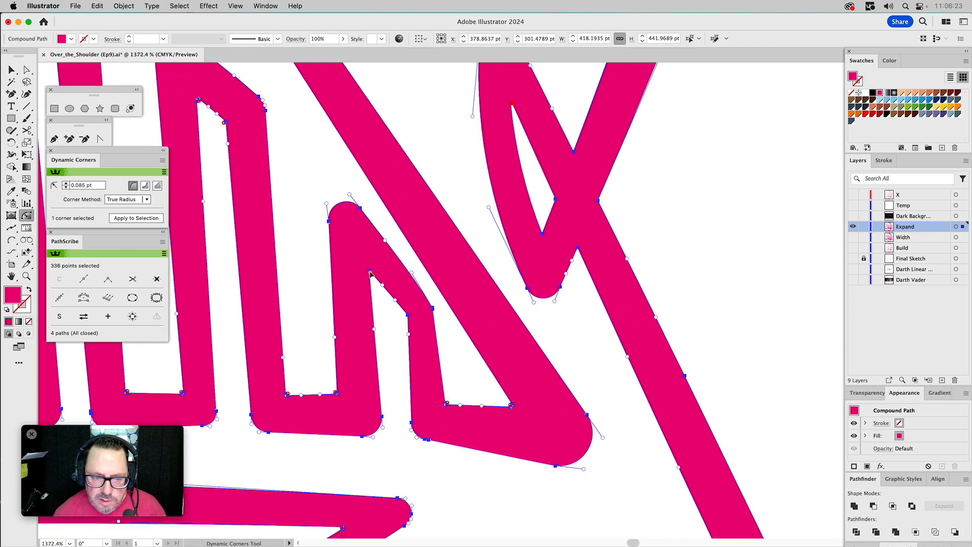
left_click_drag(370, 275, 374, 274)
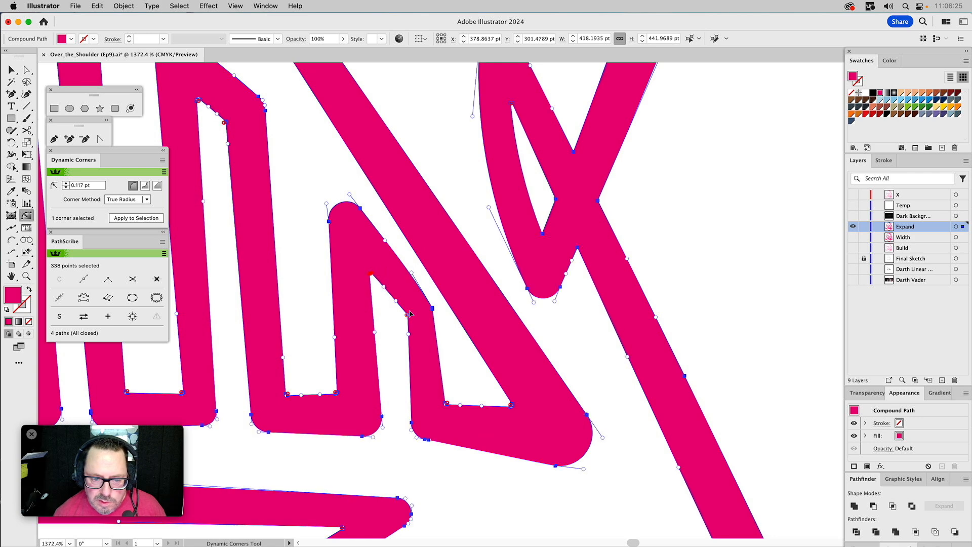
left_click_drag(408, 318, 417, 316)
- Round the three inner corners of the right cheek's zigzag with Dynamic Corners at 0.376, 0.118 and 0.294 pt
key("space")
left_click_drag(662, 222, 512, 350)
left_click(299, 244)
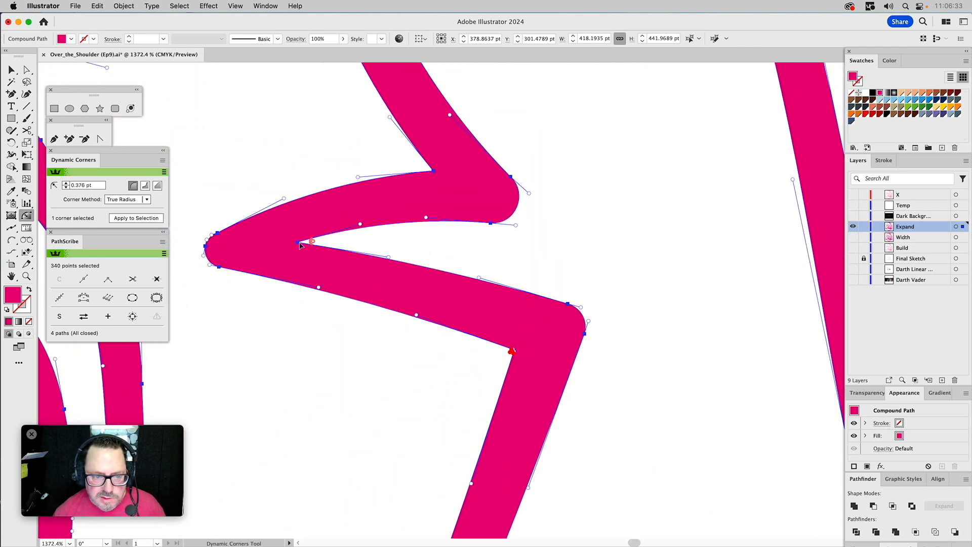
left_click_drag(298, 244, 304, 248)
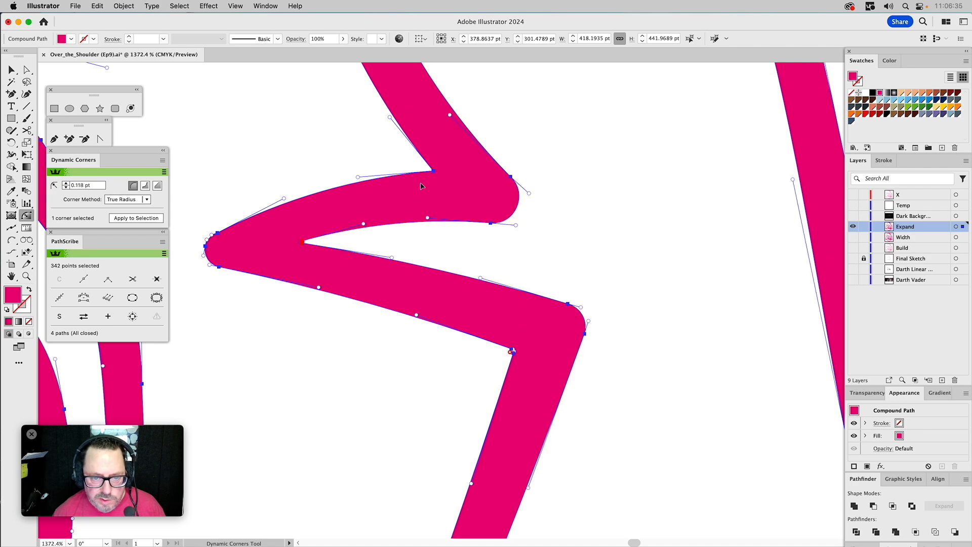
left_click_drag(431, 171, 427, 171)
- Round the inner corner at the helmet's lower-right tip with Dynamic Corners at 0.54 pt
key("space")
left_click_drag(452, 136, 667, 427)
left_click_drag(637, 338, 619, 424)
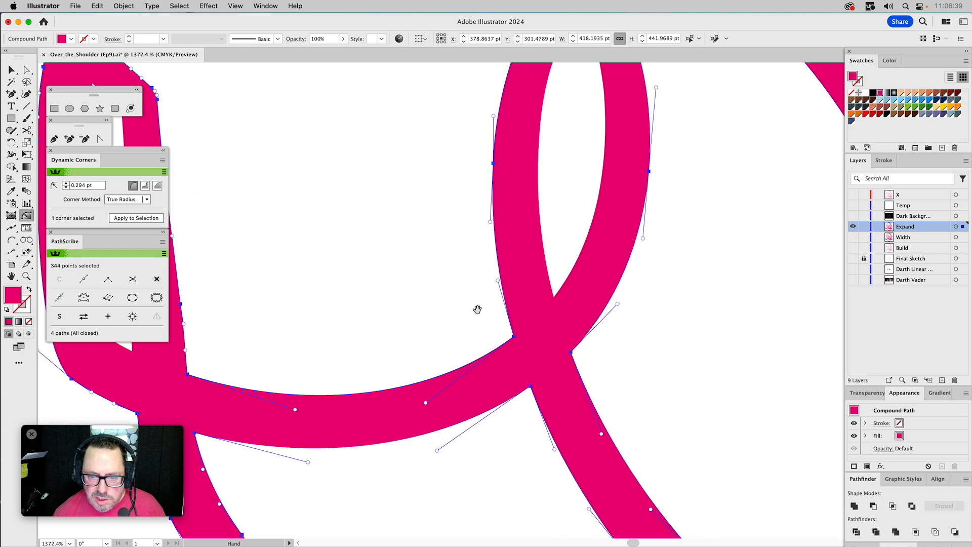
left_click_drag(413, 356, 592, 506)
left_click_drag(604, 319, 154, 278)
left_click_drag(480, 452, 383, 136)
left_click_drag(615, 516, 527, 111)
left_click_drag(598, 546, 542, 118)
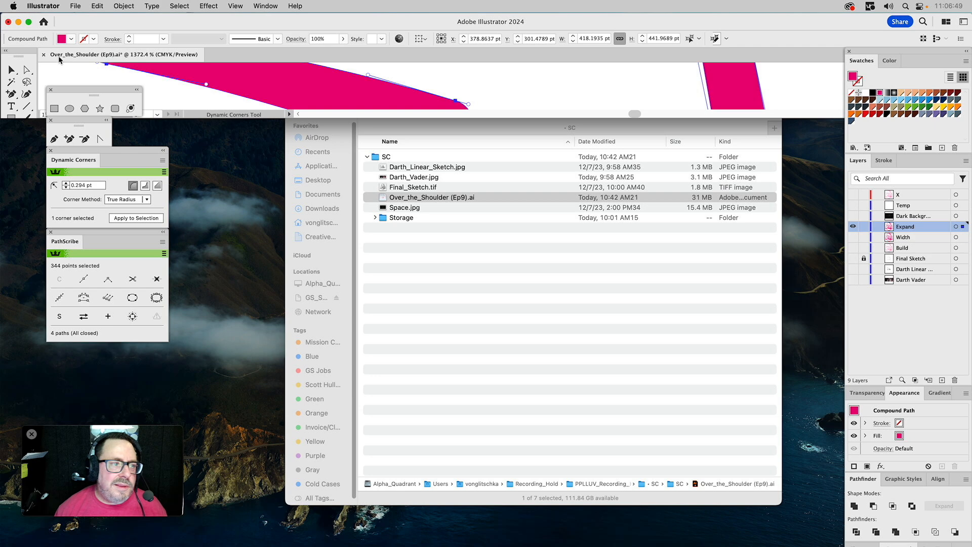
left_click(29, 21)
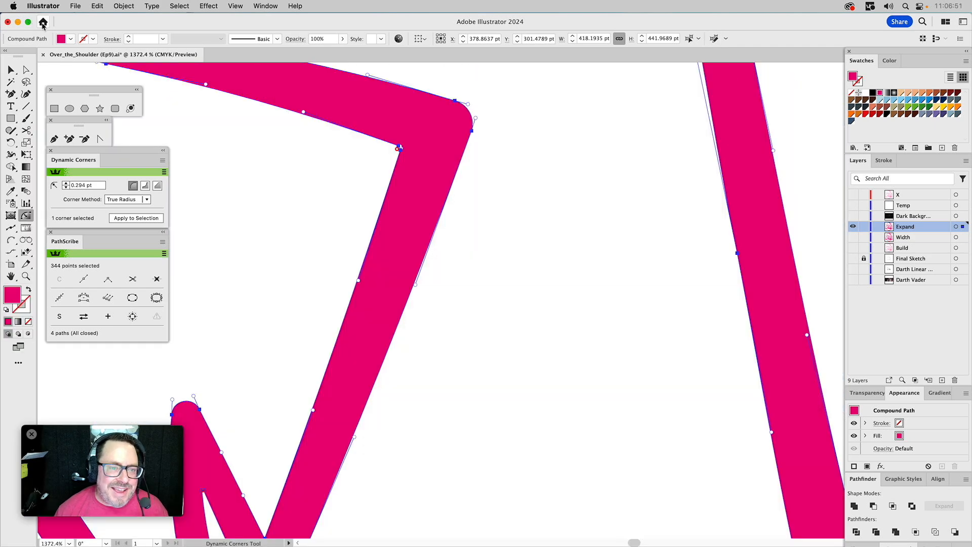
left_click_drag(775, 397, 559, 210)
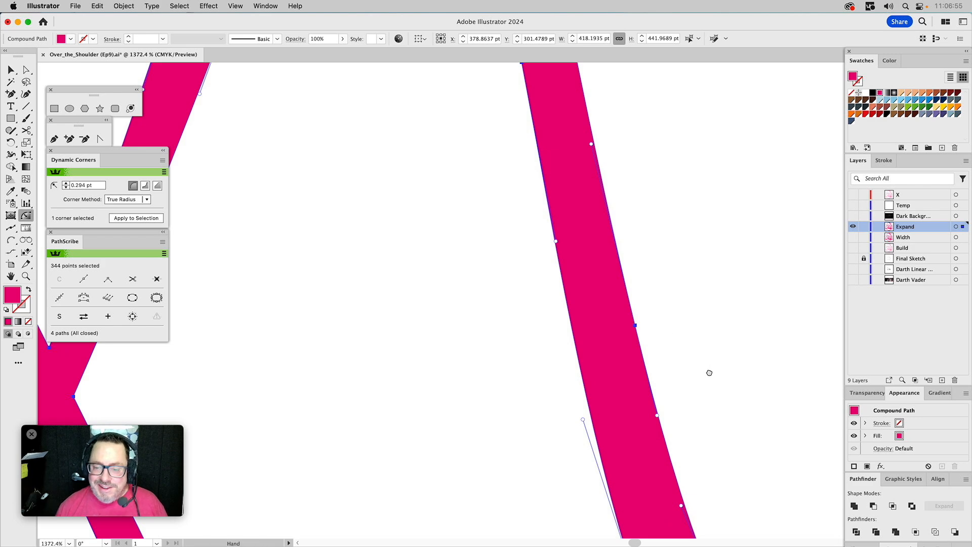
scroll(709, 373, "down", 5)
left_click(581, 317)
- Round the upper and left inner corners of the small triangle where the neck line crosses the helmet's lower-left edge
left_click_drag(306, 398, 626, 164)
left_click_drag(221, 306, 607, 231)
mouse_move(277, 279)
left_mouse_down()
mouse_move(573, 188)
mouse_move(600, 168)
left_mouse_up()
left_click_drag(407, 266, 769, 262)
left_click_drag(332, 256, 587, 187)
left_click_drag(387, 271, 583, 223)
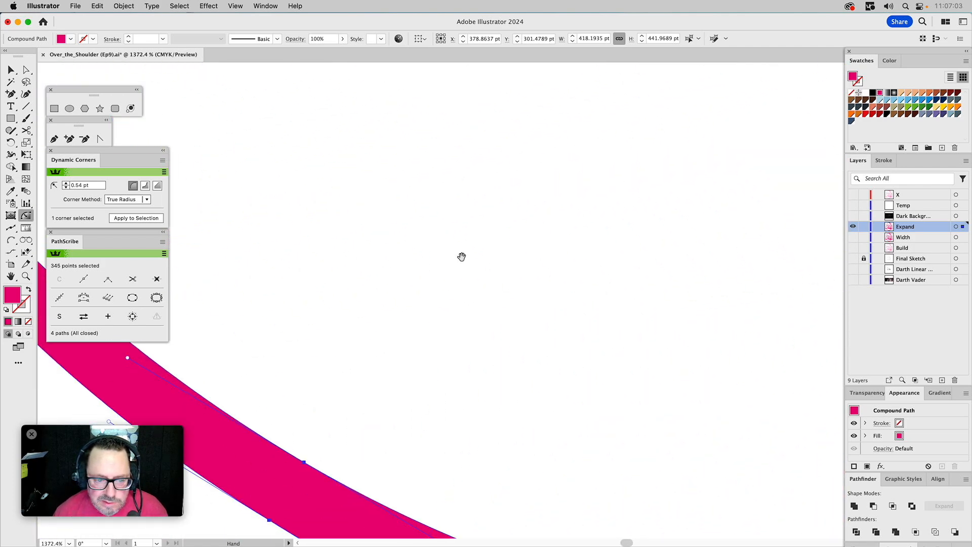
left_click_drag(270, 294, 664, 309)
mouse_move(476, 236)
left_mouse_down()
mouse_move(567, 394)
mouse_move(611, 440)
left_mouse_up()
left_click_drag(454, 240, 556, 428)
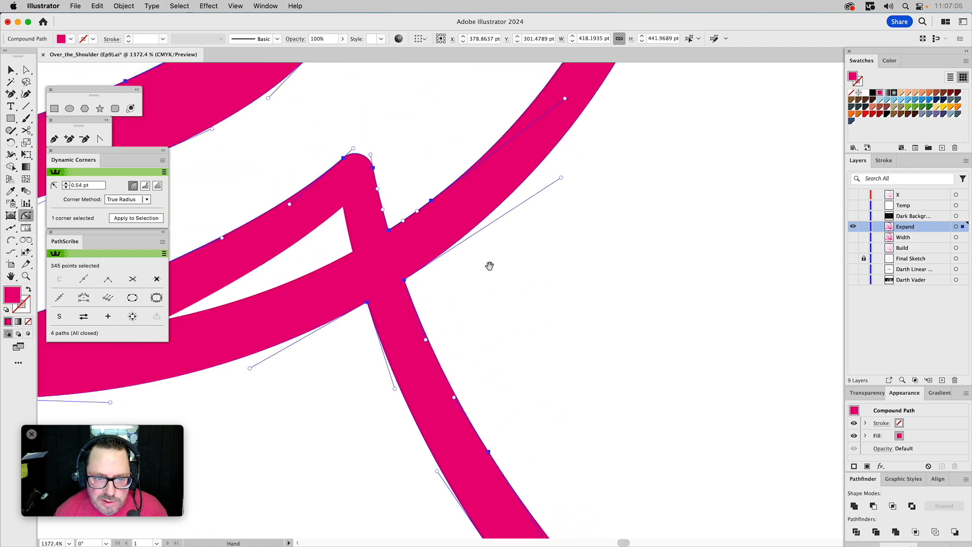
left_click_drag(495, 284, 591, 438)
left_click_drag(438, 364, 440, 366)
left_click_drag(259, 474, 268, 472)
- Round the inner corner at the top of the neck line beside the left cheek at 0.306 pt
key("space")
left_click_drag(576, 181, 441, 507)
left_click_drag(546, 345, 319, 331)
left_click_drag(447, 277, 449, 279)
- Round the sharp inner corner of the cheek's long triangle and the V at the cheek panel's bottom, the latter at 0.351 pt
key("space")
left_click_drag(555, 289, 366, 260)
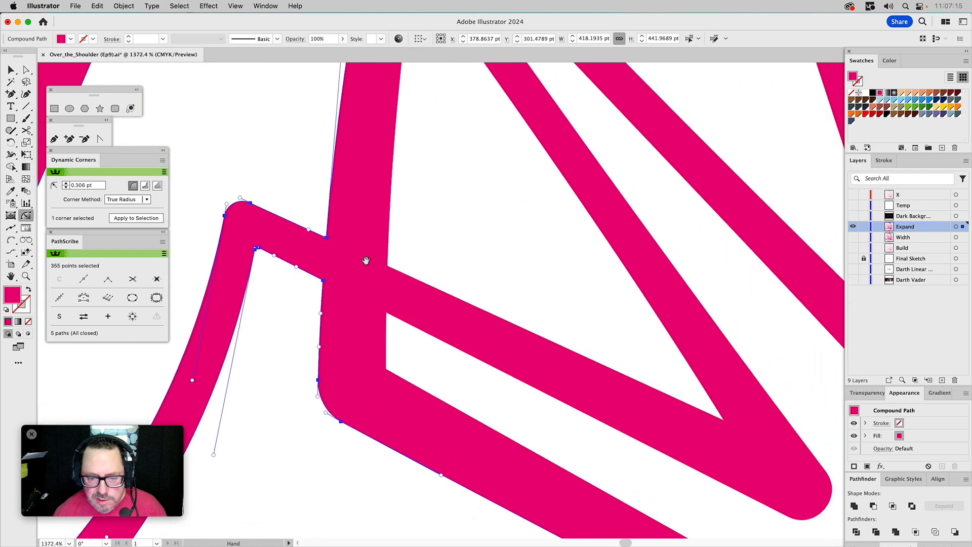
left_click_drag(722, 419, 724, 419)
key("space")
left_click_drag(667, 235, 192, 131)
left_click_drag(577, 384, 442, 286)
left_click_drag(489, 345, 497, 340)
- Round the inner corner at the cheek panel's right side with Dynamic Corners at 0.351 pt
key("space")
left_click_drag(599, 186, 347, 471)
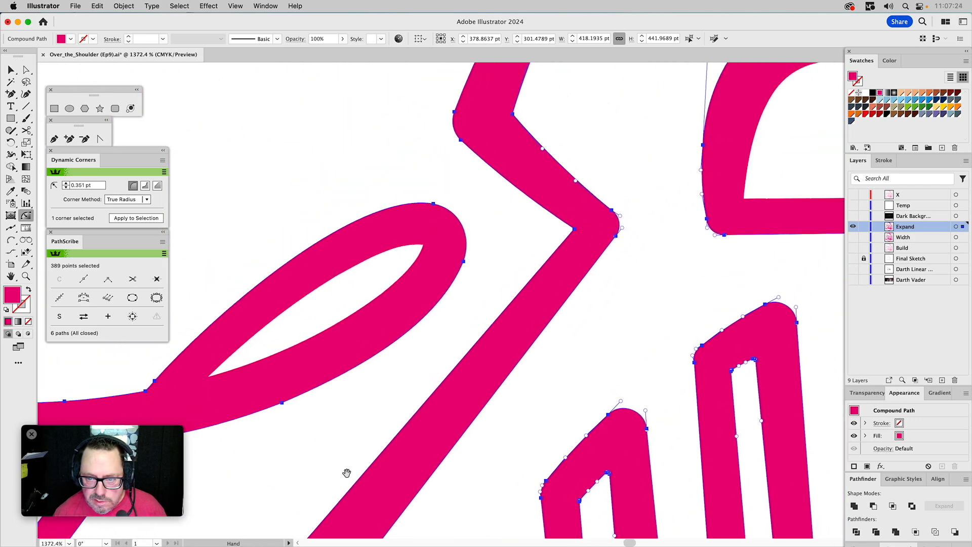
double_click(576, 231)
key("space")
left_click_drag(602, 159, 467, 503)
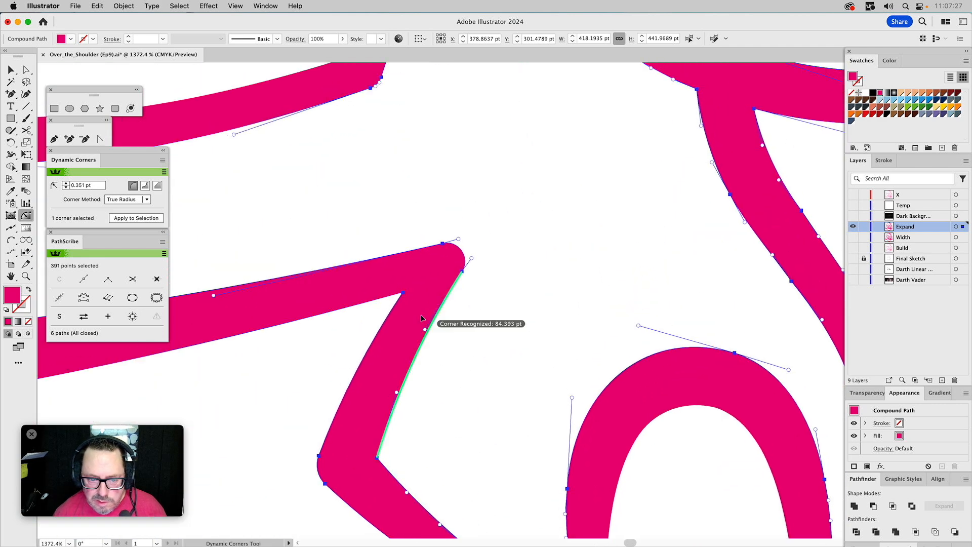
- Round the inner bend on the cheek panel's upper edge and the corner at its upper-left tip
key("space")
left_click_drag(344, 318, 814, 296)
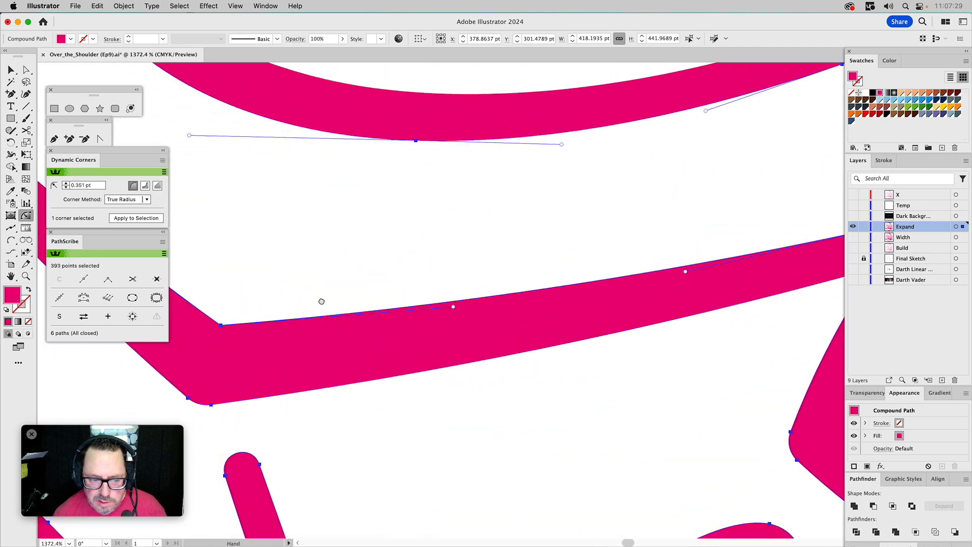
left_click_drag(319, 302, 606, 341)
left_click_drag(520, 364, 521, 359)
key("space")
left_click_drag(303, 151, 468, 143)
left_click_drag(368, 146, 389, 144)
- Round the cheek panel's lower-left inner corner with Dynamic Corners at 0.756 pt
key("space")
left_click_drag(369, 334, 479, 25)
left_click_drag(483, 381, 459, 137)
left_click_drag(362, 259, 367, 256)
key("space")
left_click_drag(529, 267, 285, 84)
left_click_drag(764, 297, 376, 545)
left_click_drag(525, 289, 655, 506)
left_click_drag(589, 482, 630, 366)
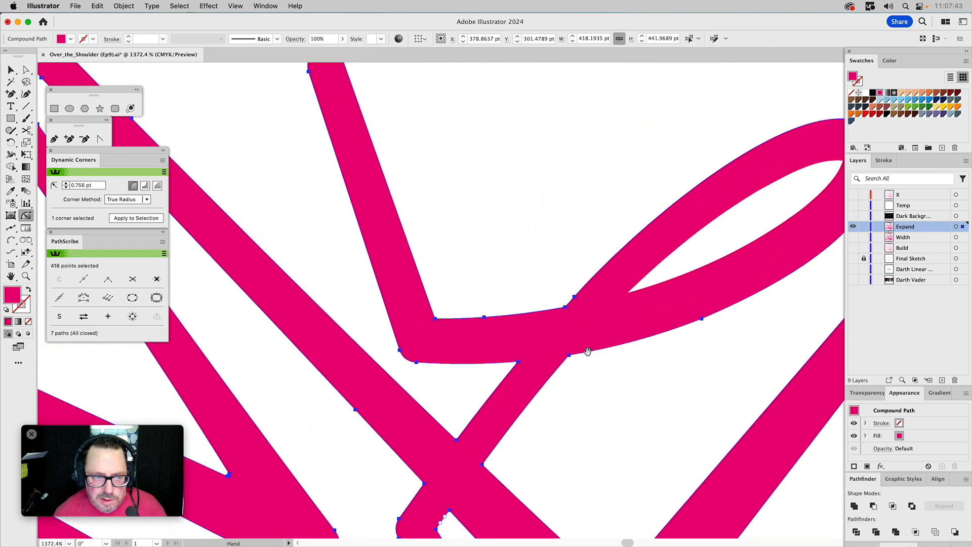
- Deselect the artwork and round the bottom inner corner of the narrow sliver on the helmet's crest at 0.106 pt
left_click(25, 277)
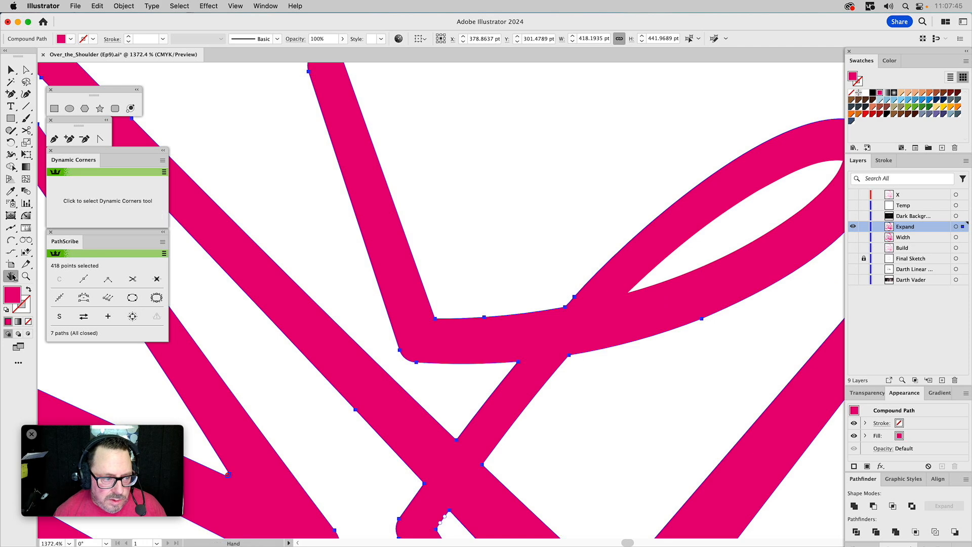
key("super+0")
left_click_drag(450, 110, 576, 263)
left_click(280, 103, "super")
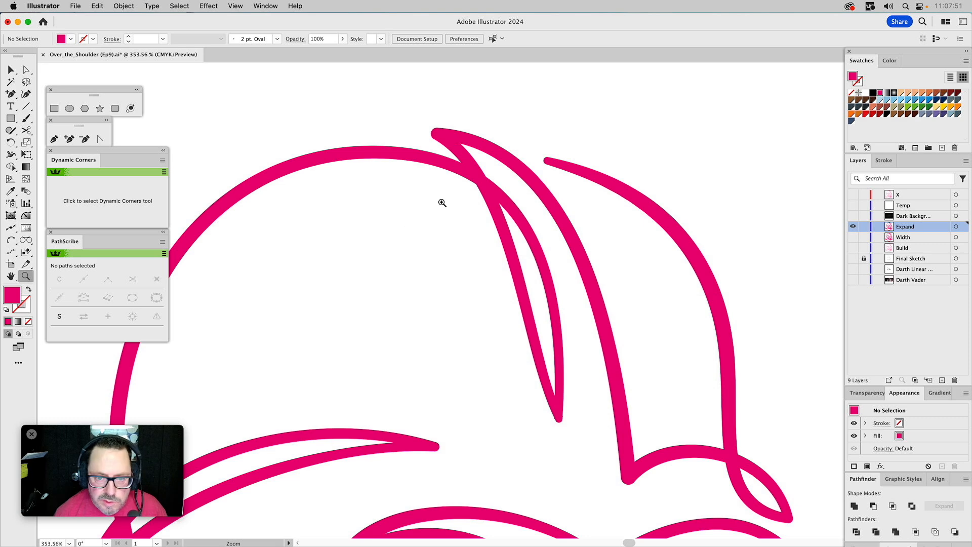
left_click_drag(418, 123, 577, 257)
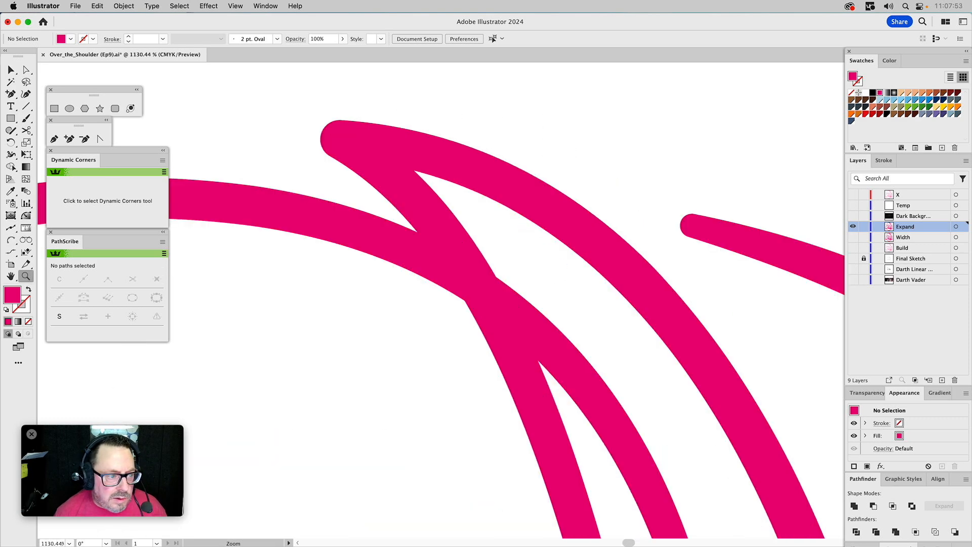
left_click(28, 217)
key("space")
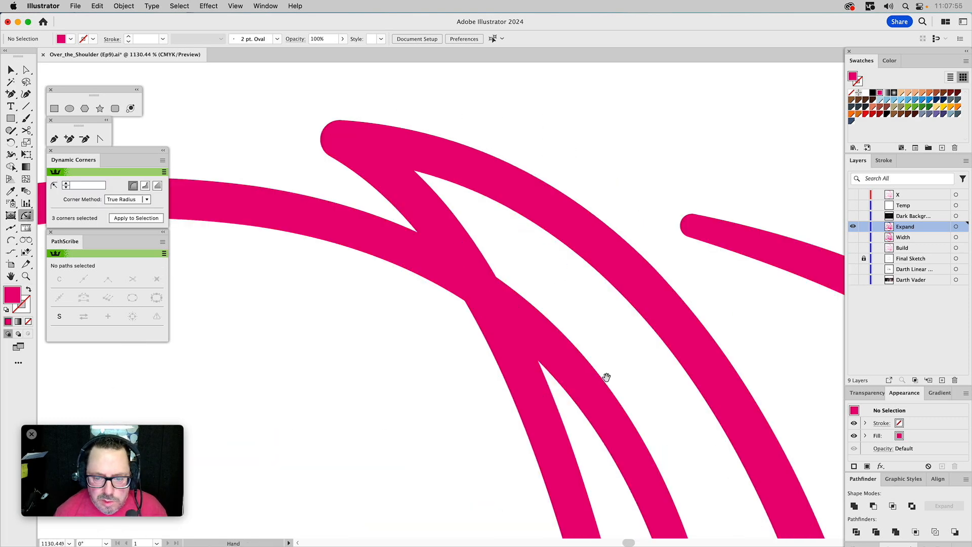
left_click_drag(605, 378, 582, 100)
left_click_drag(667, 363, 623, 117)
left_click_drag(647, 335, 624, 180)
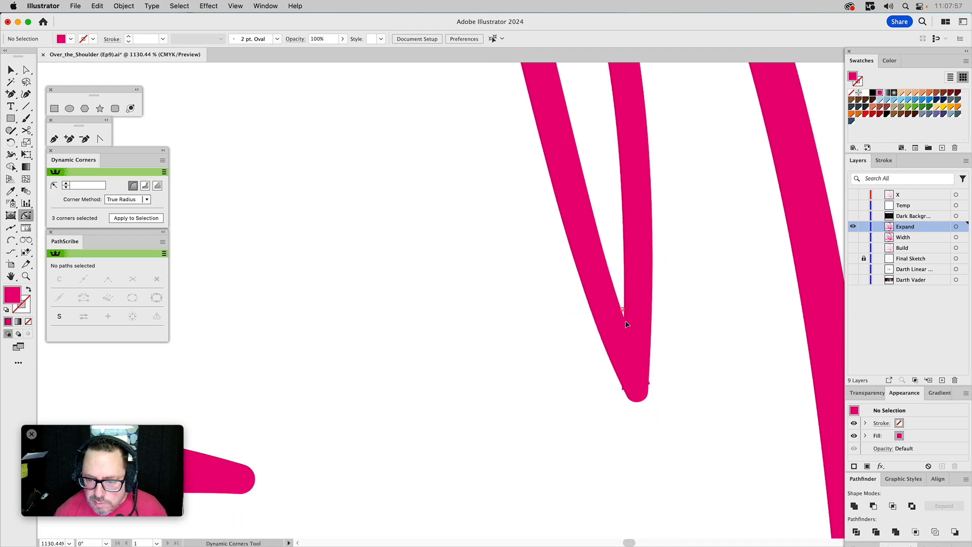
left_click_drag(625, 320, 640, 309)
- Round the sharp right inner tip of the curved band on the helmet's left side at 0.029 pt
key("space")
left_click_drag(338, 173, 776, 329)
left_click_drag(343, 290, 699, 321)
key("super+0")
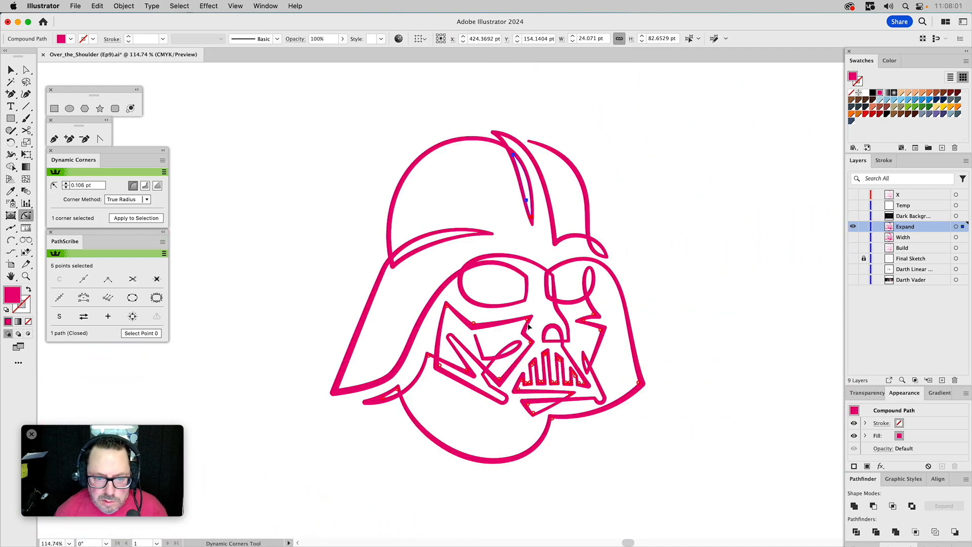
left_click(29, 276)
left_click_drag(412, 214, 509, 252)
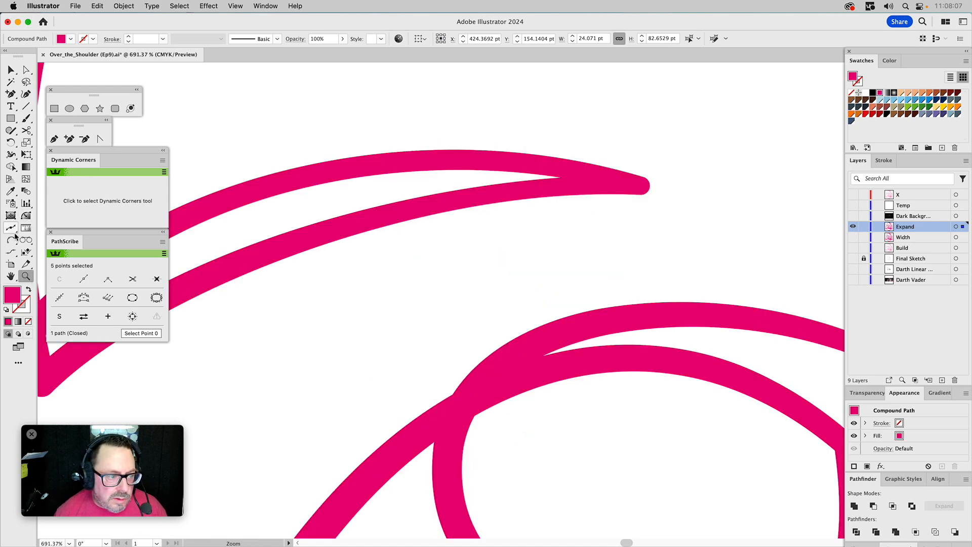
left_click(26, 218)
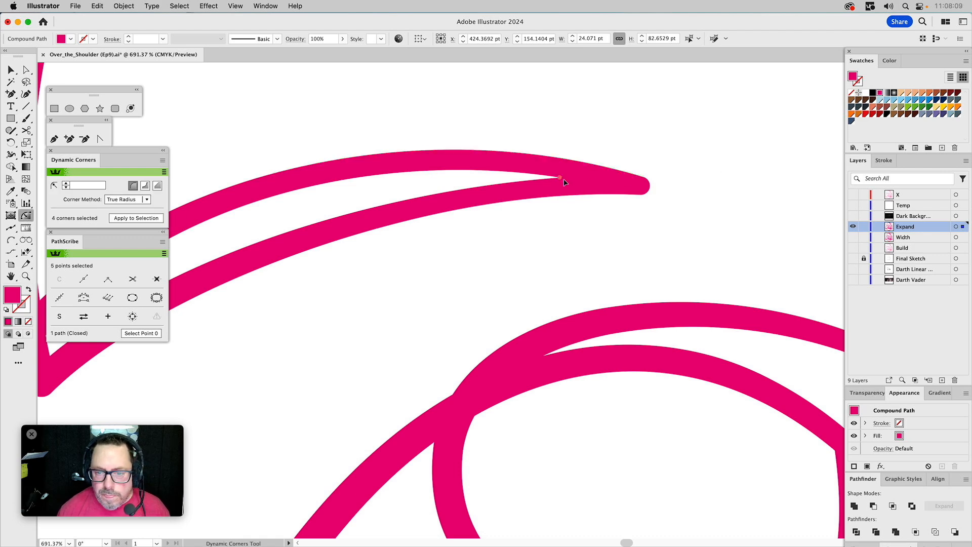
key("a")
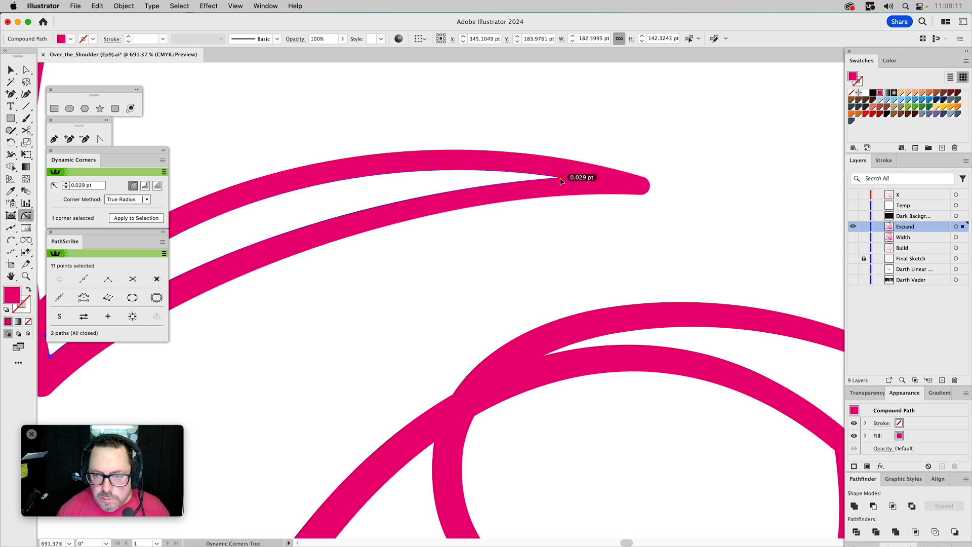
left_click(560, 178)
- Nudge the upper anchor point at the curved helmet band's sharp right inner tip slightly to refine its shape
left_click_drag(561, 180, 555, 183)
left_click(560, 178)
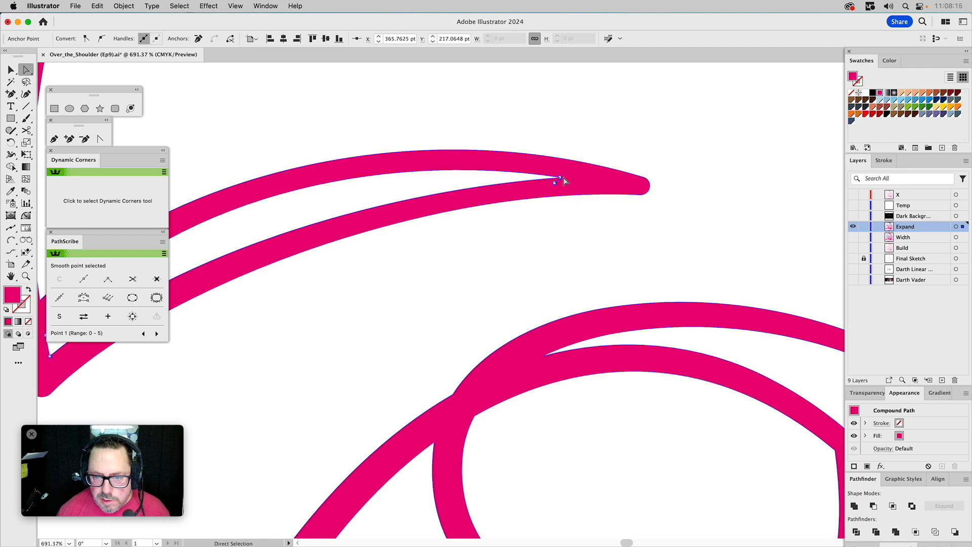
mouse_move(560, 178)
left_mouse_down()
mouse_move(567, 172)
mouse_move(561, 179)
left_mouse_up()
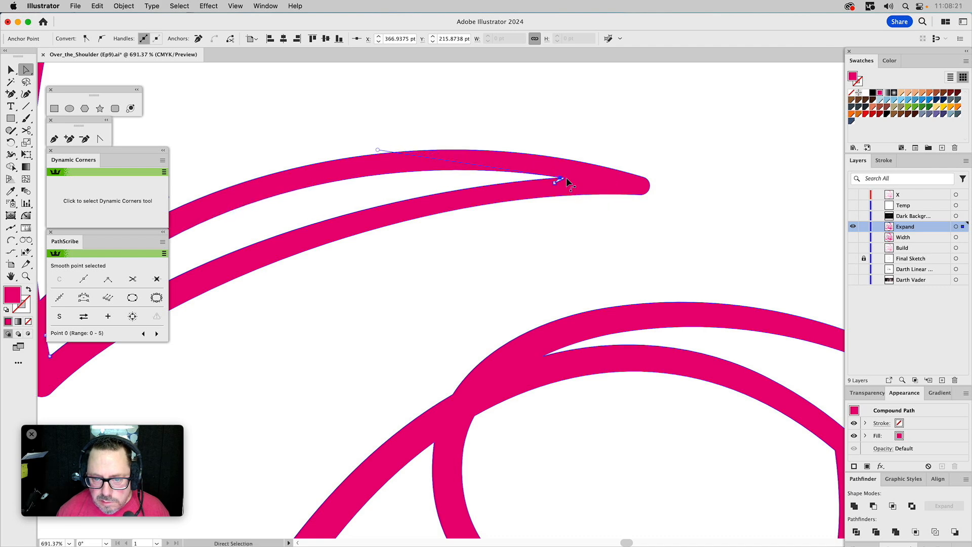
- Draw a small closed filled patch with the Pen tool over the lower part of the curved band's right inner tip
key("p")
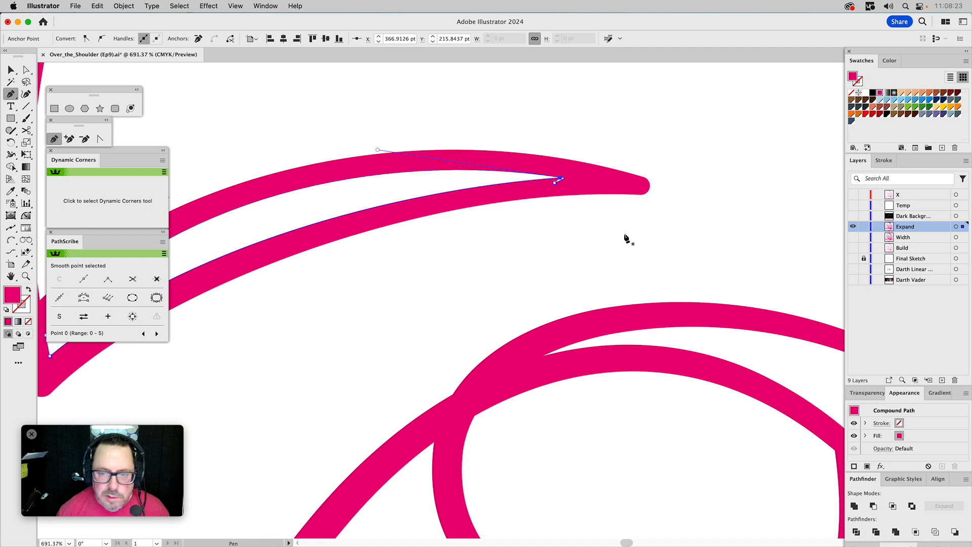
left_click_drag(564, 168, 561, 181)
left_click(559, 177)
left_click(549, 183)
left_click(549, 189)
left_click(595, 182)
left_click(595, 171)
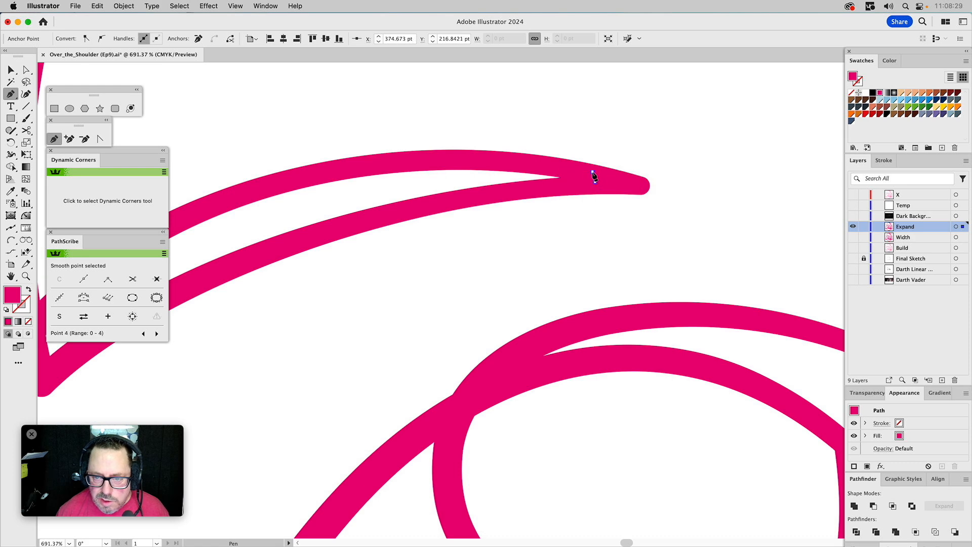
- Select all artwork and unite the patch with the outline
key("v")
left_click(652, 163)
key("super+a")
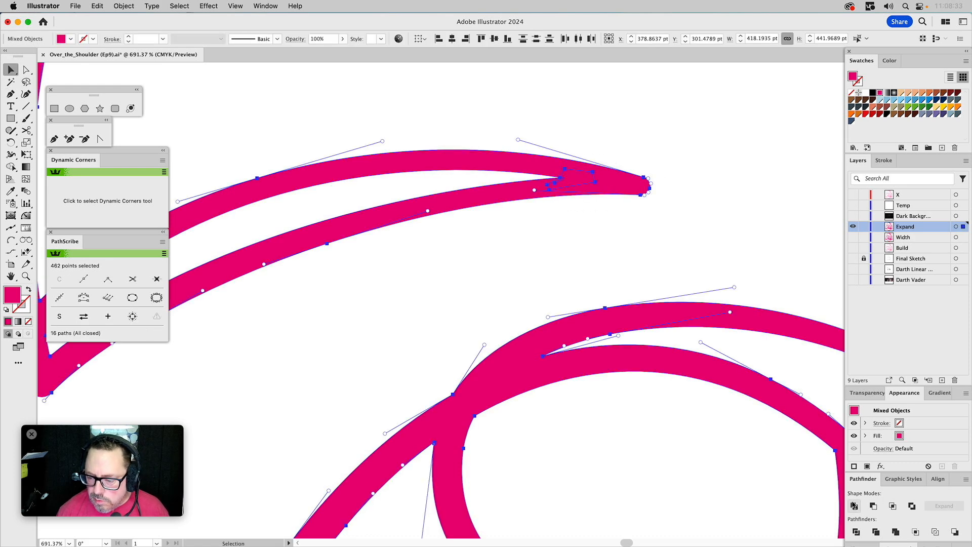
left_click(855, 505)
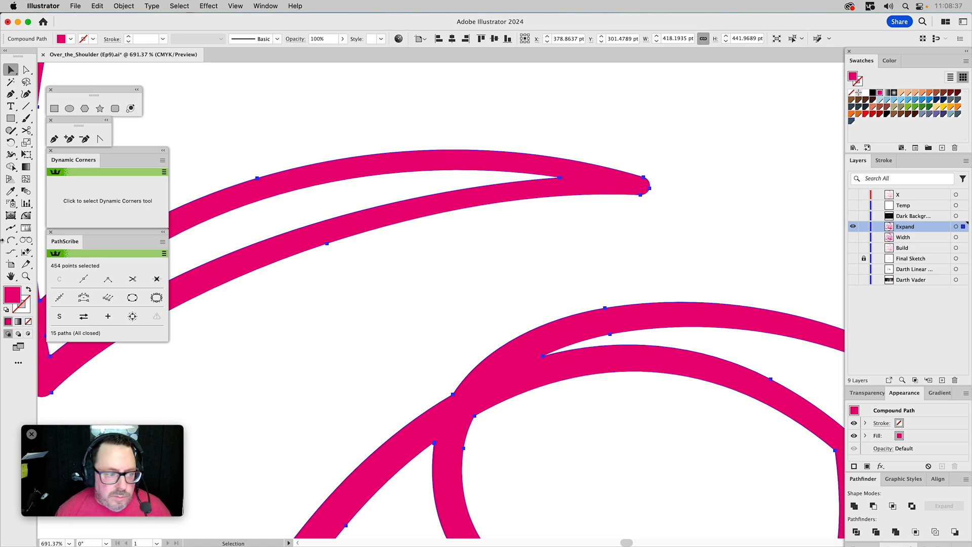
- Cover the leftover point at the band's right inner tip with a rectangle about 2.4 by 2.3 pt and unite it with the artwork
left_click(27, 276)
left_click_drag(496, 136, 623, 246)
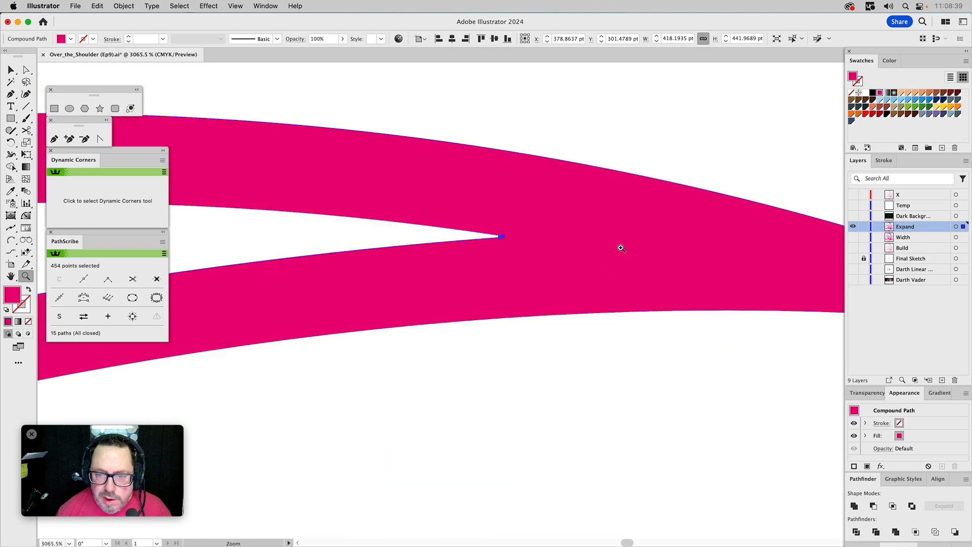
key("a")
key("super+shift+a")
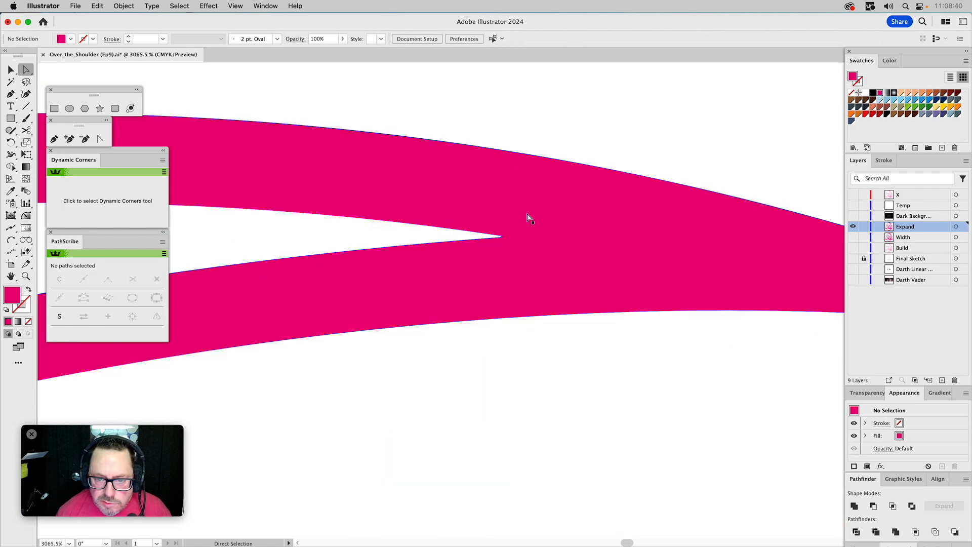
left_click(502, 237)
left_click_drag(502, 241, 505, 240)
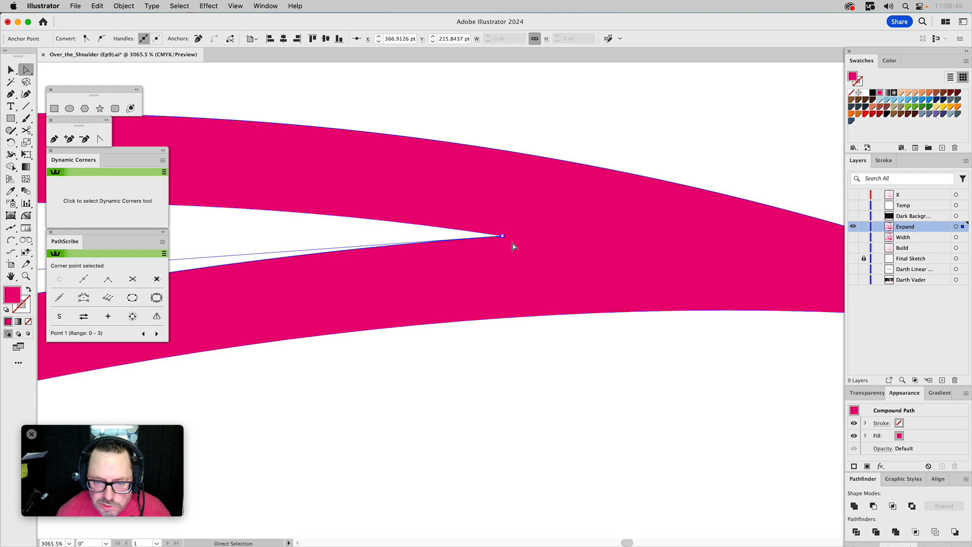
left_click(54, 107)
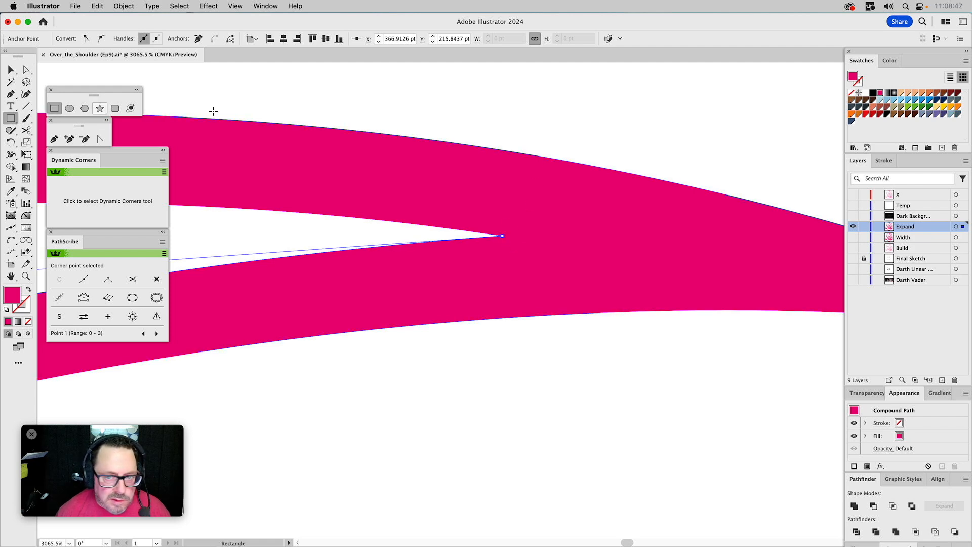
key("super+shift+a")
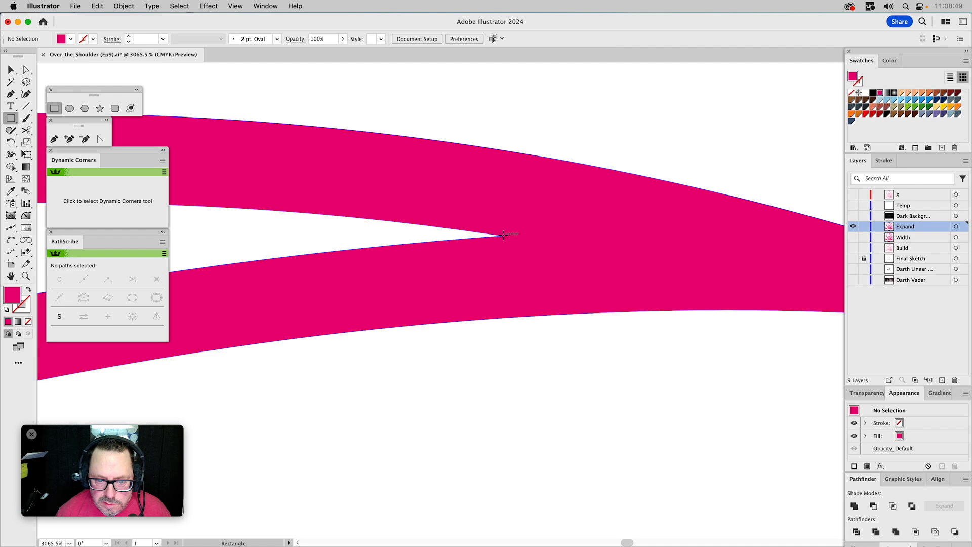
mouse_move(502, 236)
left_mouse_down()
mouse_move(552, 283)
mouse_move(540, 261)
left_mouse_up()
key("v")
left_click(753, 255, "shift")
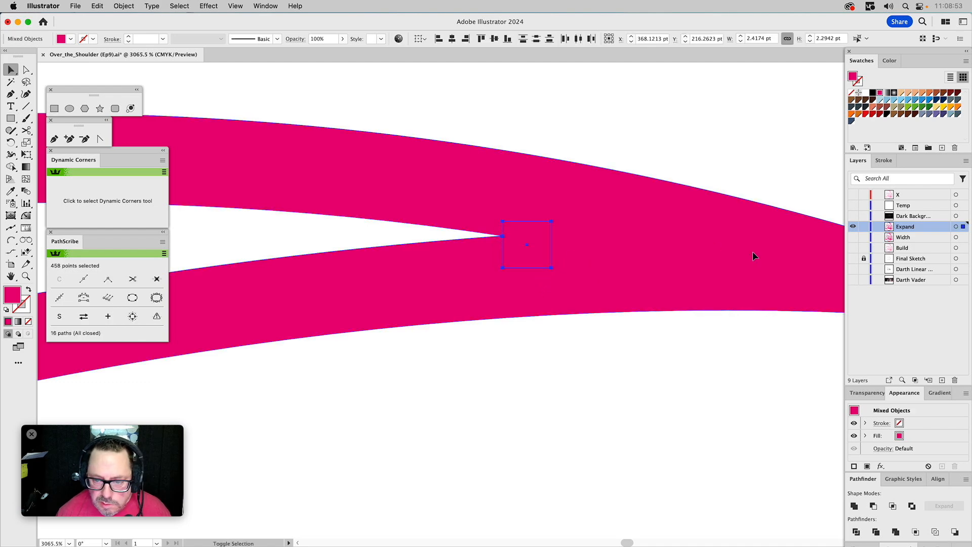
left_click(854, 506)
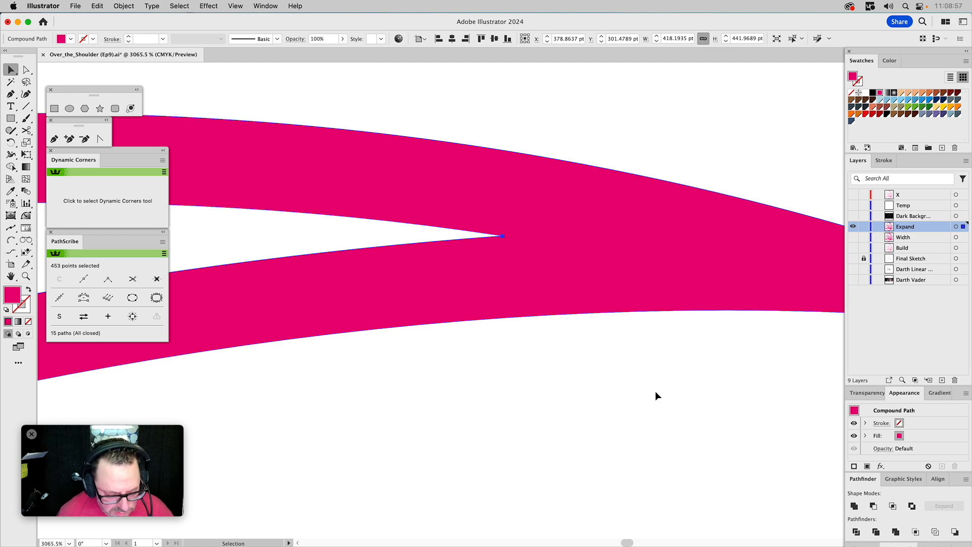
- Round the corner point at the curved band's right inner tip slightly with its live corner and deselect the artwork
key("a")
left_click(618, 397)
left_click(504, 237)
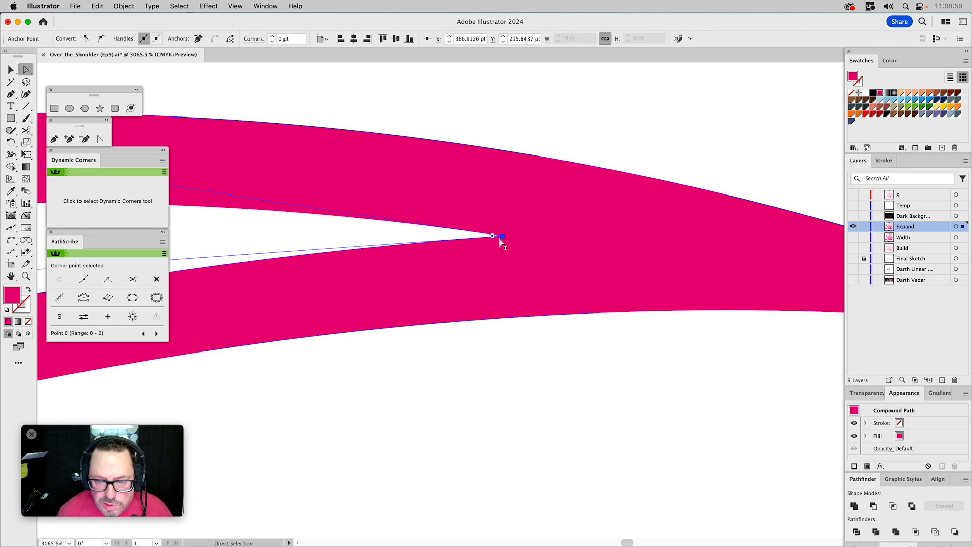
left_click_drag(489, 239, 490, 240)
left_click(538, 100)
- Round the curved band's lower-left inner corner with Dynamic Corners at 0.103 pt
left_click_drag(467, 281, 751, 238)
left_click(26, 276)
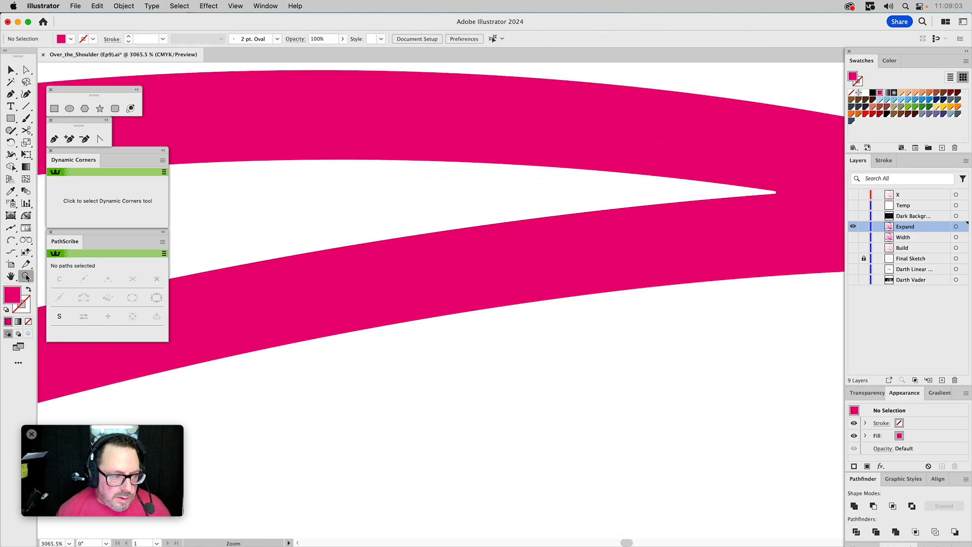
left_click(369, 328, "alt")
left_click(373, 328, "alt")
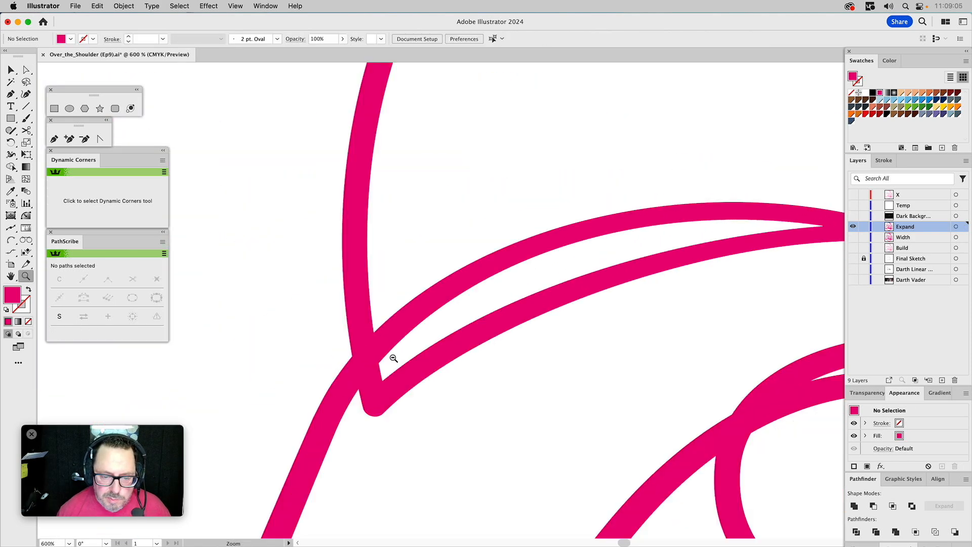
left_click_drag(376, 363, 376, 365)
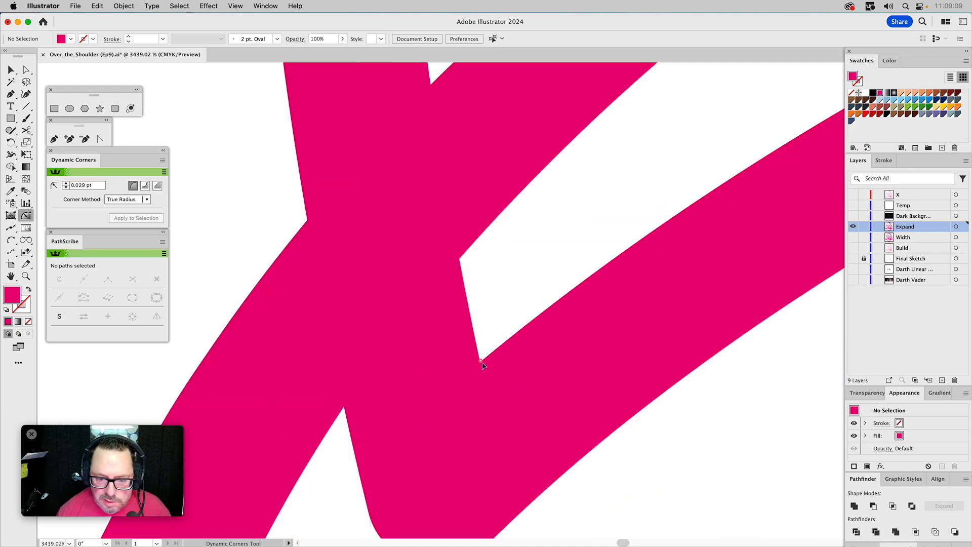
left_click_drag(485, 367, 489, 363)
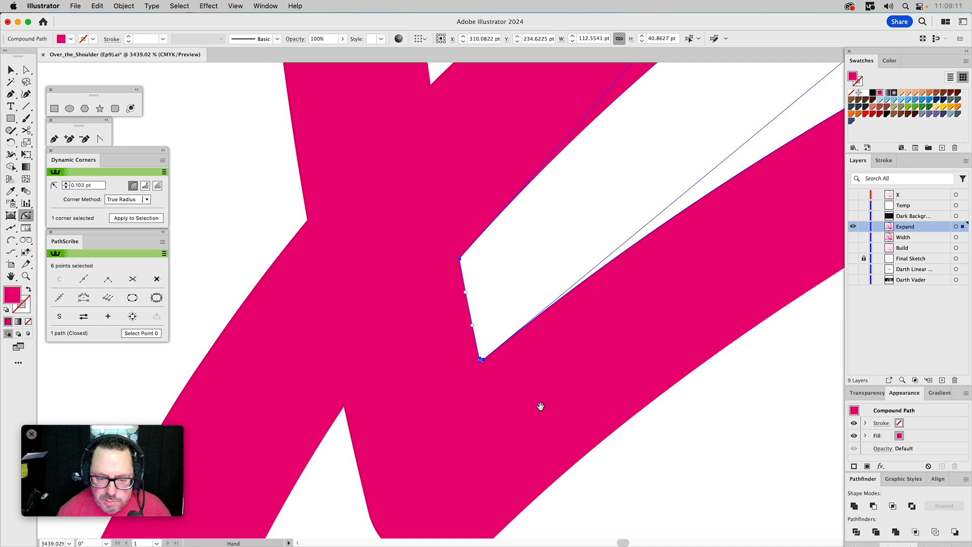
- Round the inner corner at the helmet flare's lower-left tip with Dynamic Corners at 0.299 pt
left_click_drag(539, 405, 558, 202)
left_click(29, 278)
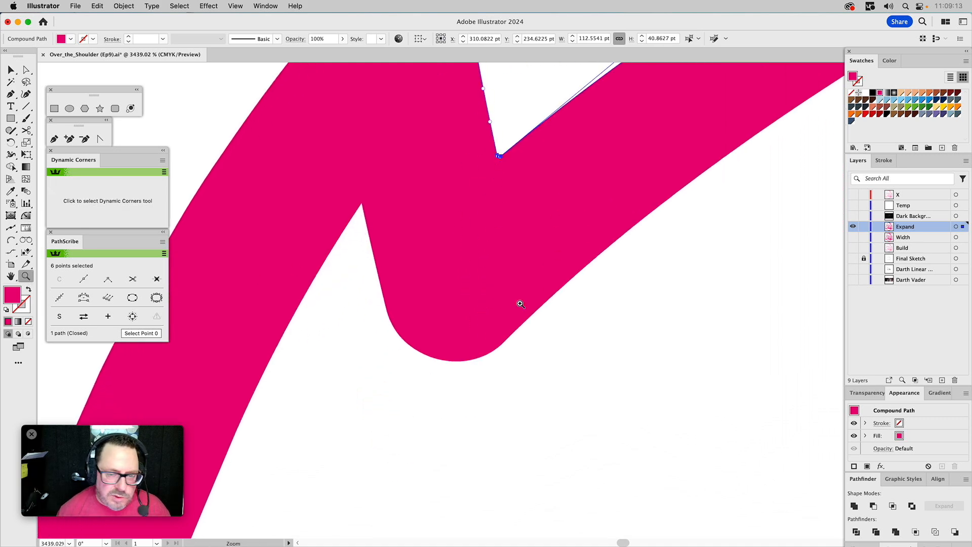
left_click(570, 293, "alt")
left_click(570, 293, "alt")
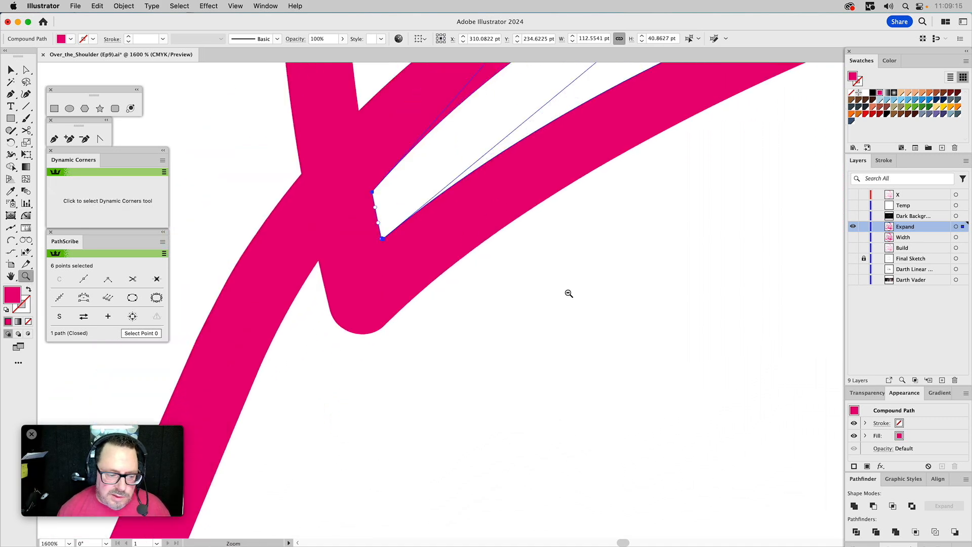
left_click(569, 292, "alt")
left_click(569, 292, "alt")
left_click(569, 293, "alt")
left_click(570, 294, "alt")
left_click(570, 295, "alt")
left_click(569, 295, "alt")
left_click(569, 294, "alt")
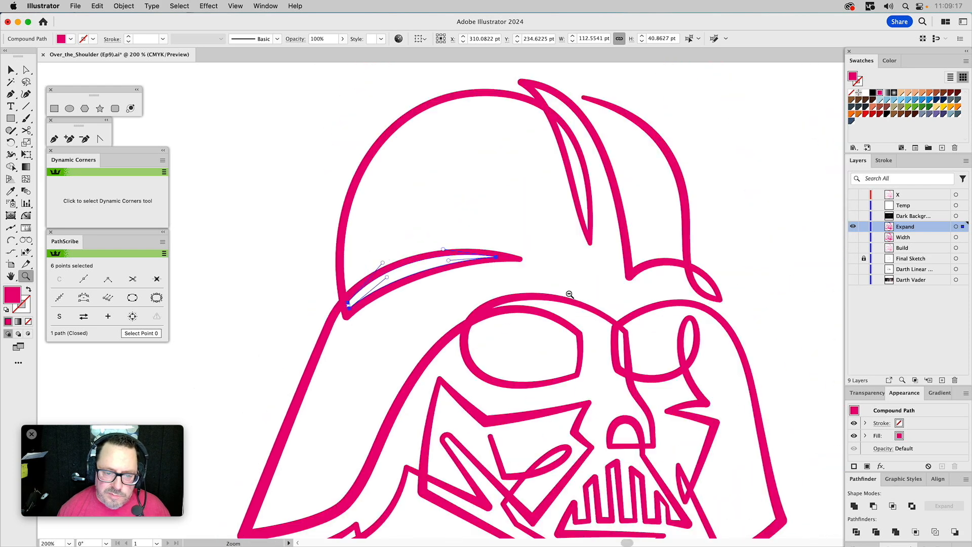
left_click_drag(369, 455, 445, 378)
left_click_drag(291, 393, 455, 493)
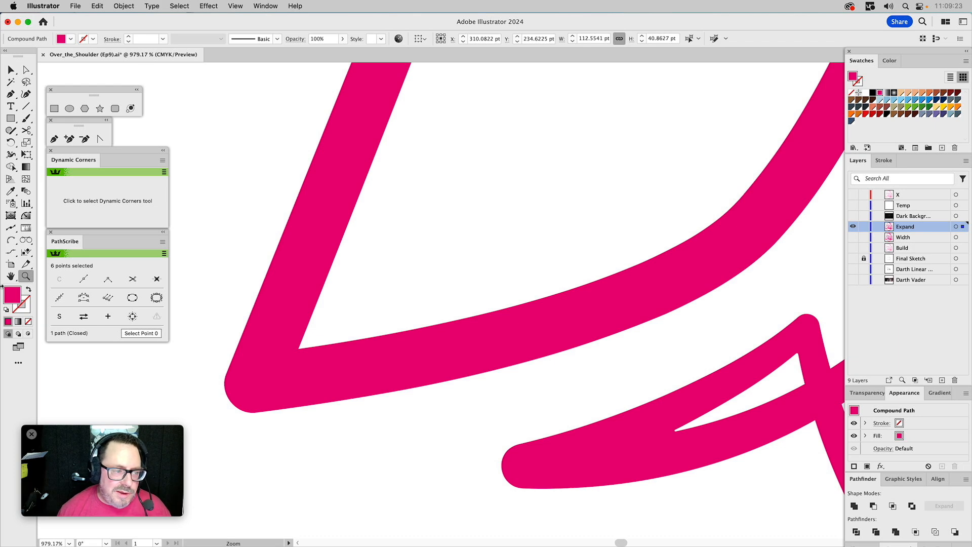
left_click(26, 216)
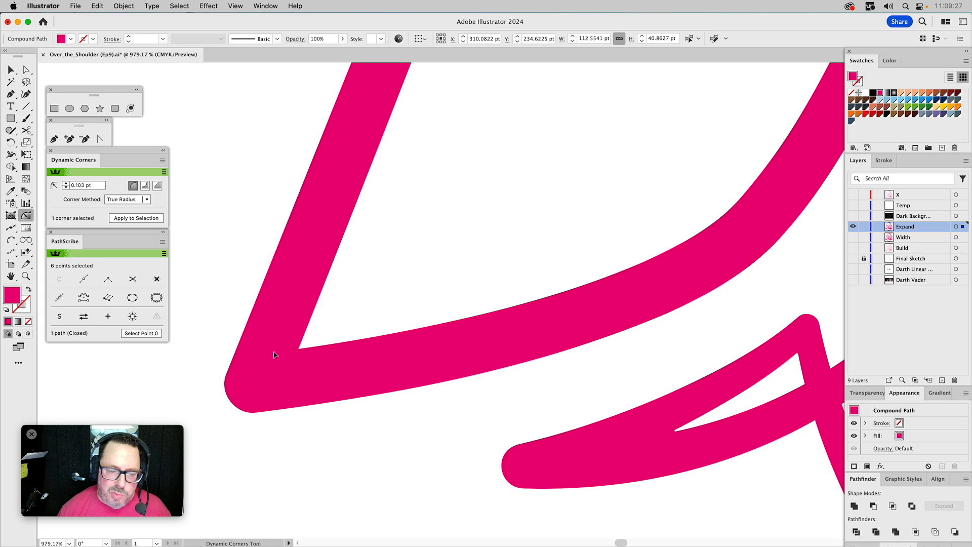
left_click_drag(299, 350, 307, 354)
- Round the left eye's upper-right inner corner at 0.647 pt and its lower-right inner corner at 0.791 pt
key("space")
left_click_drag(782, 399, 513, 500)
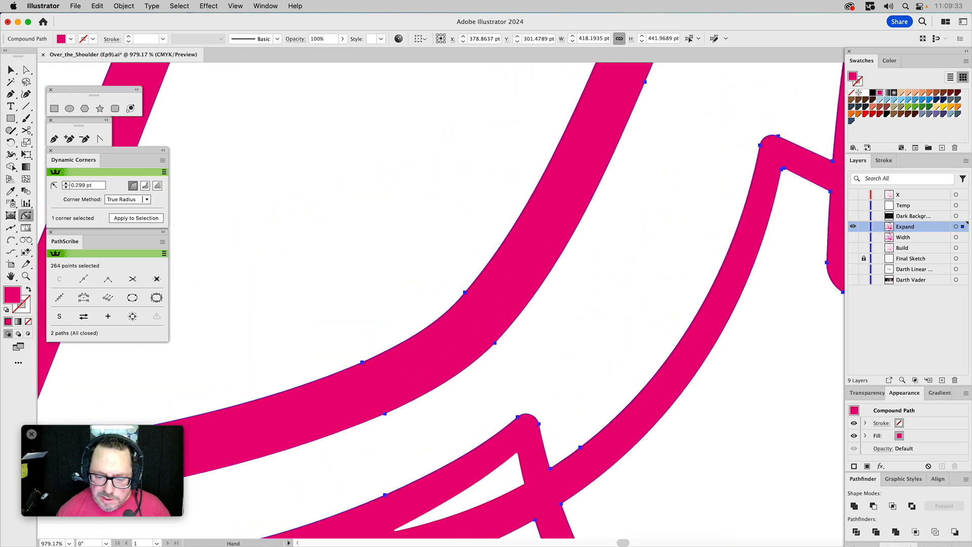
left_click_drag(645, 287, 536, 475)
left_click_drag(584, 303, 478, 527)
left_click_drag(612, 248, 291, 518)
mouse_move(551, 283)
left_mouse_down()
mouse_move(417, 345)
mouse_move(292, 370)
left_mouse_up()
left_click_drag(603, 354, 418, 307)
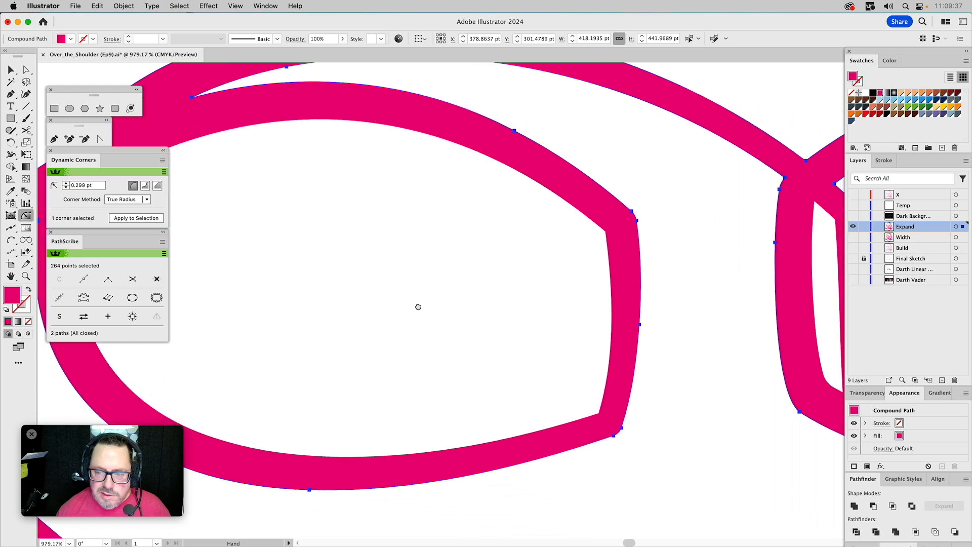
left_click_drag(606, 234, 604, 241)
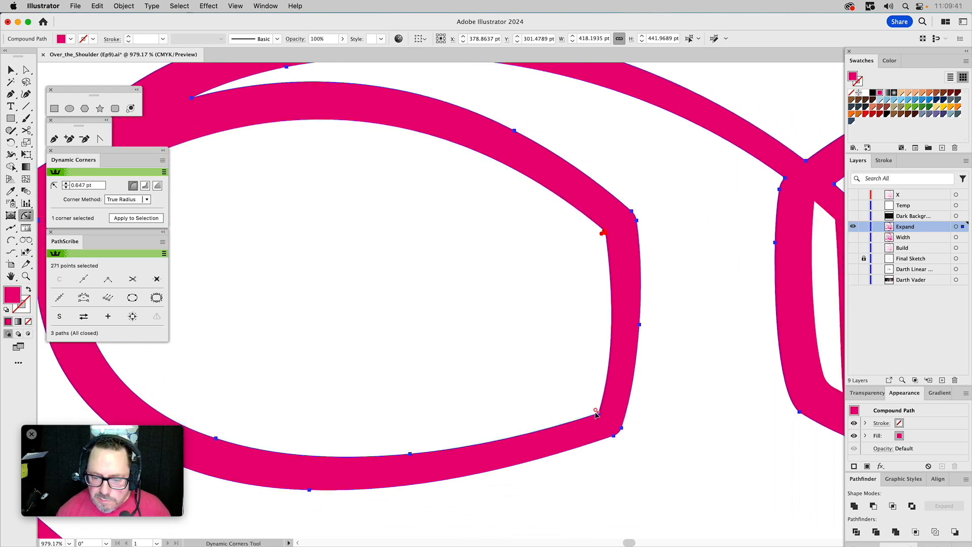
left_click_drag(599, 409, 600, 409)
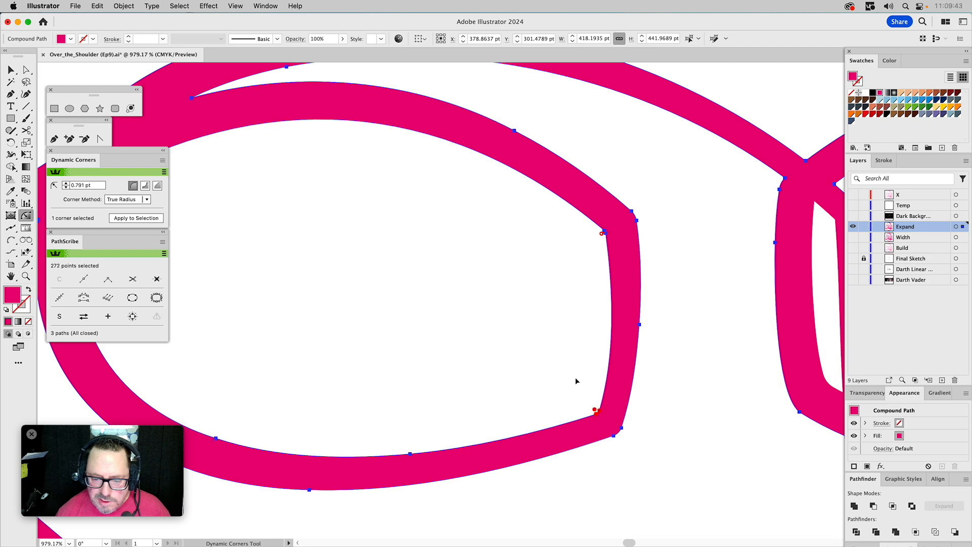
- Round the inner corner of the narrow sliver between the eyes at 0.75 pt and the two bends beside the nose at 0.353 and 0.831 pt
left_click_drag(686, 248, 432, 277)
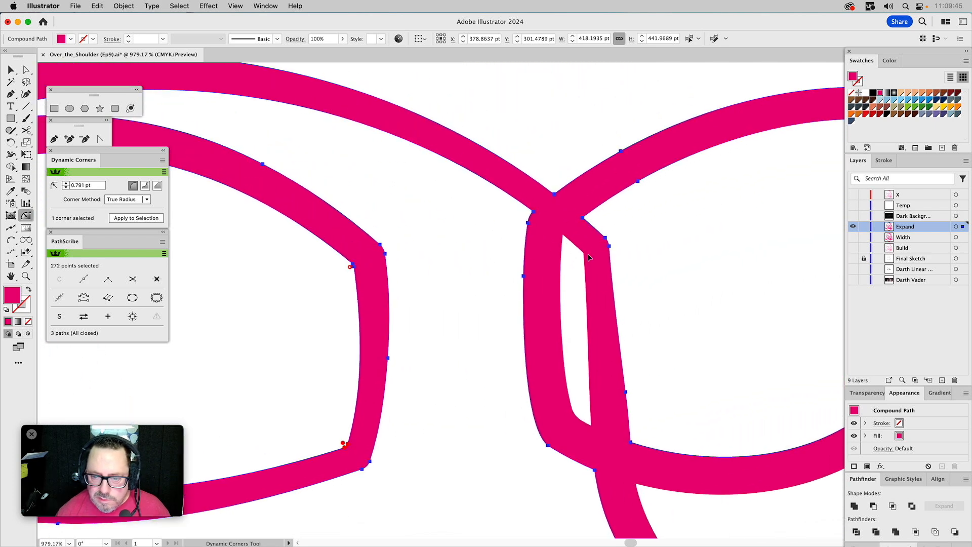
left_click_drag(584, 254, 420, 110)
left_click_drag(566, 230, 645, 72)
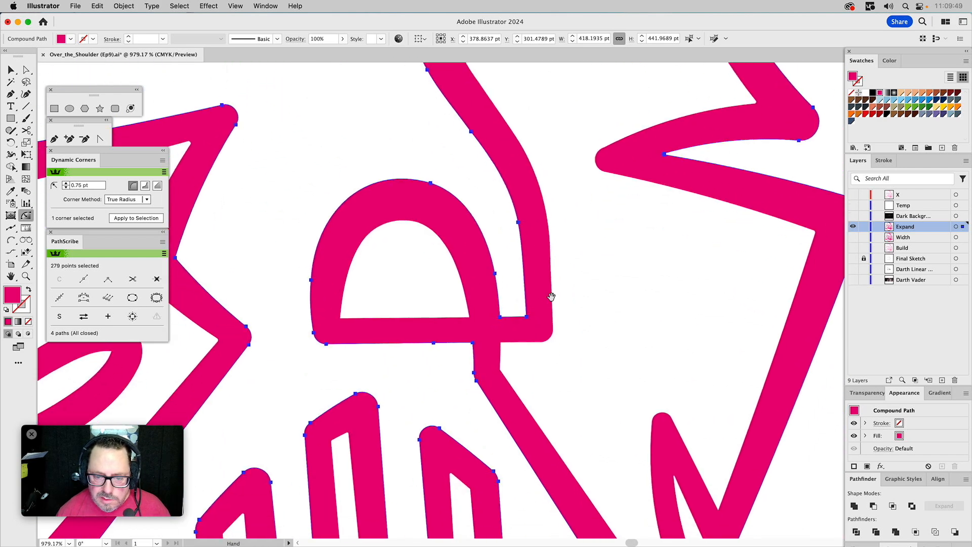
left_click_drag(527, 319, 533, 311)
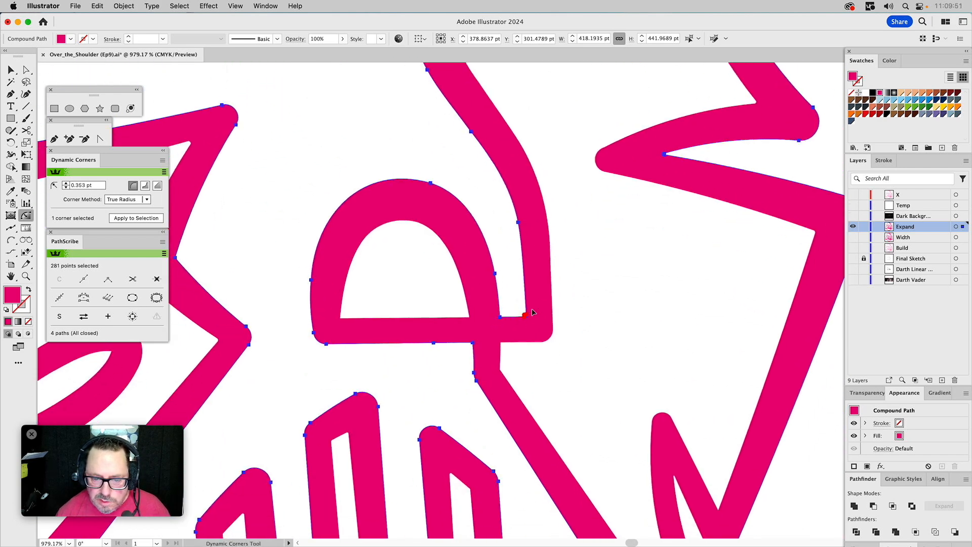
left_click(505, 373, "shift")
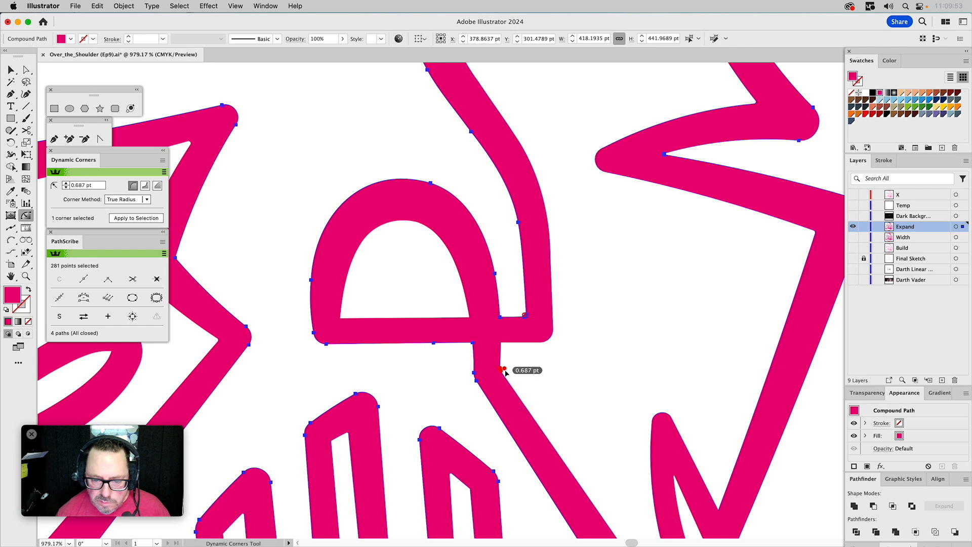
- Review the mouth grille and the whole drawing fitted in view with nothing selected
left_click_drag(665, 332, 653, 138)
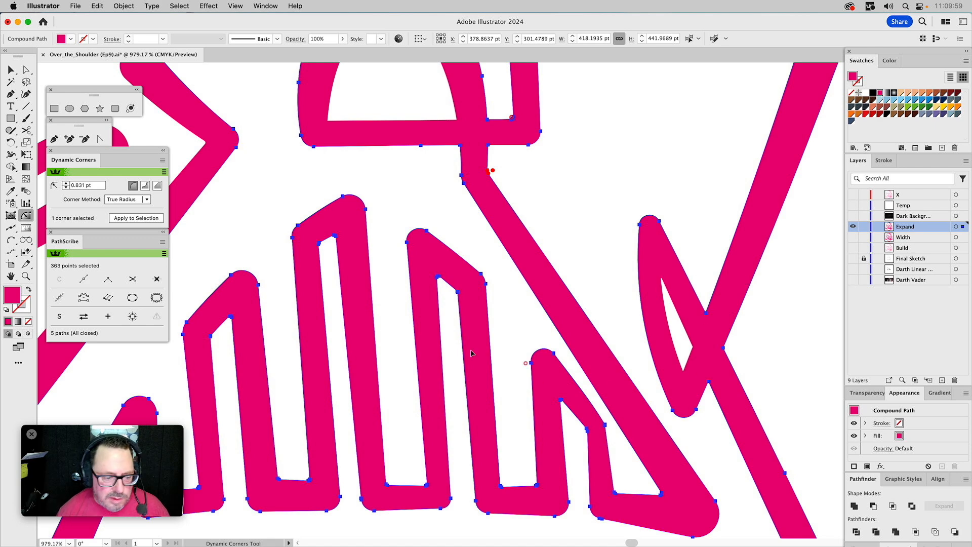
key("z")
left_click(523, 279, "alt")
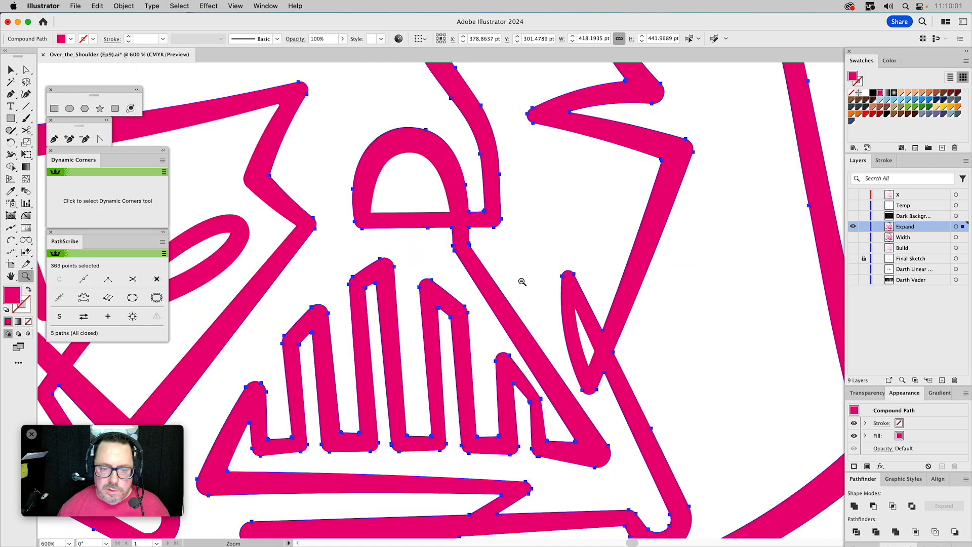
key("super+0")
key("v")
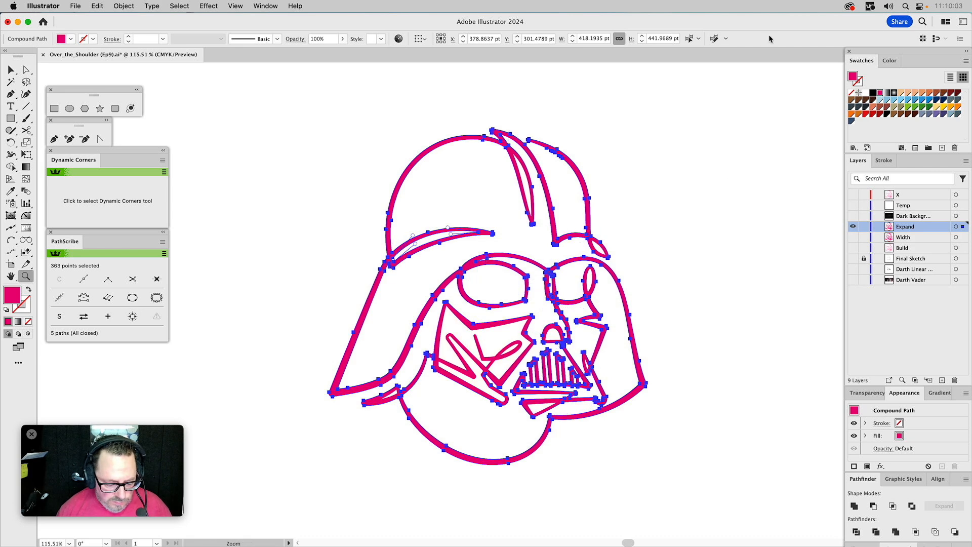
left_click(749, 101)
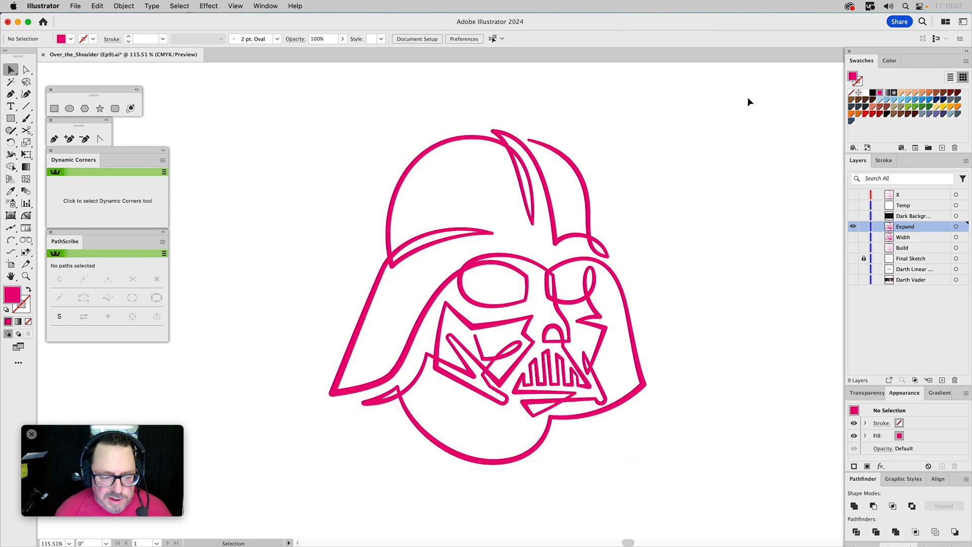
- Fill the whole Darth Vader compound path with the black swatch and deselect it
left_click_drag(570, 169, 570, 170)
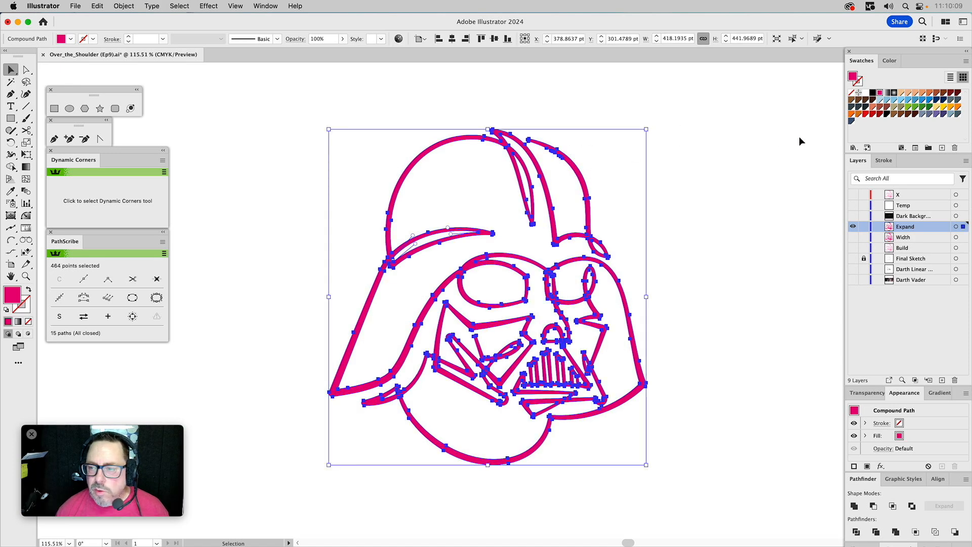
left_click(887, 114)
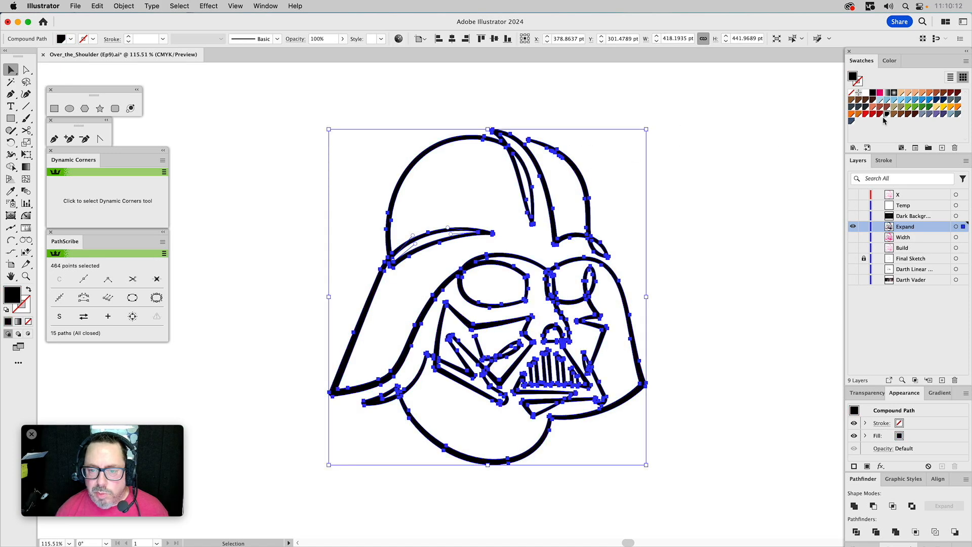
left_click(760, 134)
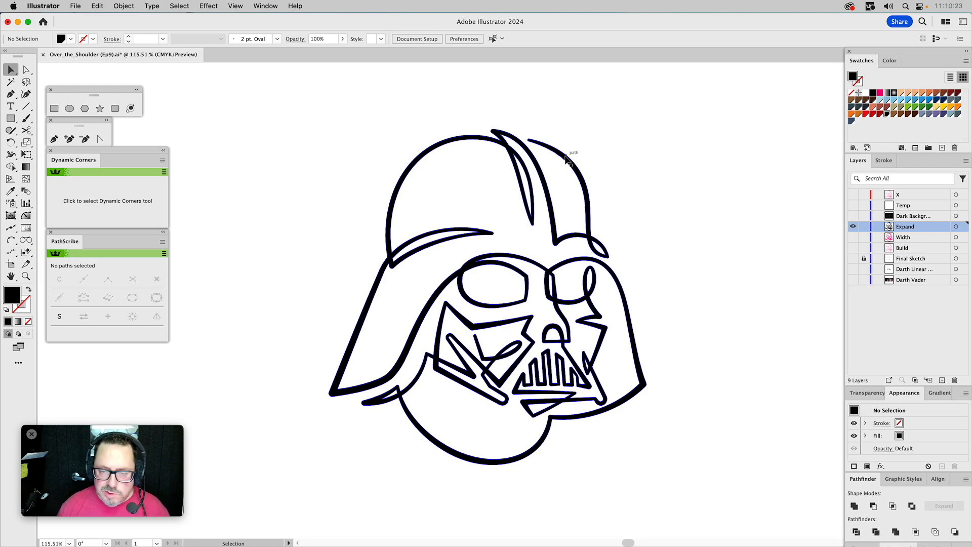
- Select the drawing and lighten its black fill to a 15% tint
left_click(567, 160)
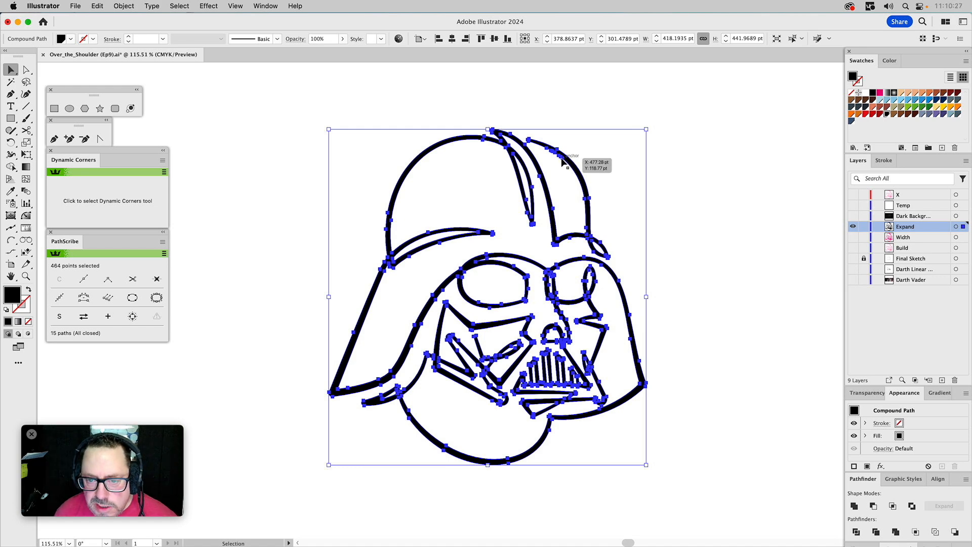
left_click(889, 62)
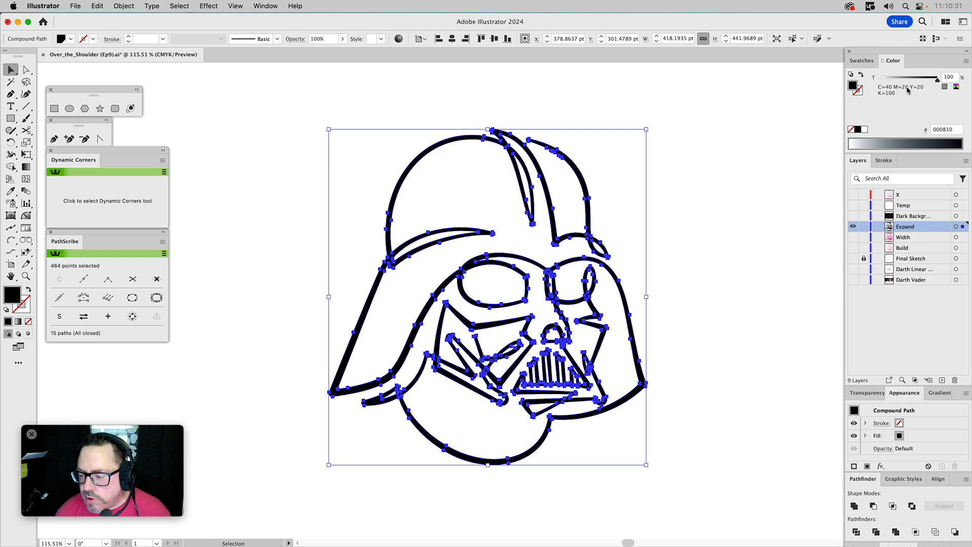
left_click(892, 80)
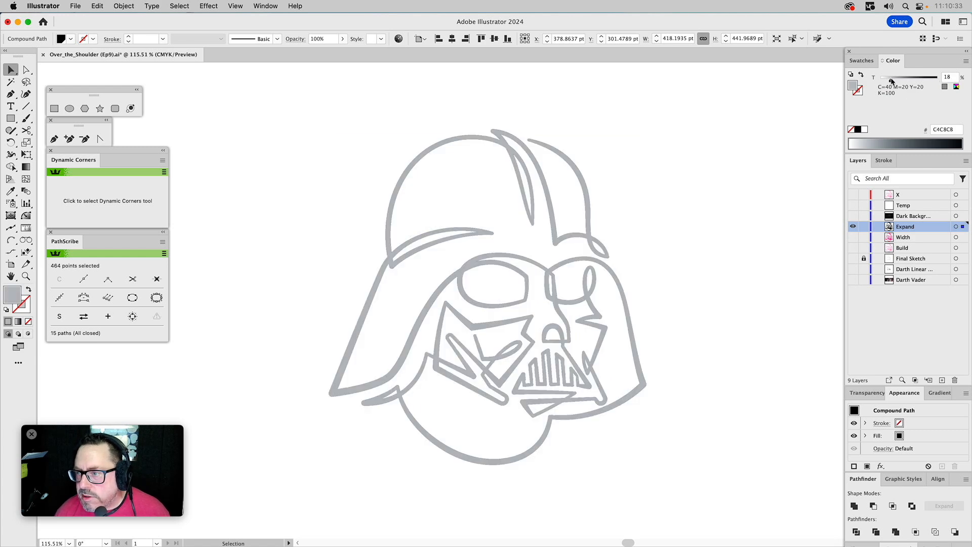
left_click_drag(893, 80, 890, 81)
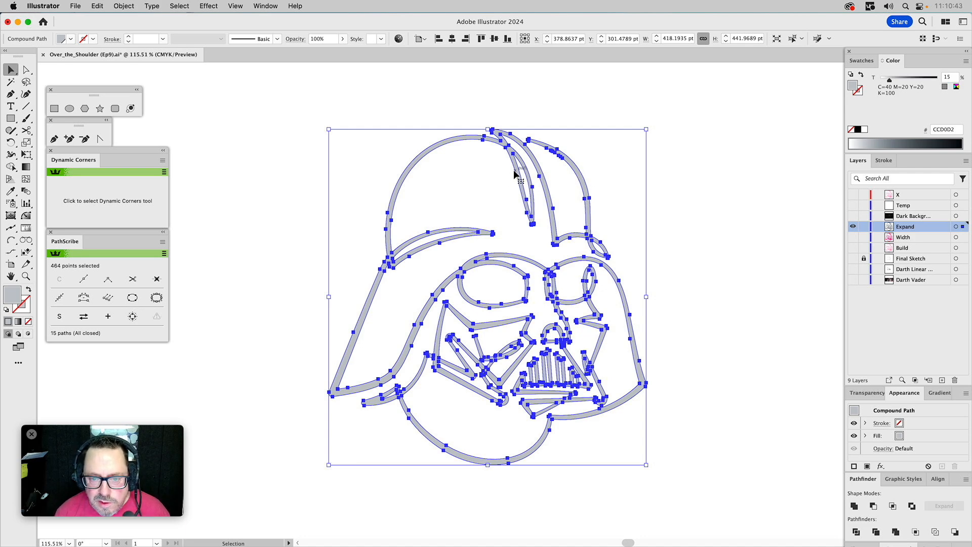
- Put the light grey version behind the black drawing, offset about 4 pt right and down as a drop shadow, and deselect
left_click_drag(517, 173, 519, 176)
key("super+x")
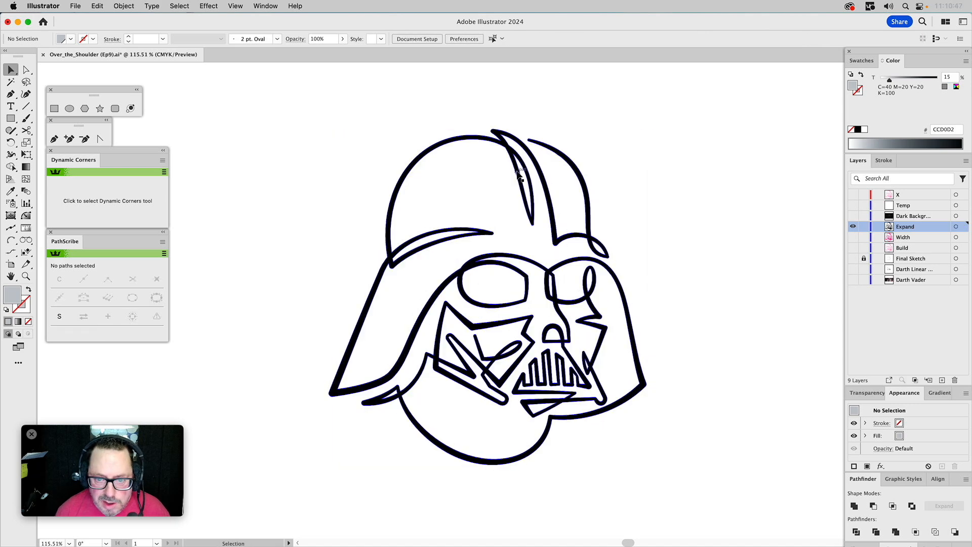
key("super+a")
key("super+b")
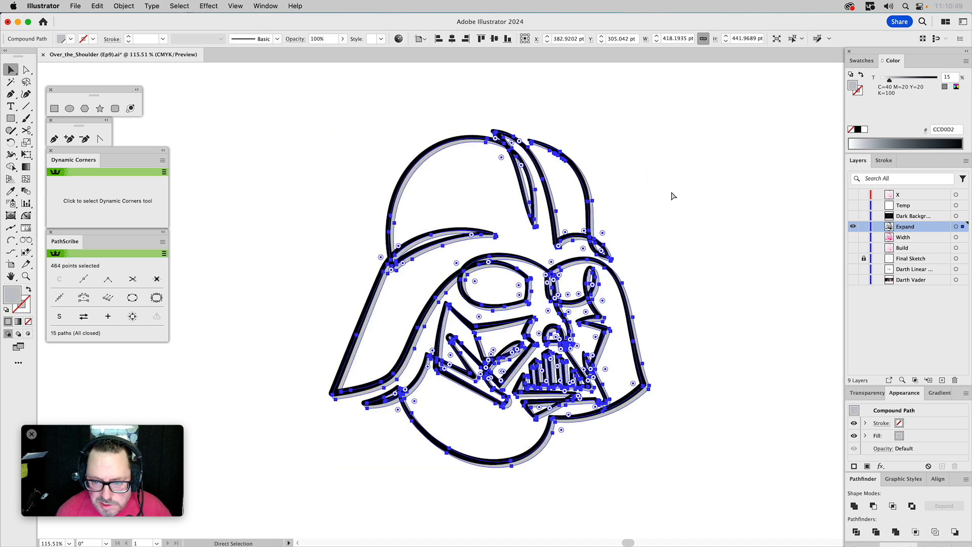
key("super+shift+a")
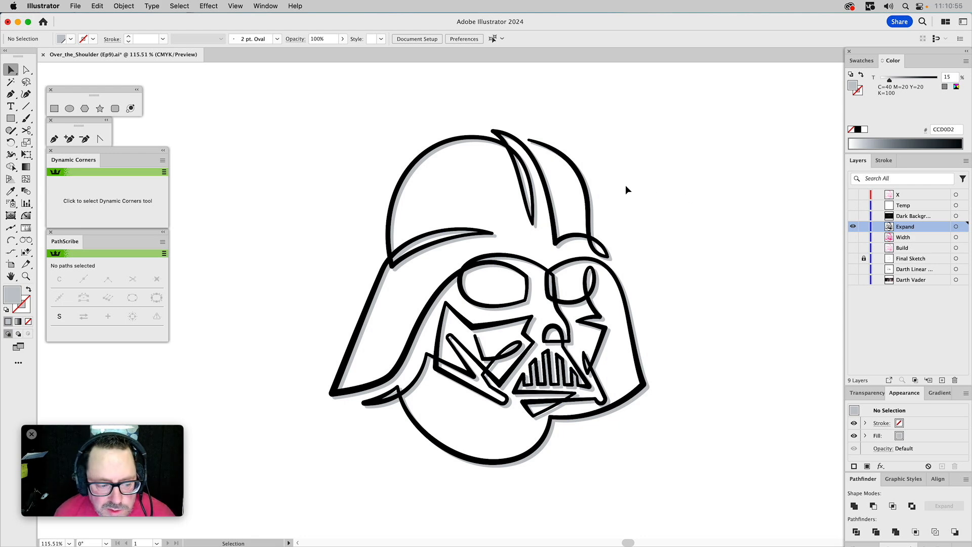
- Copy the black drawing, hide the Expand layer and show the Dark Background layer
left_click(574, 172)
key("a")
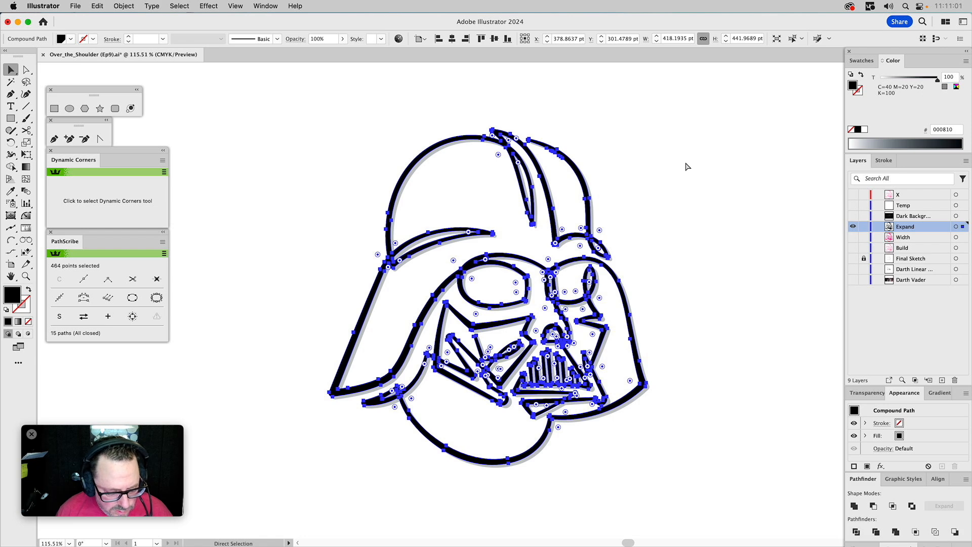
key("v")
left_click(854, 226)
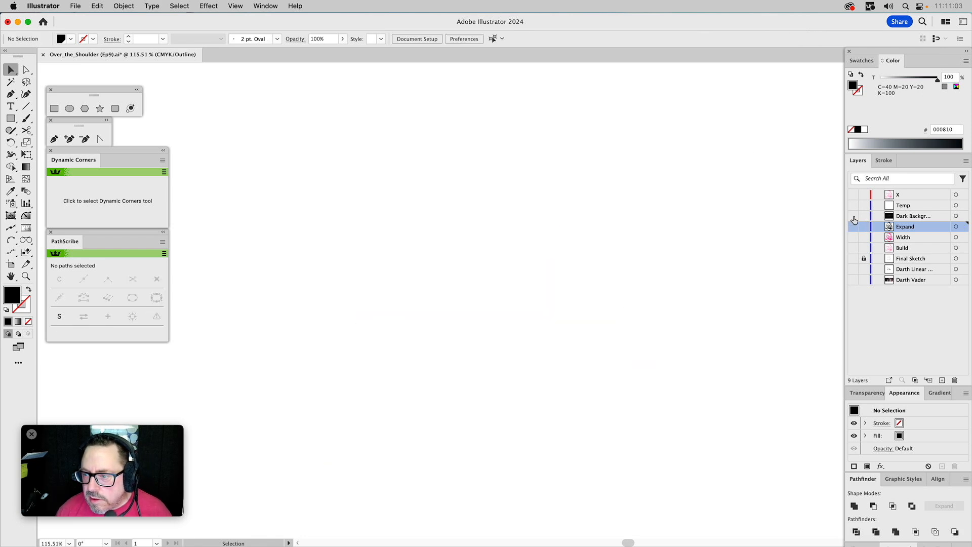
left_click(852, 217, "super")
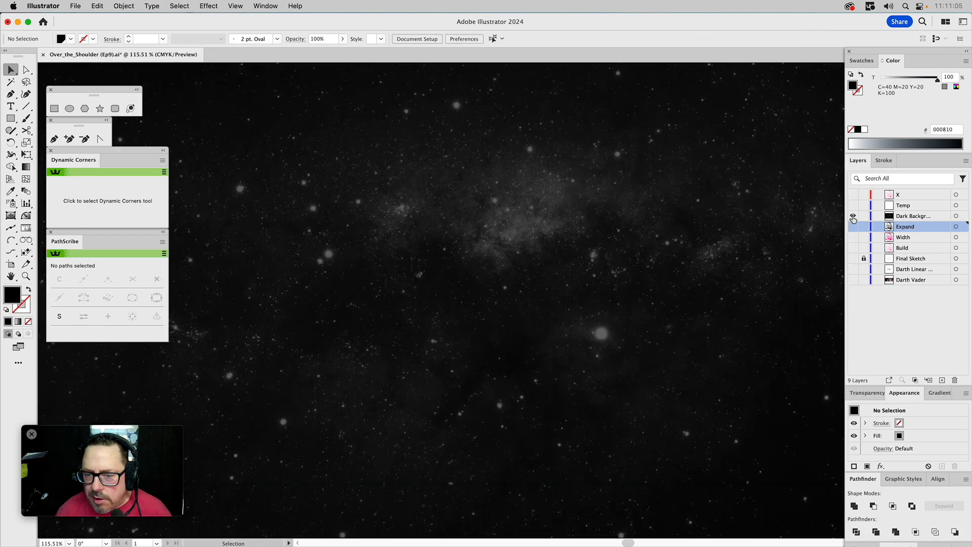
- Paste the copied drawing in place on the Dark Background layer and fill it with white
left_click(915, 217)
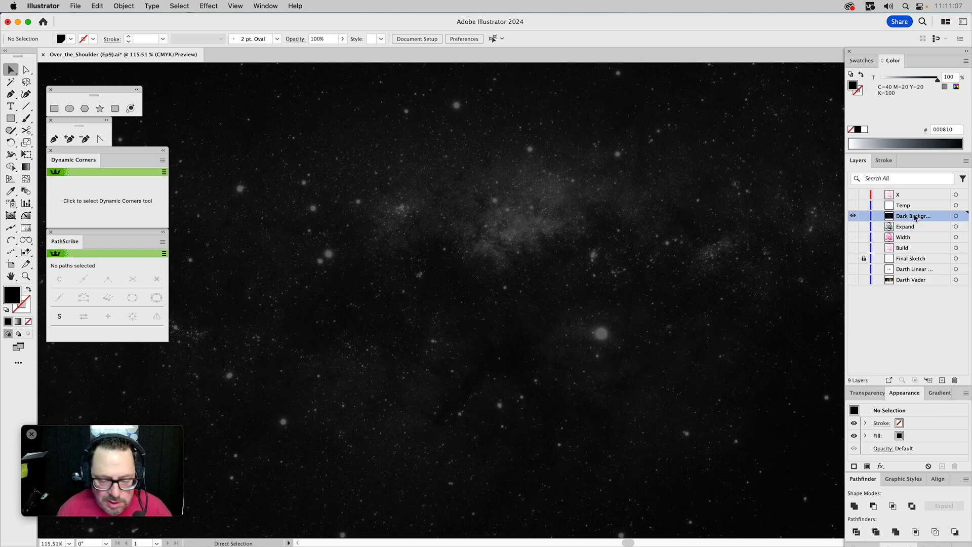
key("super+a")
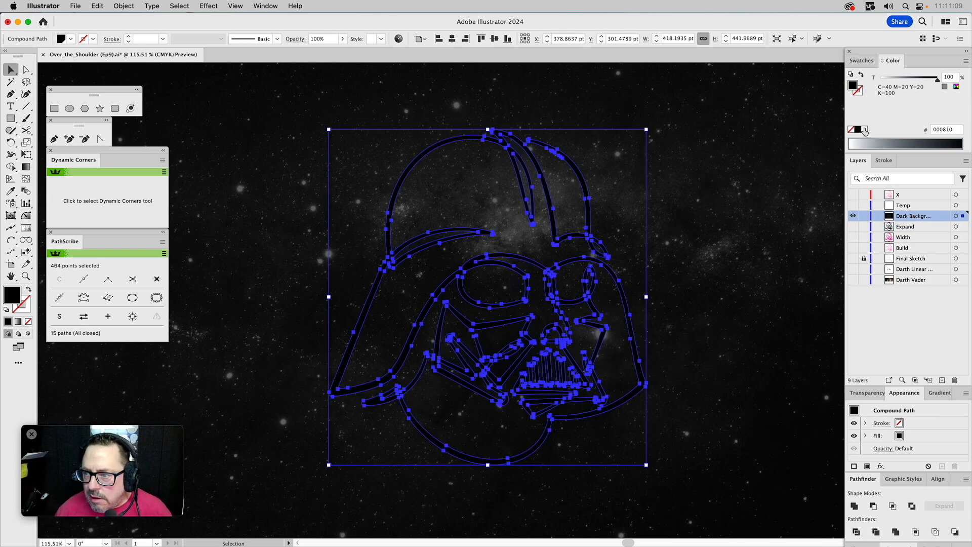
left_click(865, 130)
left_click(750, 160)
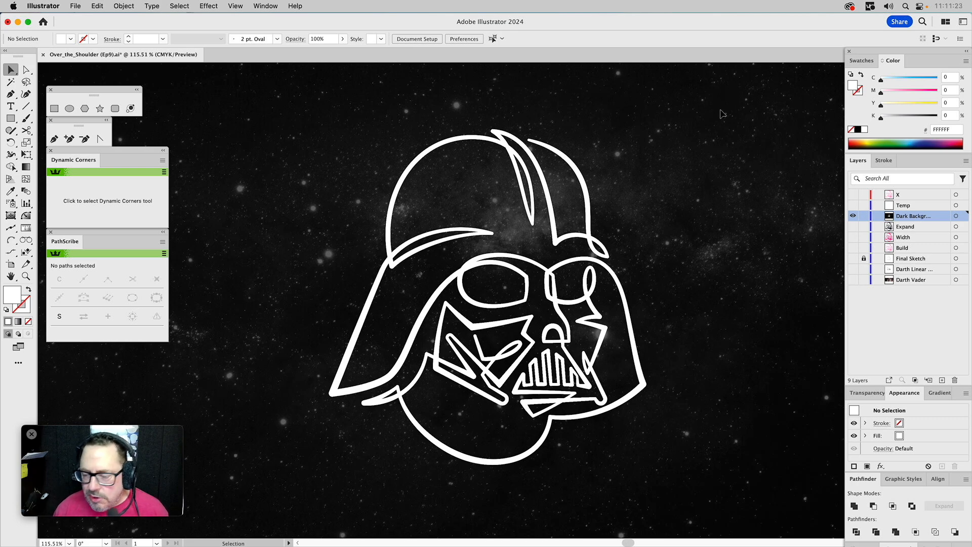
- Start an Illustrator Stylize Outer Glow effect on the white drawing, keeping the mode at Screen
left_click(541, 173)
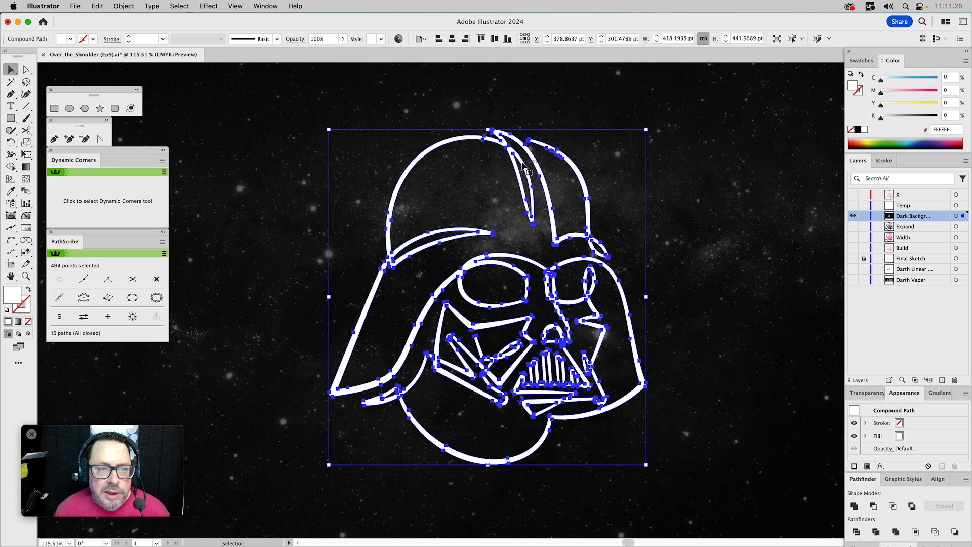
left_click(234, 6)
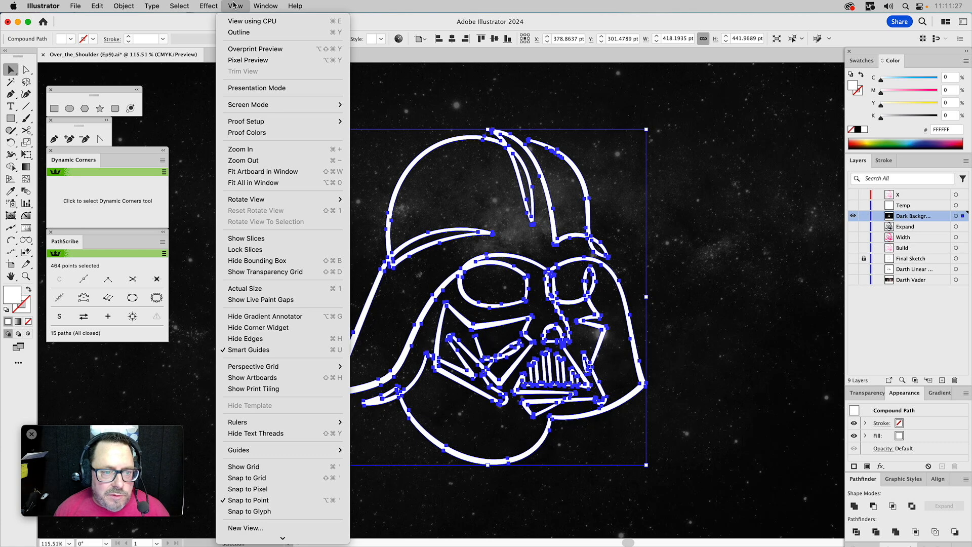
mouse_move(208, 5)
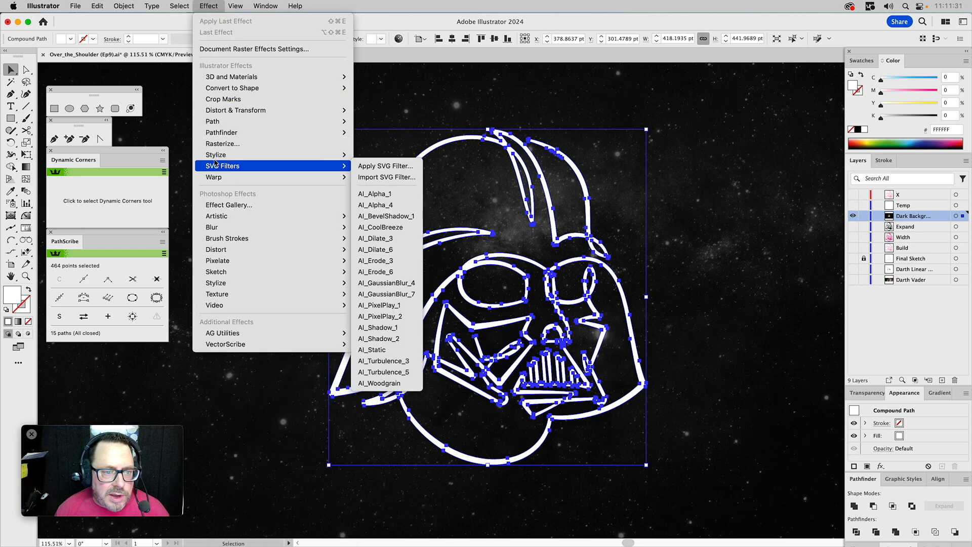
mouse_move(216, 157)
left_click(384, 190)
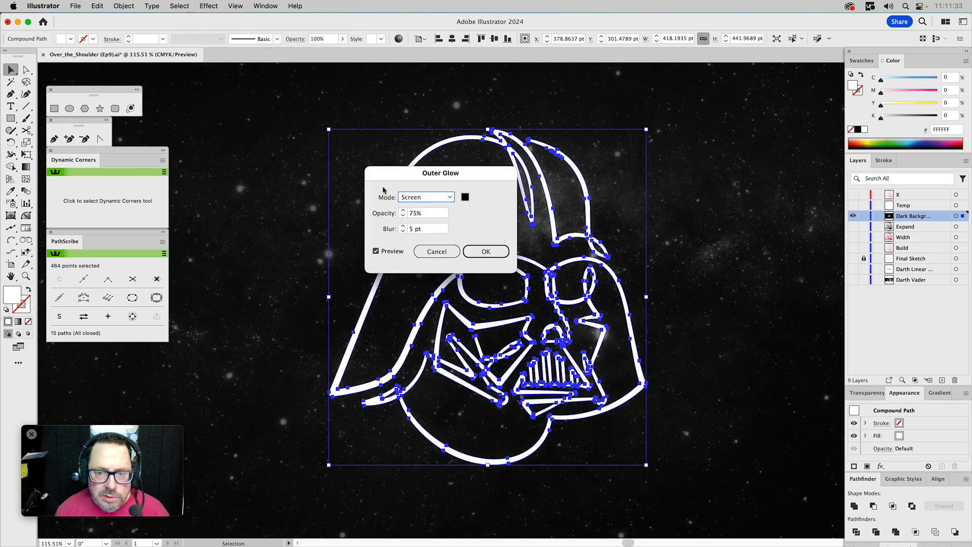
left_click(428, 198)
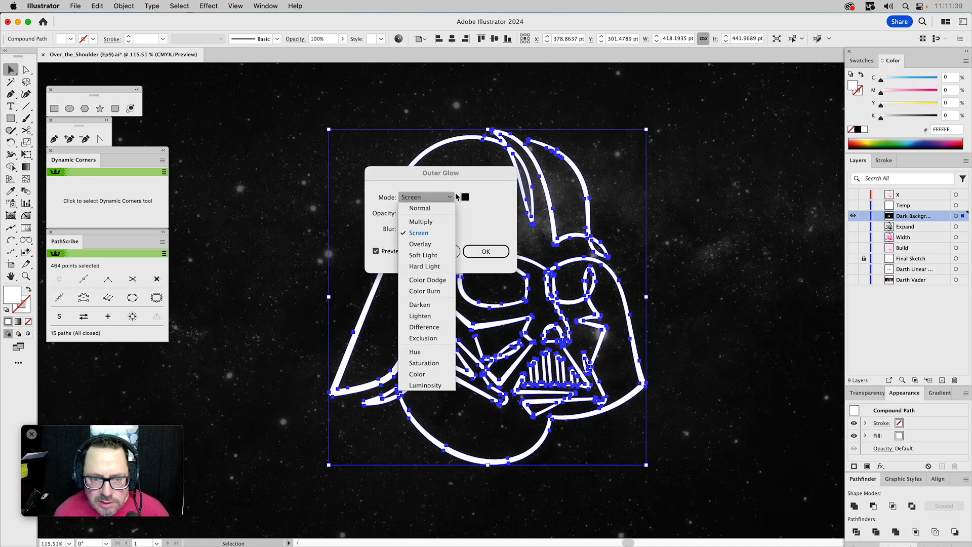
left_click(445, 197)
- Set the outer glow's color to the White swatch
left_click(465, 197)
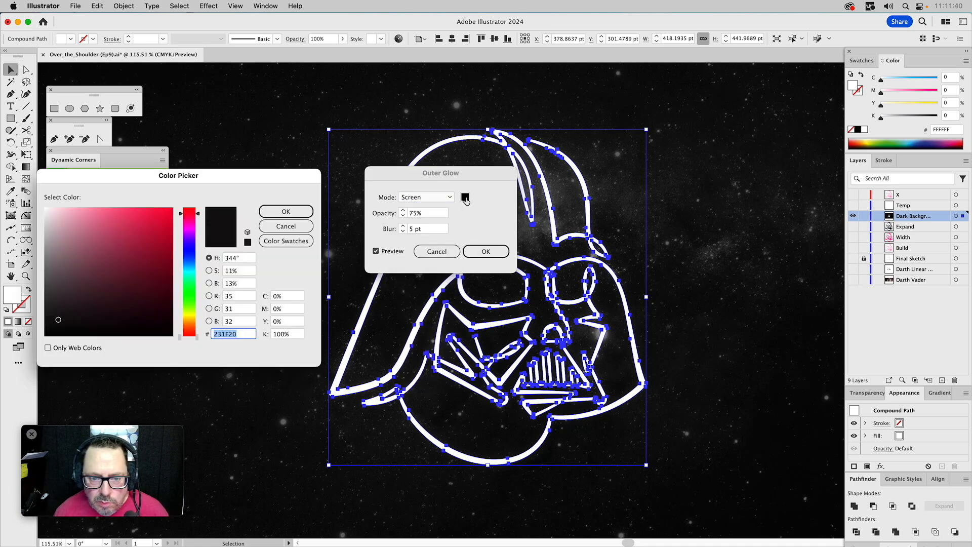
left_click(288, 242)
scroll(116, 231, "up", 1)
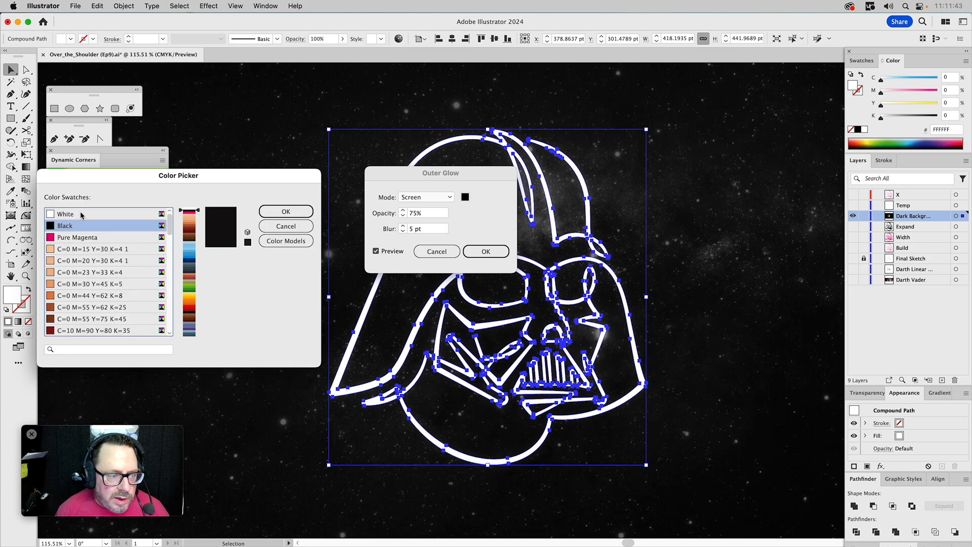
left_click(83, 215)
left_click(295, 216)
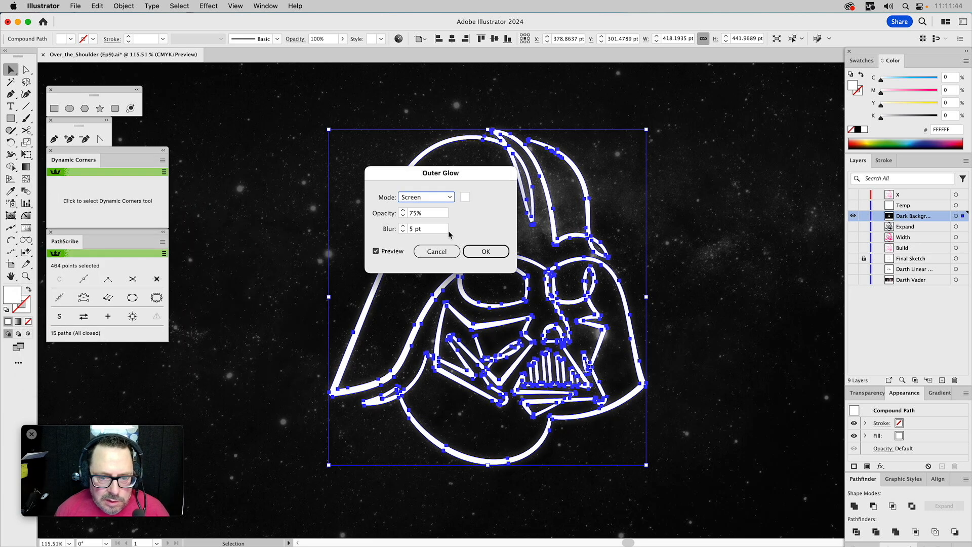
- Set the glow's opacity to 100%, apply it with a 5 pt blur and deselect the drawing
left_click(414, 214)
double_click(413, 213)
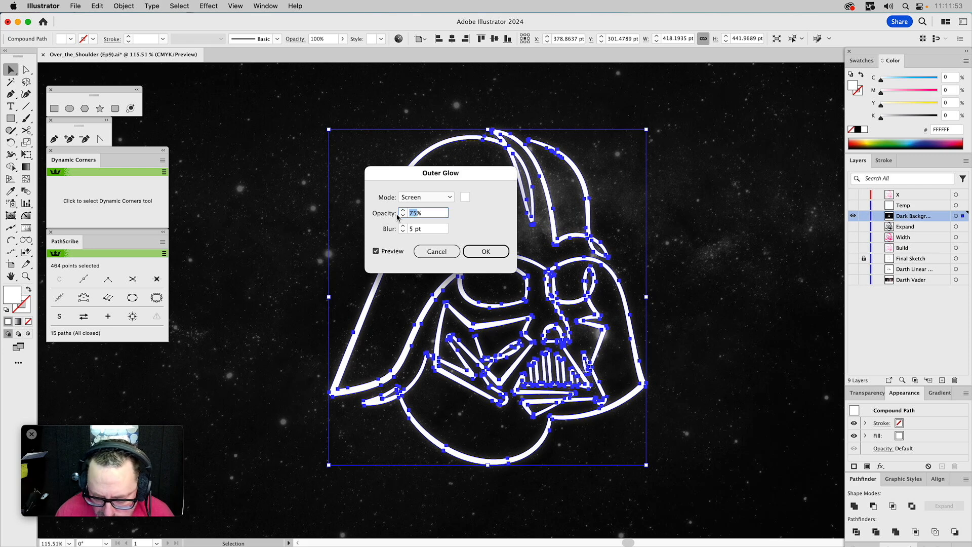
type("100")
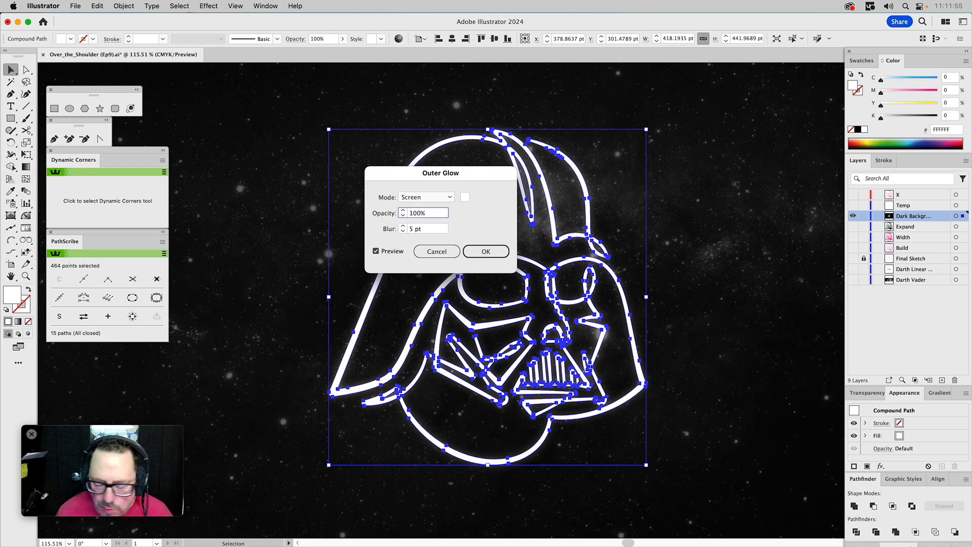
left_click(376, 251)
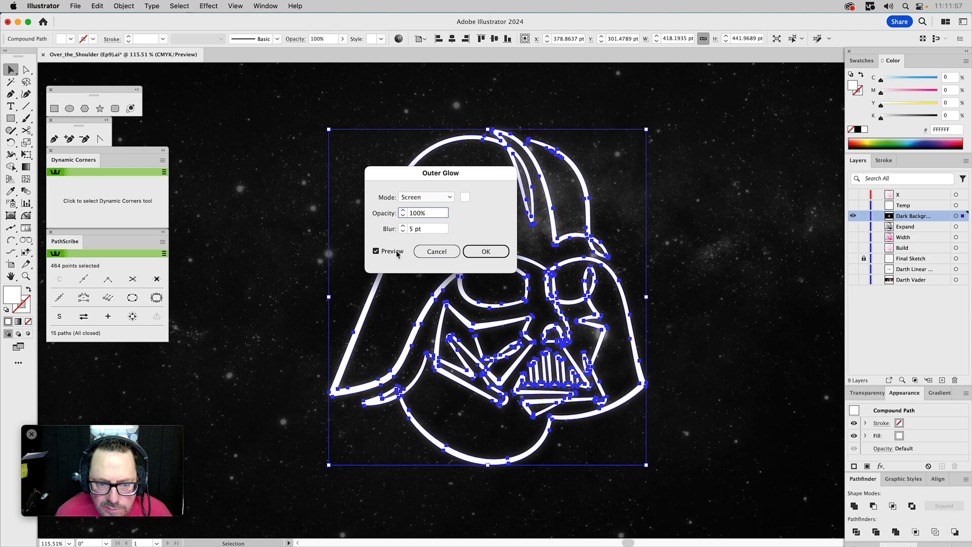
left_click(480, 252)
left_click(679, 241)
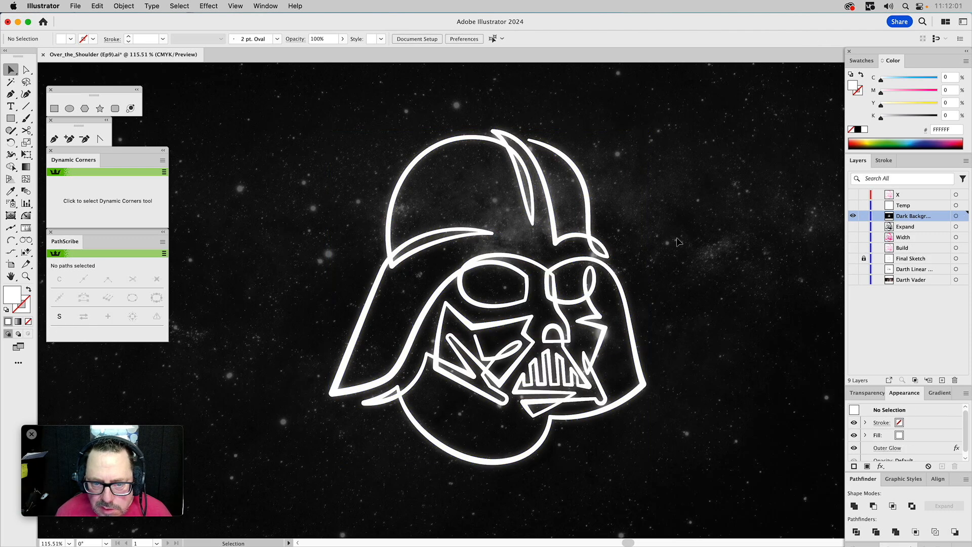